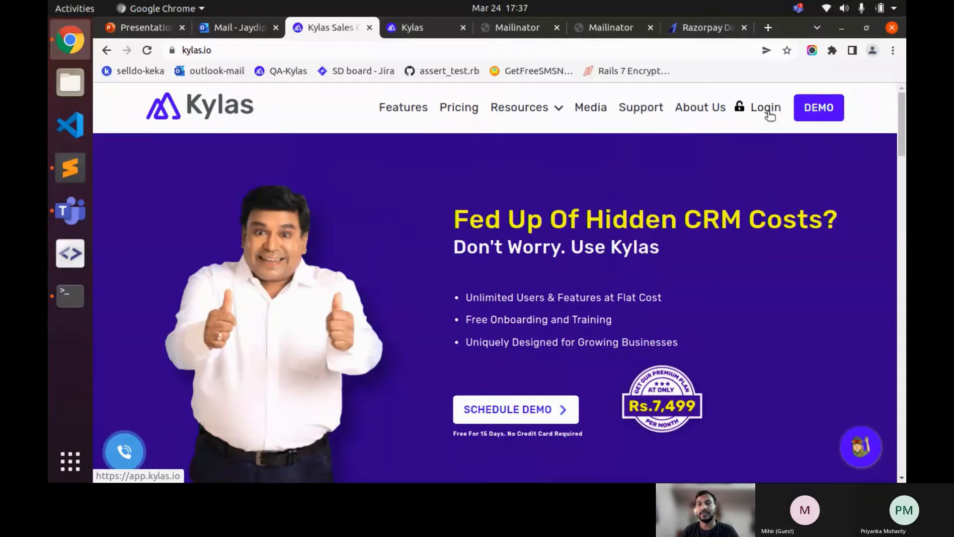
# - Sign in to Kylas and switch to Kylas Marketplace from the app list
pyautogui.click(770, 114)
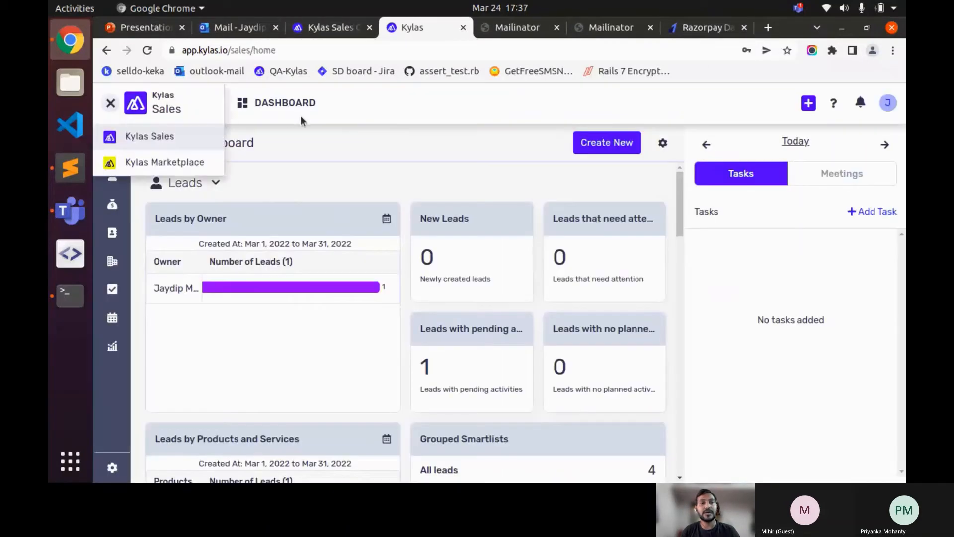
pyautogui.click(312, 117)
pyautogui.click(112, 104)
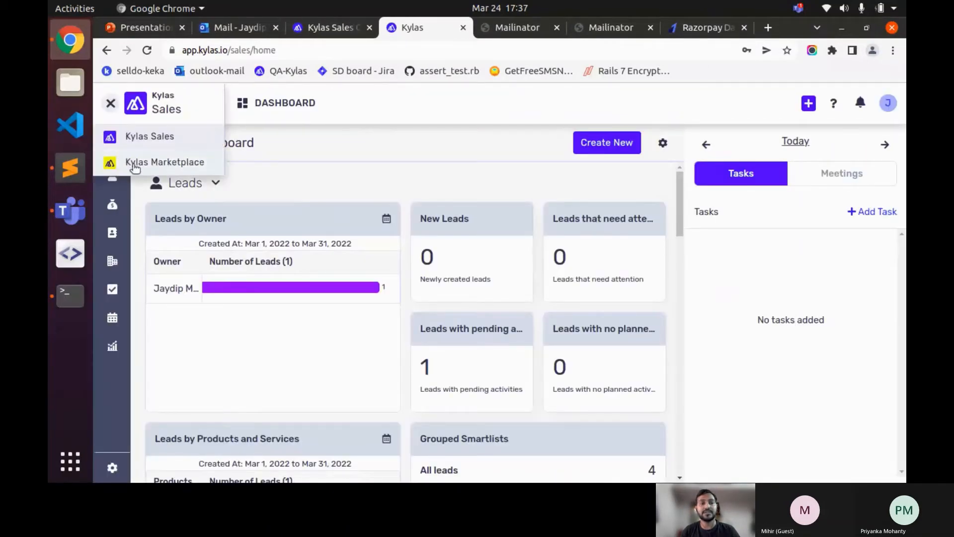
pyautogui.click(136, 164)
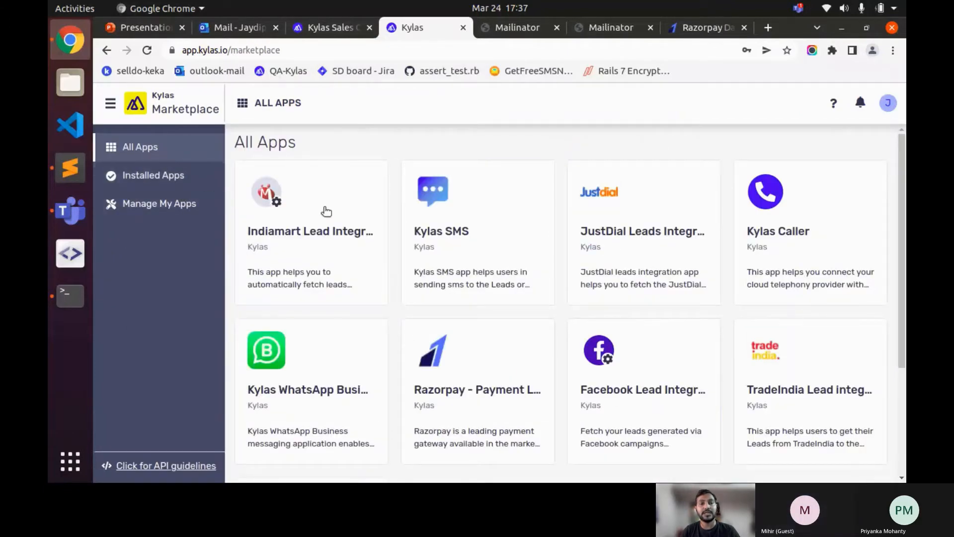
# - Find the Razorpay - Payment Link Generation card in the All Apps grid and open it
pyautogui.scroll(-3, 426, 260)
pyautogui.scroll(3, 425, 260)
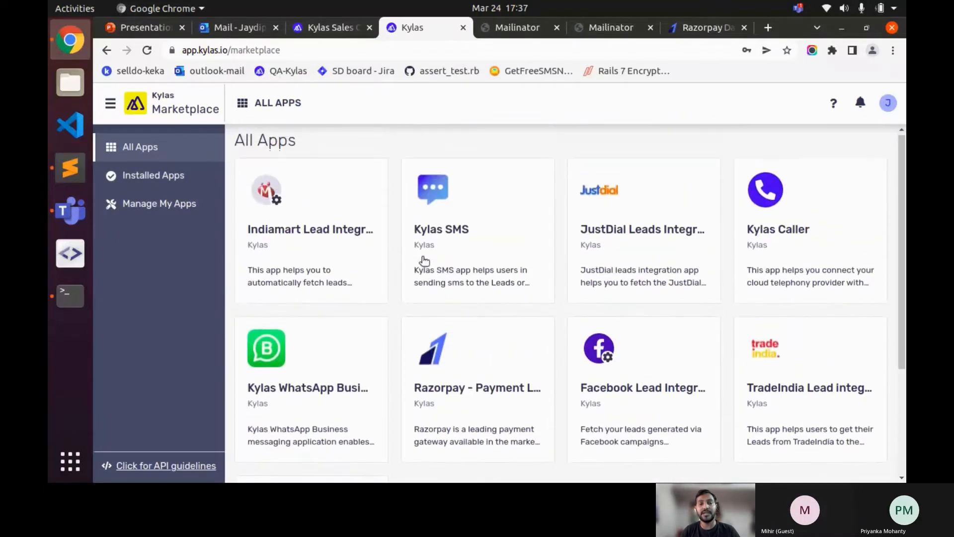
pyautogui.scroll(-2, 425, 260)
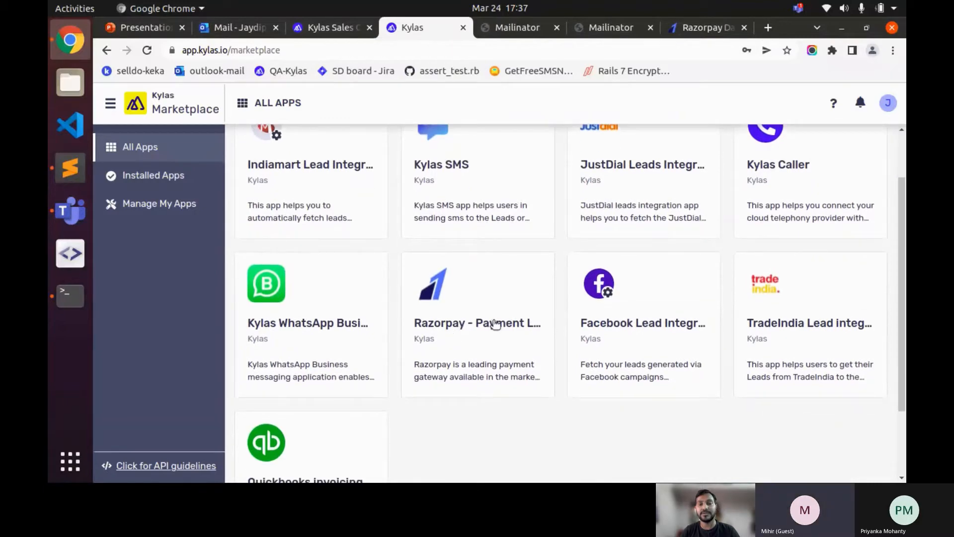
pyautogui.scroll(-1, 480, 267)
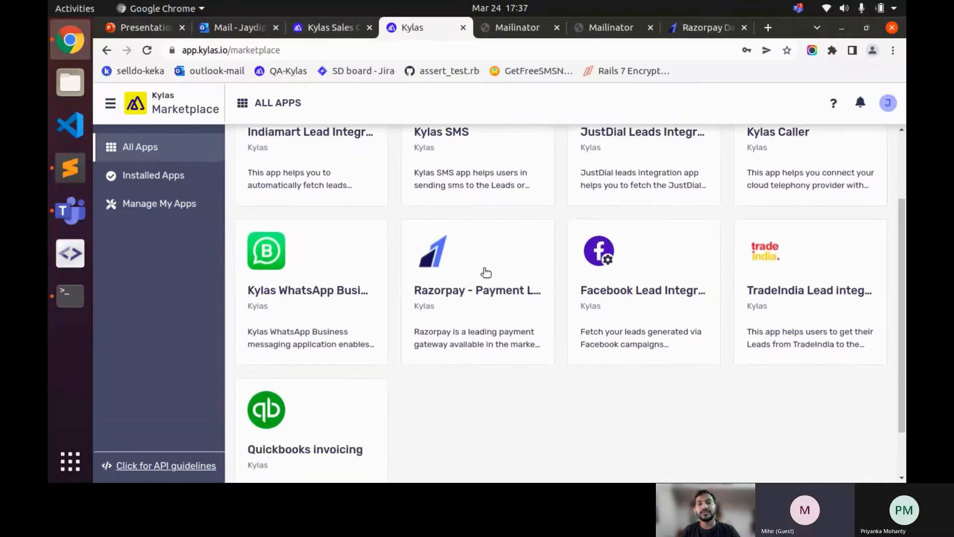
pyautogui.click(484, 271)
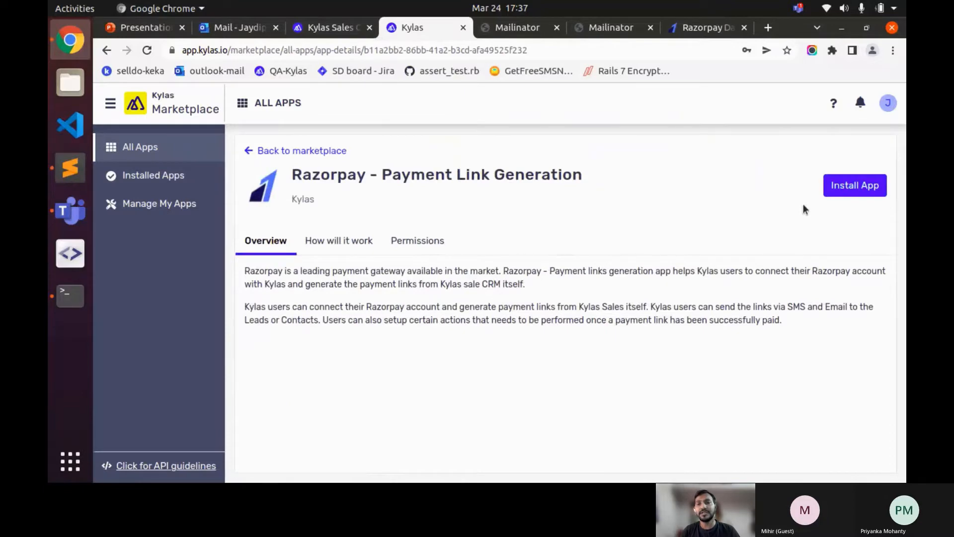
# - Sign in on the OAuth login tab, then return and restart the Razorpay app install
pyautogui.click(864, 187)
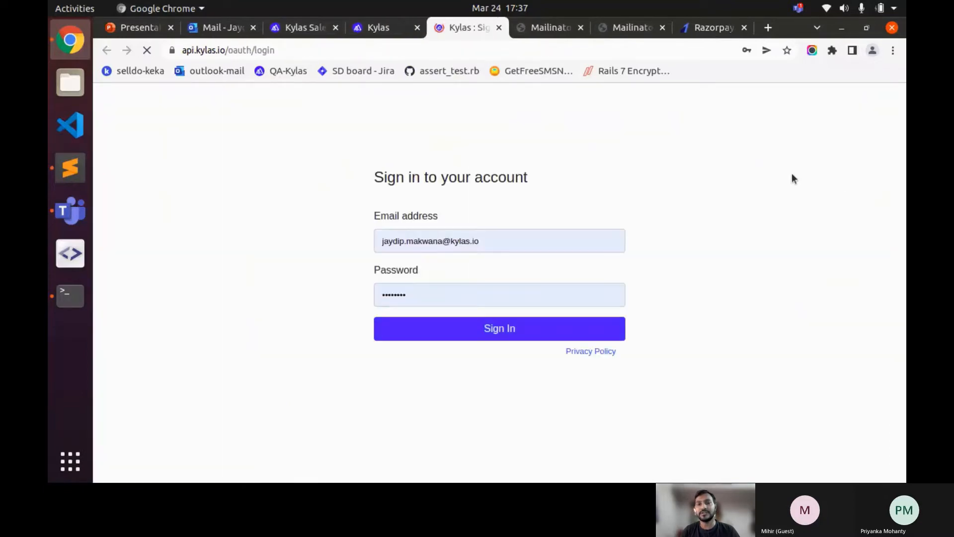
pyautogui.click(346, 253)
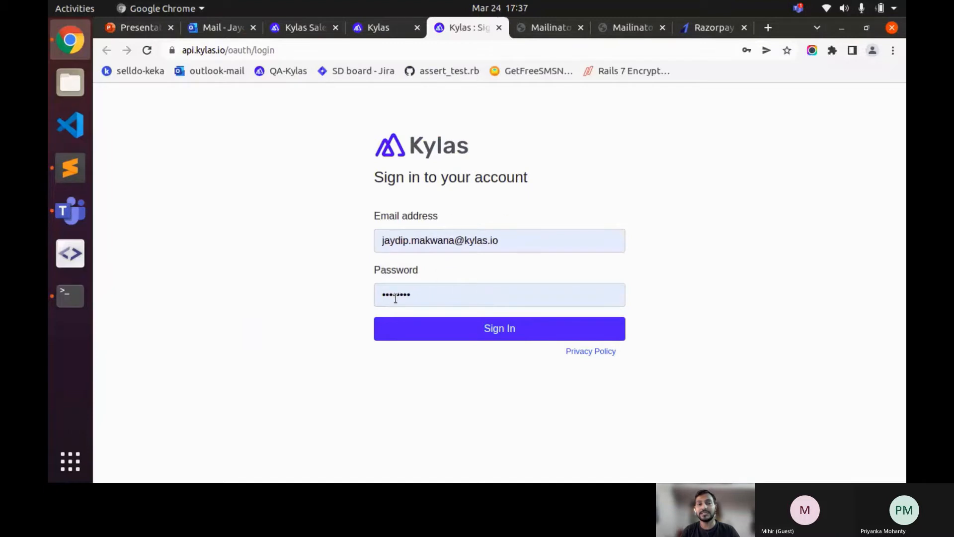
pyautogui.click(476, 332)
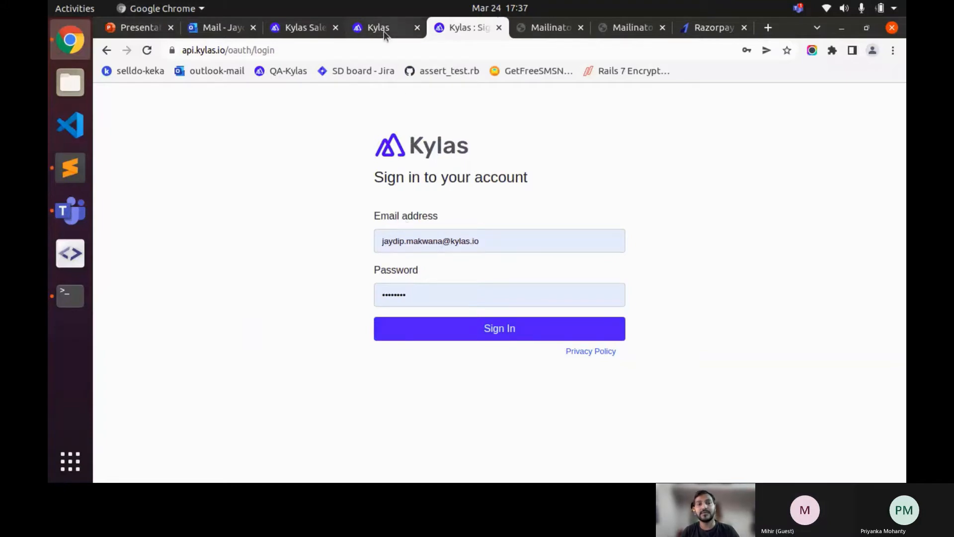
pyautogui.click(477, 330)
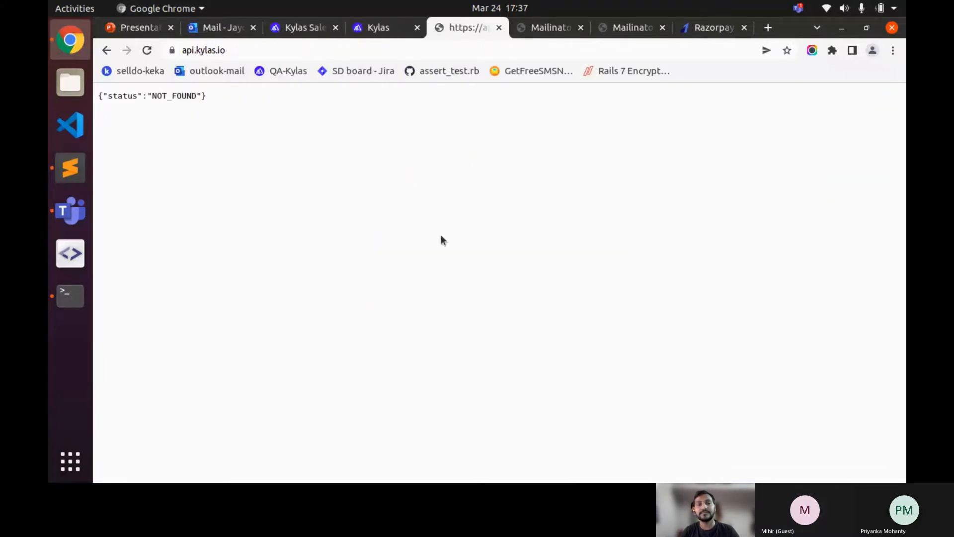
pyautogui.click(393, 31)
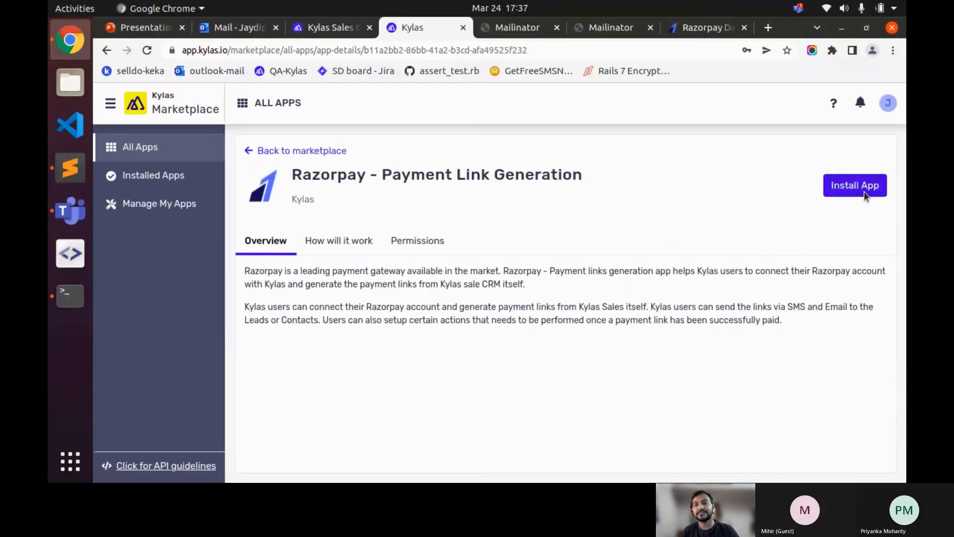
pyautogui.click(848, 184)
# - Review the requested Lead, Deal and Contact permissions on the authorization page
pyautogui.scroll(-6, 574, 295)
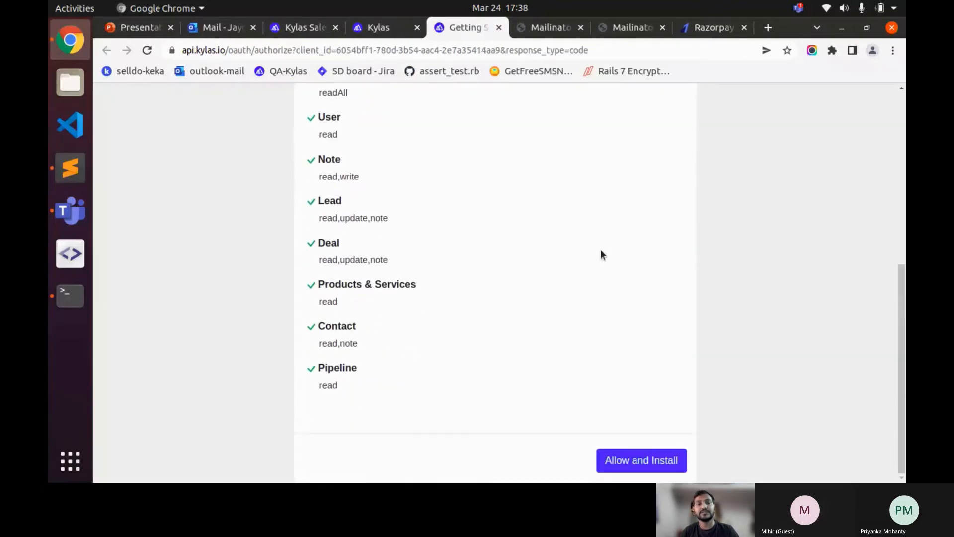
pyautogui.scroll(1, 600, 249)
pyautogui.scroll(6, 504, 178)
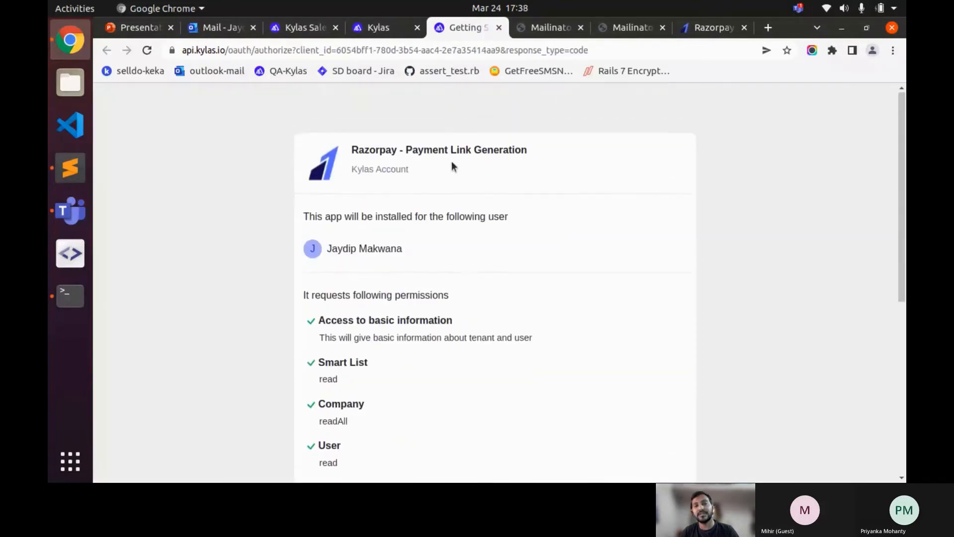
pyautogui.scroll(-7, 452, 164)
pyautogui.scroll(2, 631, 259)
pyautogui.scroll(-2, 631, 258)
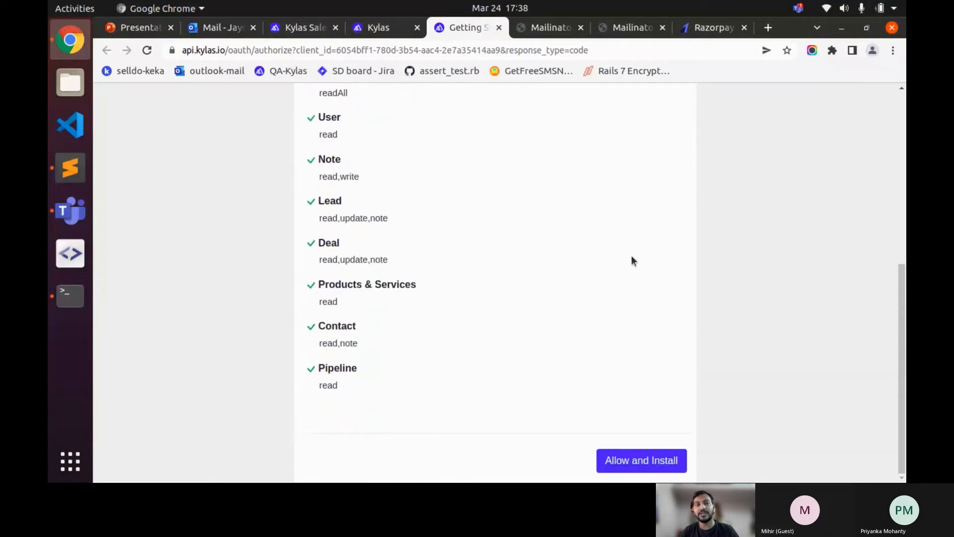
pyautogui.scroll(3, 418, 199)
pyautogui.moveTo(316, 124); pyautogui.dragTo(435, 293)
pyautogui.scroll(-2, 435, 291)
pyautogui.click(494, 241)
pyautogui.scroll(-1, 494, 241)
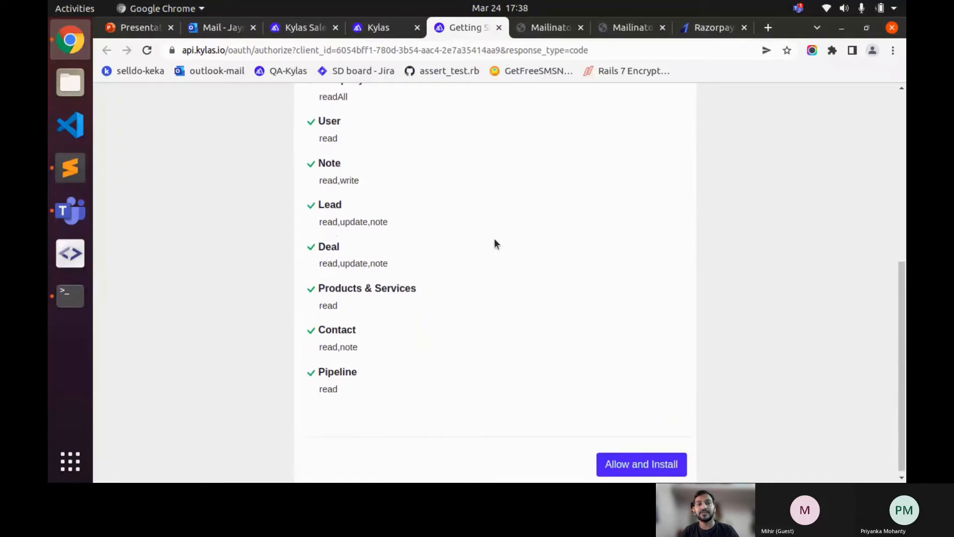
# - Allow and install the app, choose Sign up, and copy the Mailinator inbox name
pyautogui.click(661, 464)
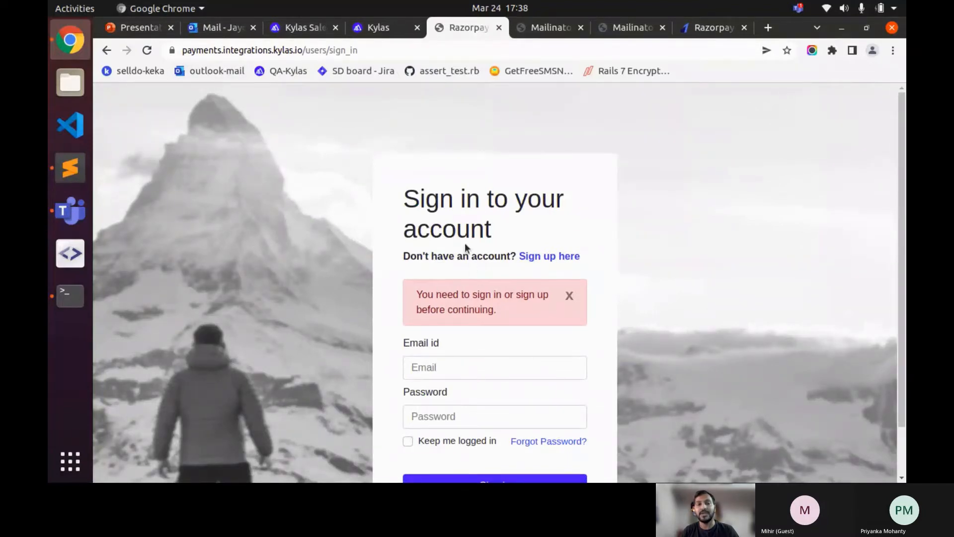
pyautogui.click(549, 257)
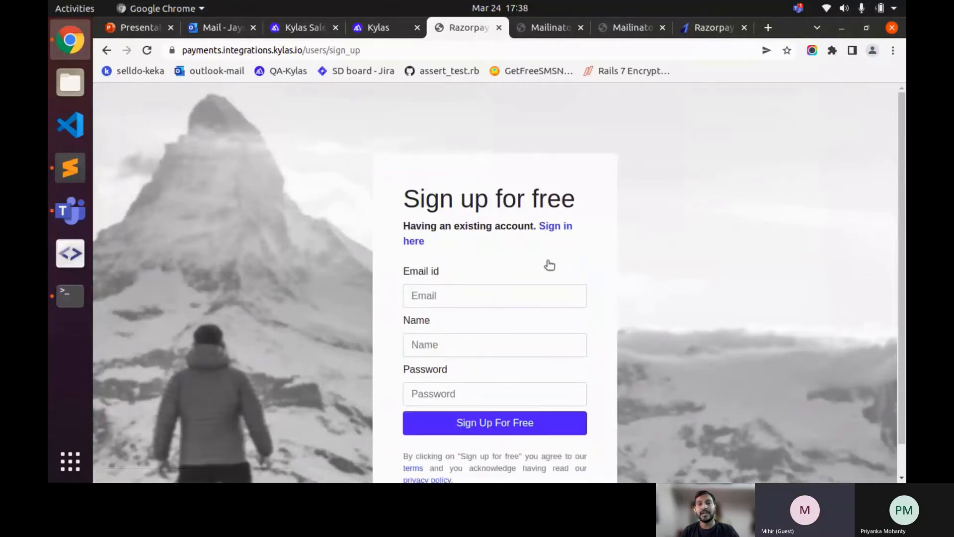
pyautogui.click(574, 31)
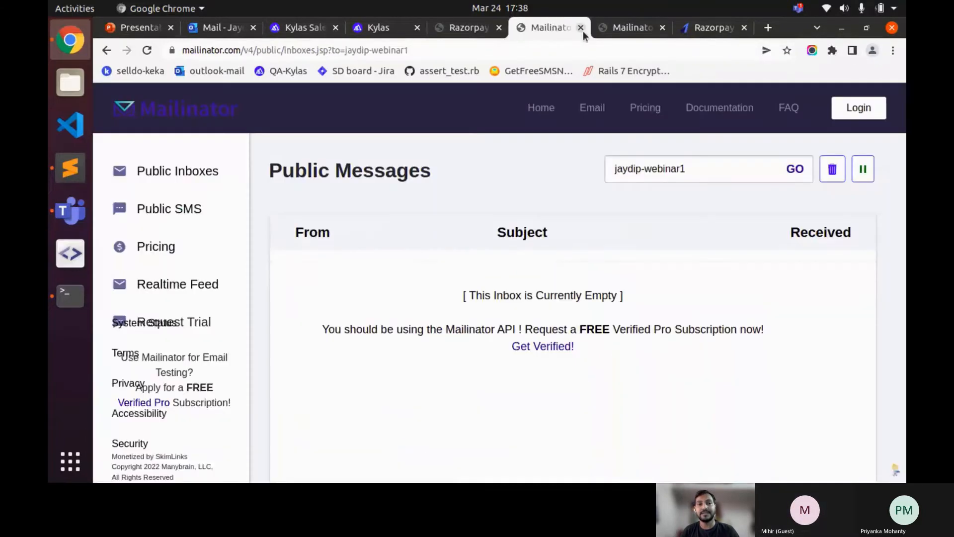
pyautogui.doubleClick(683, 170)
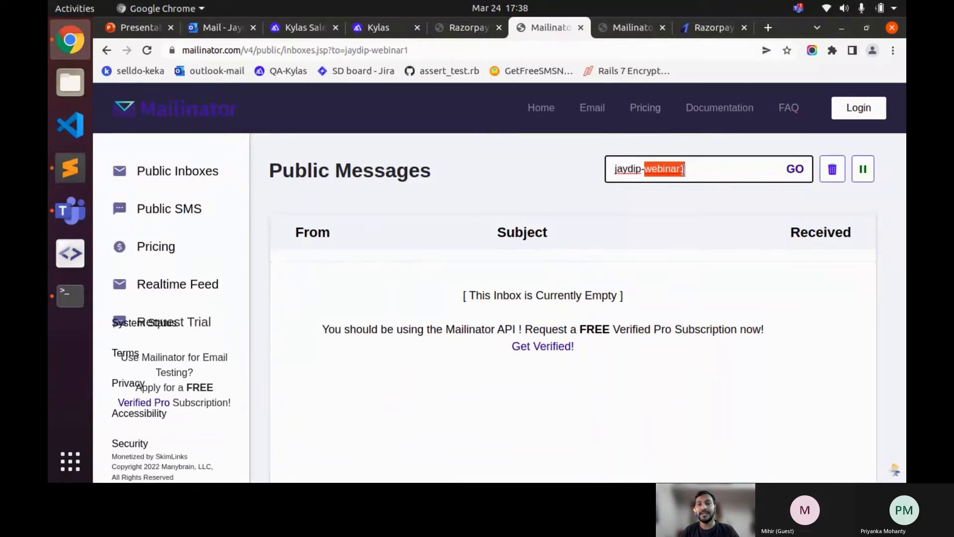
pyautogui.click(683, 169)
pyautogui.hotkey('ctrl', 'a')
pyautogui.hotkey('ctrl', 'c')
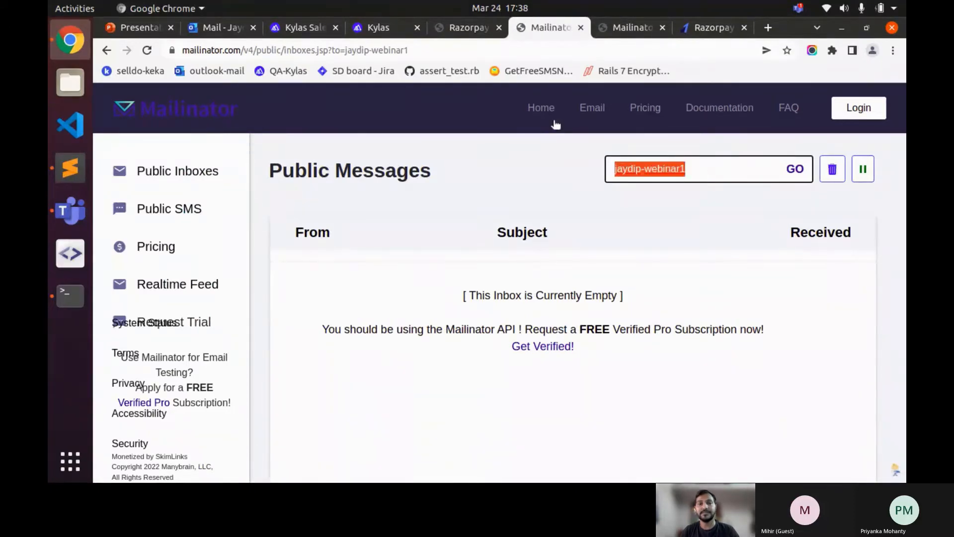
pyautogui.click(460, 28)
pyautogui.click(464, 294)
pyautogui.hotkey('ctrl', 'v')
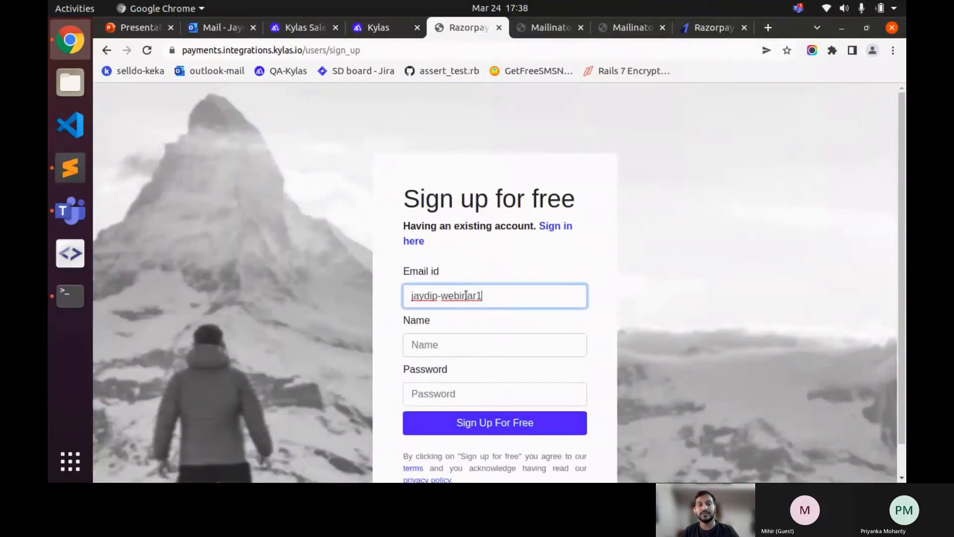
pyautogui.write('@.a')
pyautogui.press('BackSpace')
pyautogui.press('BackSpace')
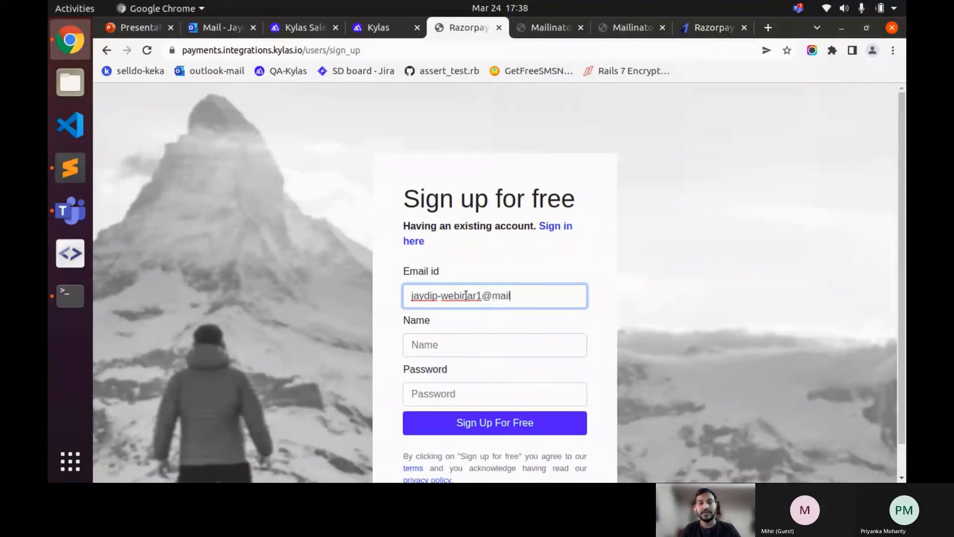
pyautogui.write('mailinator.com')
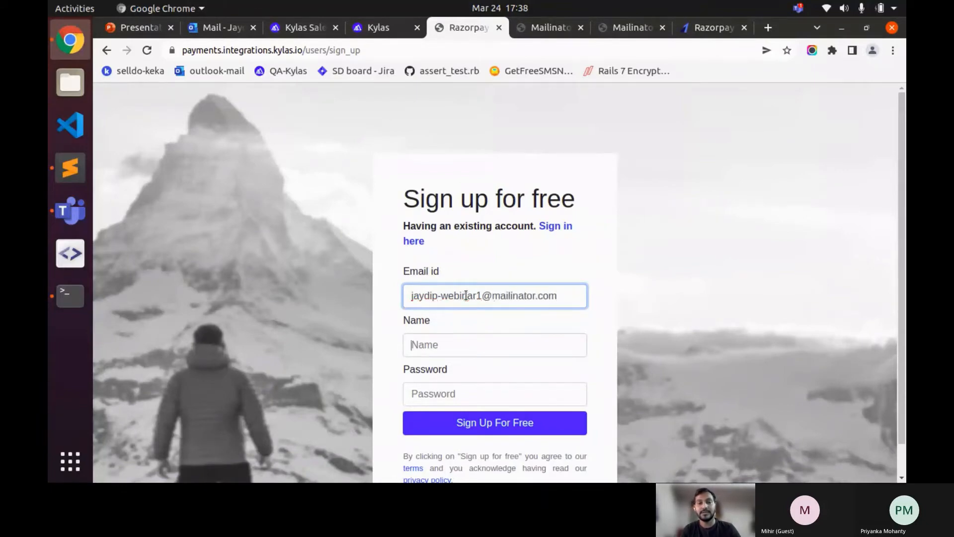
pyautogui.press('Tab')
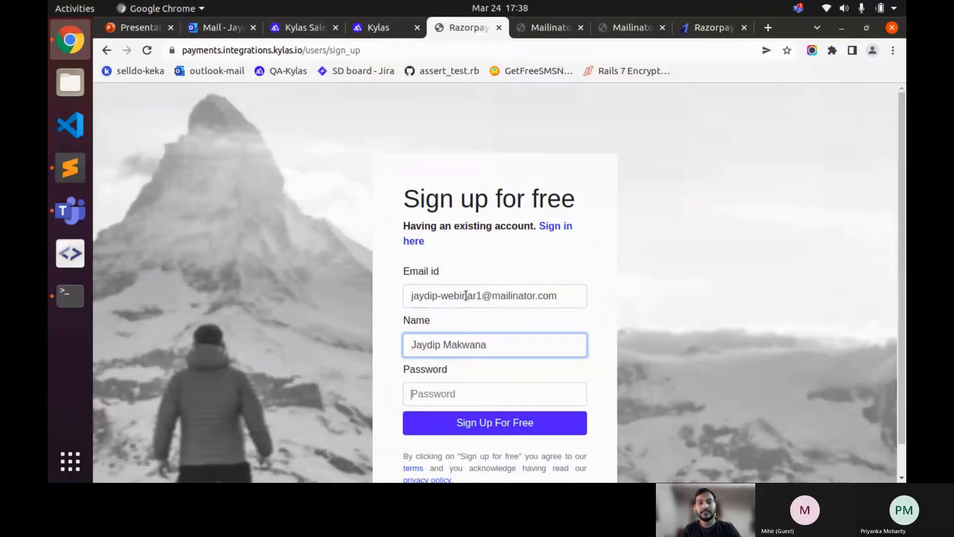
pyautogui.press('Tab')
pyautogui.write('123')
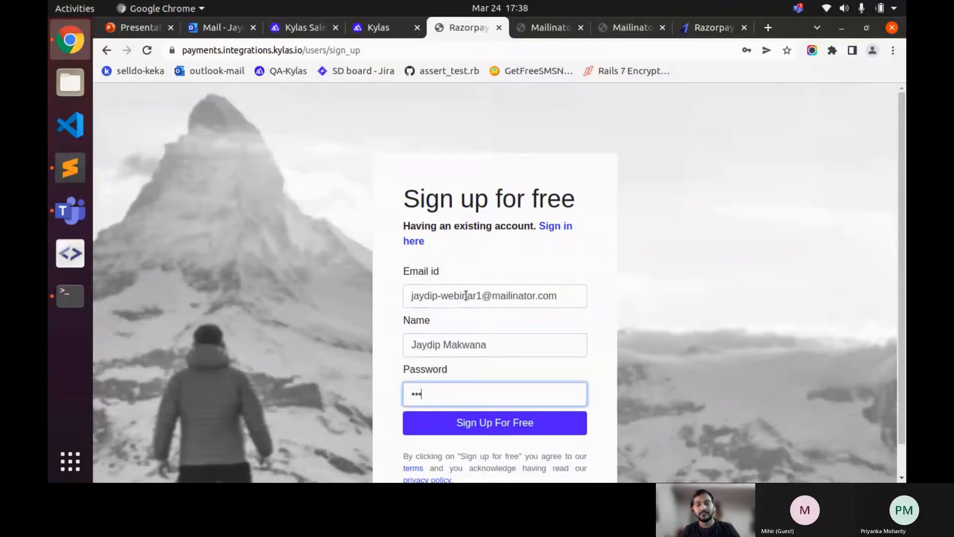
pyautogui.press('Return')
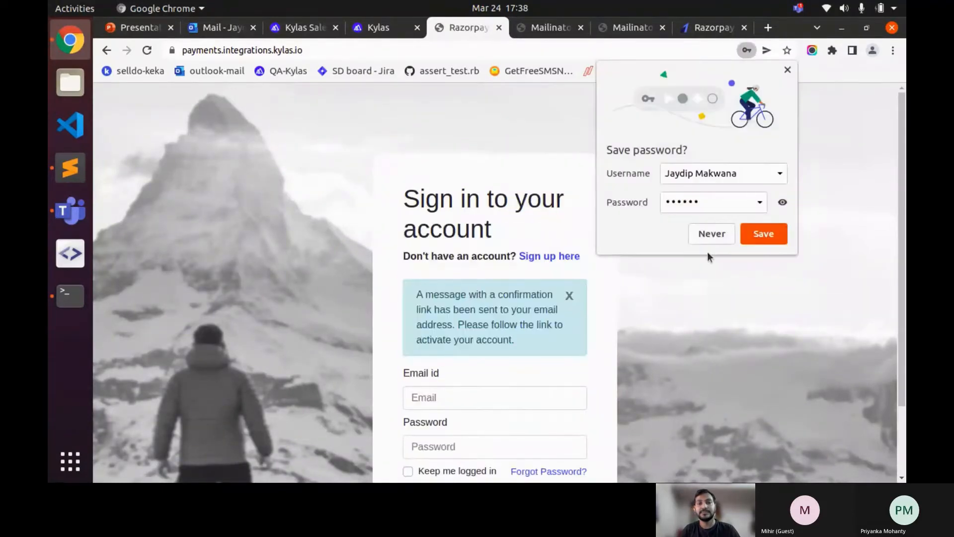
# - Decline saving the password and return to the Mailinator inbox
pyautogui.click(712, 234)
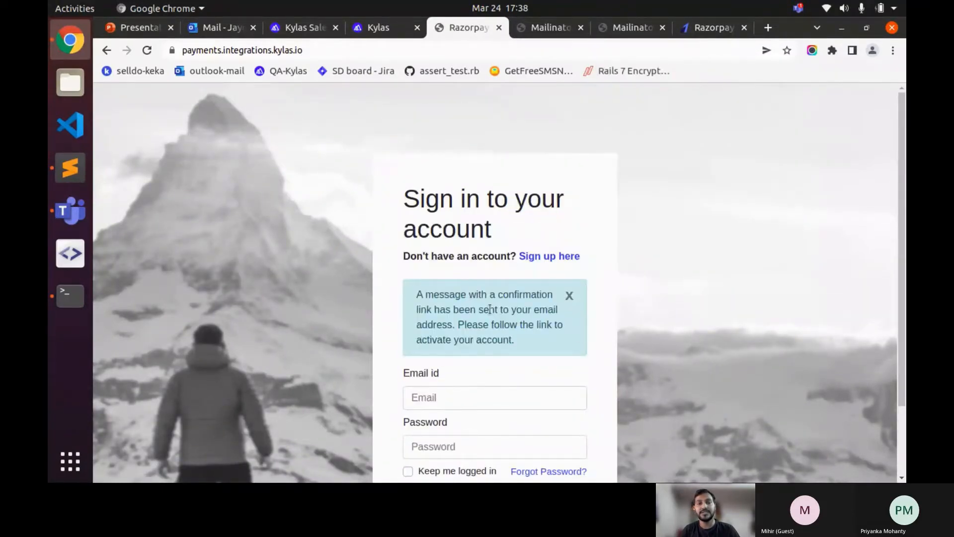
pyautogui.scroll(-3, 489, 309)
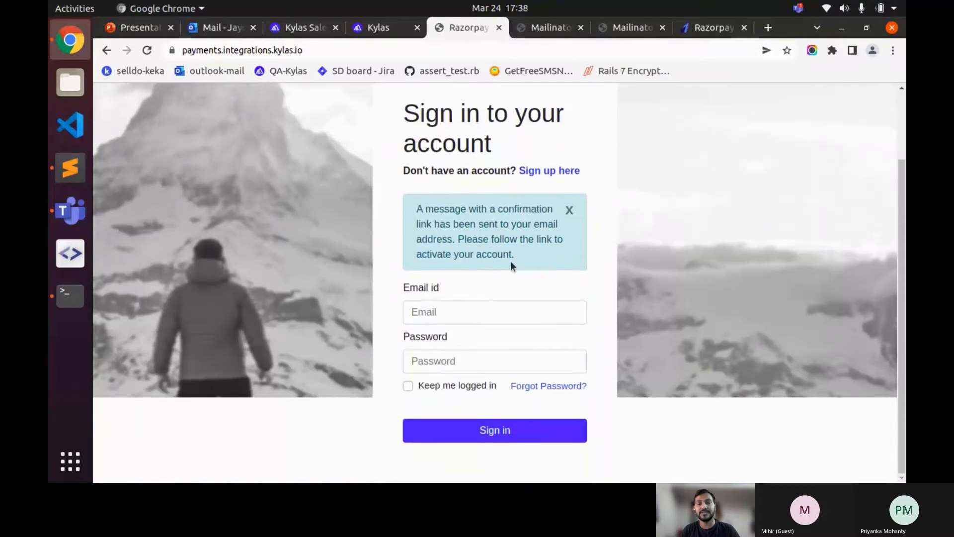
pyautogui.click(550, 30)
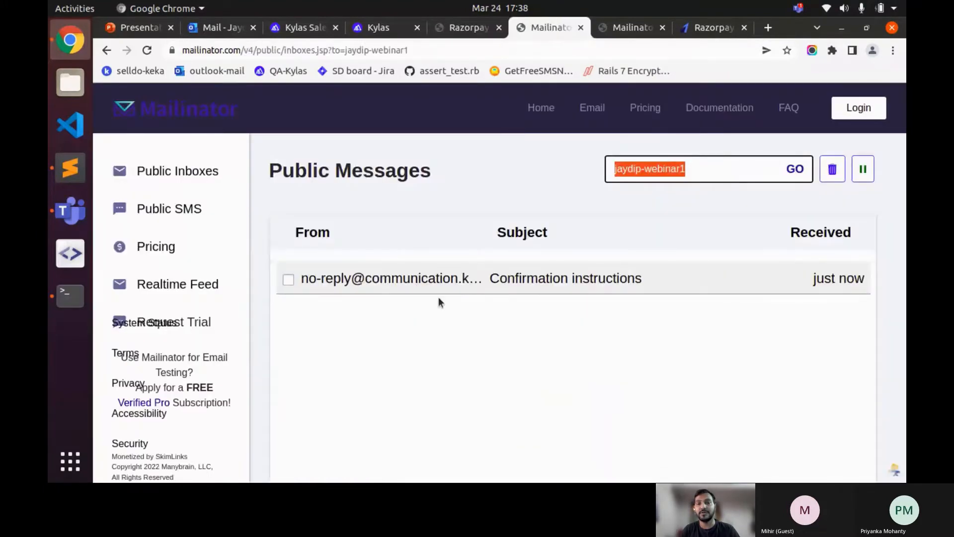
# - Open the 'Confirmation instructions' email and click its Verify button
pyautogui.click(466, 276)
pyautogui.scroll(-2, 559, 360)
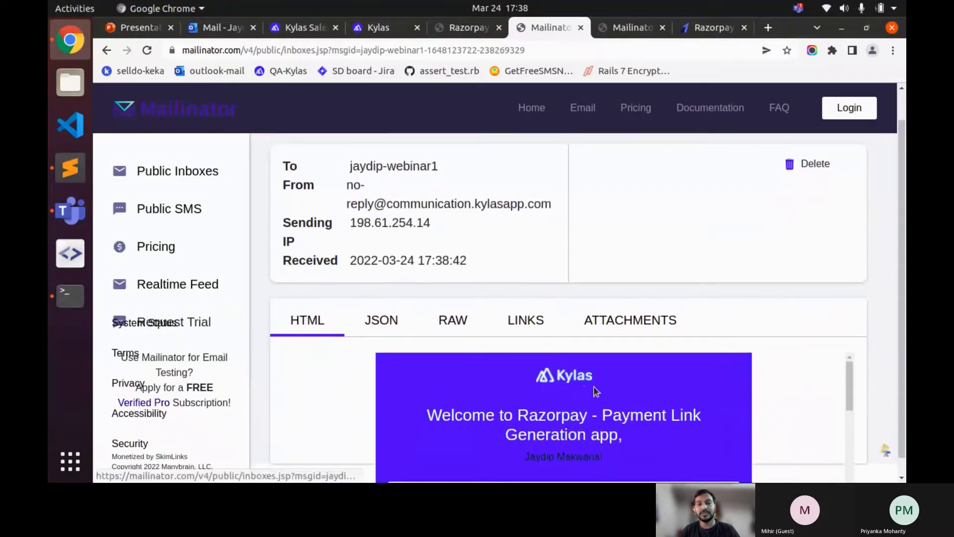
pyautogui.scroll(-1, 770, 333)
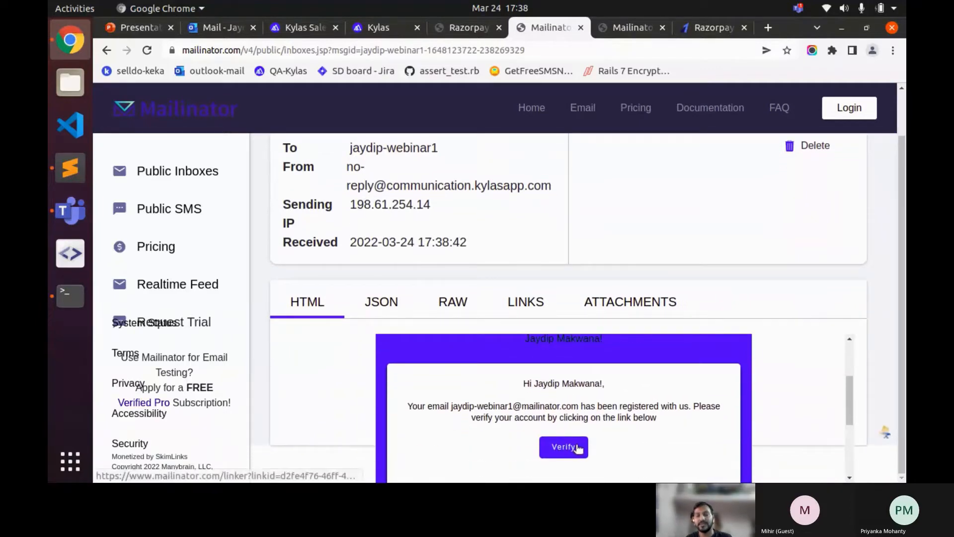
pyautogui.scroll(-1, 578, 437)
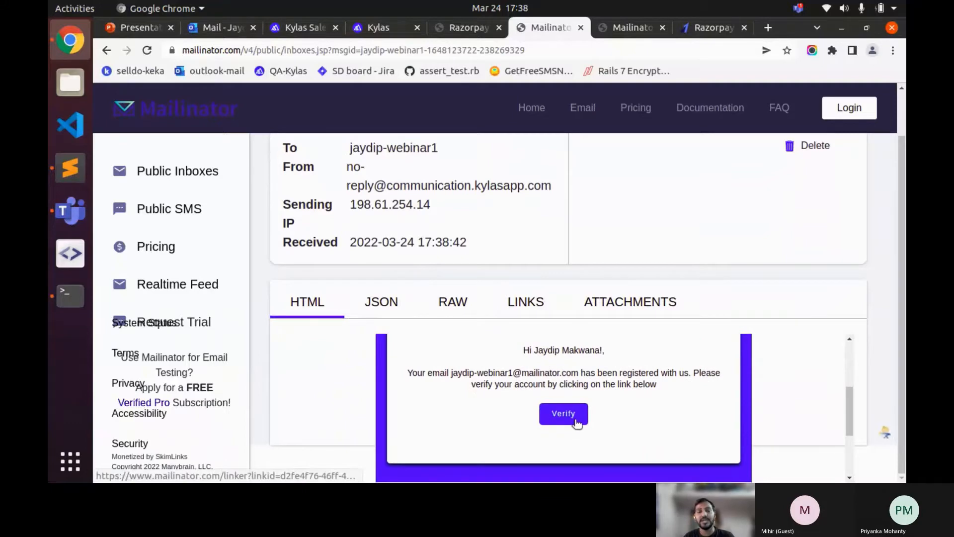
pyautogui.click(576, 421)
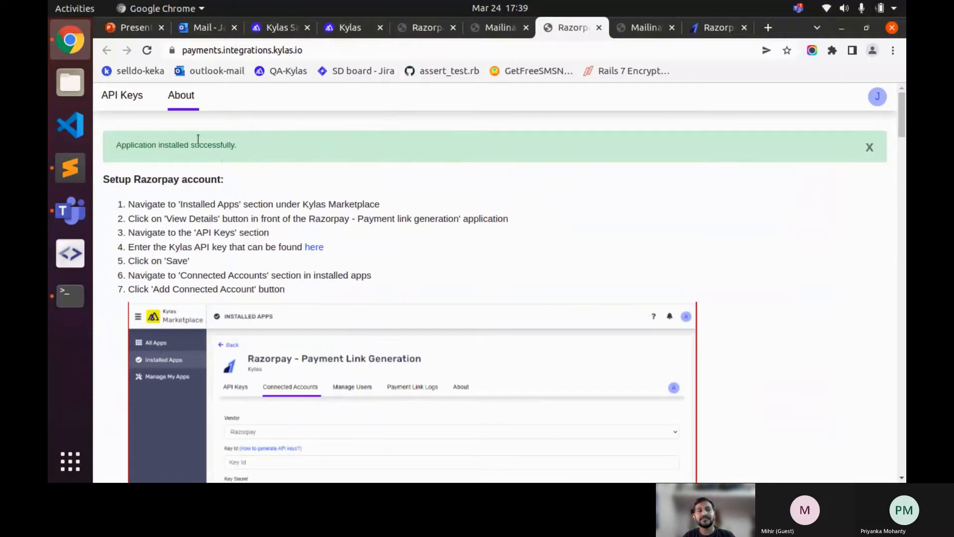
# - Switch back to the Kylas tab showing the Razorpay - Payment Link Generation details
pyautogui.click(347, 30)
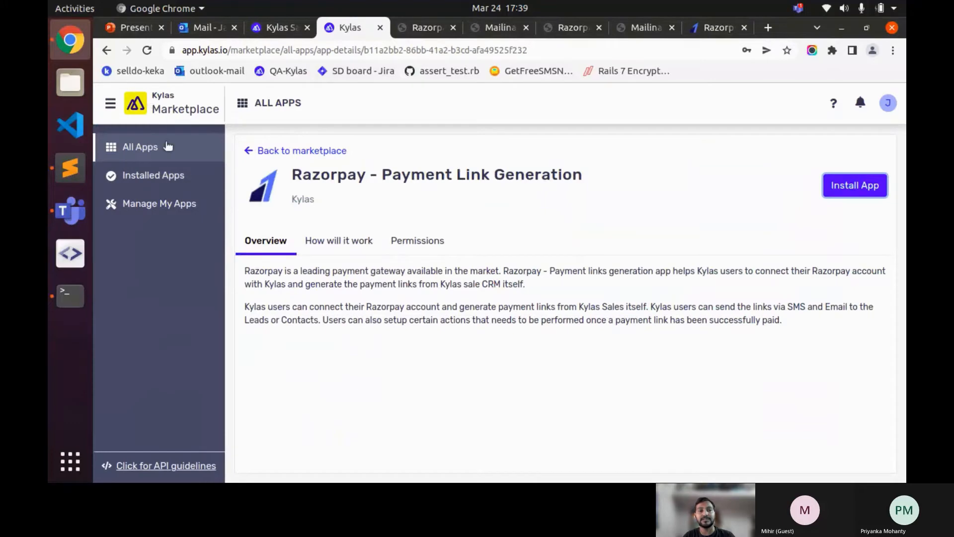
# - Open the Razorpay app's API Keys via Installed Apps > View Details
pyautogui.click(173, 174)
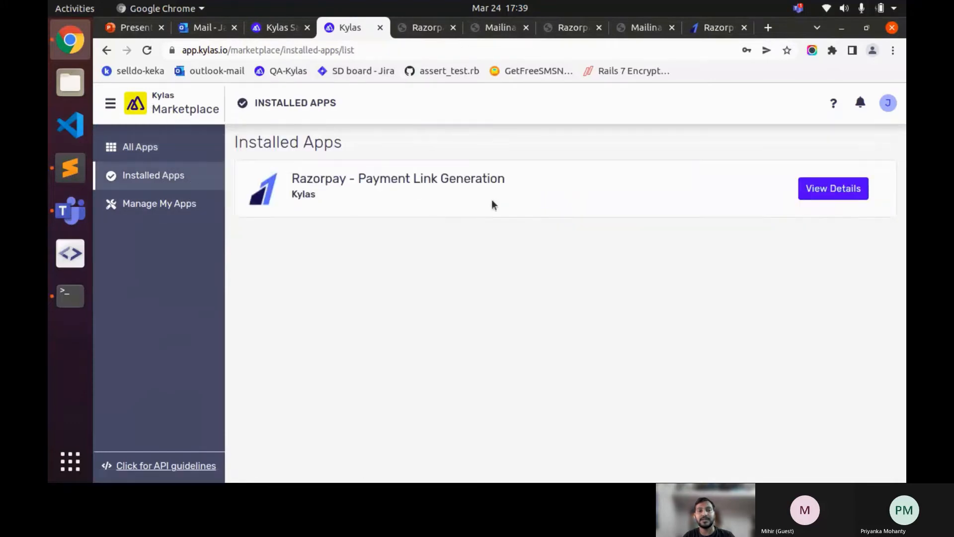
pyautogui.click(828, 191)
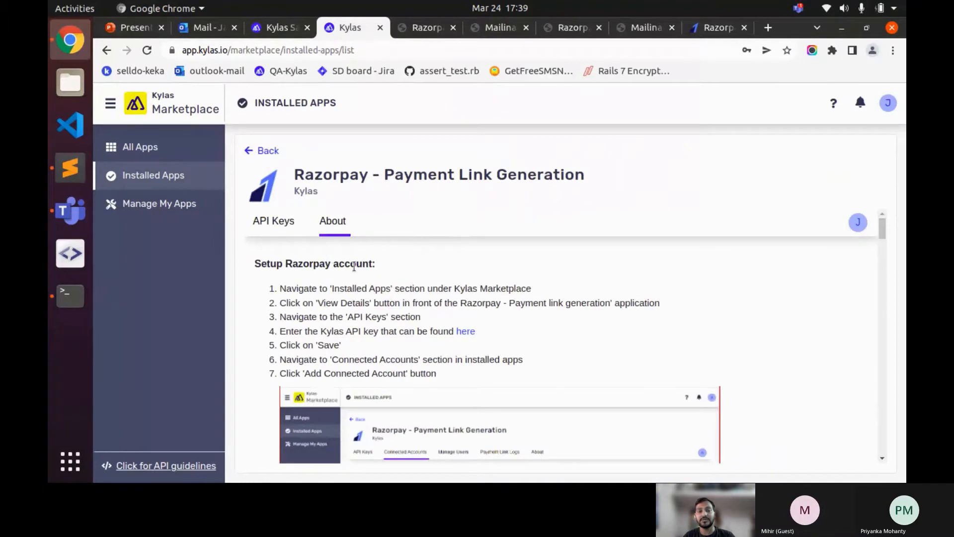
pyautogui.click(293, 227)
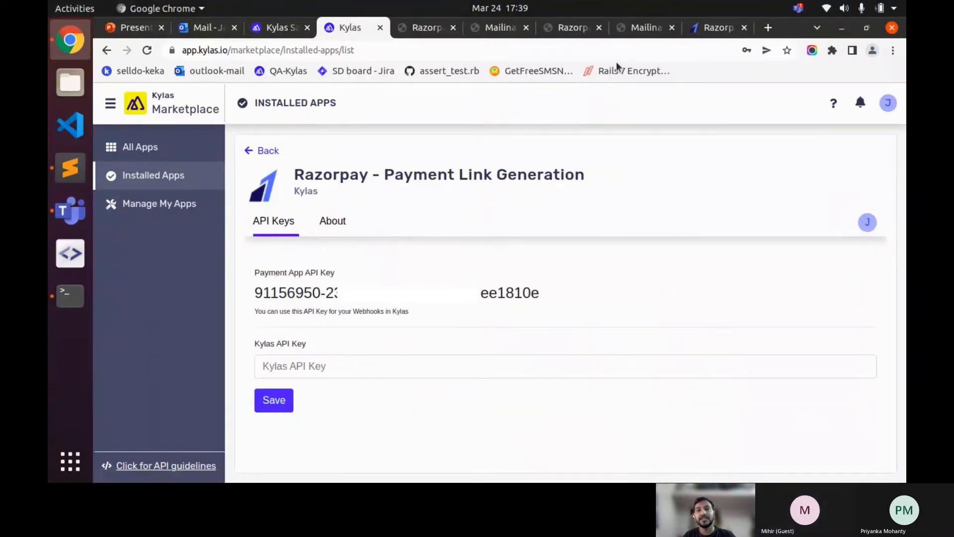
pyautogui.click(290, 36)
pyautogui.click(356, 31)
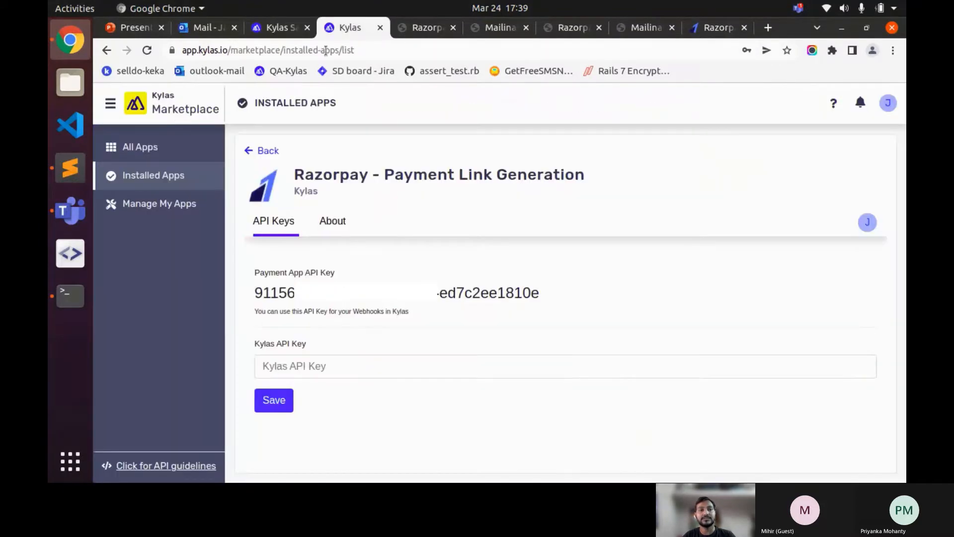
# - Duplicate the Kylas tab, switch to Kylas Sales and go to CRM Settings
pyautogui.rightClick(348, 29)
pyautogui.press('Escape')
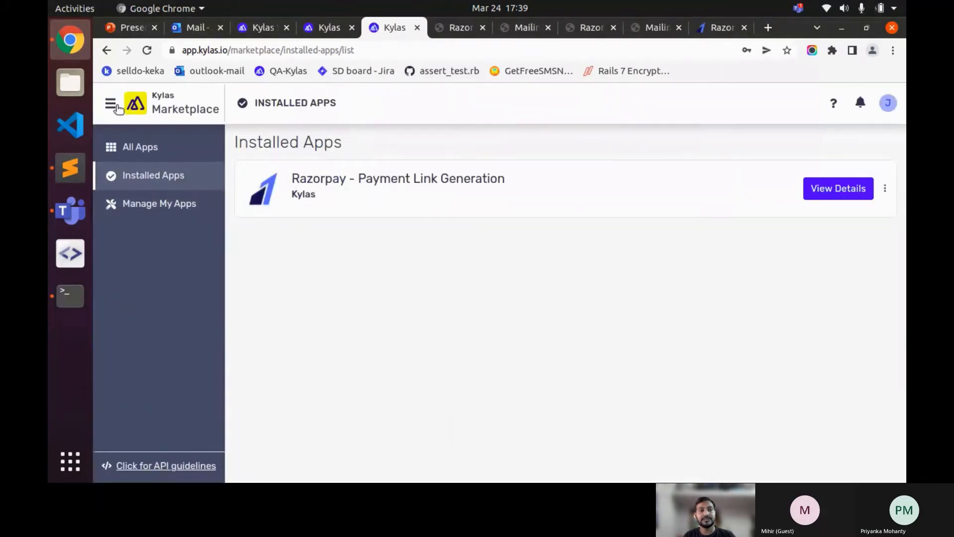
pyautogui.click(116, 106)
pyautogui.click(149, 133)
pyautogui.click(114, 466)
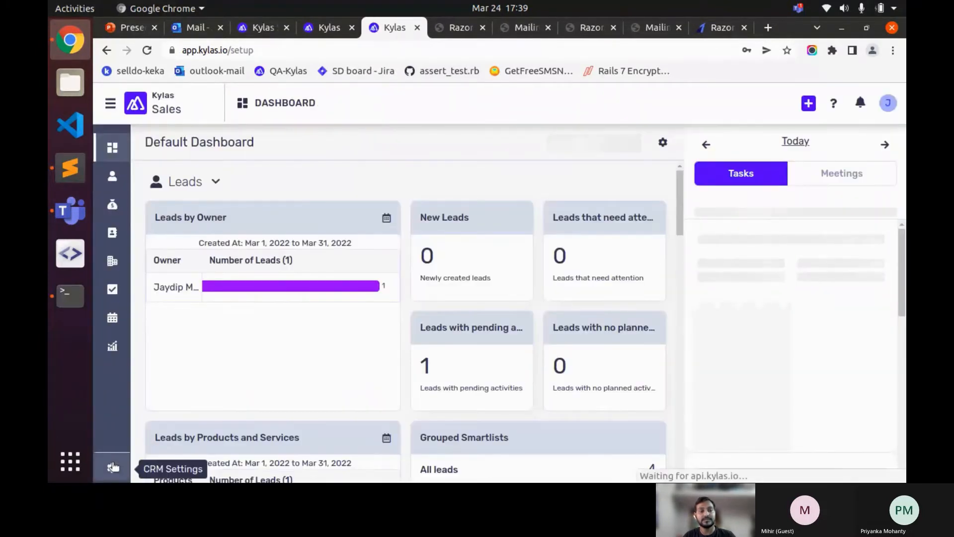
# - Copy the account API key from Integrations and save it in the Razorpay app's Kylas API Key field
pyautogui.scroll(-5, 416, 319)
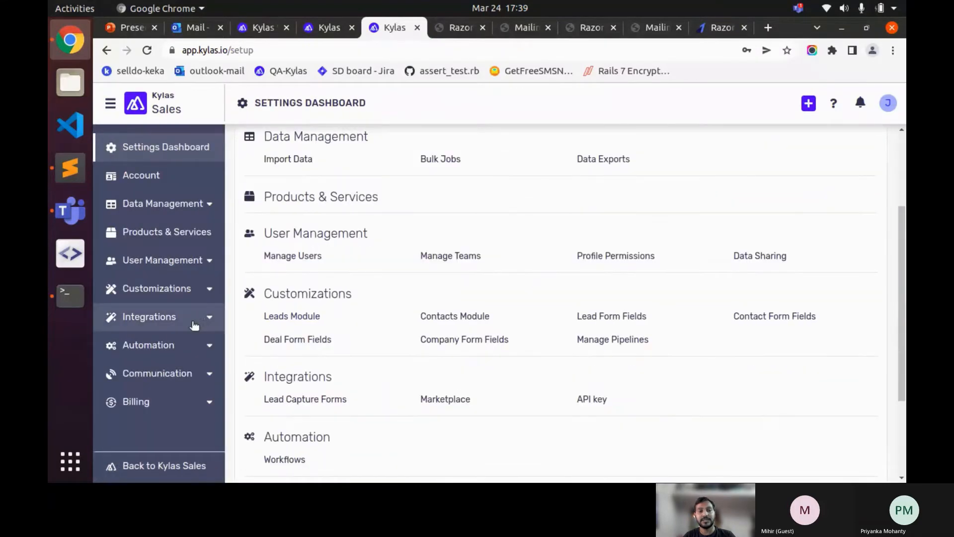
pyautogui.click(591, 399)
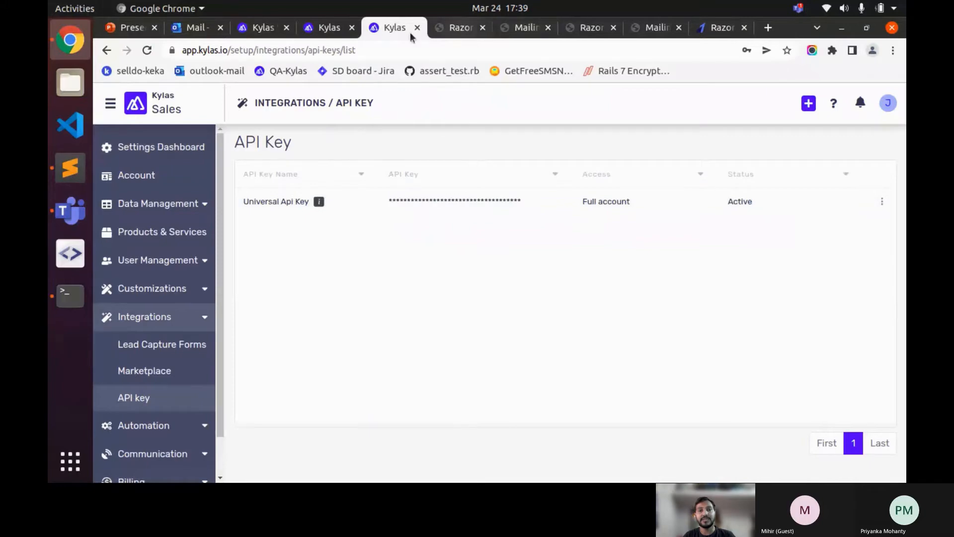
pyautogui.click(324, 27)
pyautogui.click(308, 361)
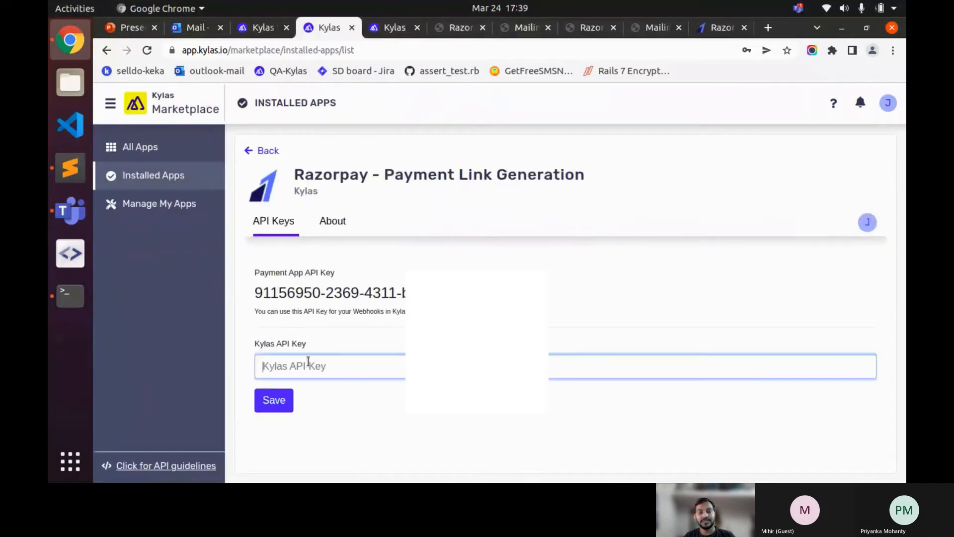
pyautogui.hotkey('ctrl', 'v')
pyautogui.click(274, 400)
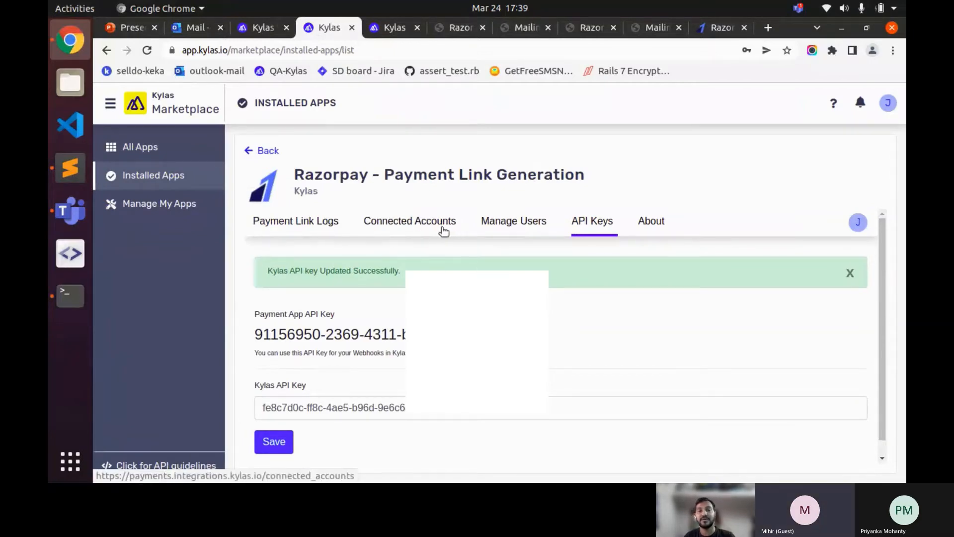
# - Start a new app user under Manage Users with the Admin role
pyautogui.click(510, 224)
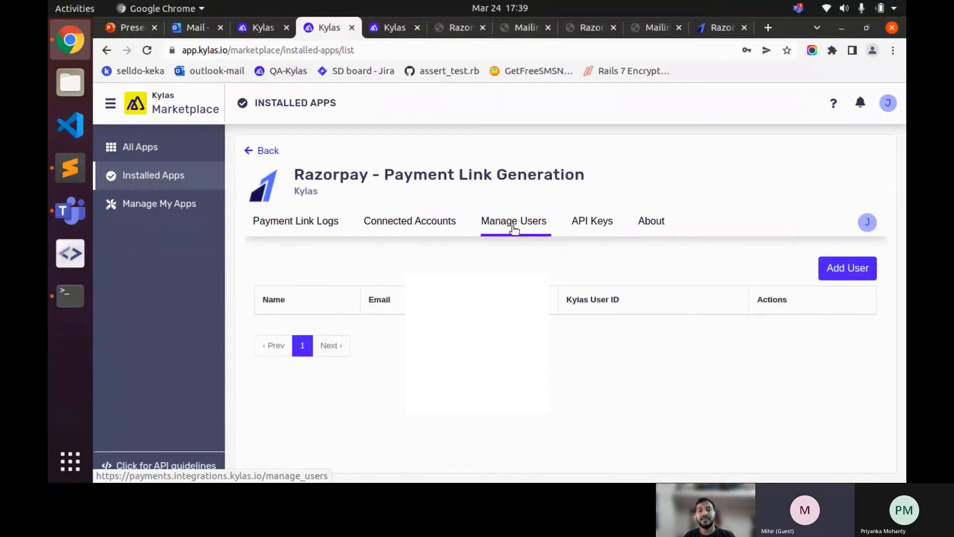
pyautogui.click(865, 273)
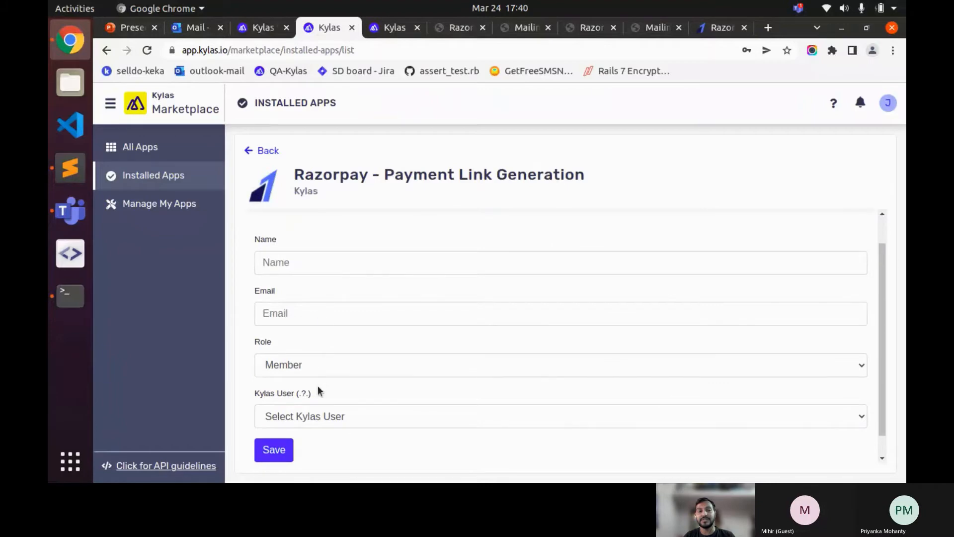
pyautogui.click(314, 363)
pyautogui.click(302, 411)
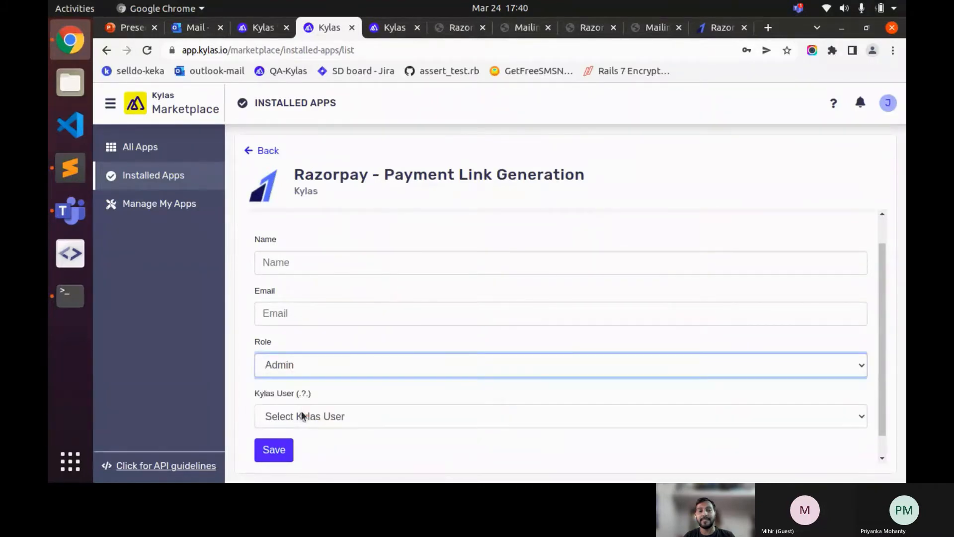
pyautogui.click(301, 313)
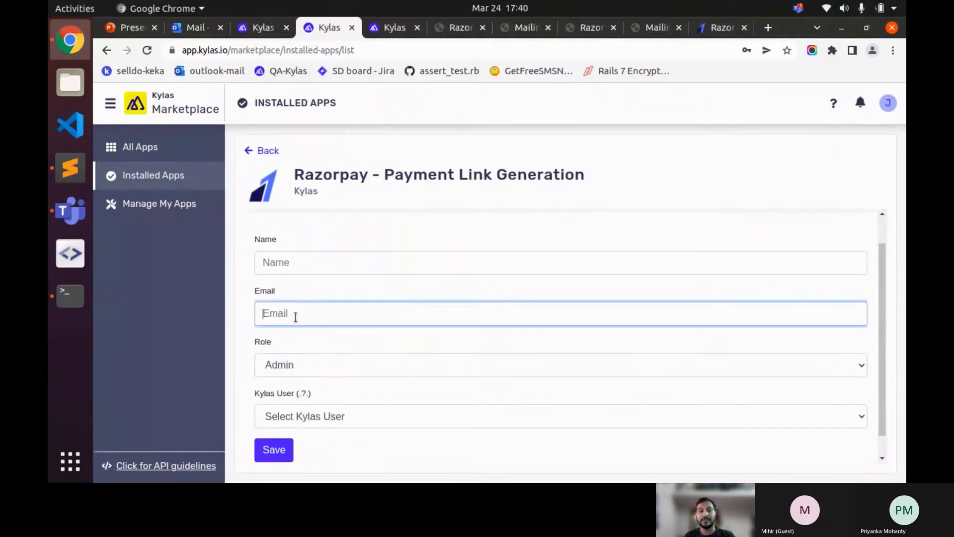
# - Copy the second Mailinator inbox name and paste it into the user's Email field
pyautogui.click(453, 28)
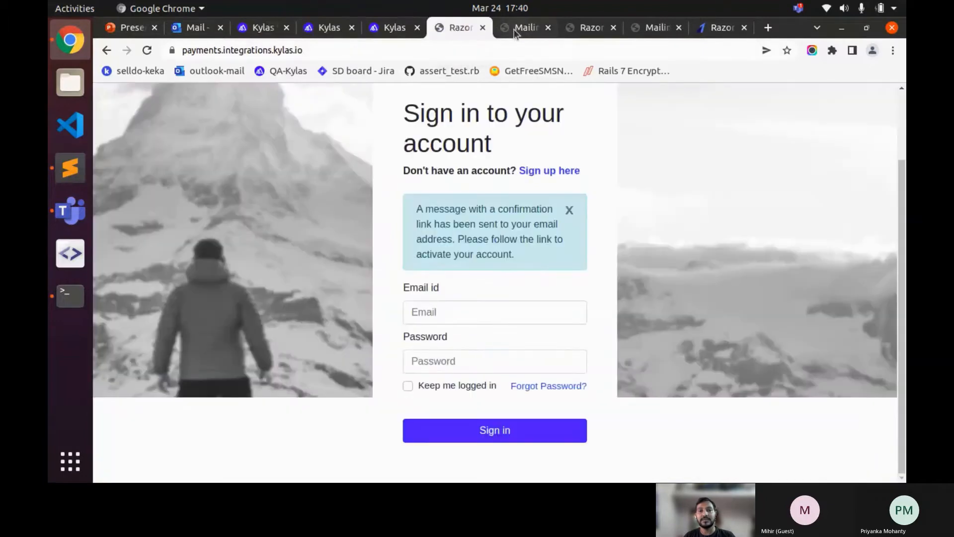
pyautogui.click(525, 28)
pyautogui.click(589, 27)
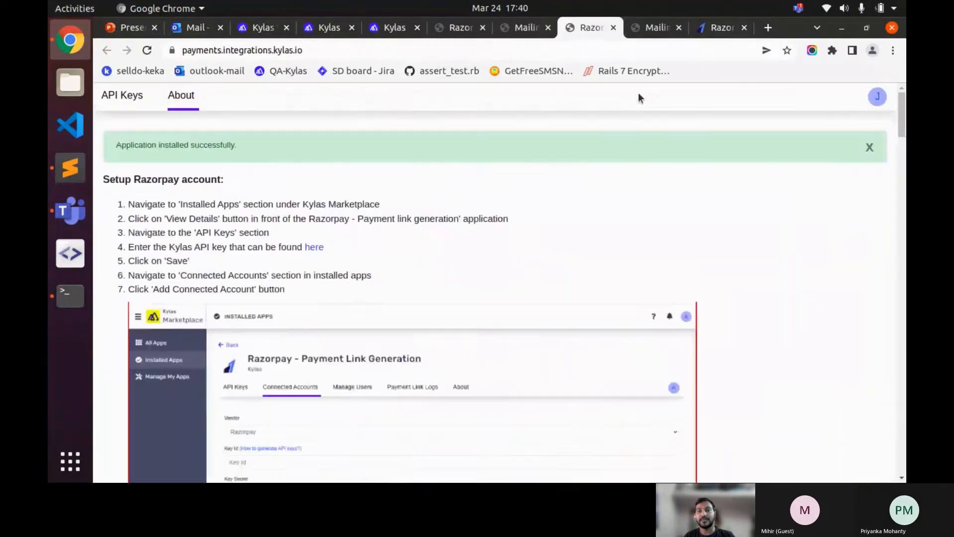
pyautogui.click(646, 28)
pyautogui.click(715, 173)
pyautogui.hotkey('ctrl', 'c')
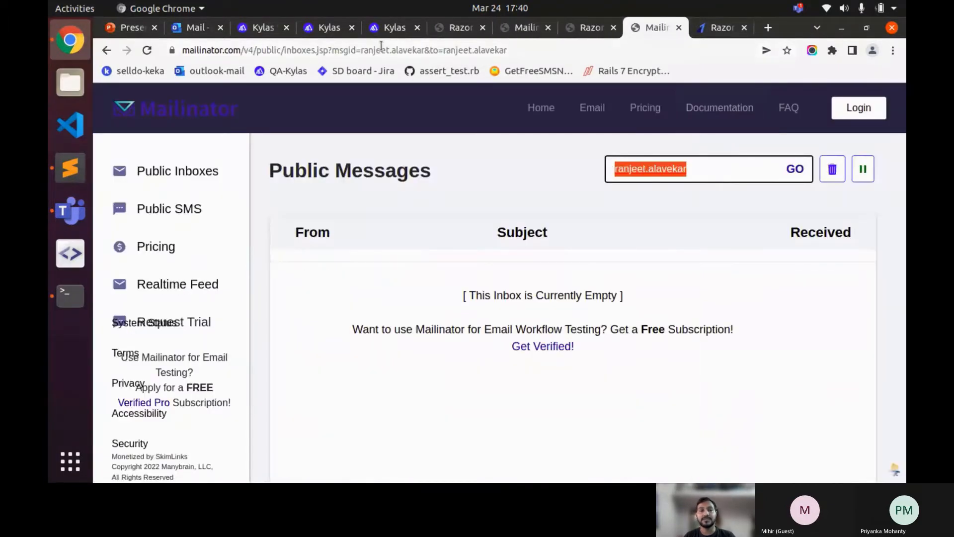
pyautogui.click(393, 27)
pyautogui.click(326, 27)
pyautogui.hotkey('ctrl', 'v')
pyautogui.click(349, 393)
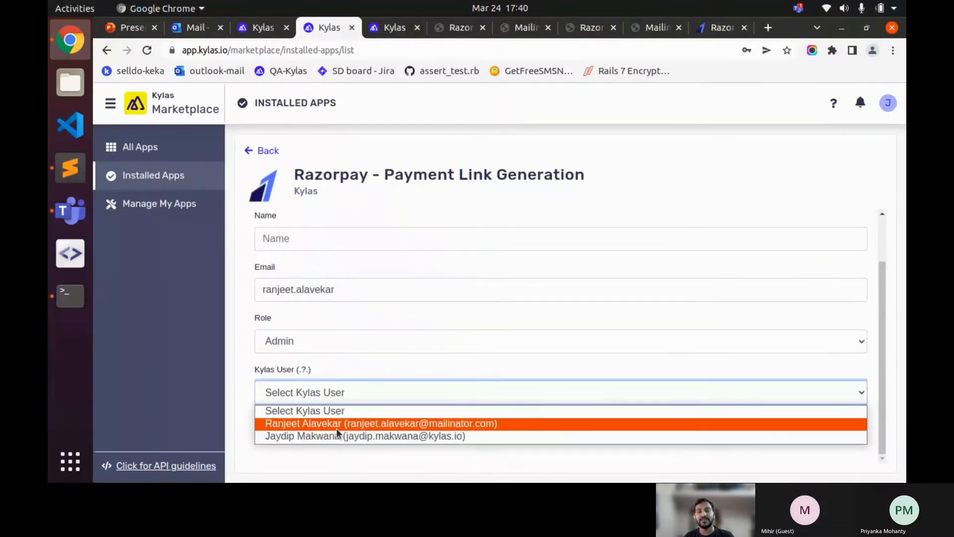
# - Toggle the Kylas User and Role dropdowns, keeping Admin and no Kylas user chosen
pyautogui.click(316, 344)
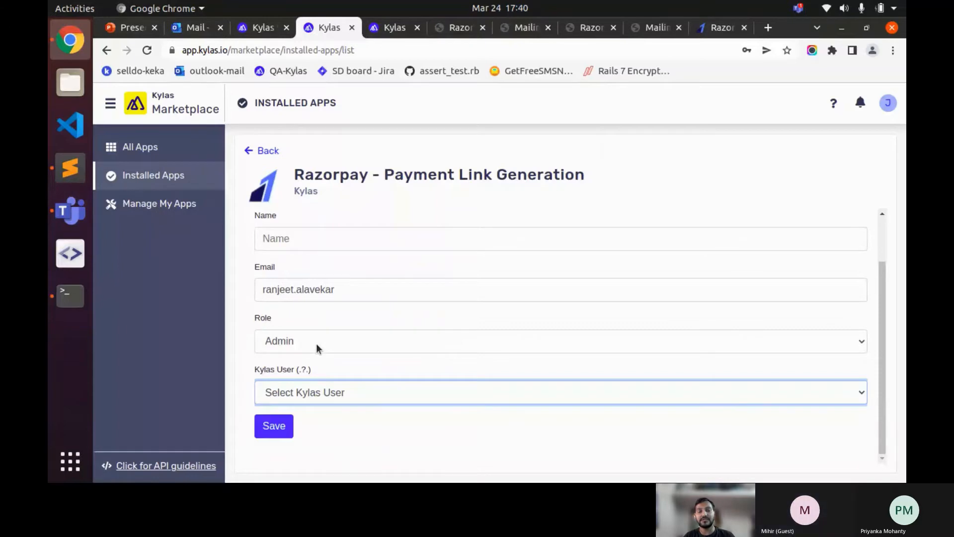
pyautogui.click(316, 344)
pyautogui.click(316, 343)
pyautogui.click(316, 344)
pyautogui.click(316, 344)
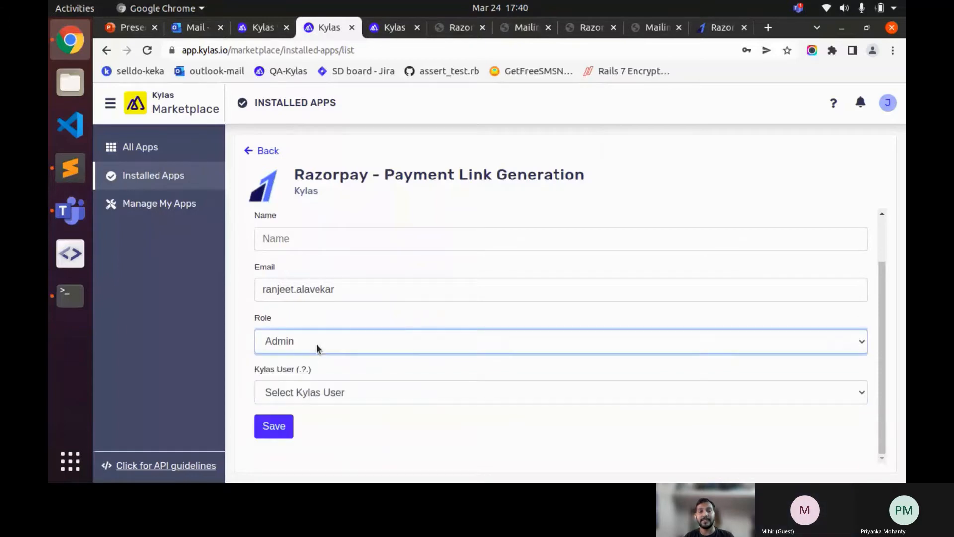
pyautogui.click(316, 344)
pyautogui.click(316, 344)
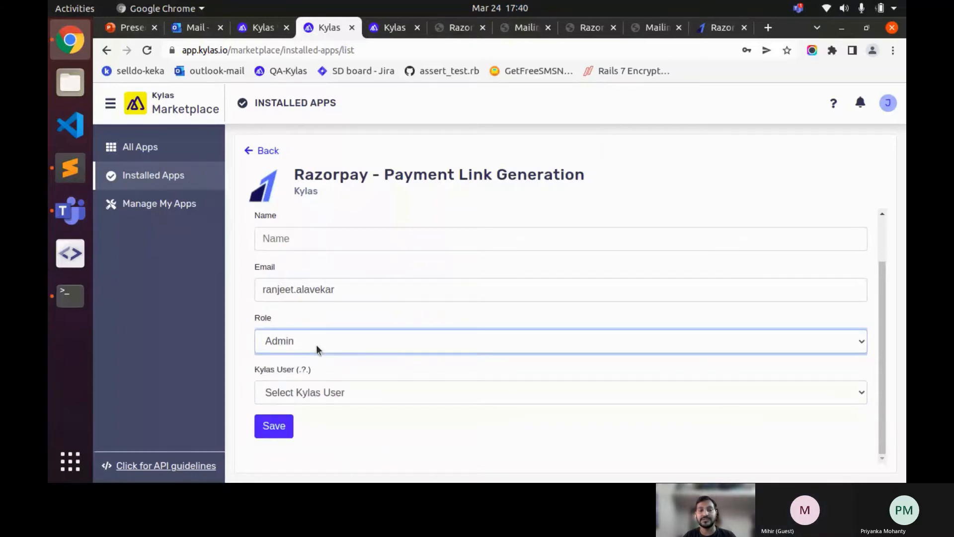
pyautogui.scroll(1, 316, 332)
pyautogui.scroll(1, 317, 332)
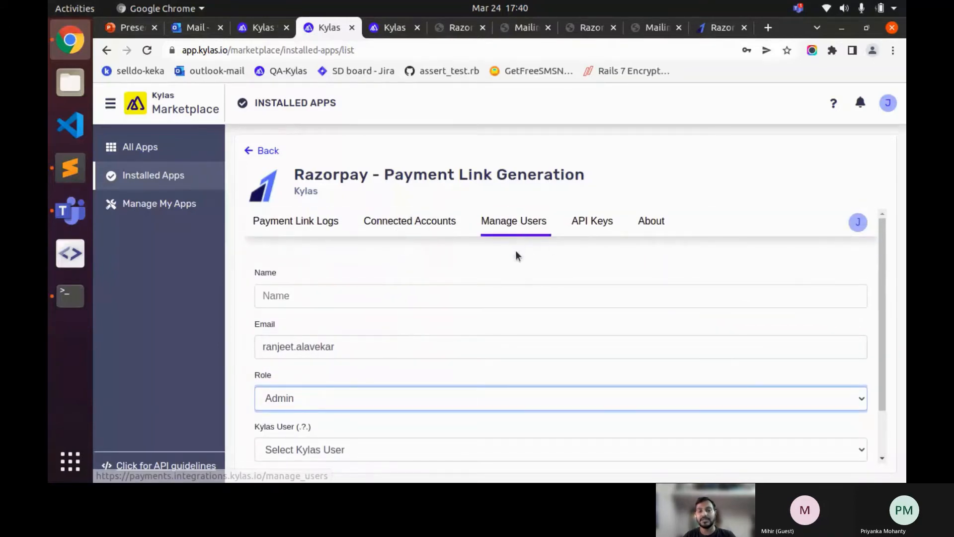
pyautogui.scroll(-1, 515, 254)
pyautogui.scroll(1, 317, 318)
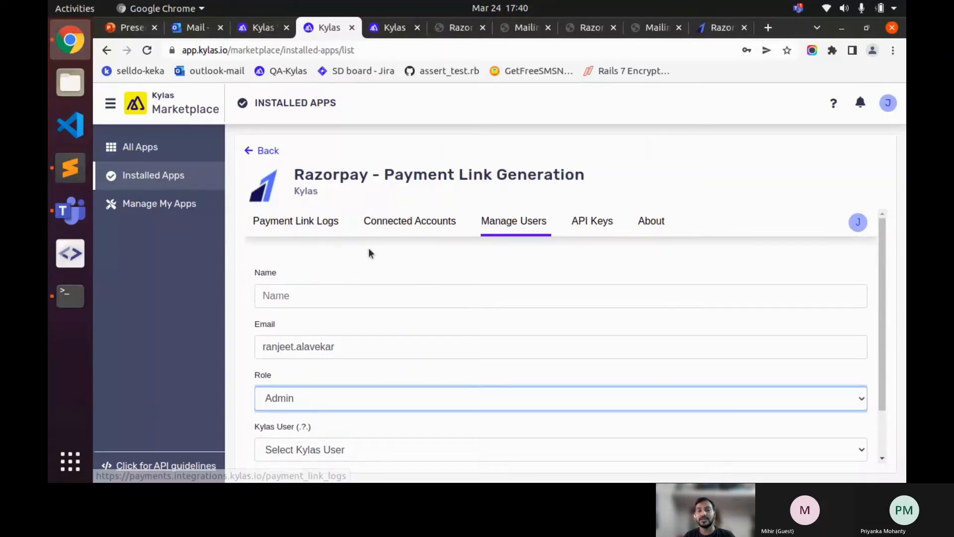
pyautogui.scroll(-2, 337, 313)
pyautogui.scroll(2, 339, 336)
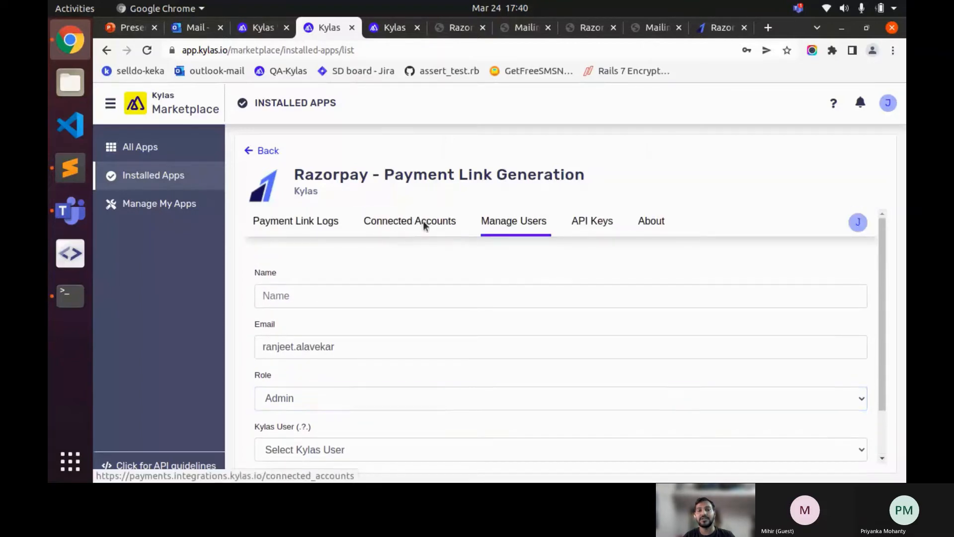
# - Open Add Connected Account on the Connected Accounts tab and click into the Key Id and Key Secret fields
pyautogui.click(424, 222)
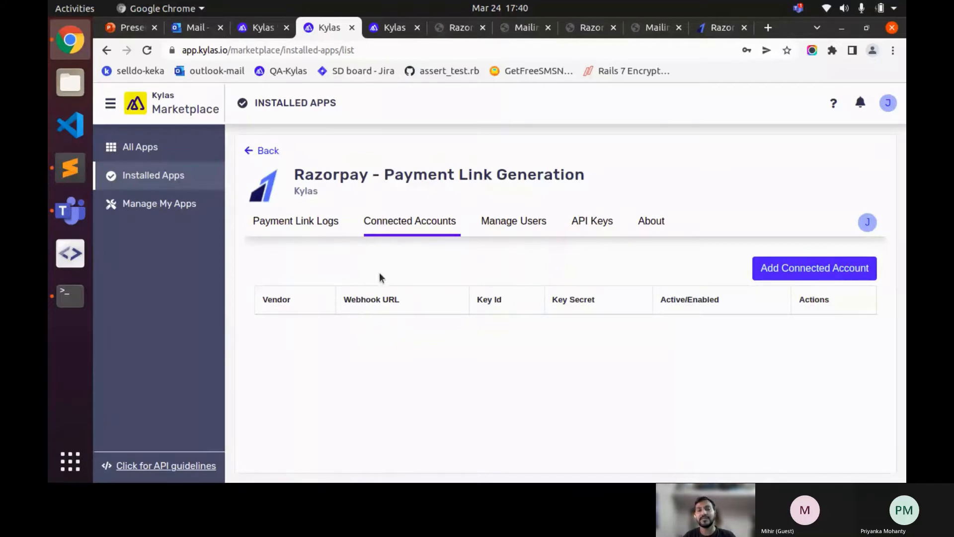
pyautogui.click(771, 271)
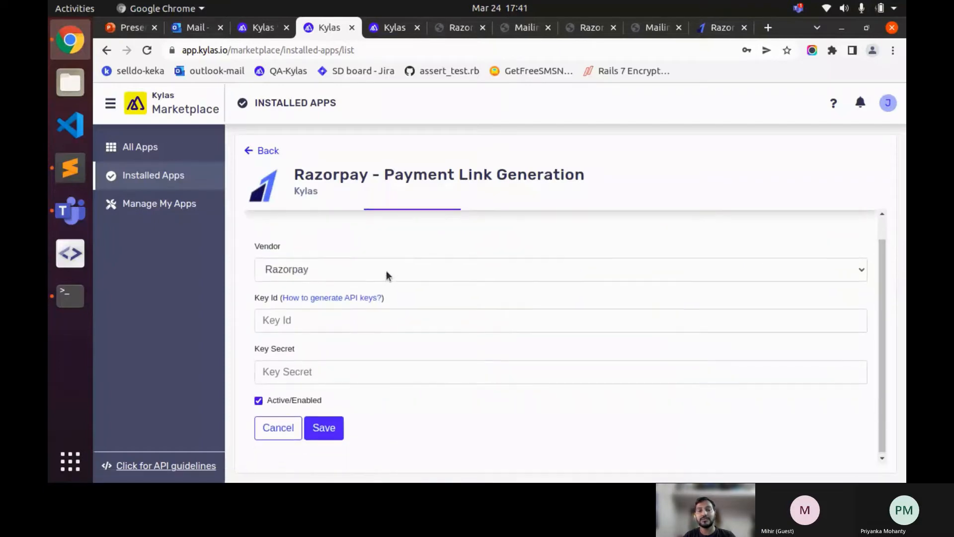
pyautogui.scroll(-1, 378, 278)
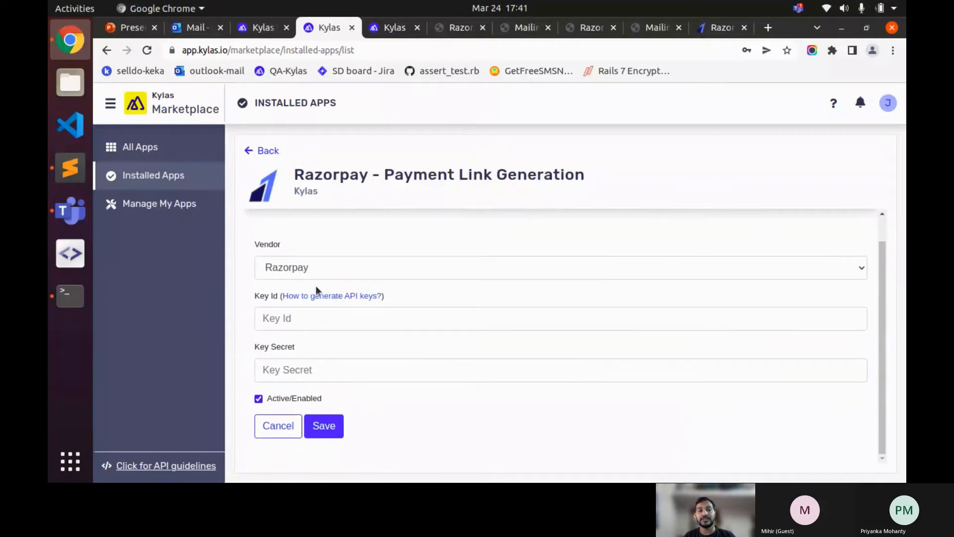
pyautogui.click(289, 318)
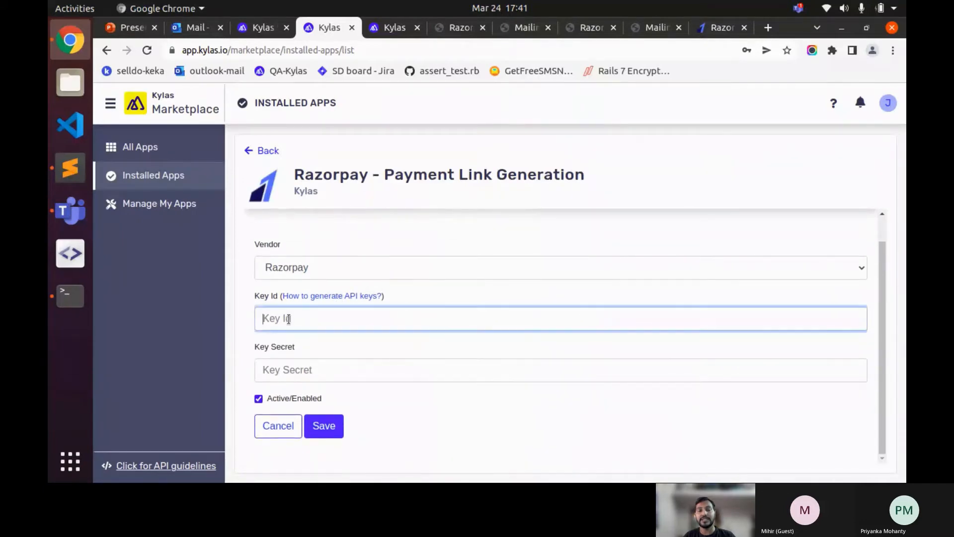
pyautogui.click(309, 365)
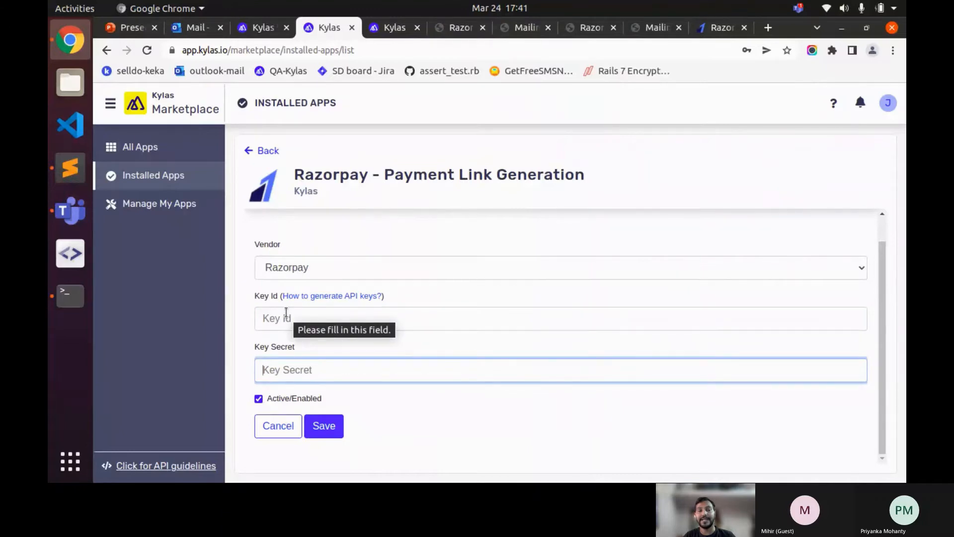
# - Read the Razorpay 'How to generate API keys?' guide in the docs tab
pyautogui.keyDown('ctrl'); pyautogui.click(333, 296); pyautogui.keyUp('ctrl')
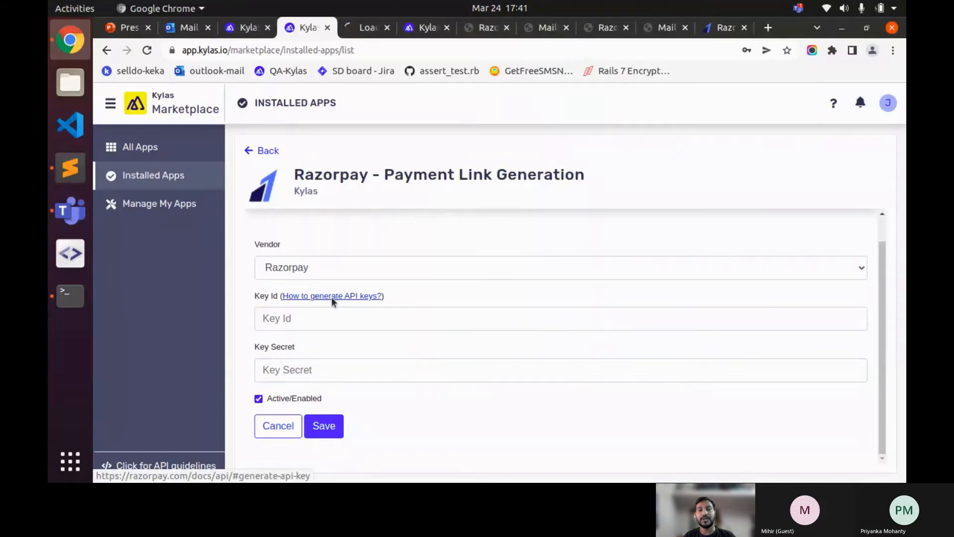
pyautogui.click(369, 34)
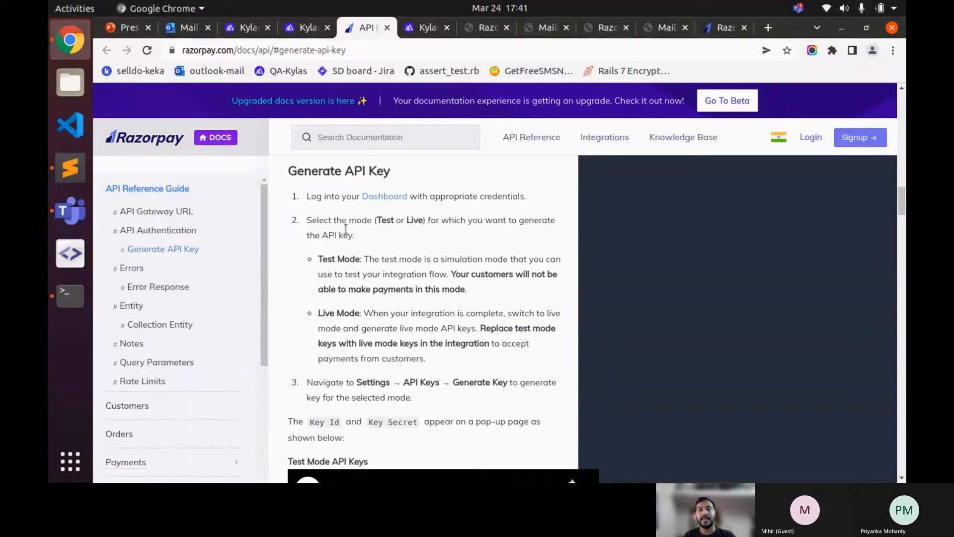
pyautogui.scroll(-1, 437, 236)
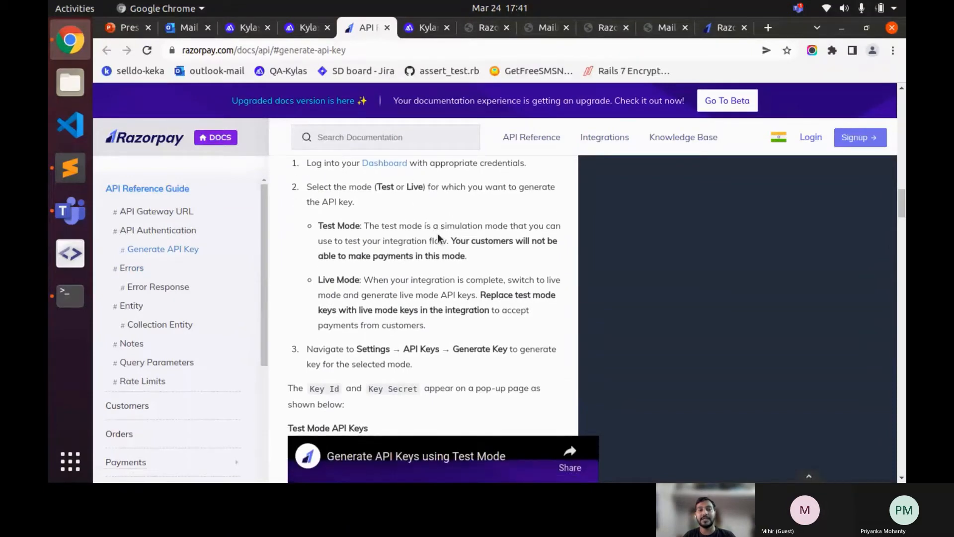
pyautogui.scroll(-10, 437, 237)
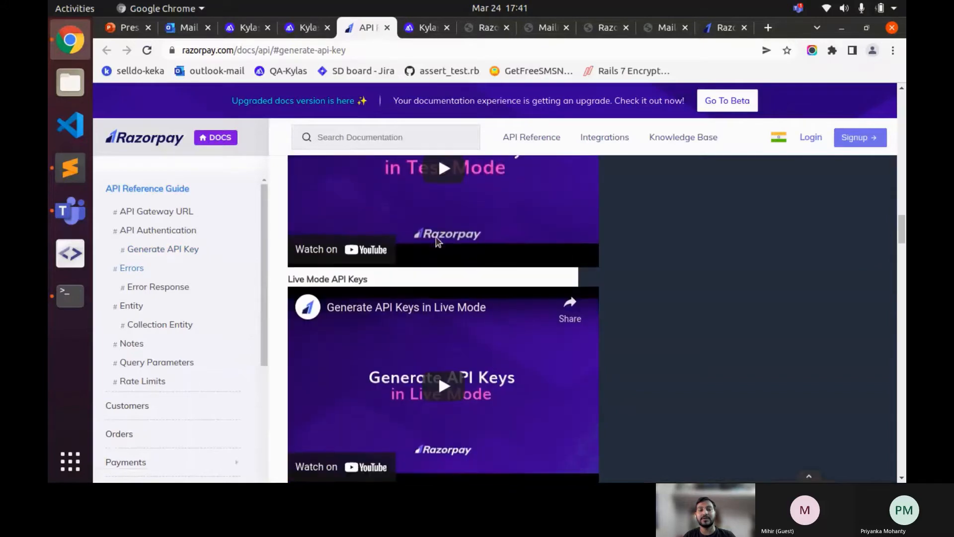
pyautogui.scroll(-3, 437, 242)
pyautogui.scroll(2, 334, 216)
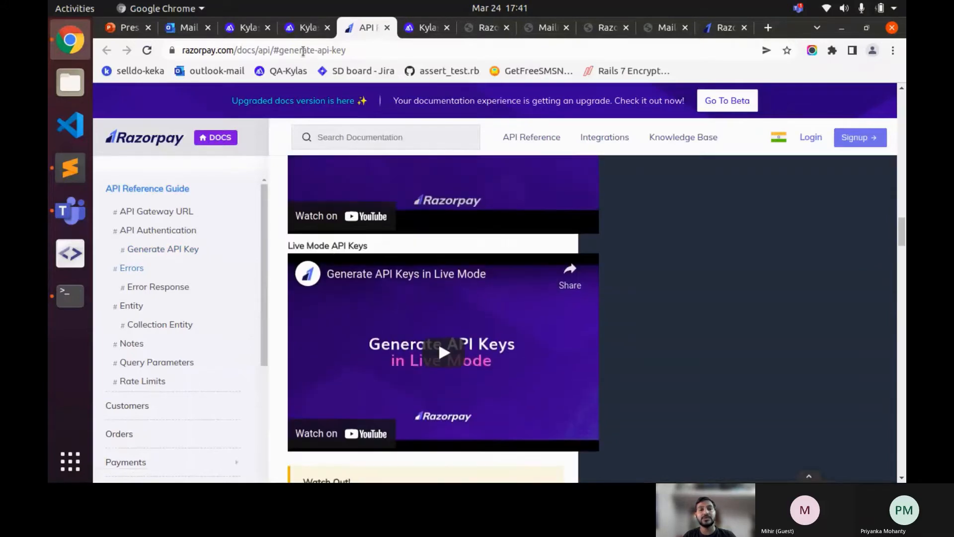
pyautogui.click(305, 28)
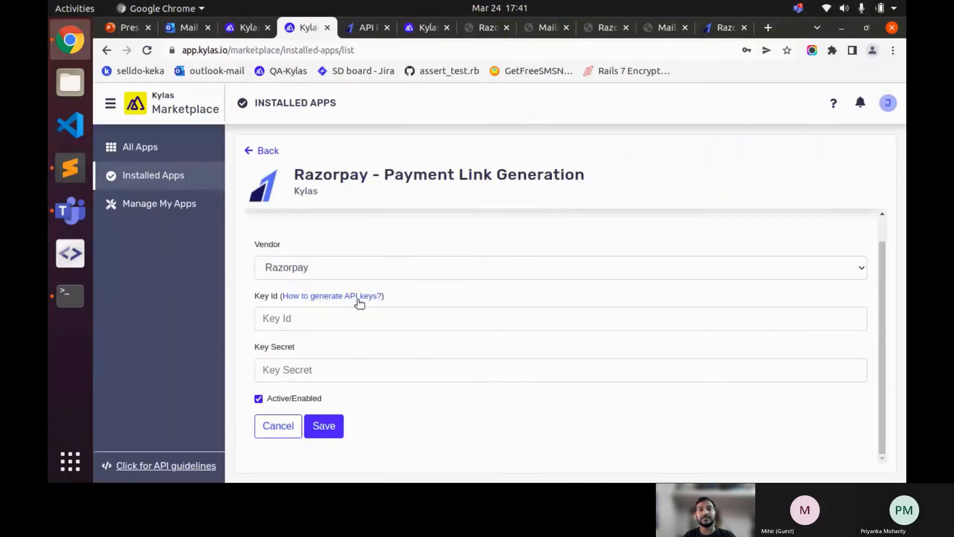
pyautogui.click(365, 28)
pyautogui.scroll(2, 432, 226)
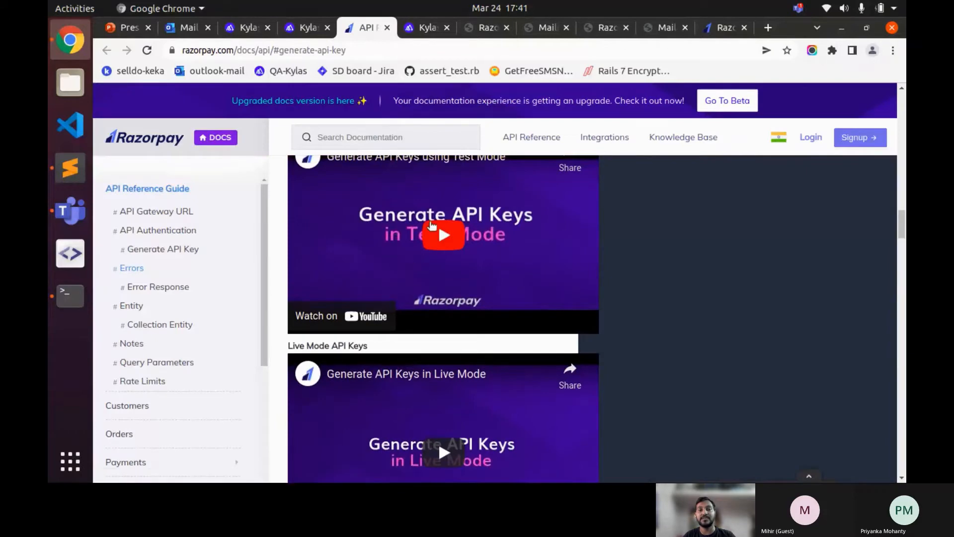
pyautogui.scroll(1, 432, 226)
pyautogui.scroll(2, 373, 217)
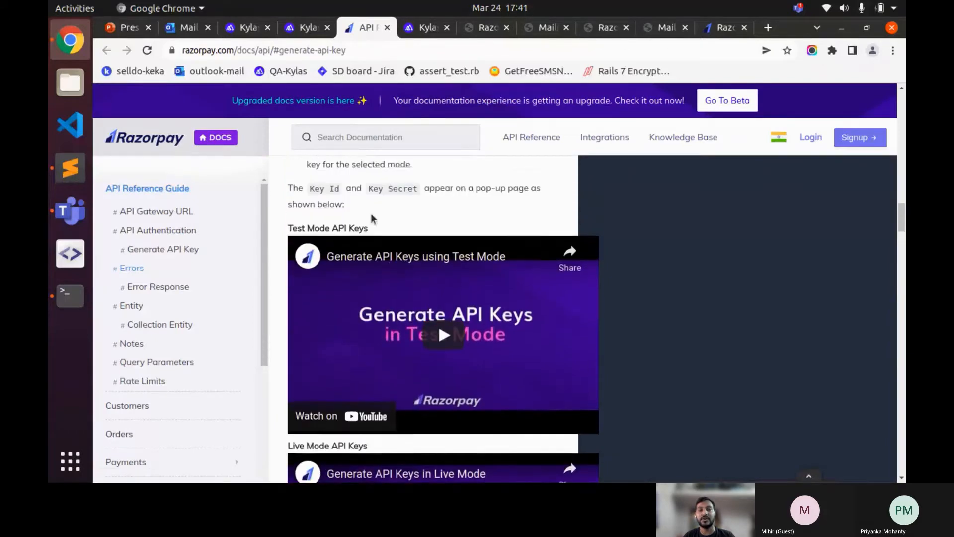
pyautogui.scroll(3, 370, 218)
pyautogui.click(305, 29)
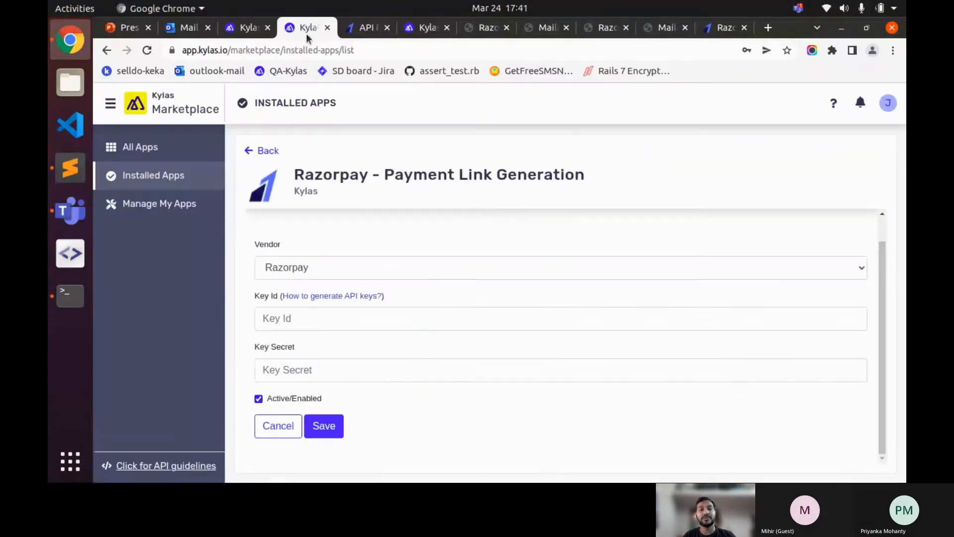
# - Copy the saved key_id from the Sublime Text notes and return to the Key Id field
pyautogui.click(65, 166)
pyautogui.doubleClick(212, 94)
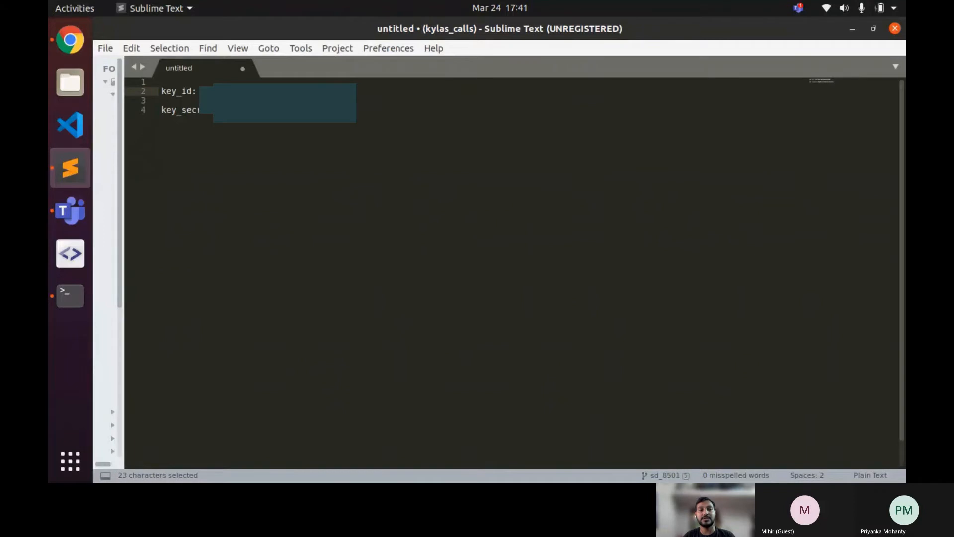
pyautogui.hotkey('ctrl', 'c')
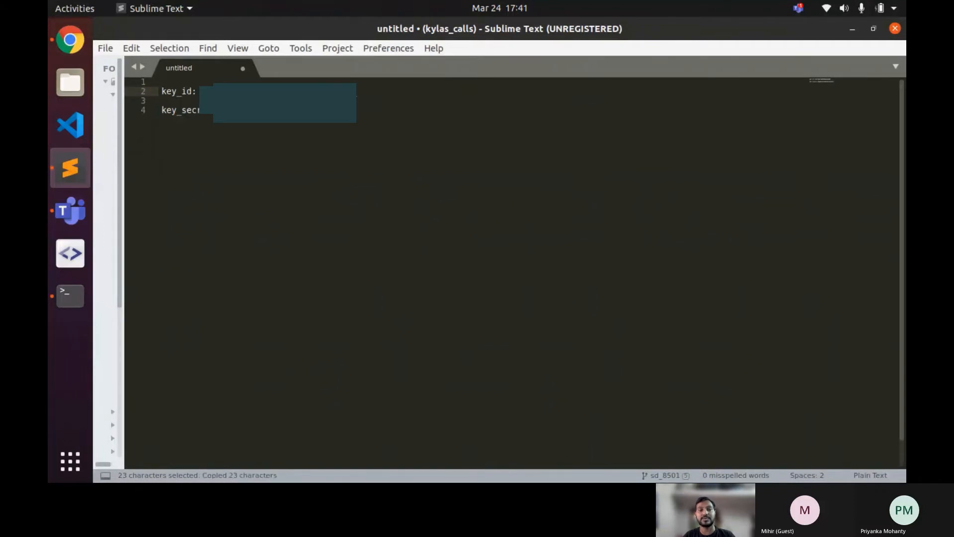
pyautogui.hotkey('alt', 'Tab')
pyautogui.click(313, 318)
# - Fill Key Id and Key Secret with the Razorpay credentials from the notes and save the account
pyautogui.hotkey('ctrl', 'v')
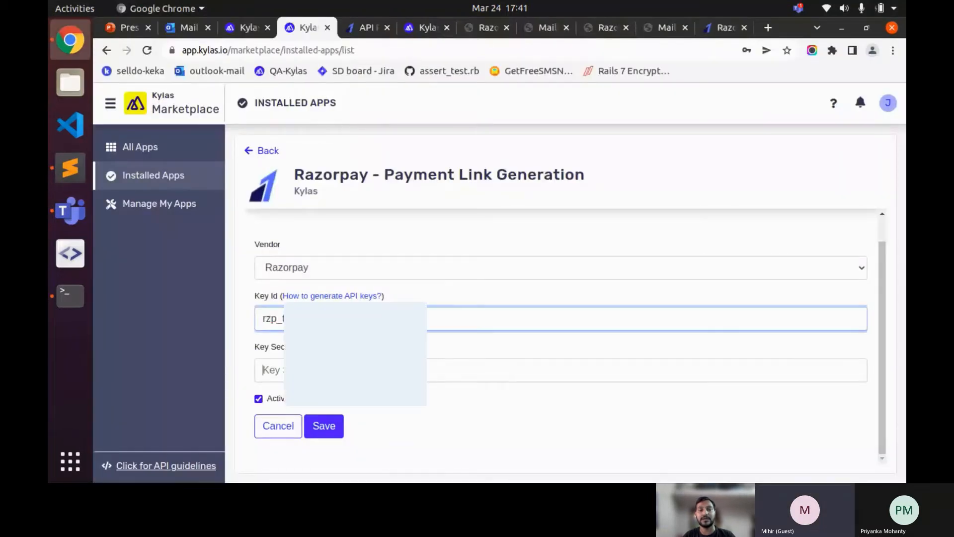
pyautogui.press('Tab')
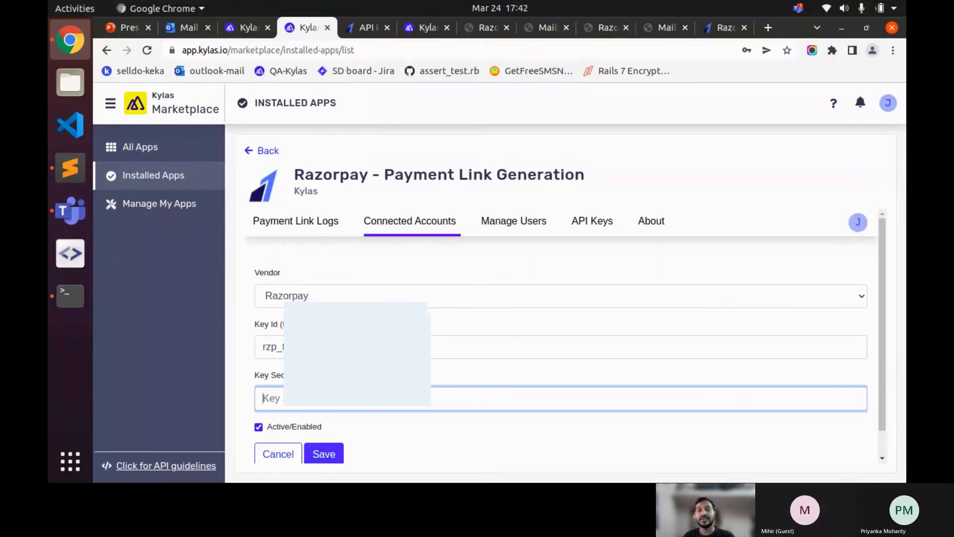
pyautogui.press('Return')
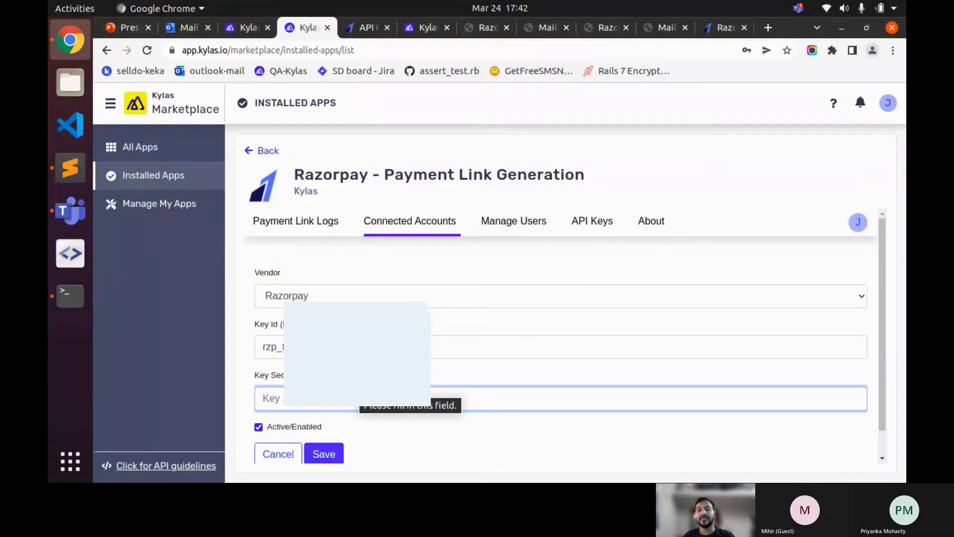
pyautogui.hotkey('alt', 'Tab')
pyautogui.hotkey('alt', 'Tab')
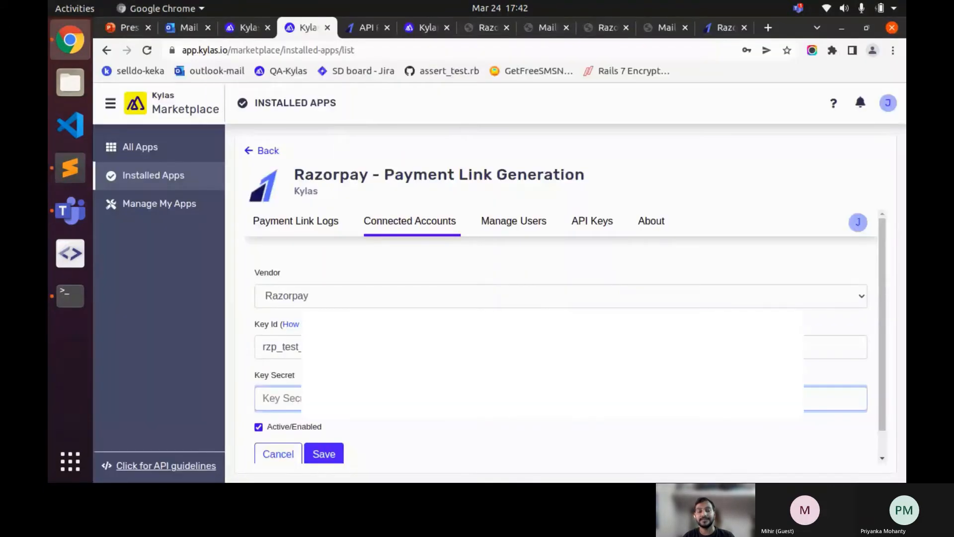
pyautogui.hotkey('ctrl', 'v')
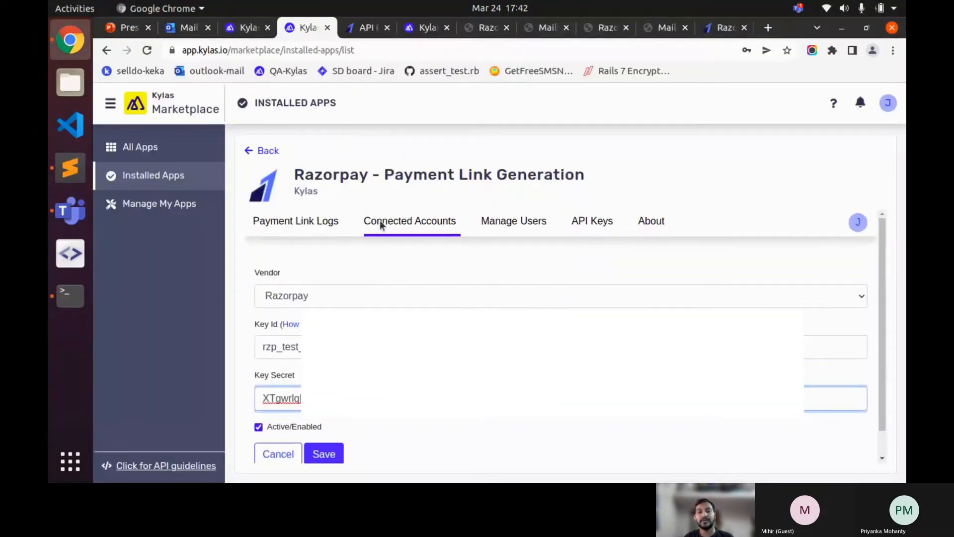
pyautogui.moveTo(413, 175); pyautogui.dragTo(554, 176)
pyautogui.click(418, 195)
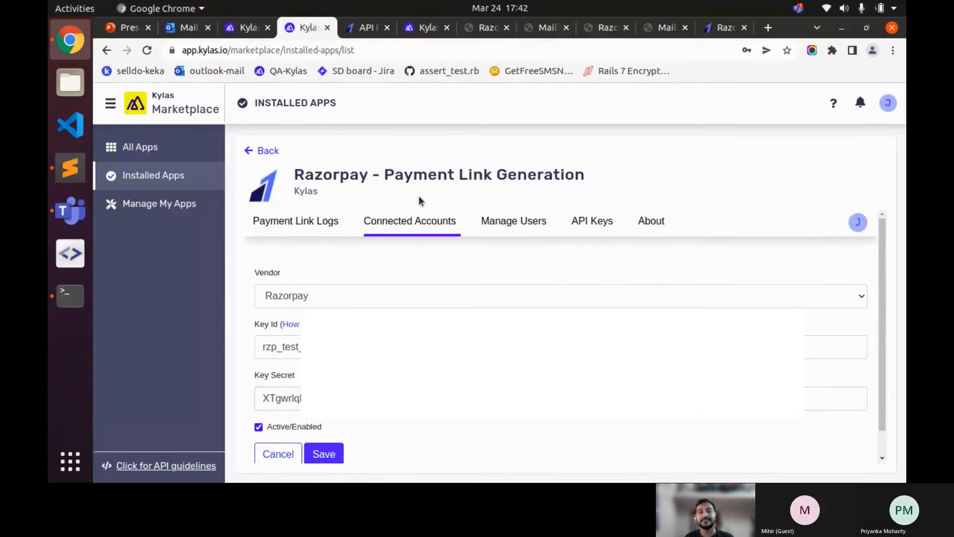
pyautogui.scroll(-1, 343, 456)
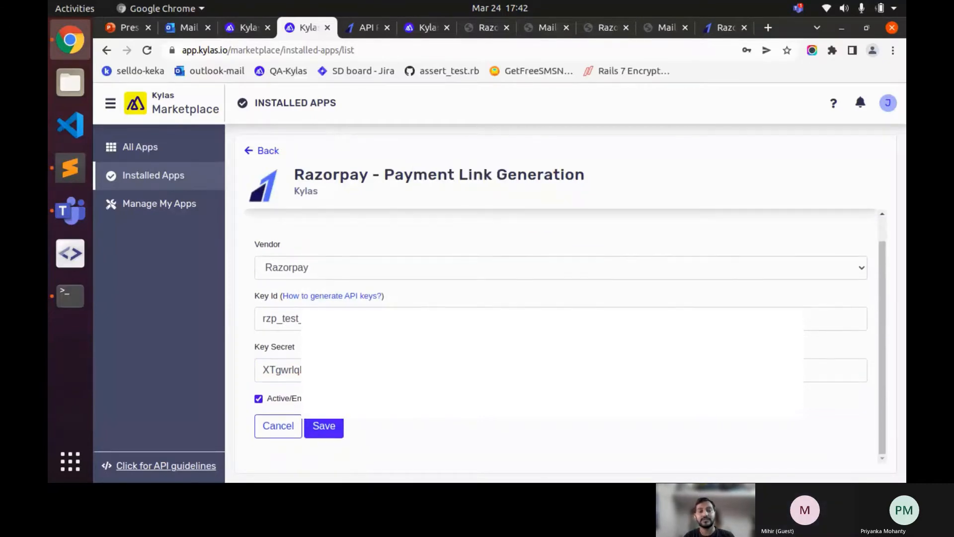
pyautogui.scroll(1, 304, 382)
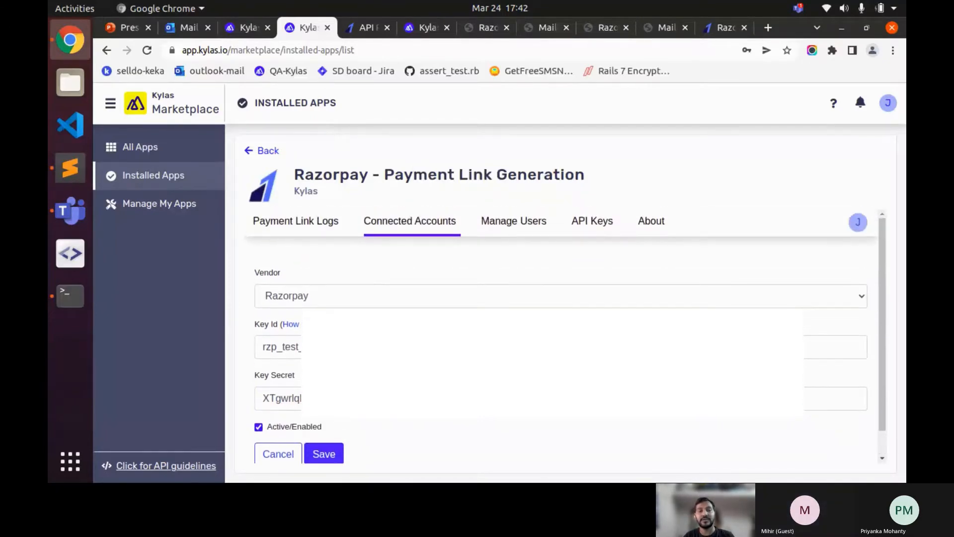
pyautogui.scroll(-1, 311, 380)
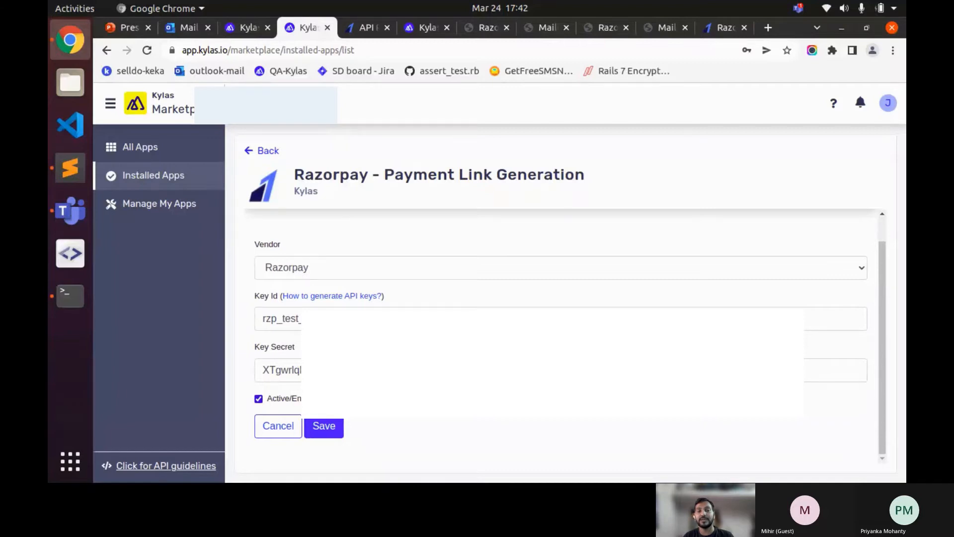
pyautogui.click(323, 425)
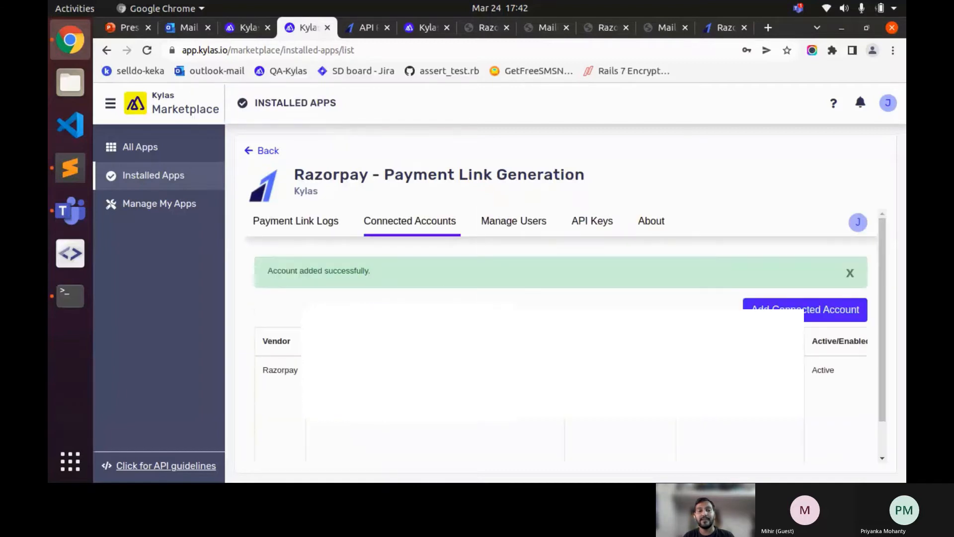
# - Review the new active Razorpay account and dismiss the URL-copied and account-added notices
pyautogui.scroll(-1, 561, 338)
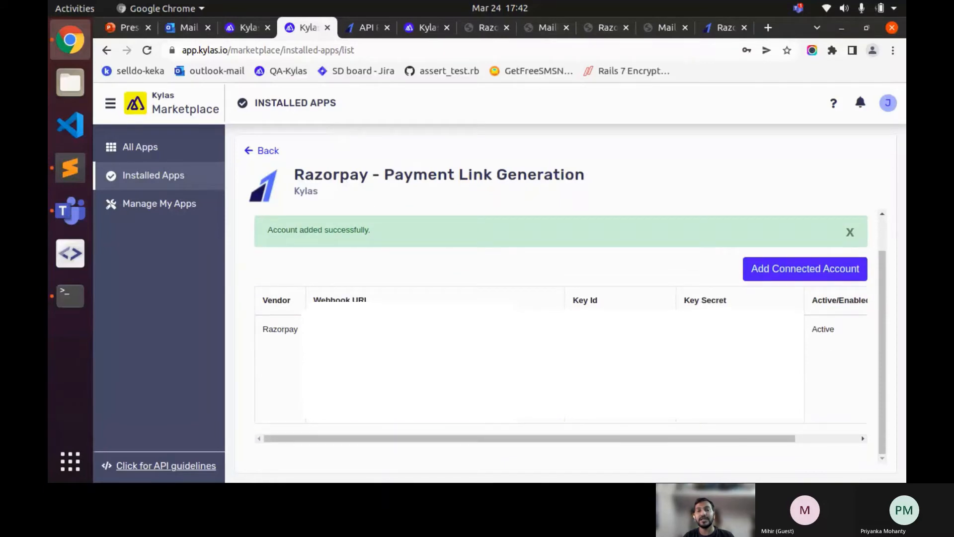
pyautogui.hscroll(2, 562, 363)
pyautogui.hscroll(-2, 562, 363)
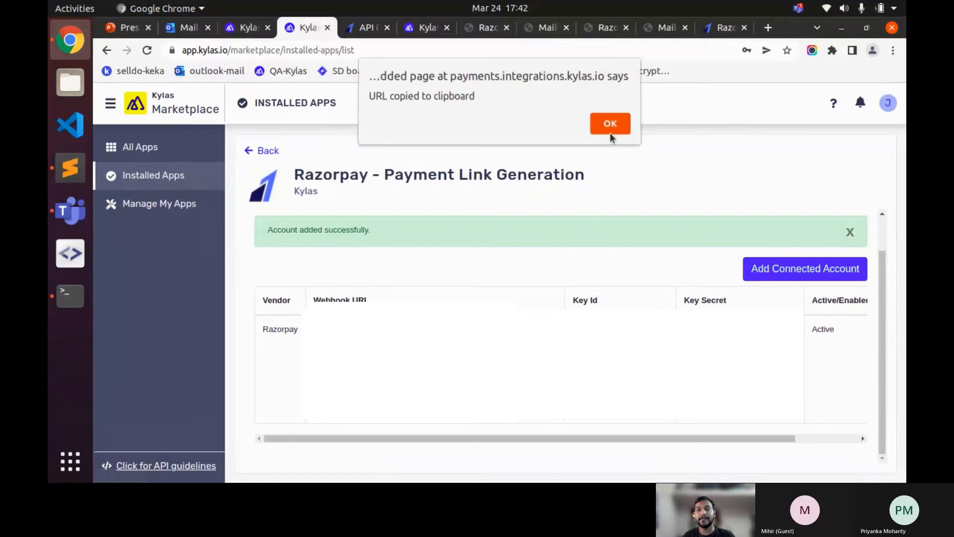
pyautogui.click(609, 133)
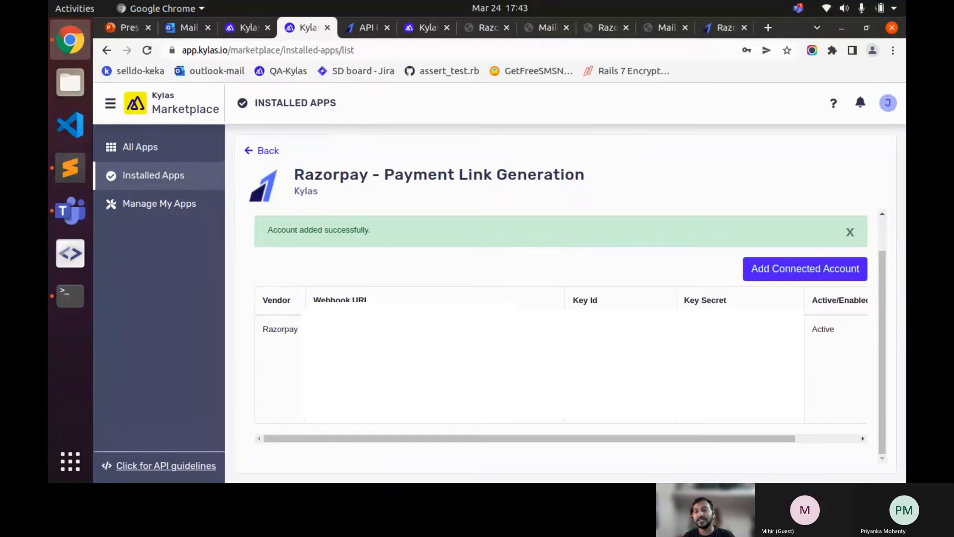
pyautogui.hscroll(2, 561, 363)
pyautogui.scroll(2, 561, 338)
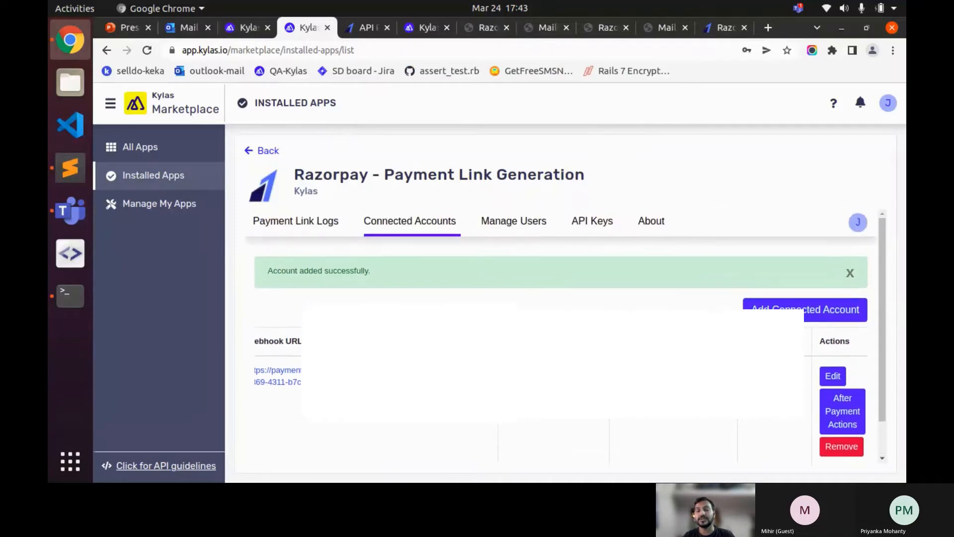
pyautogui.click(849, 273)
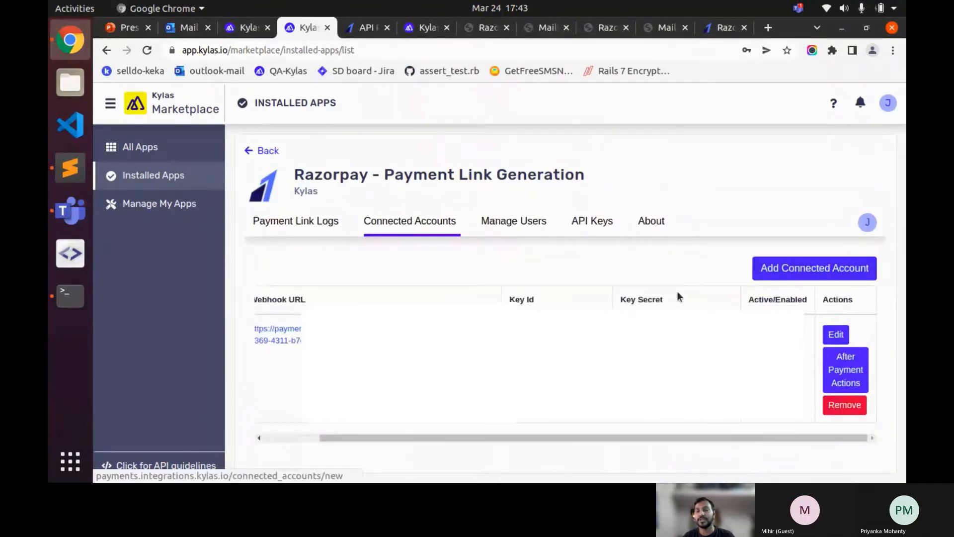
# - Sign in to the Razorpay Dashboard from the API key docs using the saved e-mail and password
pyautogui.click(365, 32)
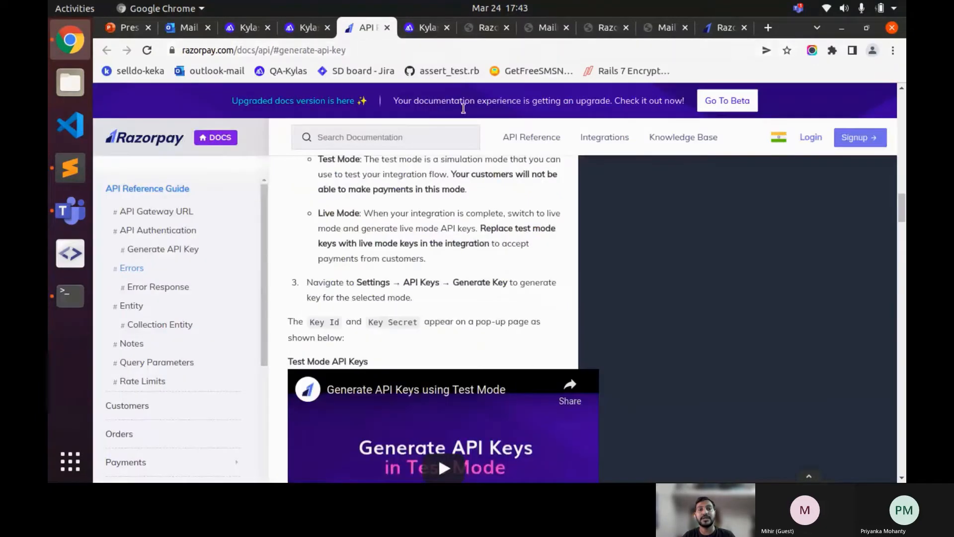
pyautogui.click(802, 141)
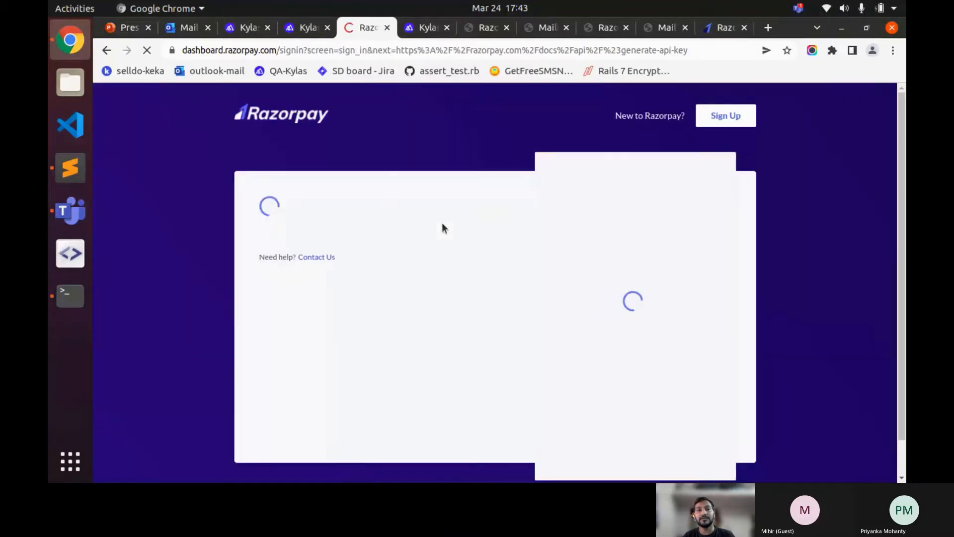
pyautogui.click(595, 231)
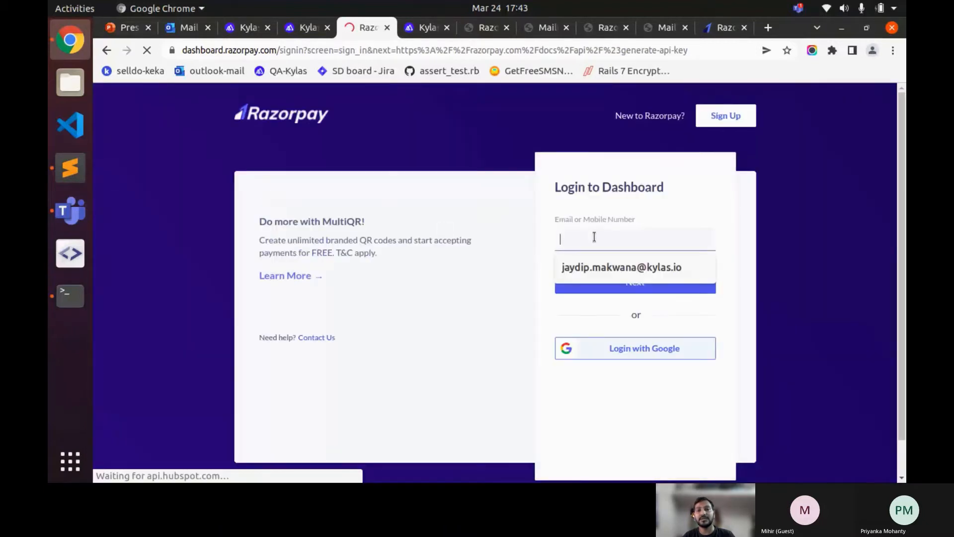
pyautogui.click(601, 265)
pyautogui.click(622, 285)
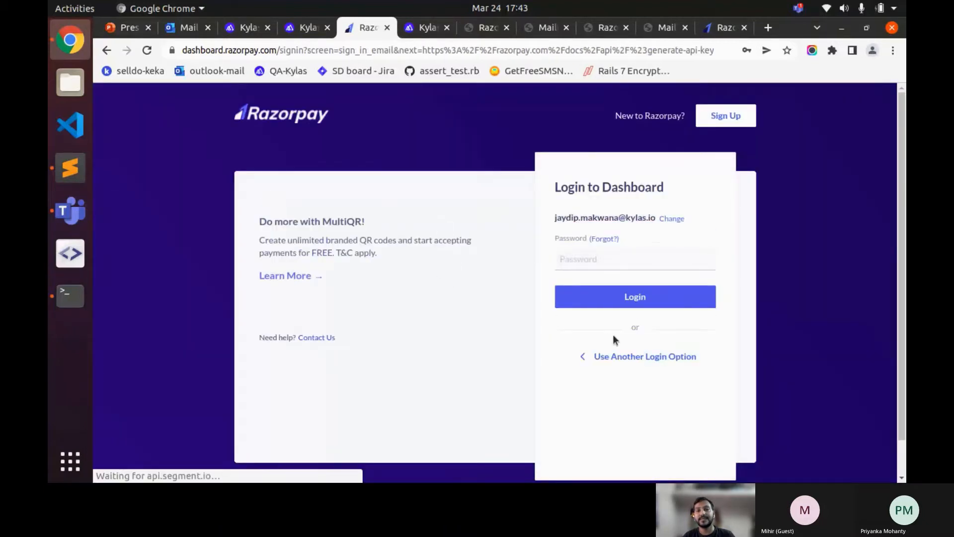
pyautogui.click(598, 271)
pyautogui.click(608, 298)
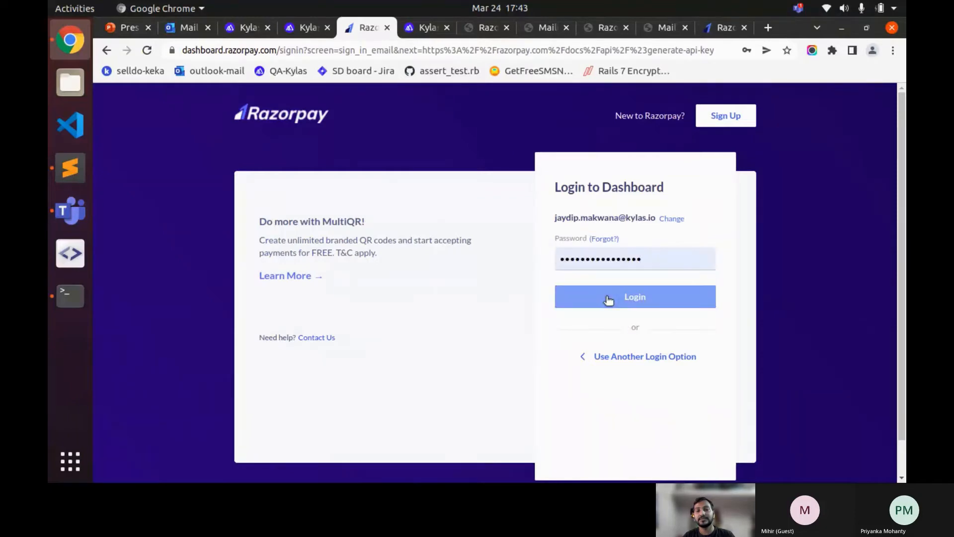
pyautogui.click(608, 298)
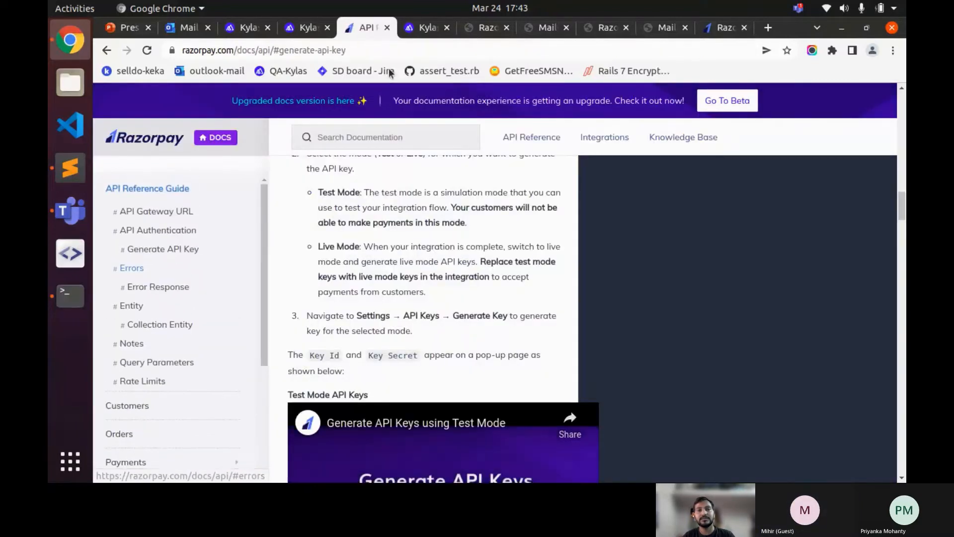
# - Load razorpay.com and reach the test-mode dashboard through its Log In button
pyautogui.click(314, 52)
pyautogui.write('r')
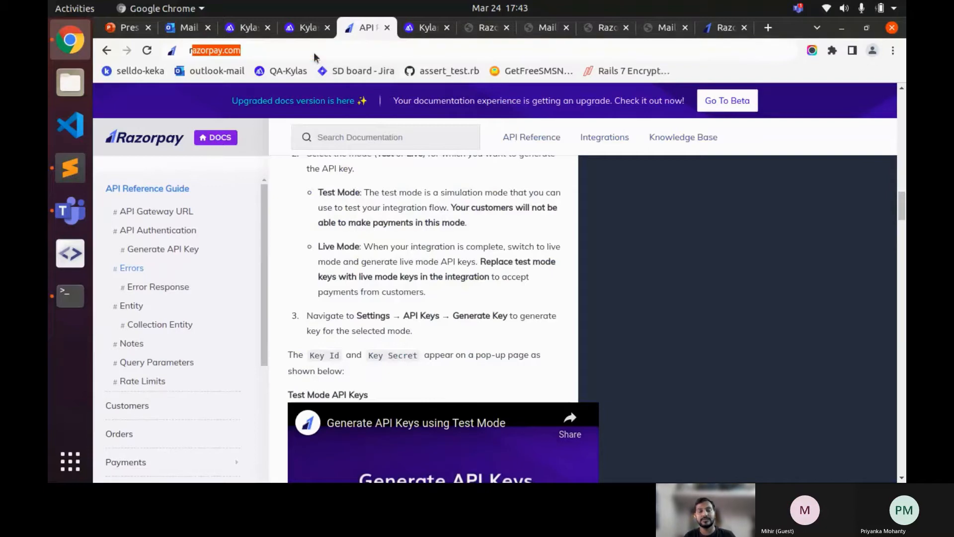
pyautogui.write('azorpay.com')
pyautogui.press('Return')
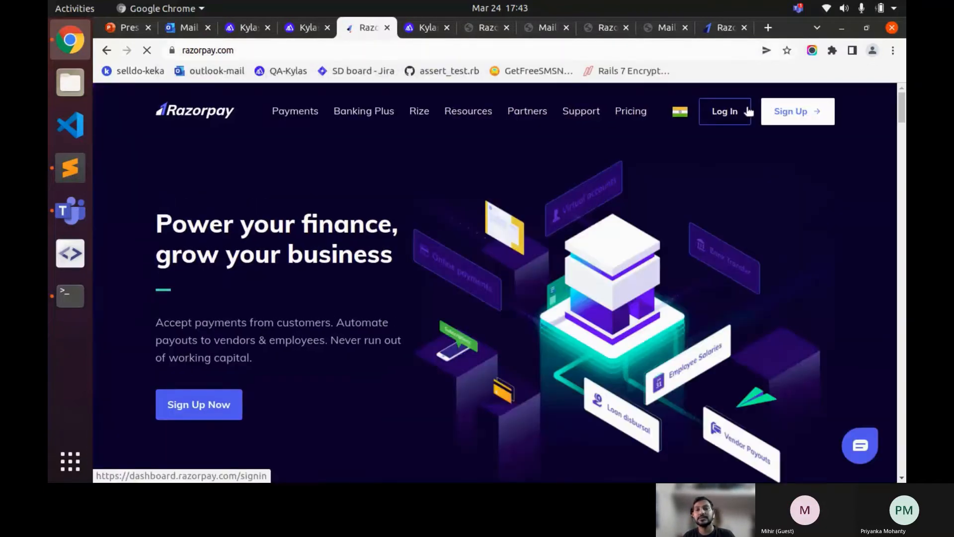
pyautogui.click(748, 111)
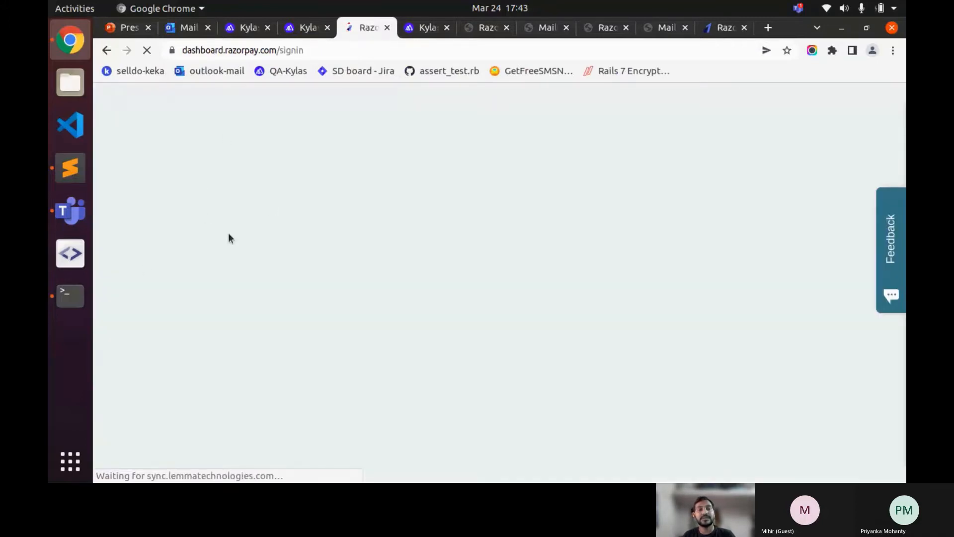
pyautogui.scroll(-2, 179, 240)
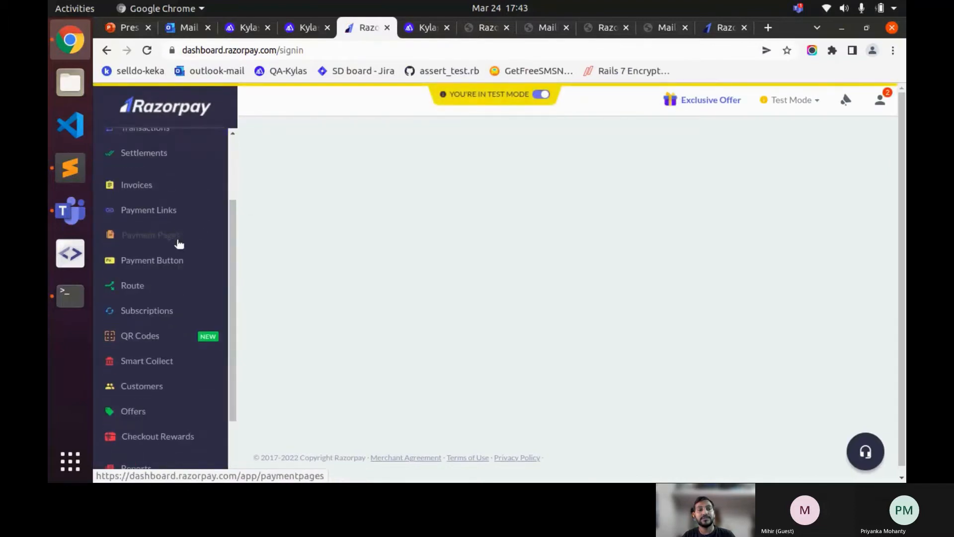
# - Start a new webhook under Settings > Webhooks and paste in the Kylas webhook URL
pyautogui.scroll(-2, 179, 243)
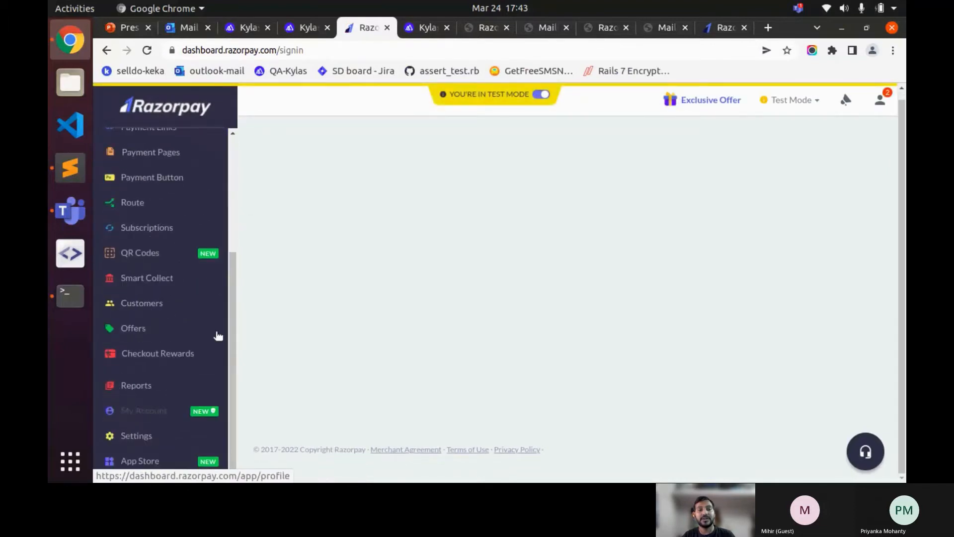
pyautogui.click(148, 441)
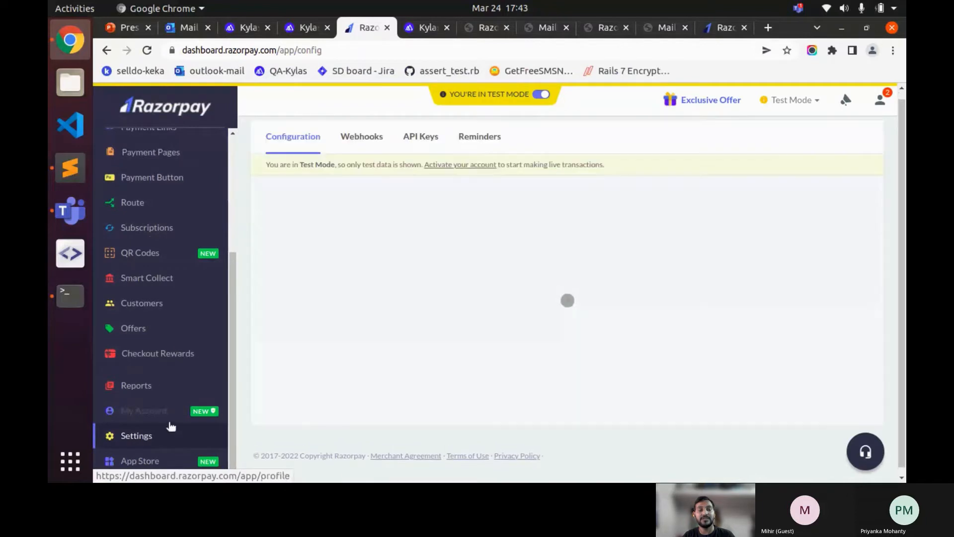
pyautogui.click(372, 142)
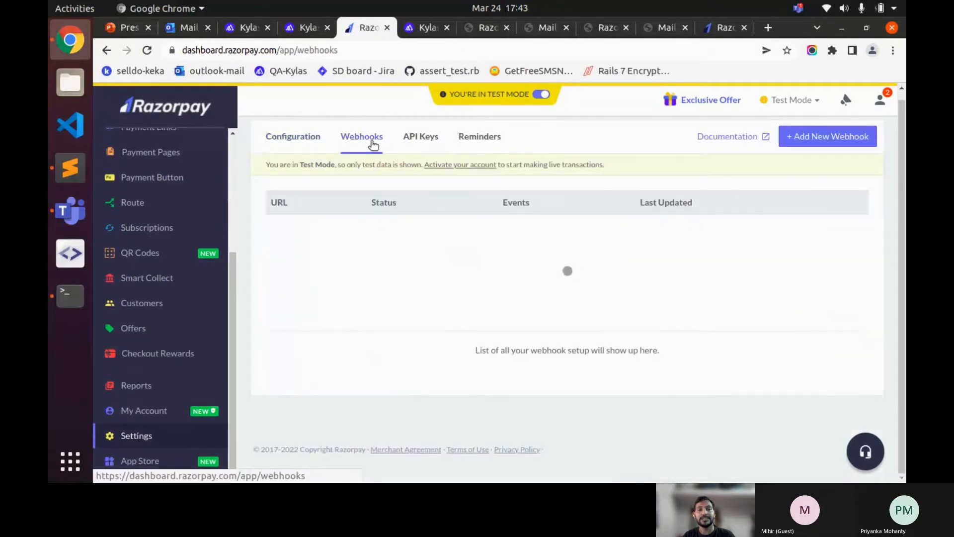
pyautogui.click(818, 136)
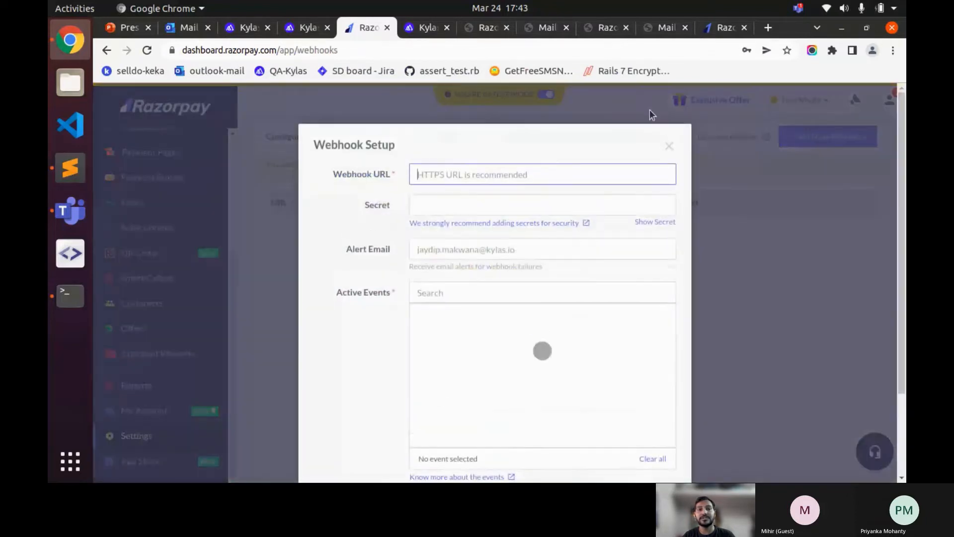
pyautogui.click(300, 27)
pyautogui.click(418, 341)
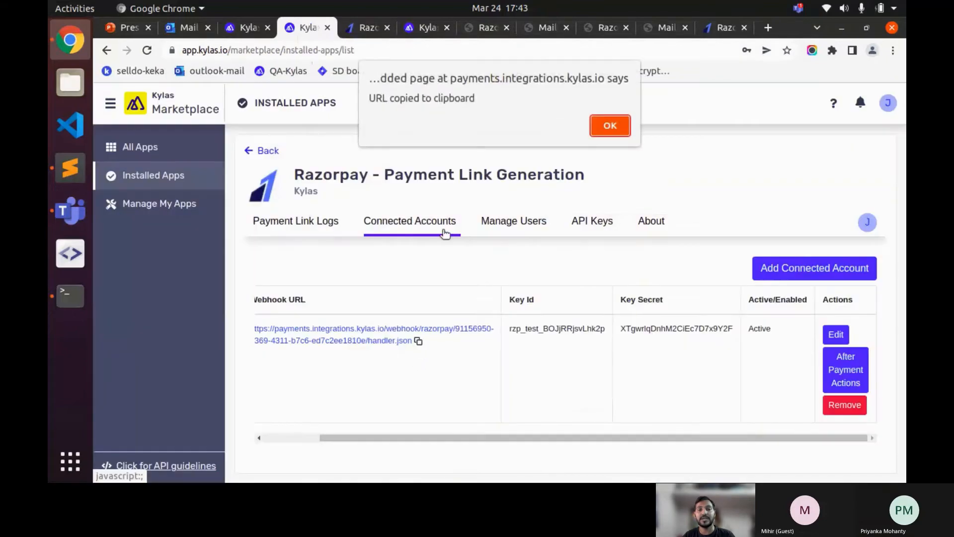
pyautogui.click(607, 125)
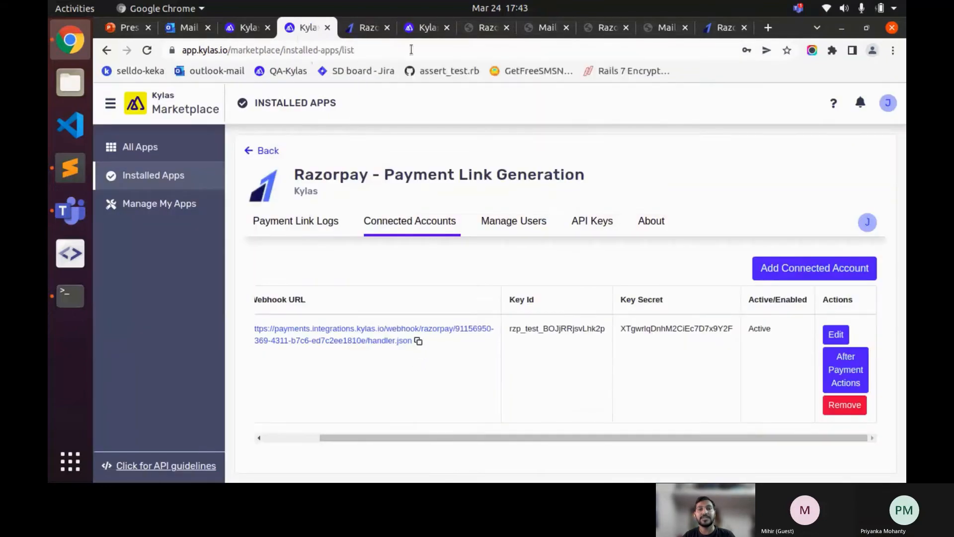
pyautogui.click(369, 28)
pyautogui.hotkey('ctrl', 'v')
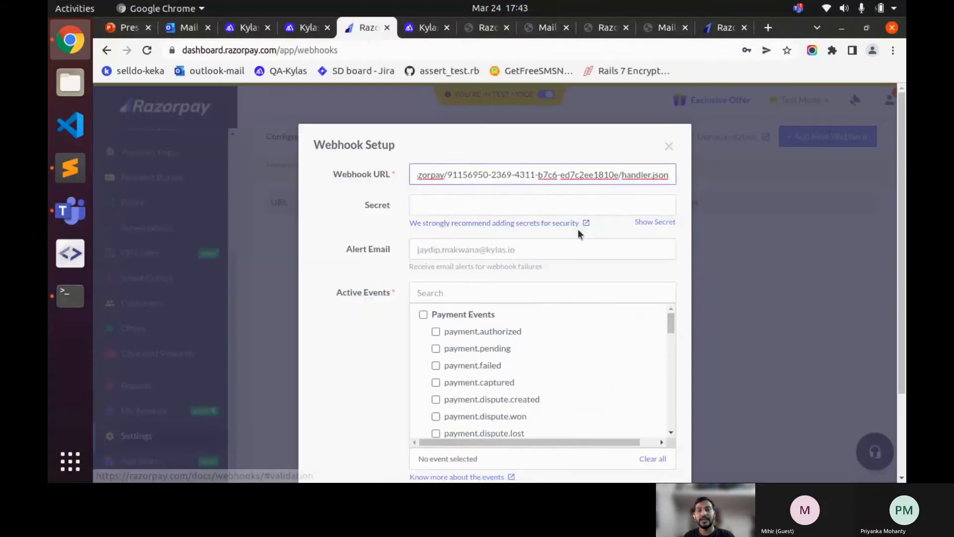
# - Tick the payment_link.paid event, create the webhook, and go back to Kylas
pyautogui.scroll(-3, 578, 229)
pyautogui.scroll(-6, 508, 324)
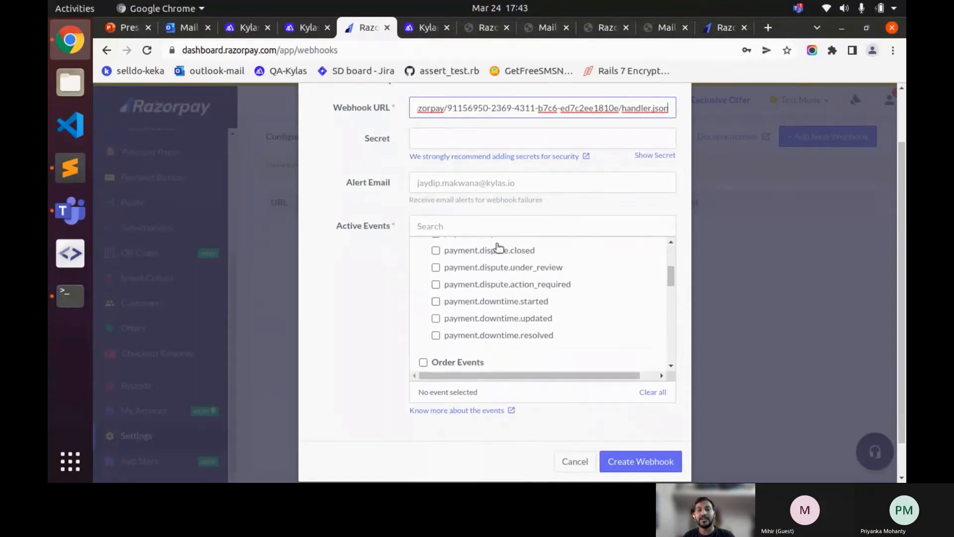
pyautogui.scroll(-10, 499, 247)
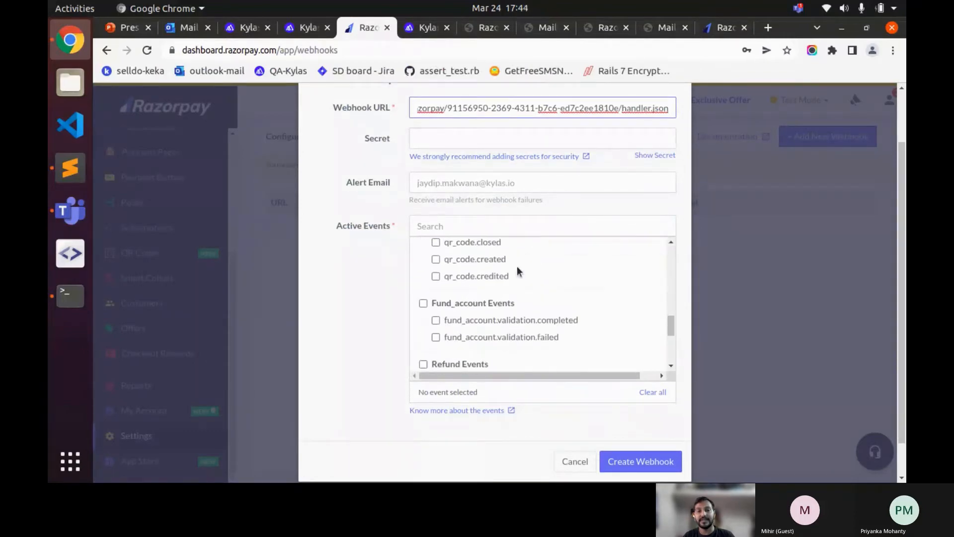
pyautogui.scroll(-5, 517, 268)
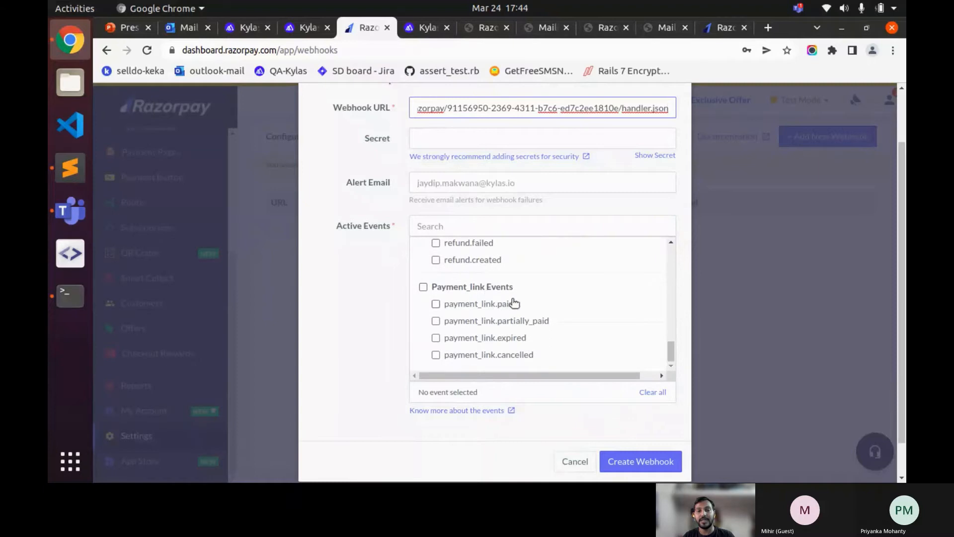
pyautogui.click(513, 304)
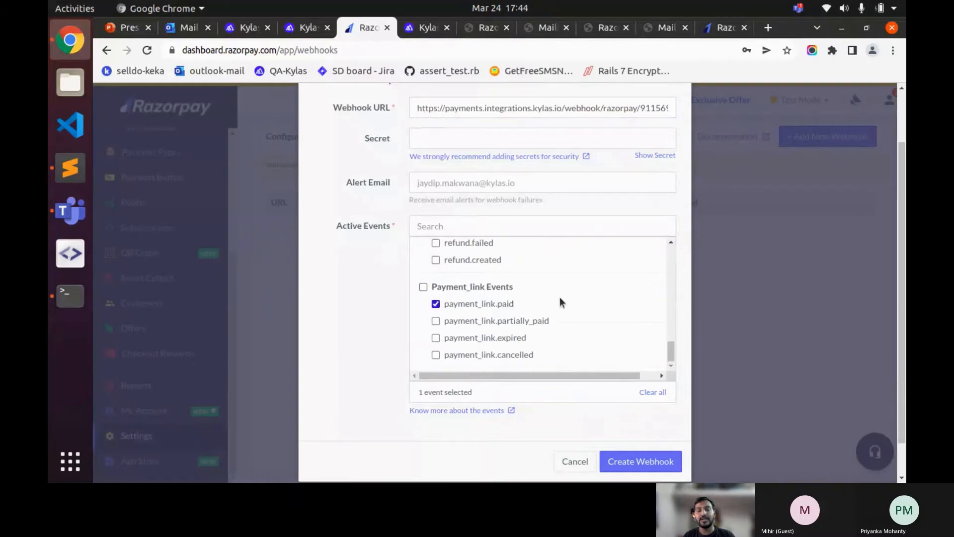
pyautogui.scroll(-1, 560, 296)
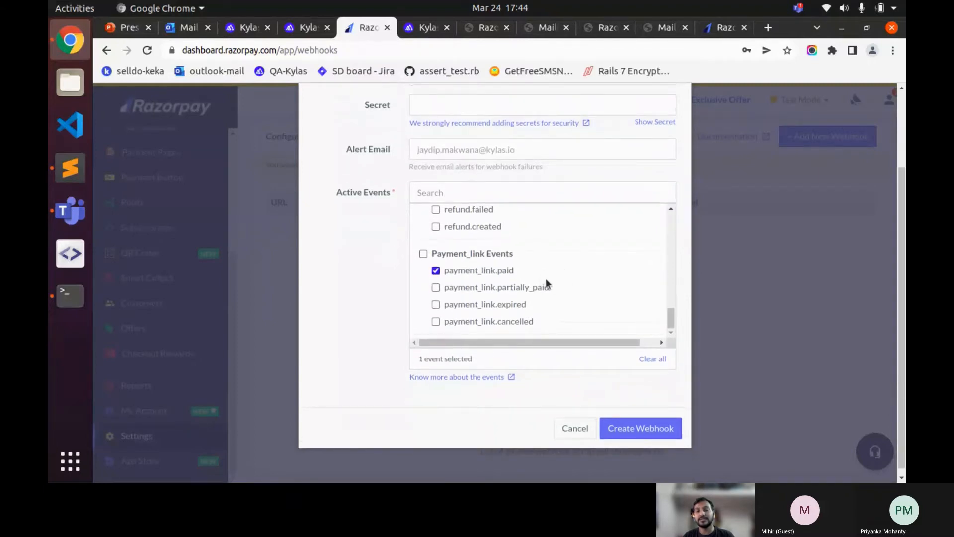
pyautogui.scroll(1, 544, 274)
pyautogui.scroll(-1, 544, 273)
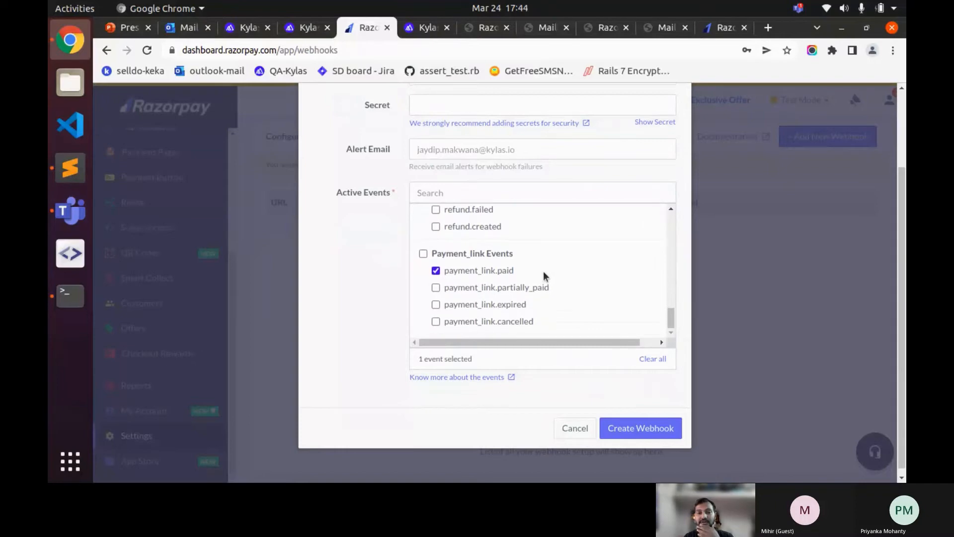
pyautogui.click(644, 431)
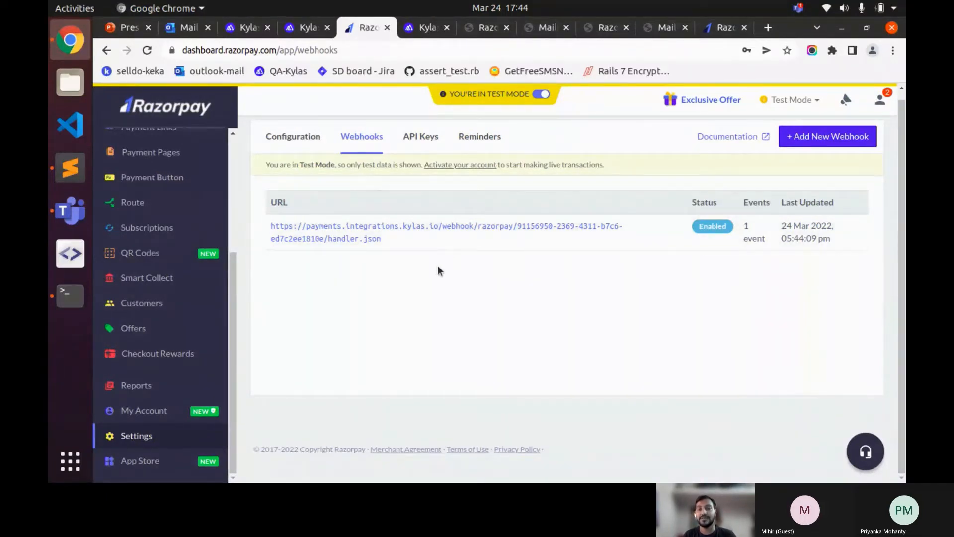
pyautogui.click(305, 27)
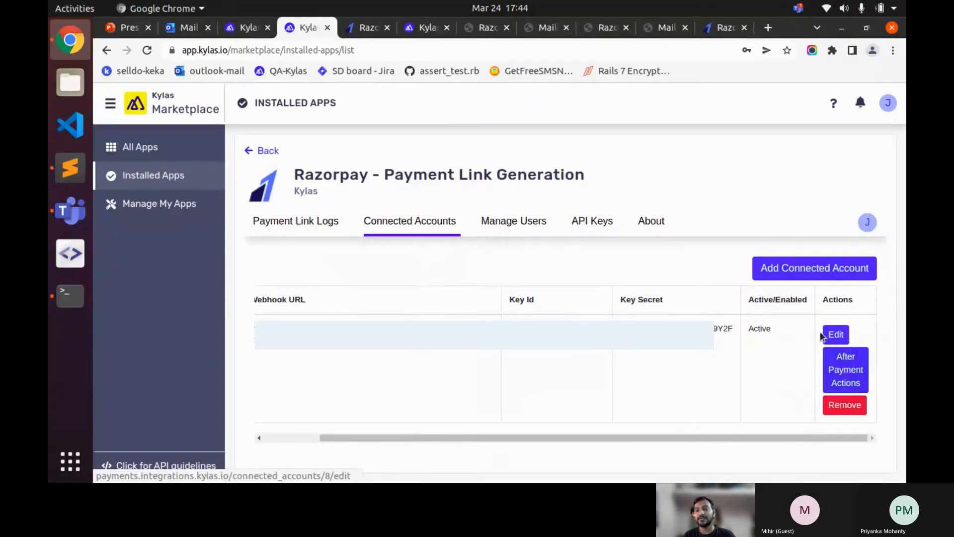
# - Open After Payment Actions on the Razorpay account row and add a new payment action
pyautogui.click(848, 371)
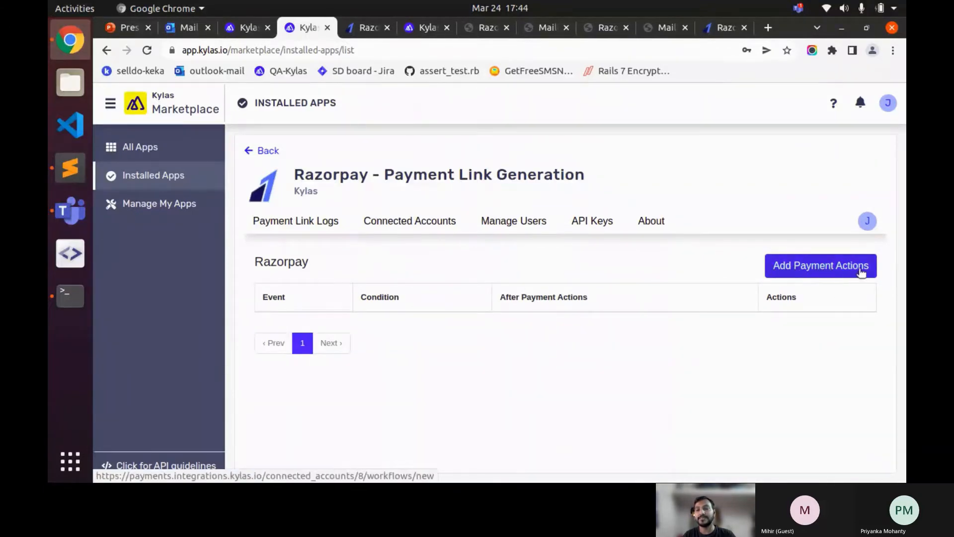
pyautogui.click(823, 270)
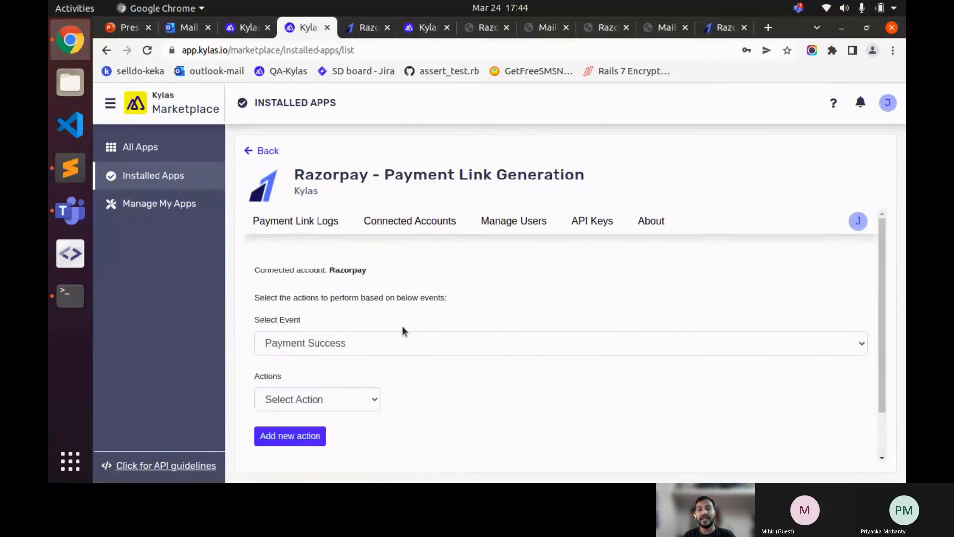
# - Keep Payment Success as the event and choose 'Update the Deal pipeline stage' as the action
pyautogui.scroll(-1, 402, 328)
pyautogui.scroll(1, 400, 303)
pyautogui.scroll(-1, 348, 278)
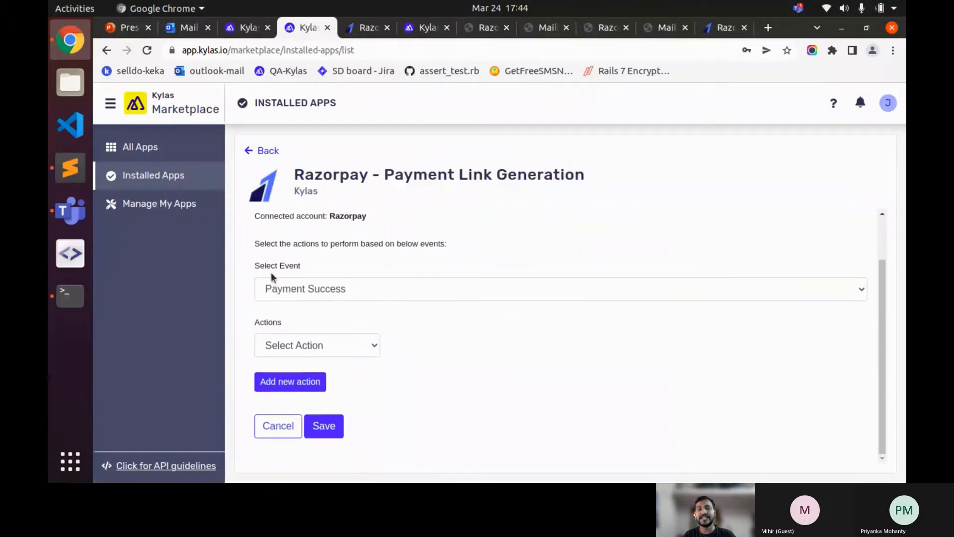
pyautogui.click(328, 343)
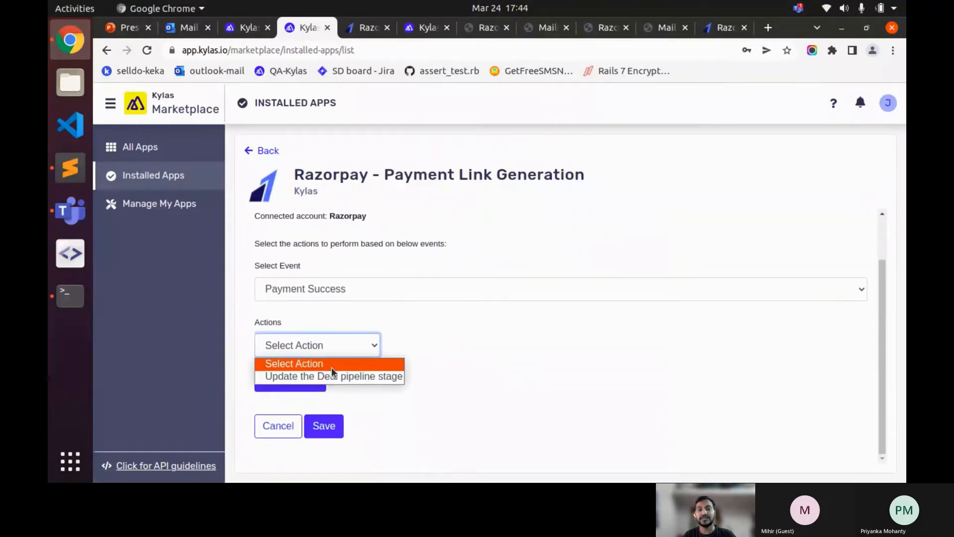
pyautogui.click(410, 318)
pyautogui.click(332, 282)
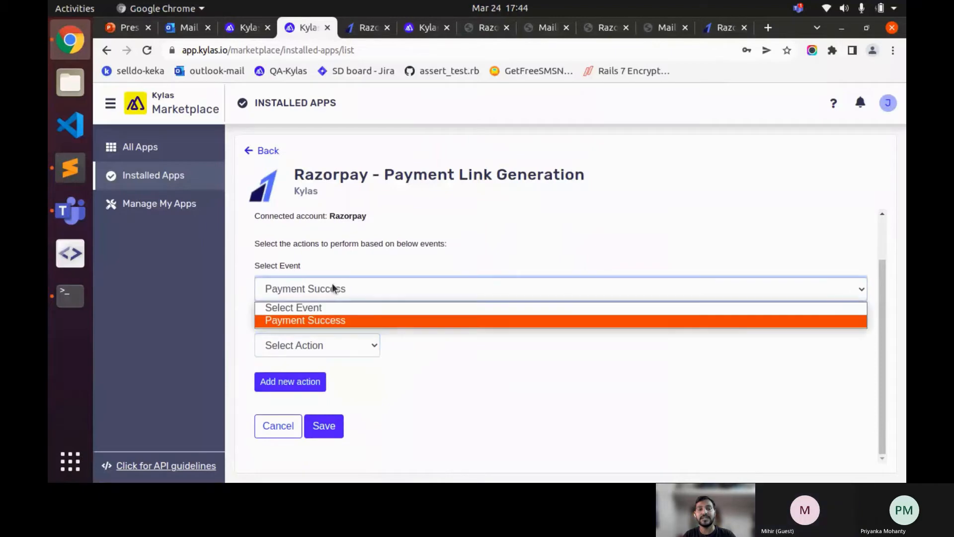
pyautogui.click(332, 282)
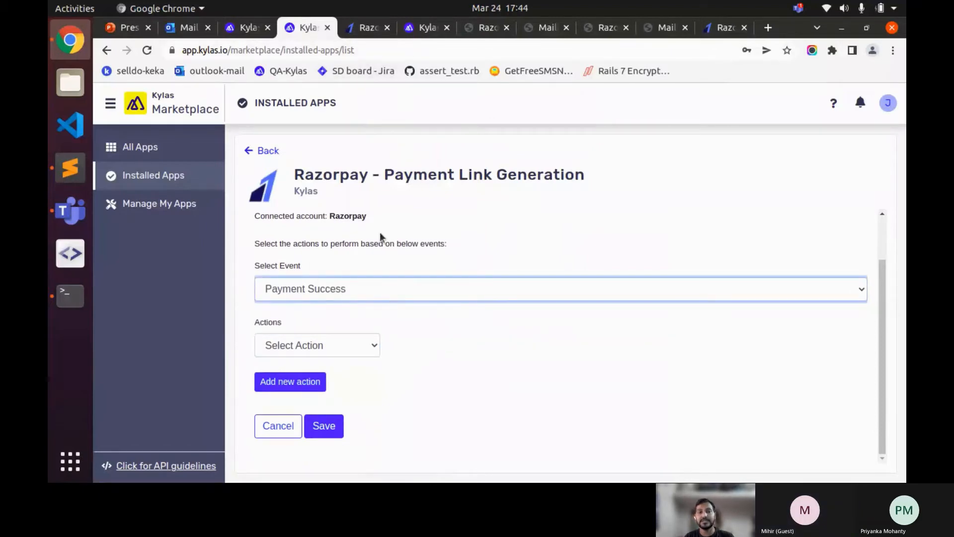
pyautogui.click(338, 355)
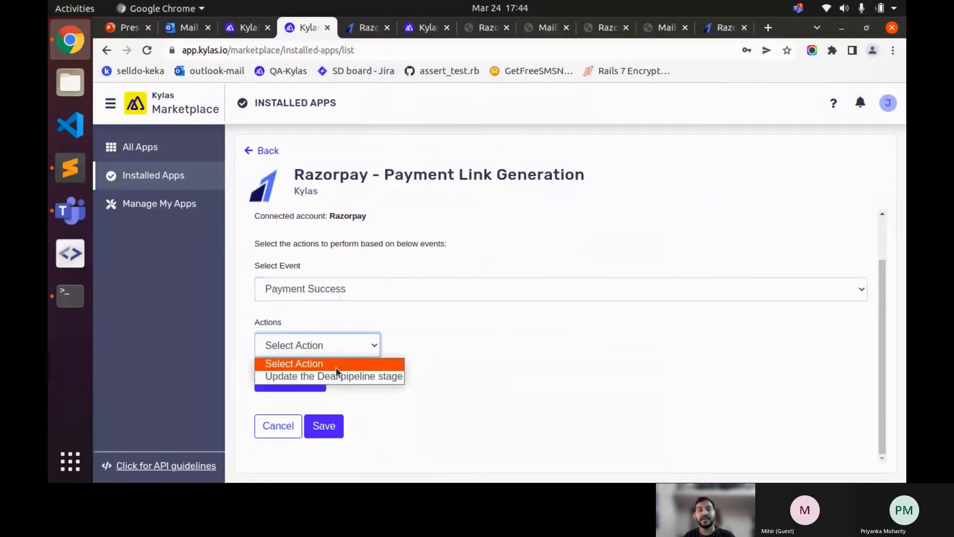
pyautogui.click(338, 374)
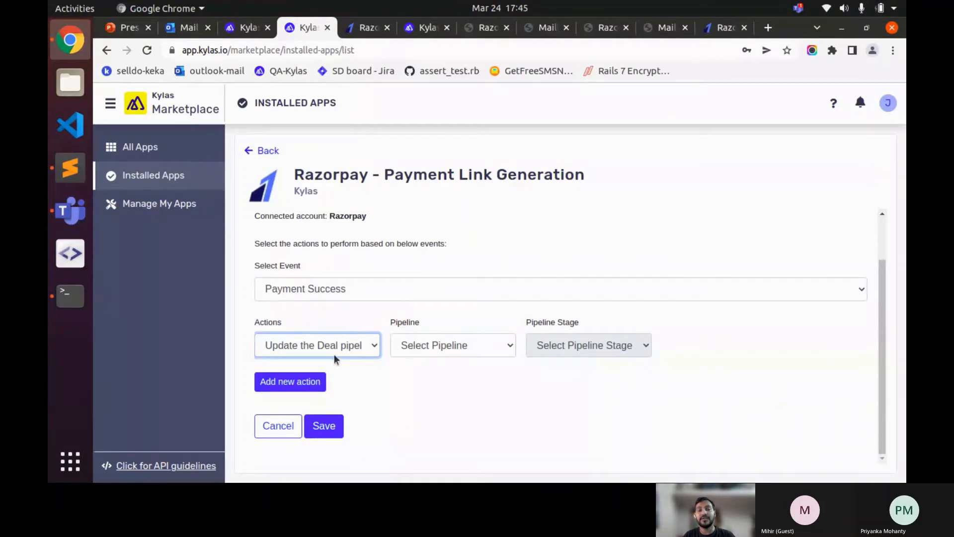
pyautogui.click(468, 346)
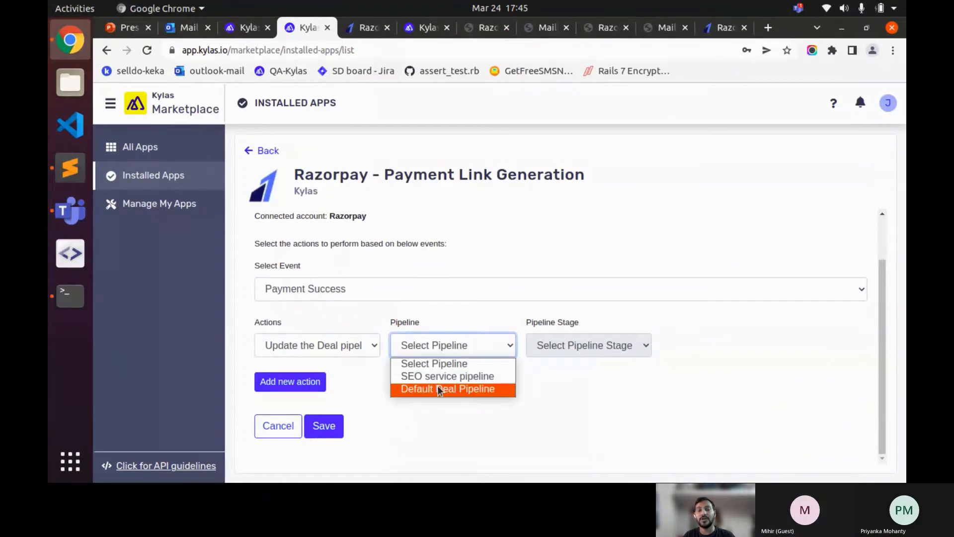
pyautogui.click(372, 317)
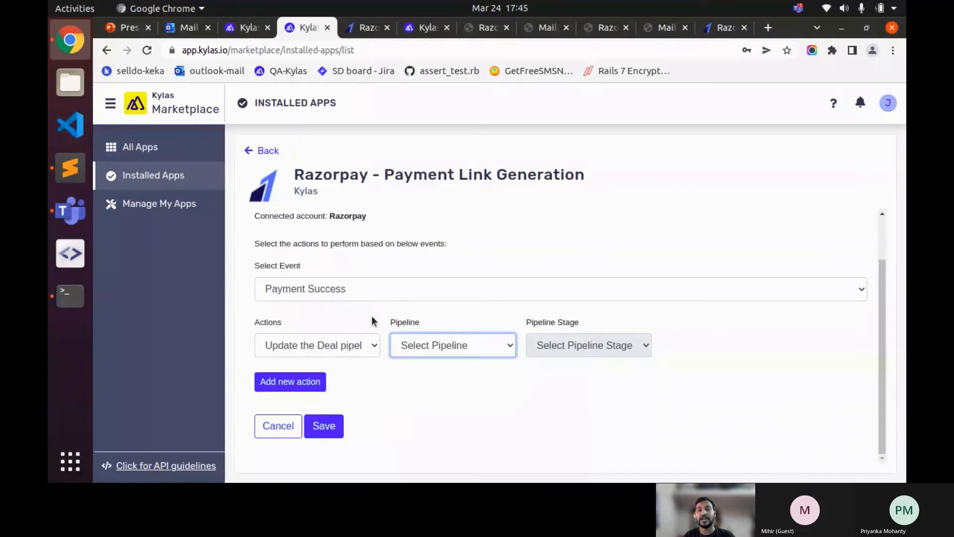
# - In a duplicated tab, check the three pipelines under Kylas Sales Manage Pipelines, then return
pyautogui.rightClick(301, 28)
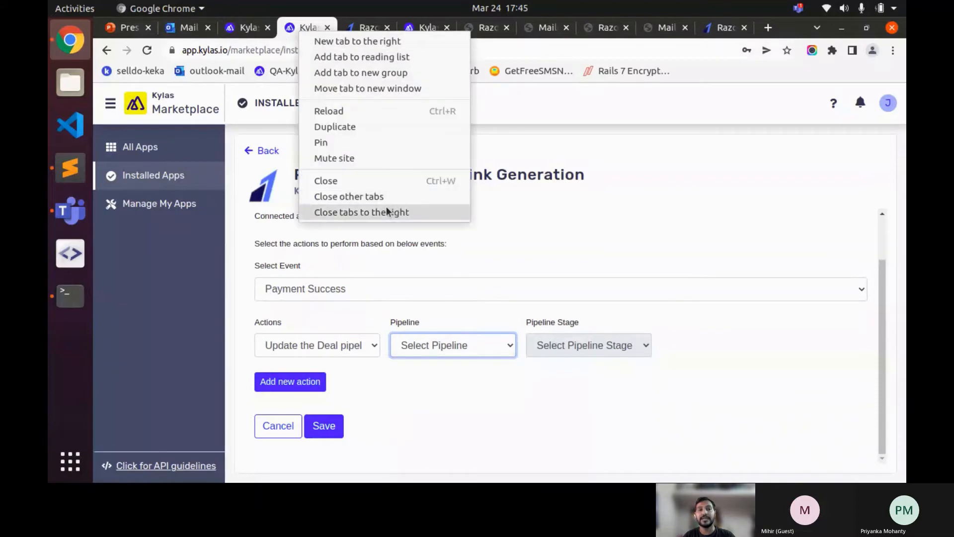
pyautogui.click(339, 129)
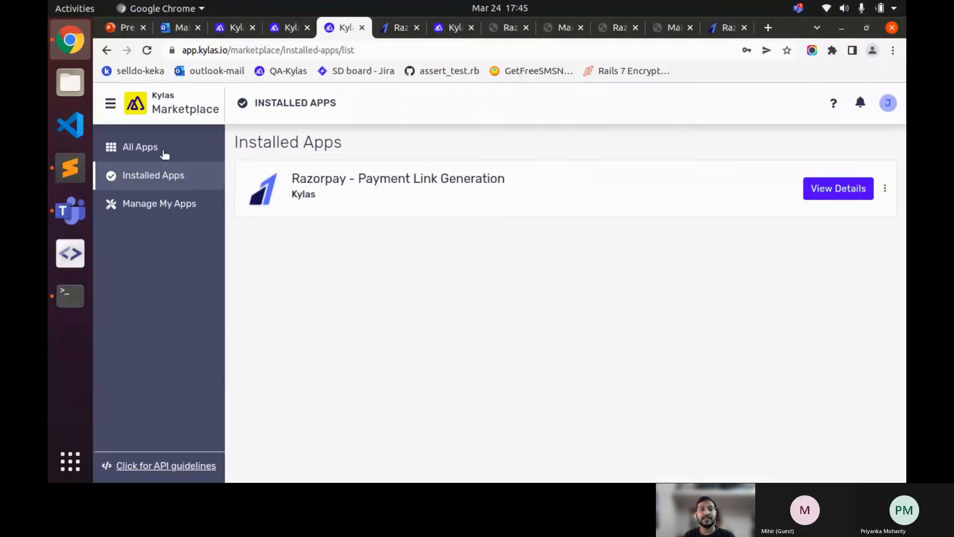
pyautogui.click(111, 103)
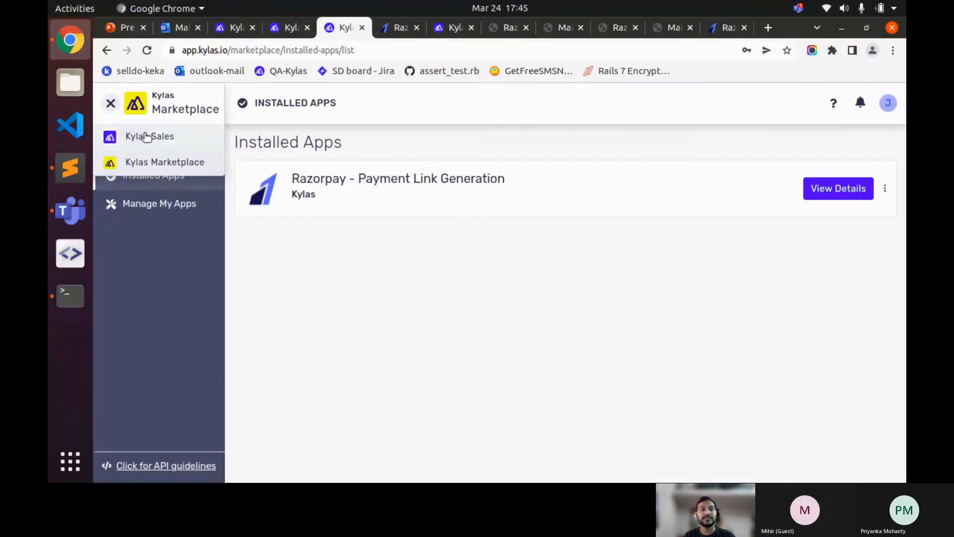
pyautogui.click(147, 136)
pyautogui.click(111, 466)
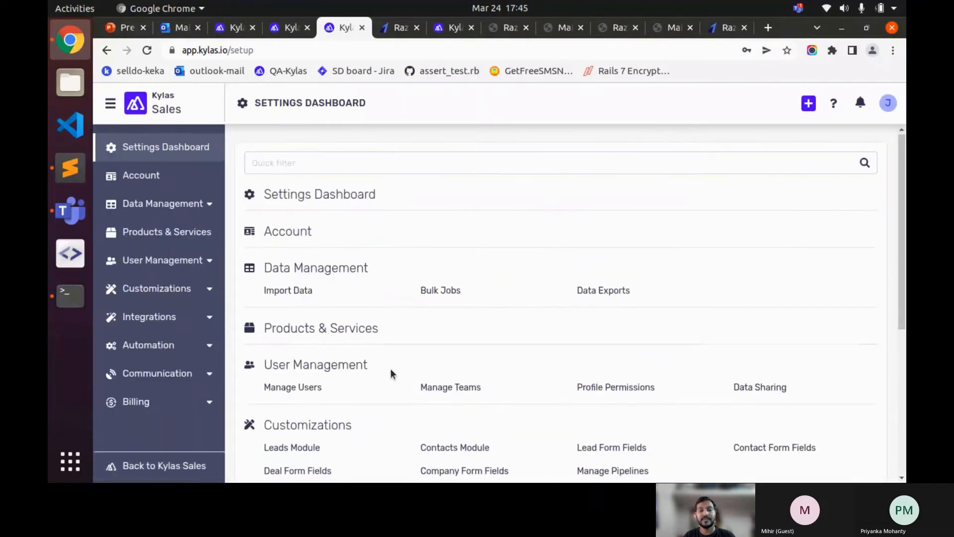
pyautogui.scroll(-2, 637, 373)
pyautogui.click(638, 374)
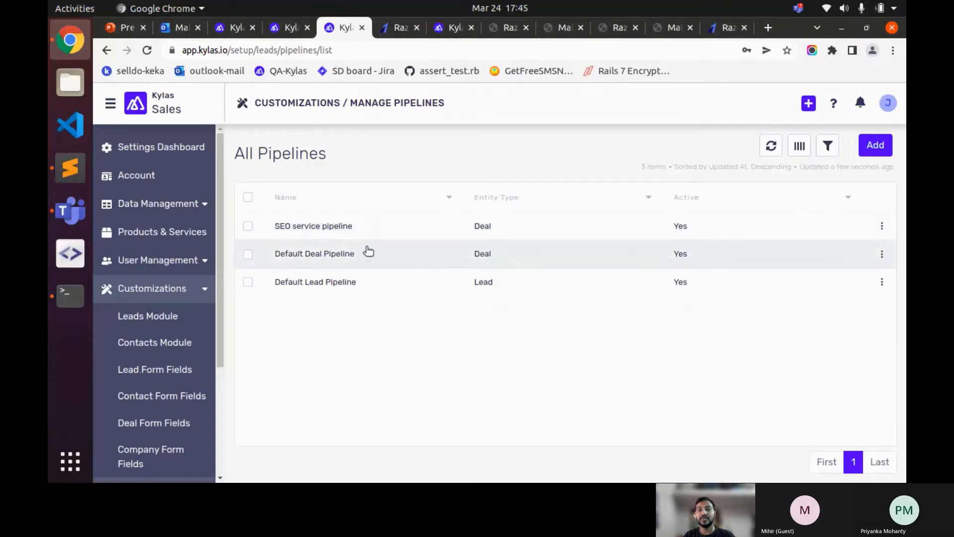
pyautogui.click(290, 30)
pyautogui.click(314, 345)
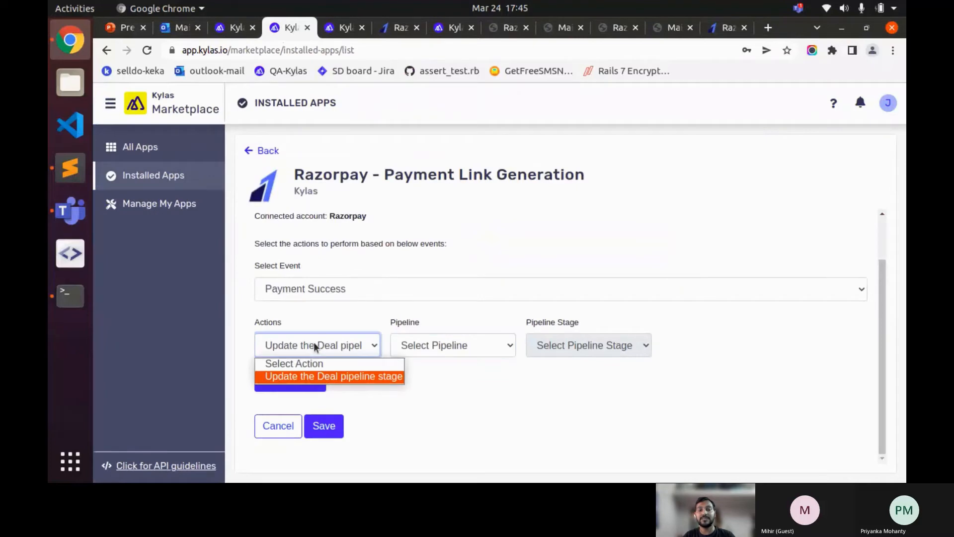
# - Set Pipeline to 'SEO service pipeline' and Pipeline Stage to 'Won', then save the action
pyautogui.click(314, 342)
pyautogui.click(411, 349)
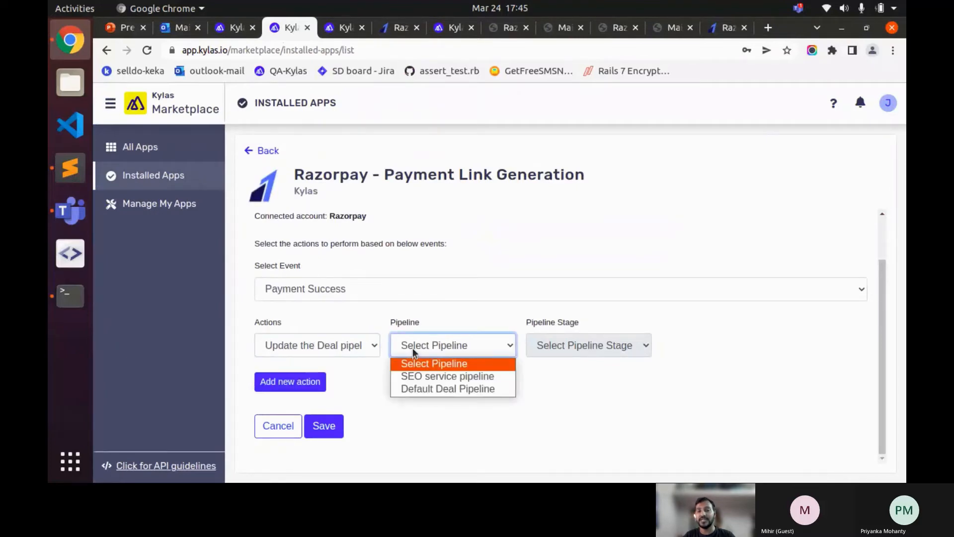
pyautogui.click(457, 377)
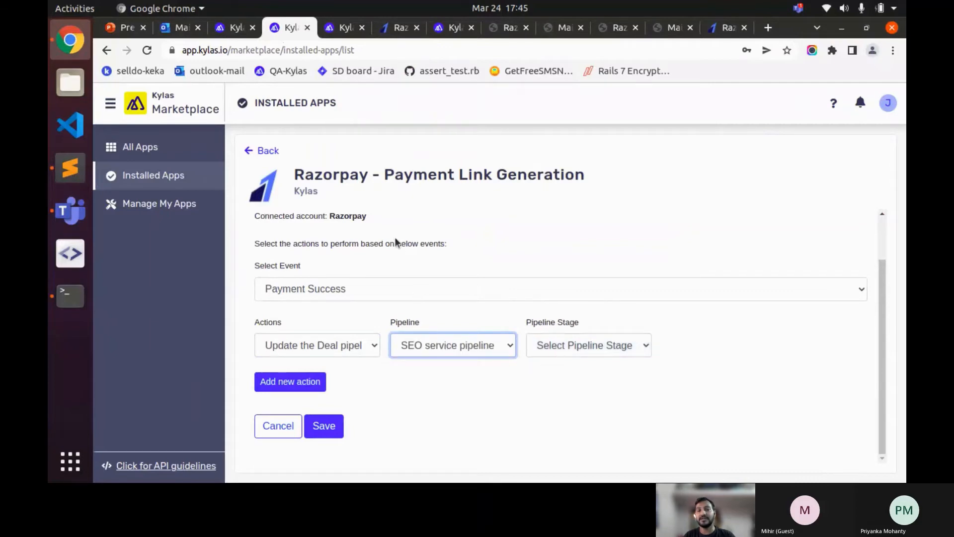
pyautogui.scroll(2, 410, 241)
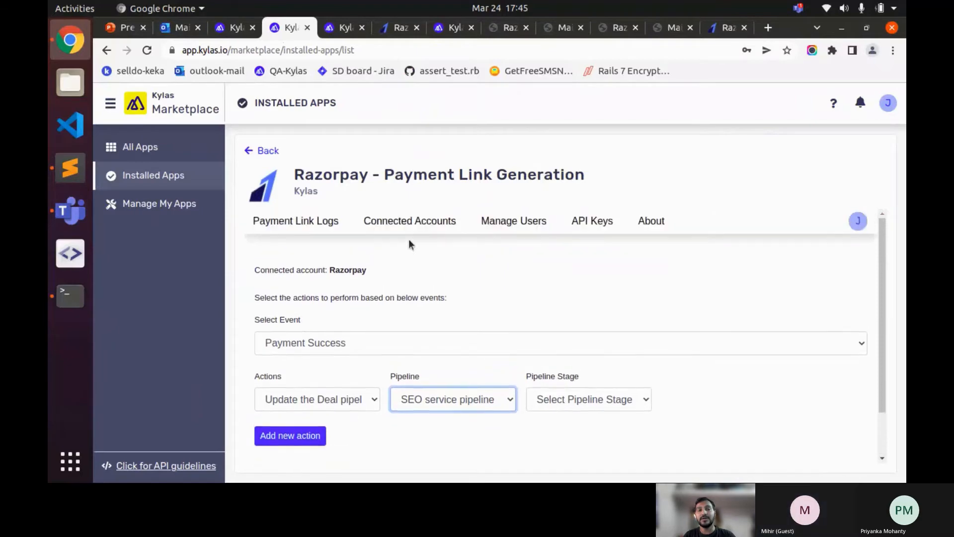
pyautogui.scroll(-2, 408, 241)
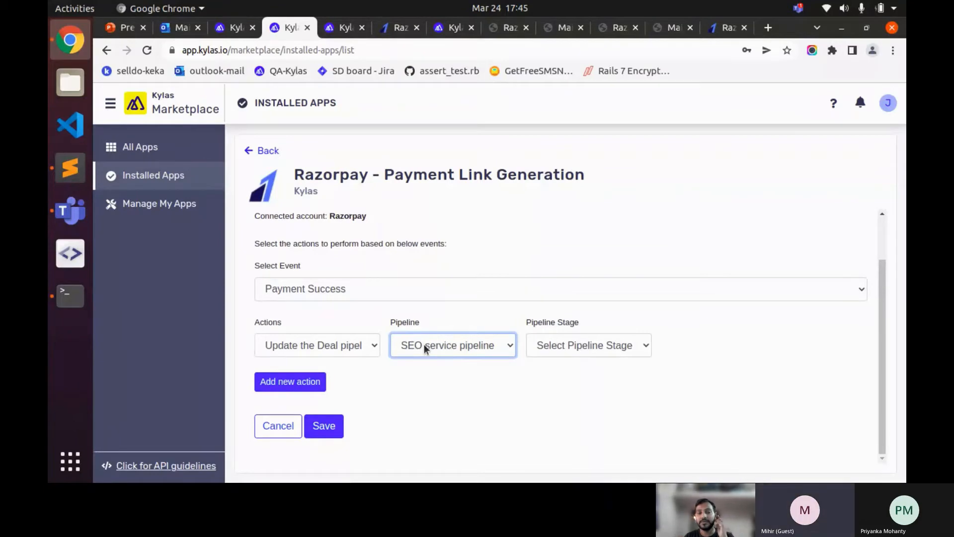
pyautogui.scroll(1, 447, 372)
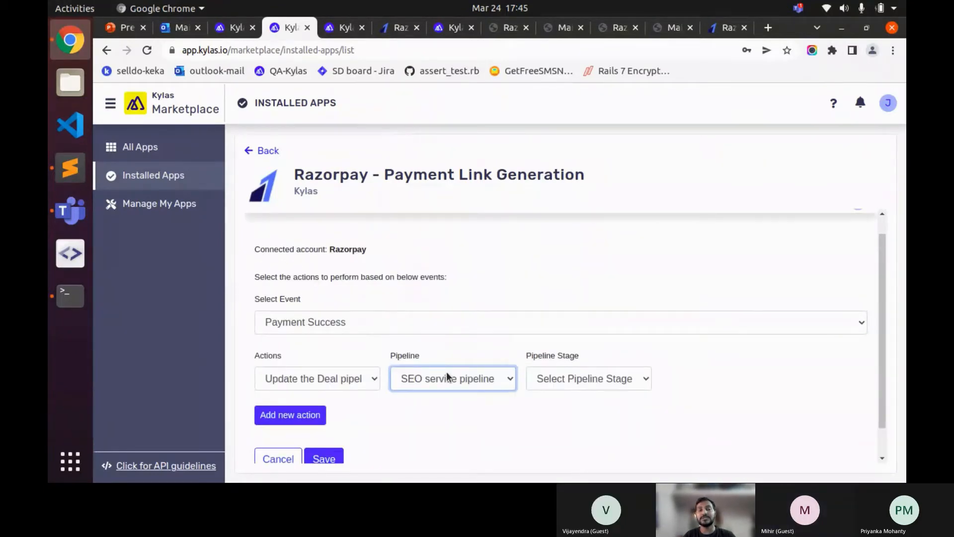
pyautogui.scroll(-1, 447, 373)
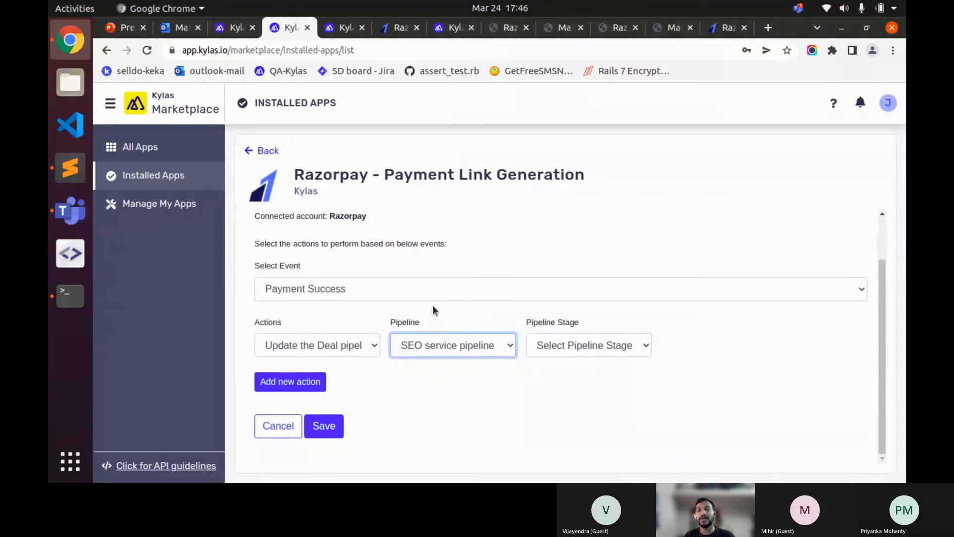
pyautogui.click(555, 352)
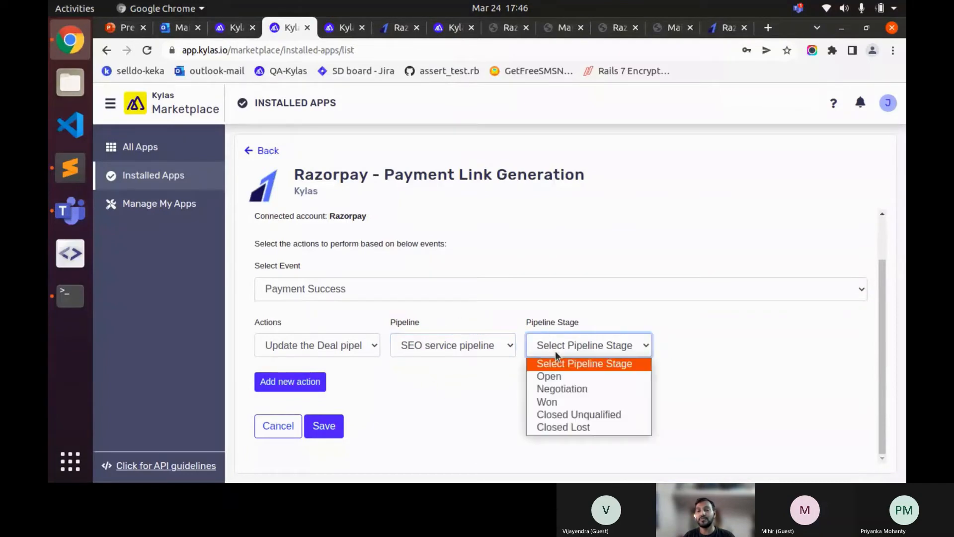
pyautogui.click(560, 401)
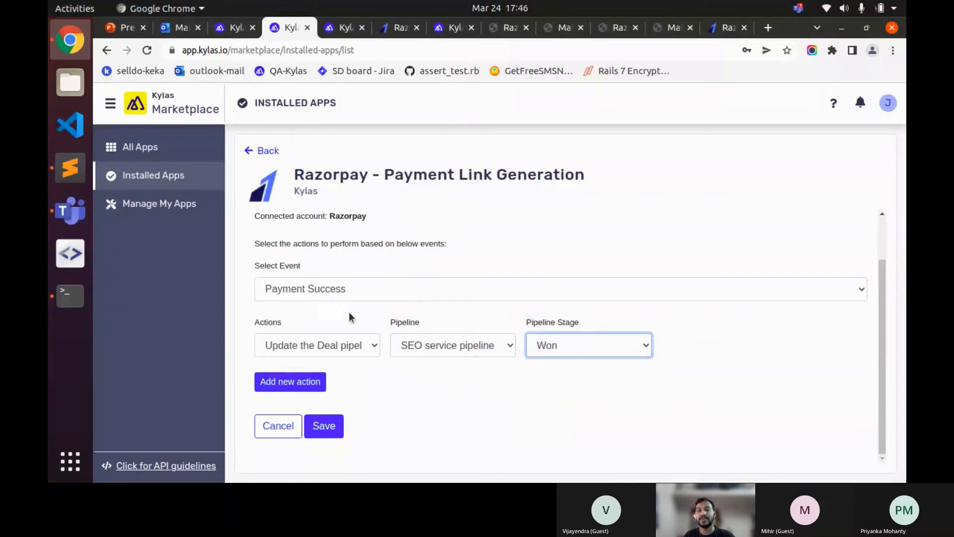
pyautogui.scroll(1, 397, 234)
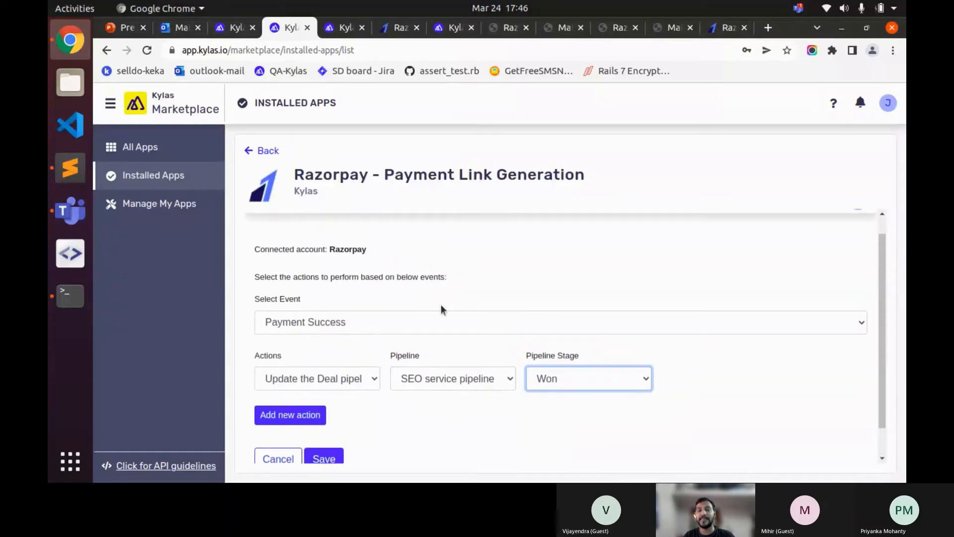
pyautogui.scroll(-1, 439, 318)
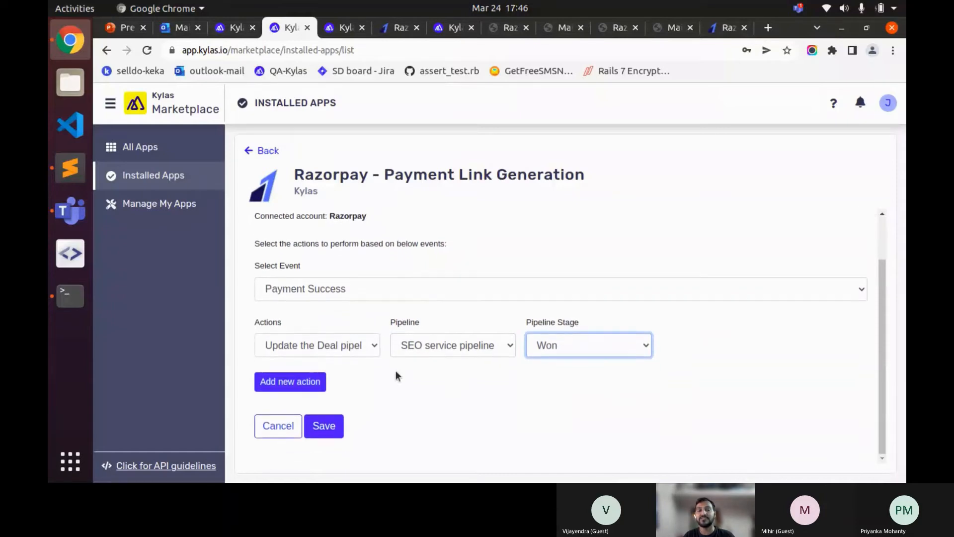
pyautogui.click(337, 424)
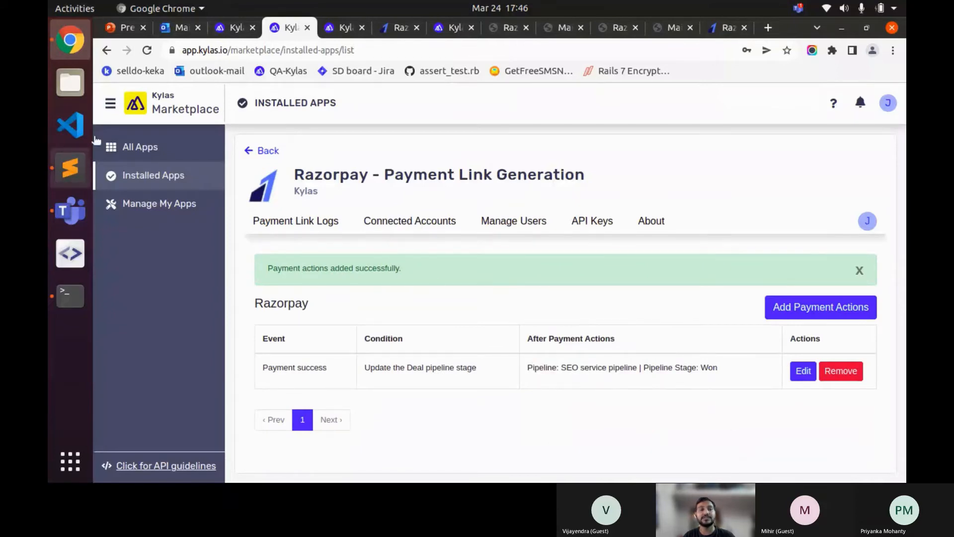
# - Switch to Kylas Sales, then back to Marketplace to revisit the Razorpay app's connected accounts
pyautogui.click(172, 102)
pyautogui.click(156, 134)
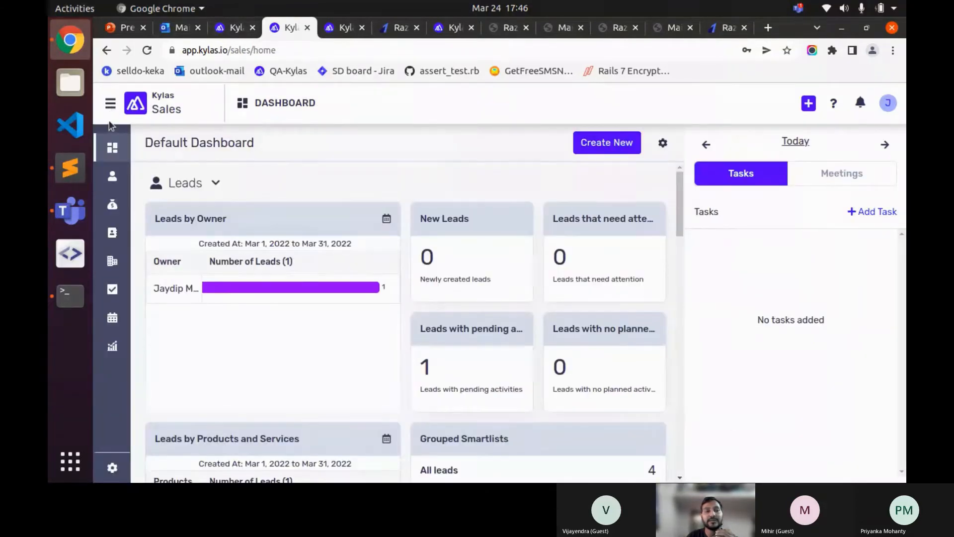
pyautogui.click(172, 103)
pyautogui.click(149, 160)
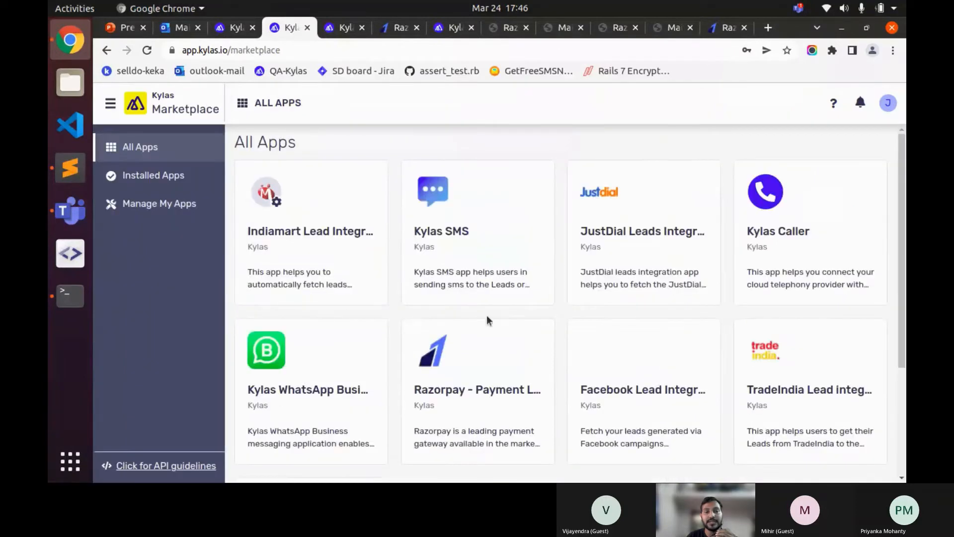
pyautogui.scroll(-3, 487, 318)
pyautogui.click(487, 293)
pyautogui.click(796, 186)
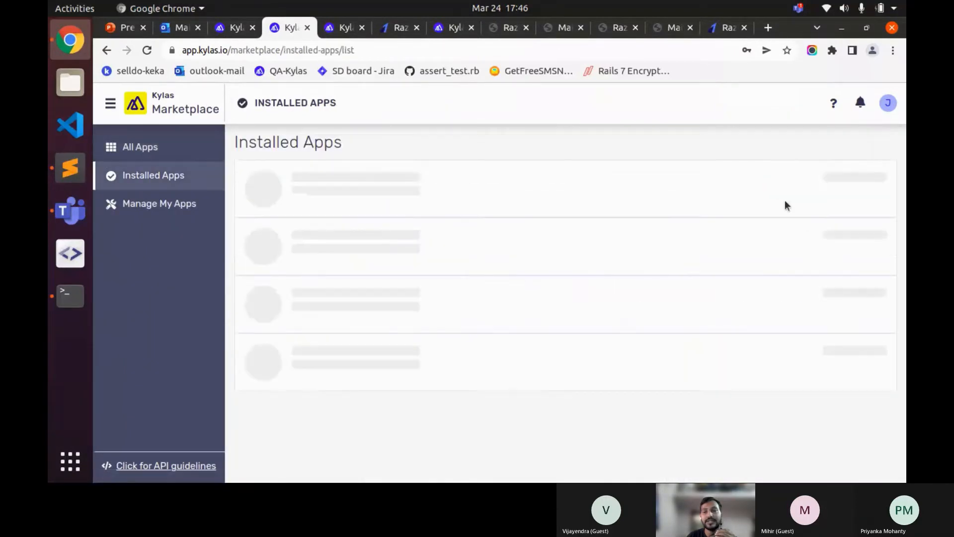
pyautogui.click(822, 193)
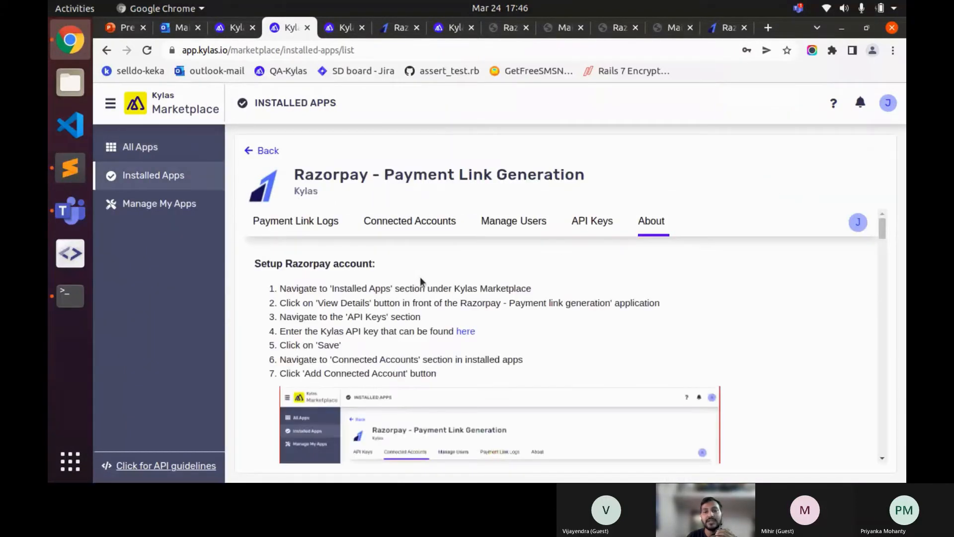
pyautogui.click(408, 221)
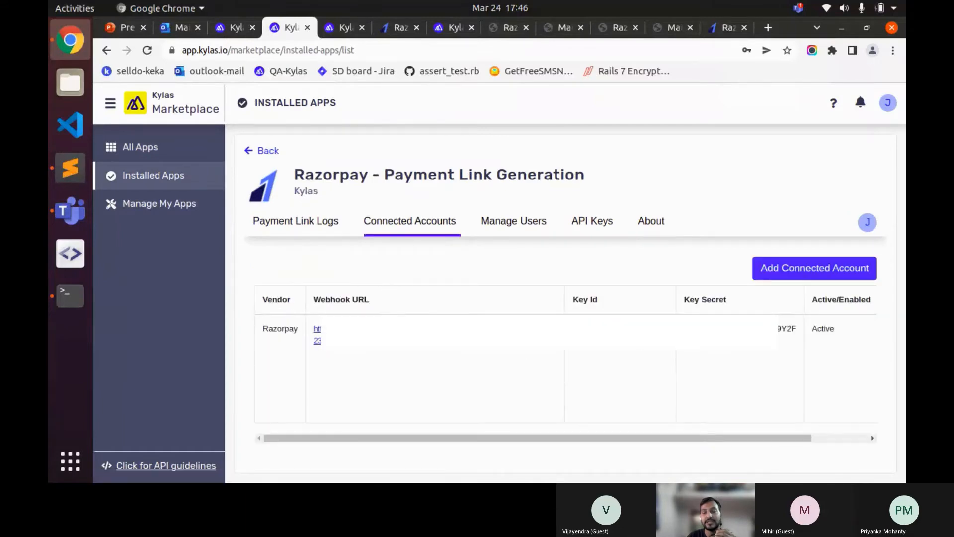
# - Drag across the connected accounts table, then switch to the Kylas Sales dashboard
pyautogui.moveTo(571, 438); pyautogui.dragTo(626, 437)
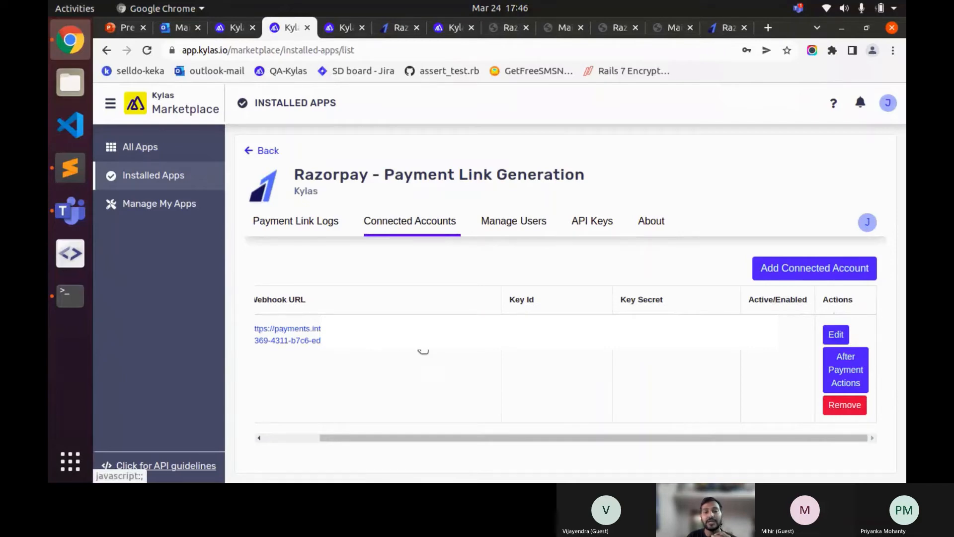
pyautogui.moveTo(431, 436); pyautogui.dragTo(372, 440)
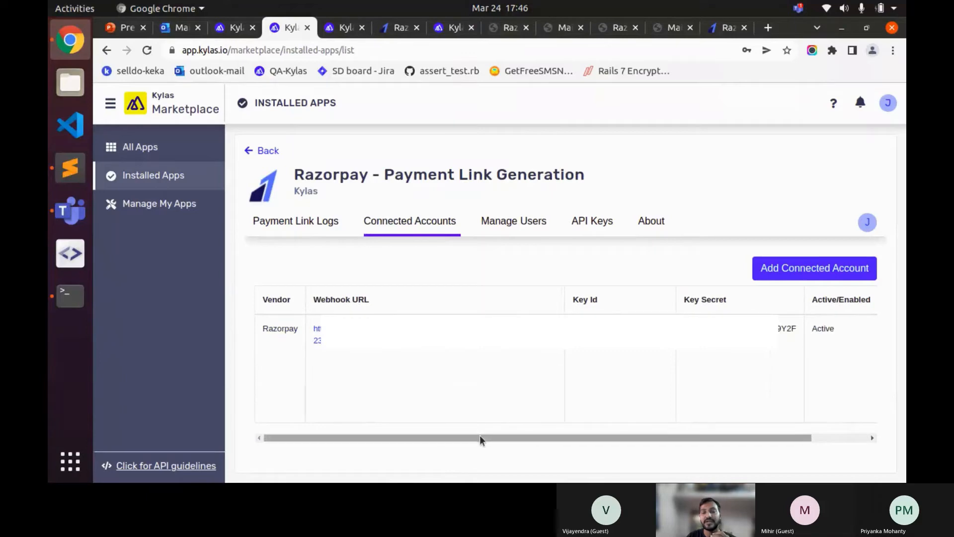
pyautogui.moveTo(481, 434); pyautogui.dragTo(458, 409)
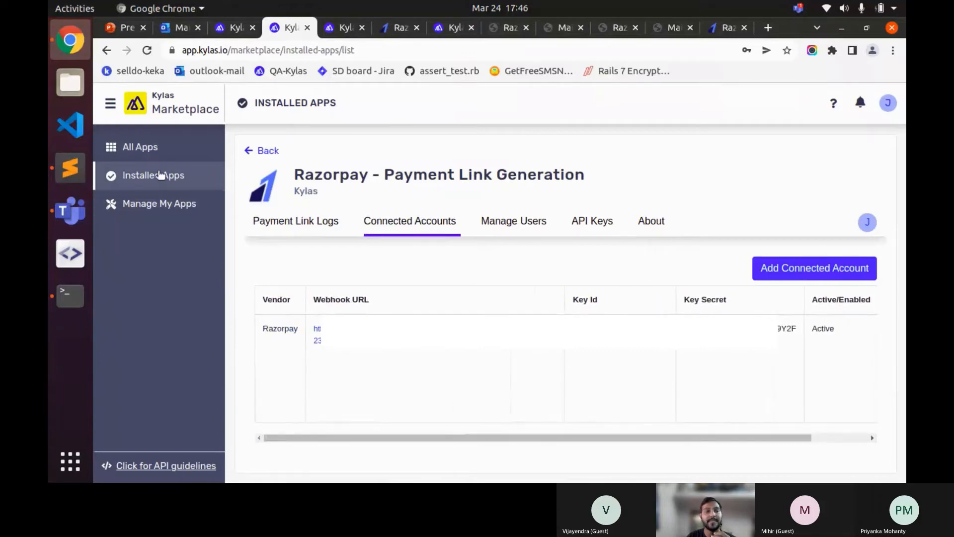
pyautogui.click(110, 103)
pyautogui.click(134, 141)
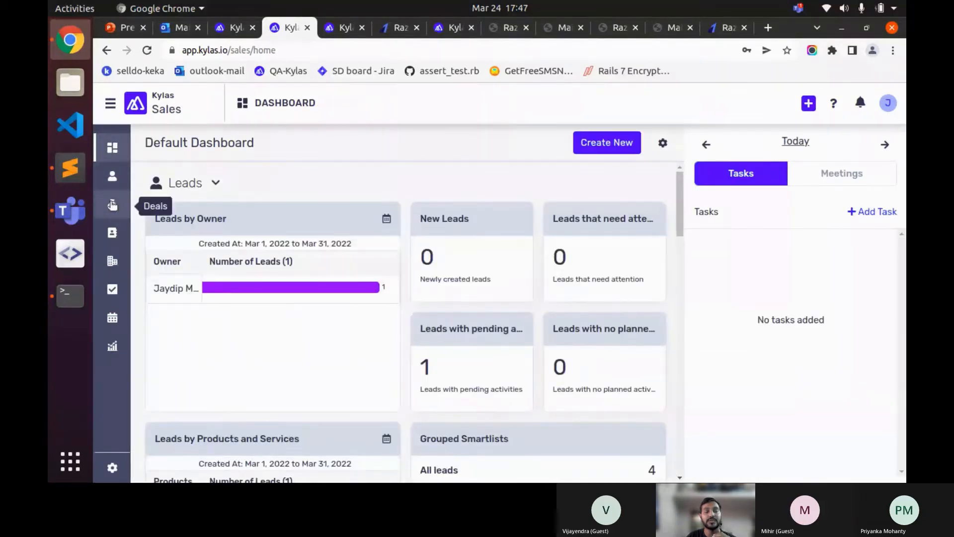
# - Open Webinar Deal from Deals, reload it, and show its actions including Generate Payment Link
pyautogui.click(112, 205)
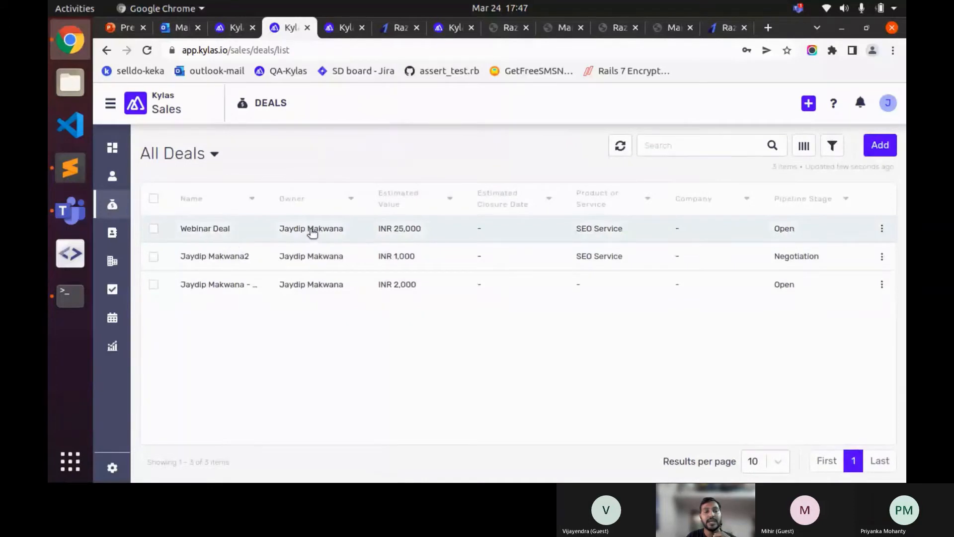
pyautogui.click(456, 232)
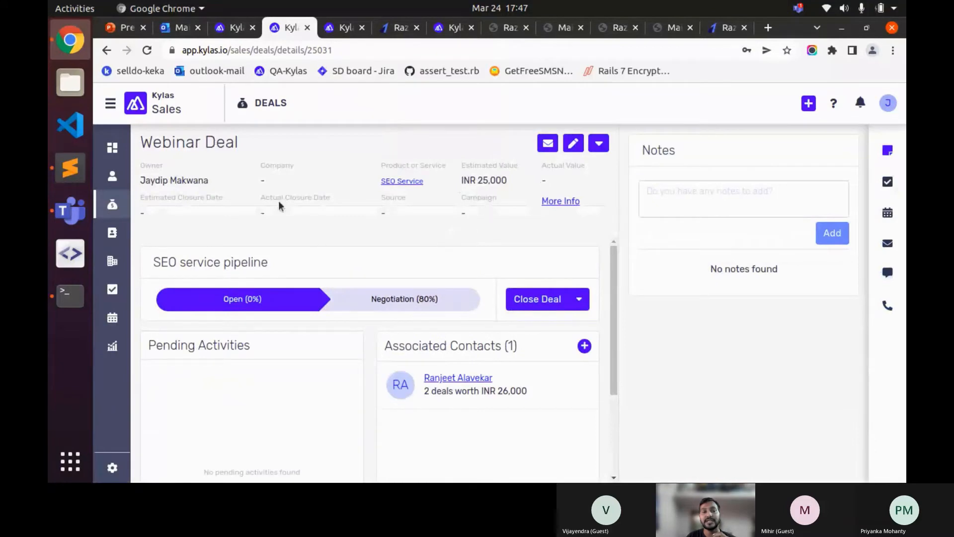
pyautogui.click(600, 145)
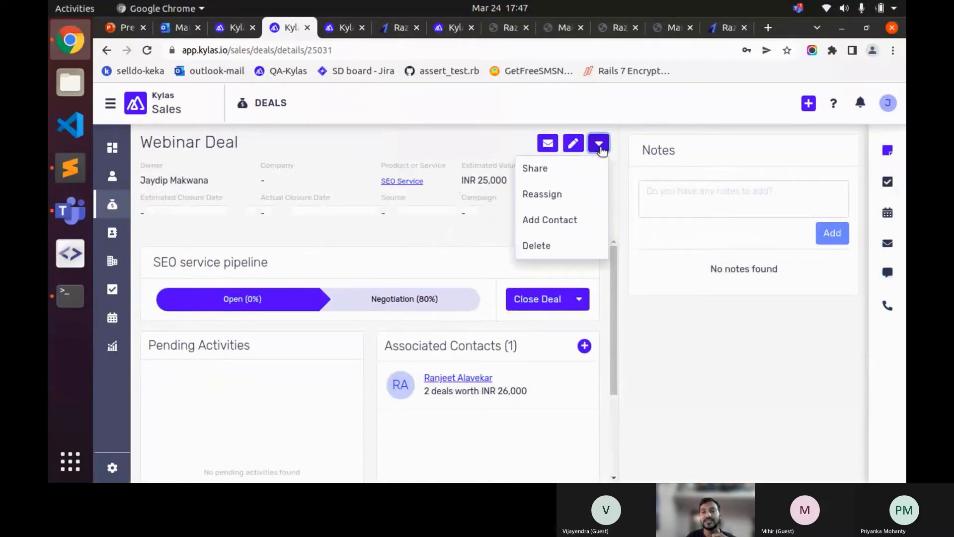
pyautogui.click(447, 222)
pyautogui.click(147, 51)
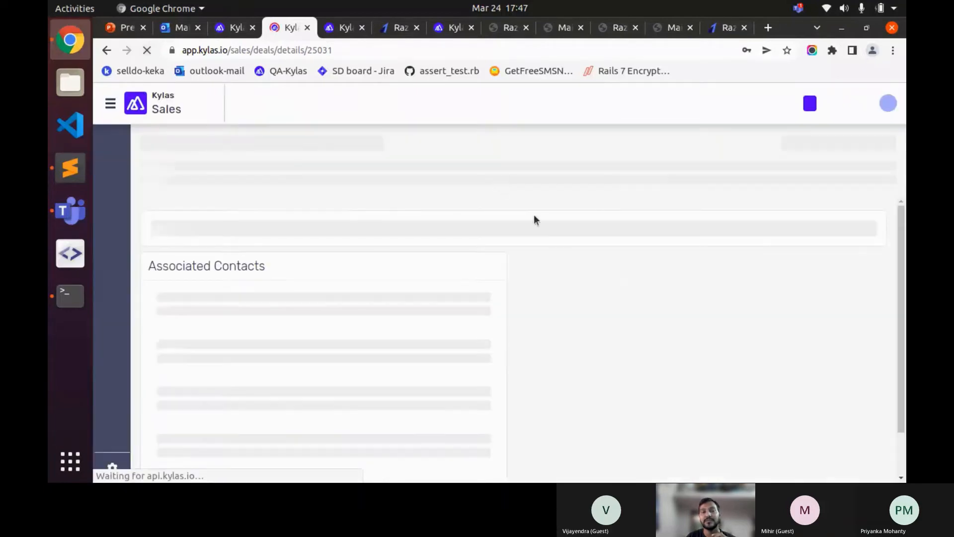
pyautogui.click(599, 143)
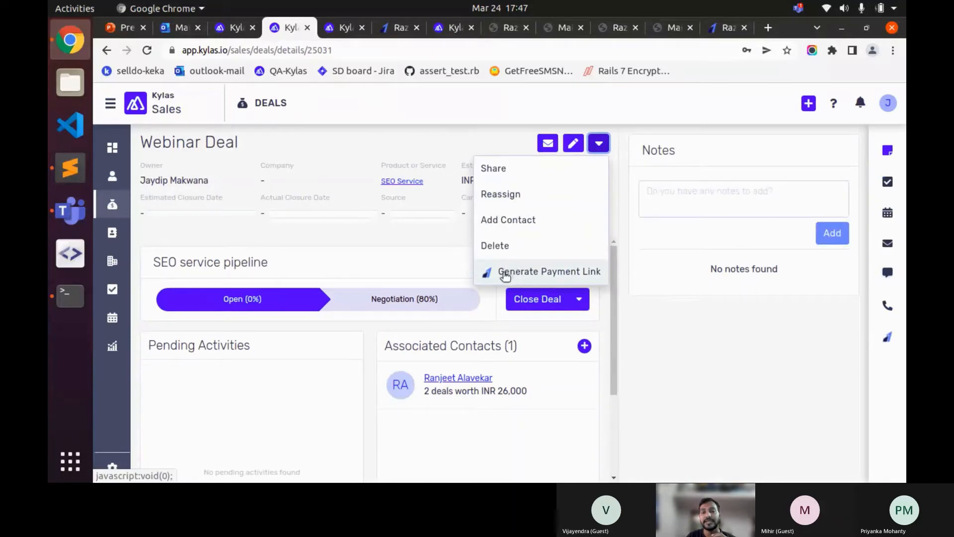
# - Check the Webinar Deal's 25,000 estimated value before starting the payment link
pyautogui.click(511, 272)
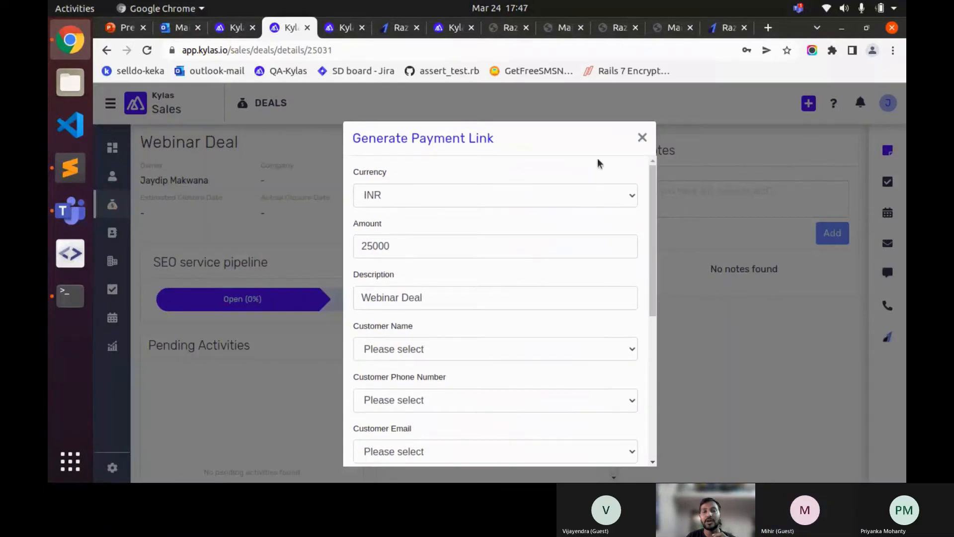
pyautogui.click(641, 139)
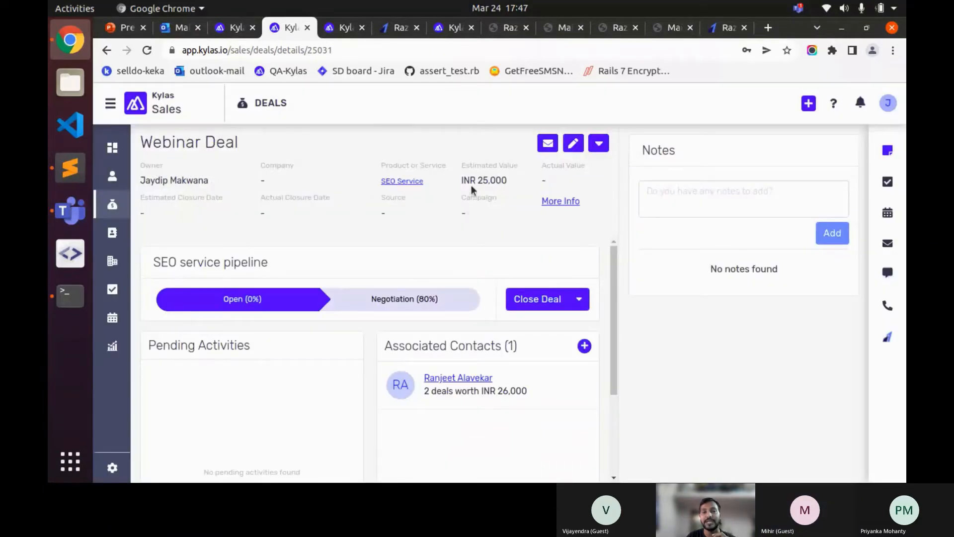
pyautogui.moveTo(472, 183); pyautogui.dragTo(502, 181)
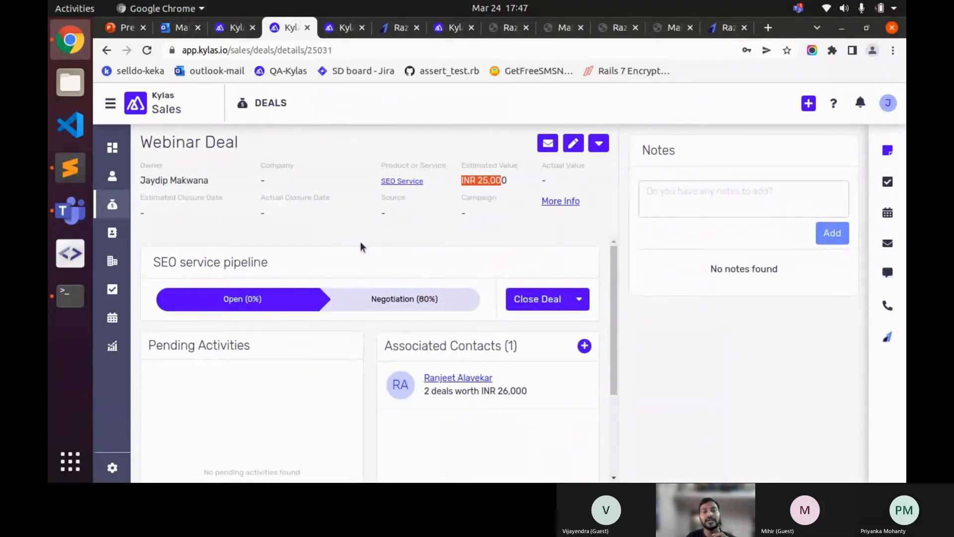
pyautogui.scroll(-1, 360, 241)
pyautogui.scroll(1, 328, 231)
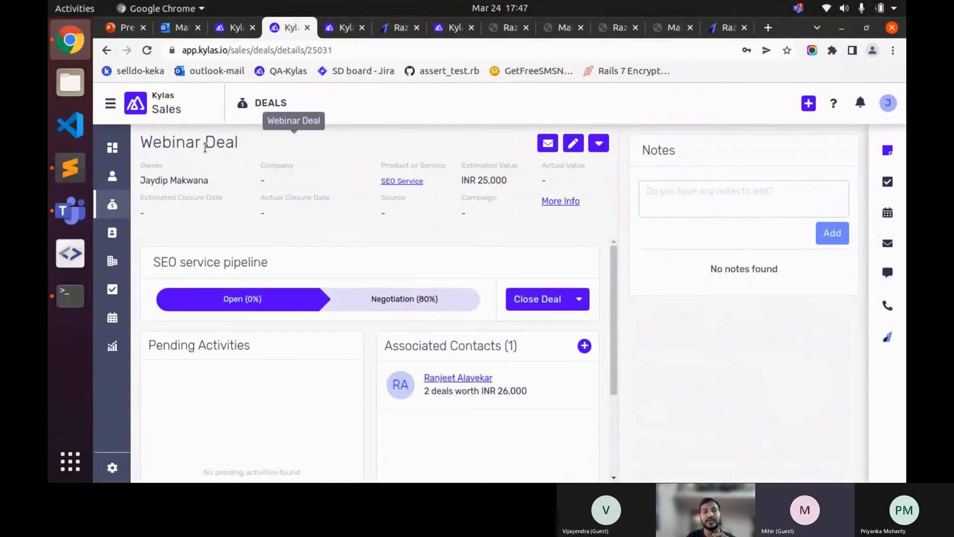
pyautogui.doubleClick(205, 147)
pyautogui.click(599, 143)
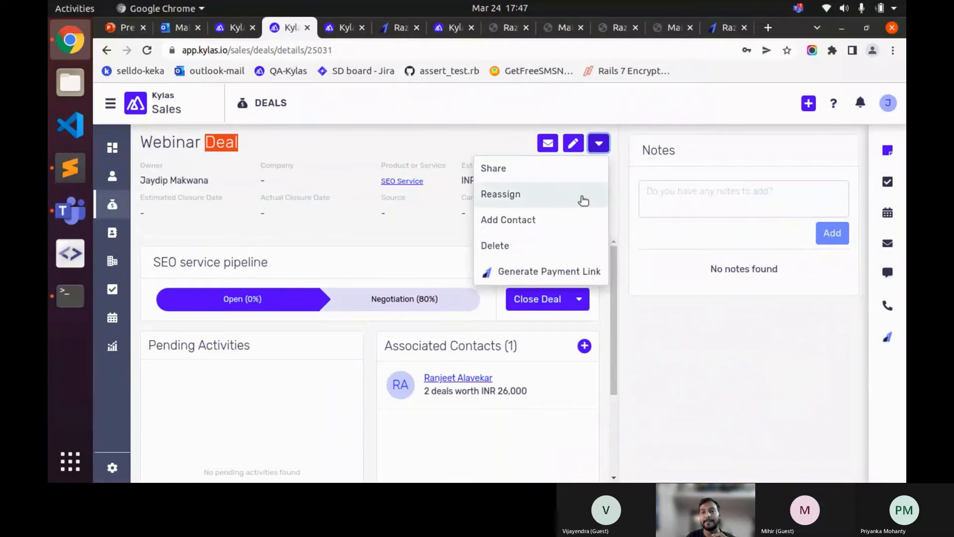
# - In Generate Payment Link, remove the description's trailing dash and set the amount to 25000
pyautogui.click(499, 271)
pyautogui.scroll(-3, 392, 229)
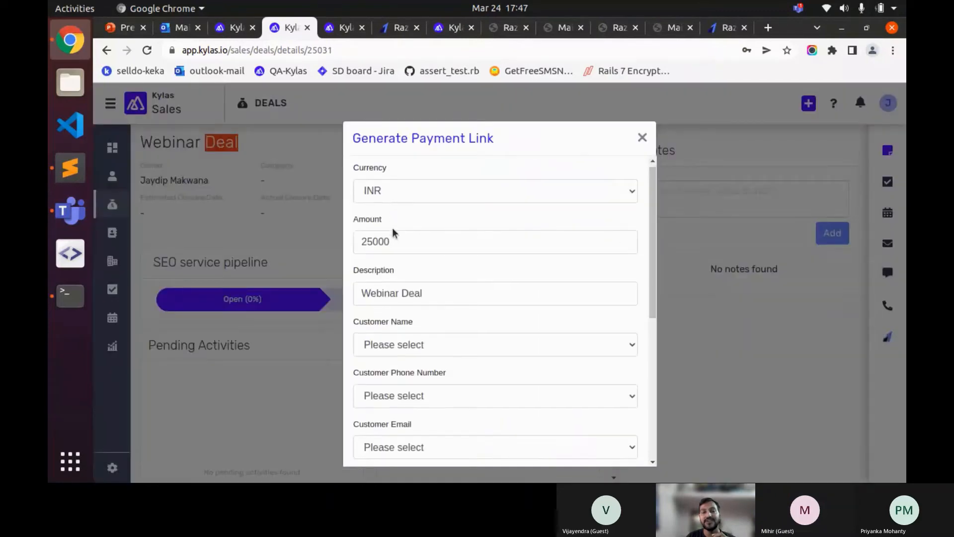
pyautogui.click(437, 233)
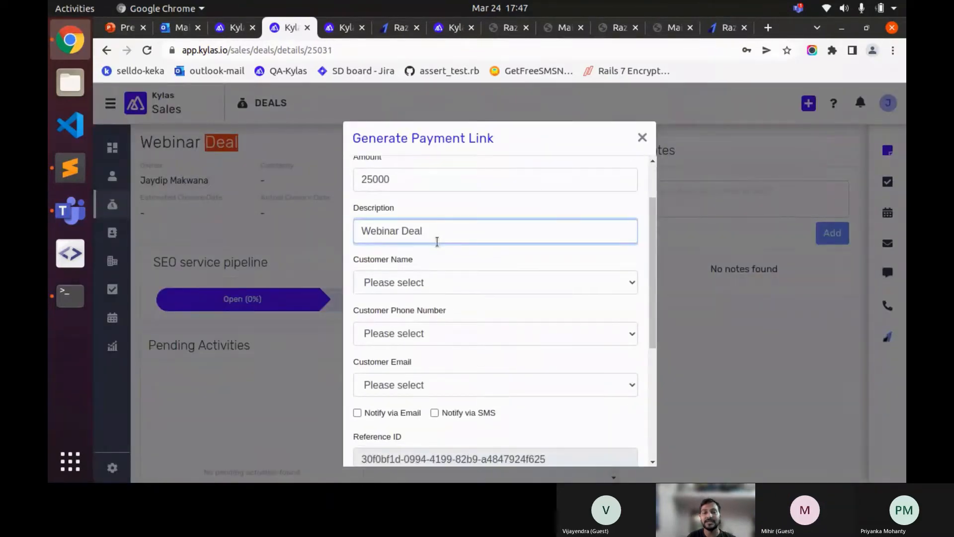
pyautogui.press('BackSpace')
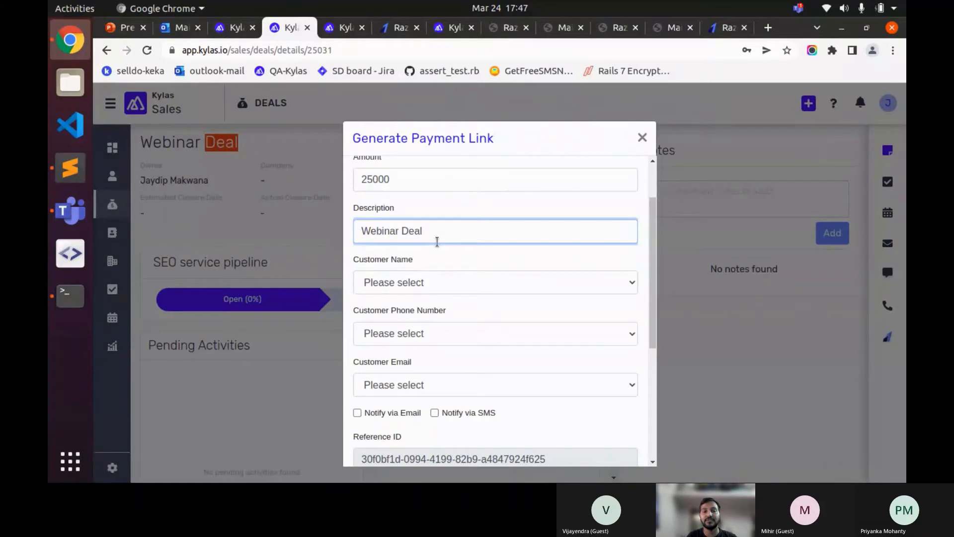
pyautogui.click(474, 187)
pyautogui.scroll(3, 472, 198)
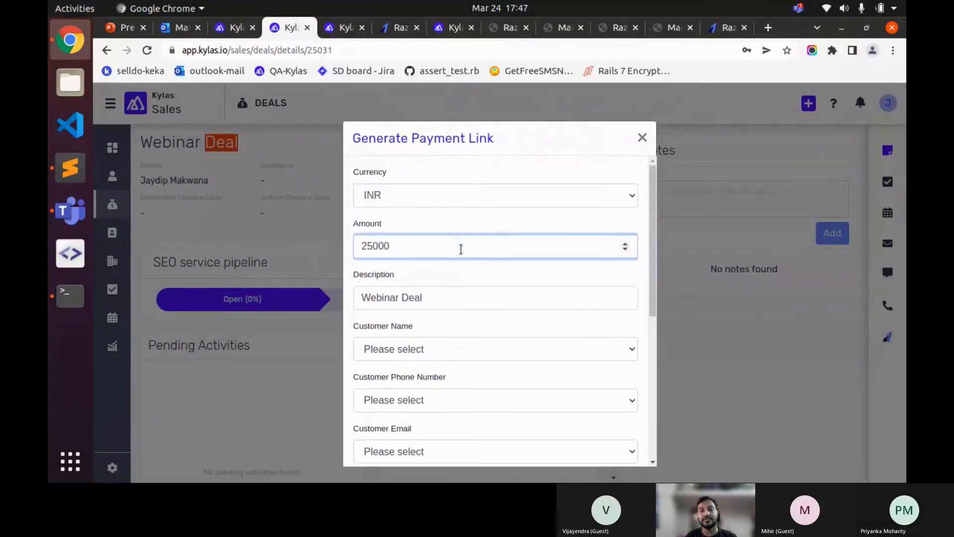
pyautogui.write('0')
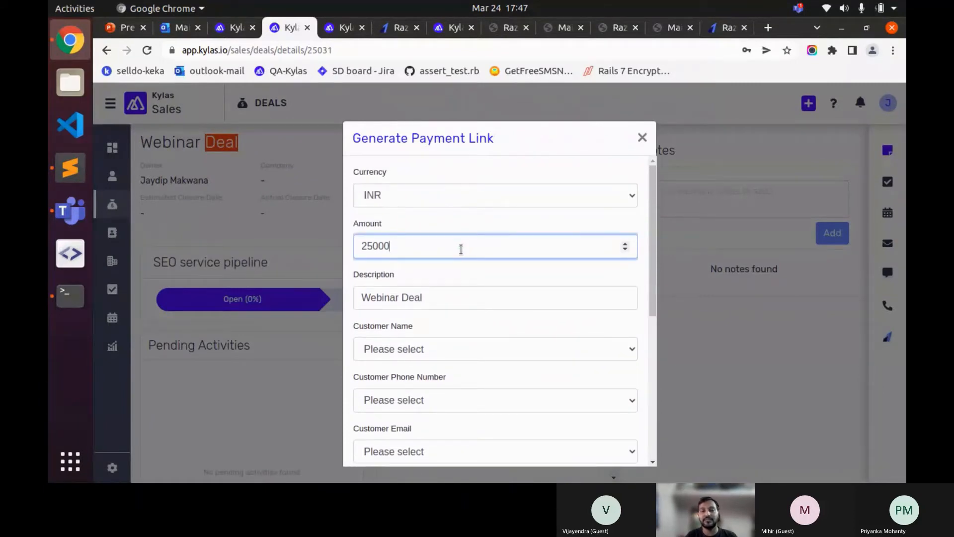
pyautogui.scroll(-4, 461, 243)
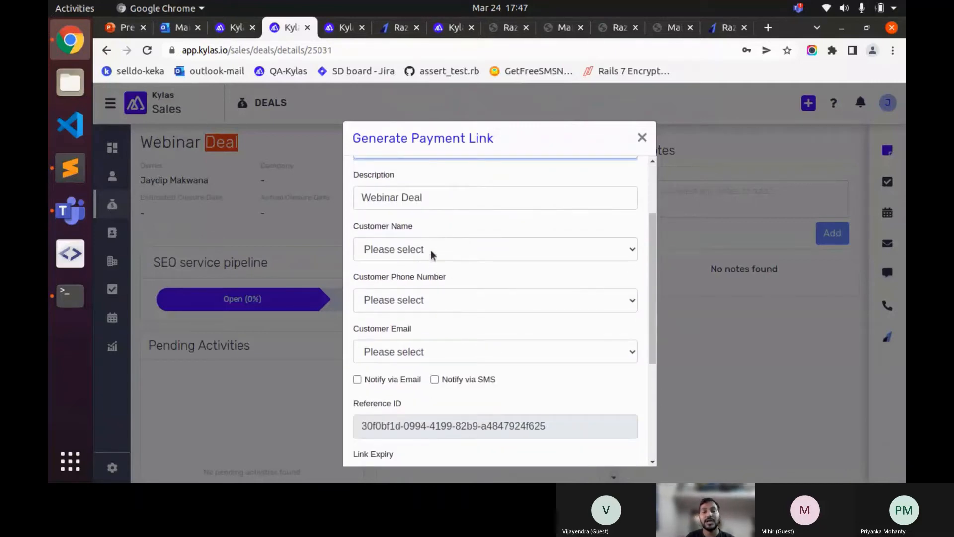
# - Choose the deal's contact as customer and enable email and SMS notifications
pyautogui.click(432, 253)
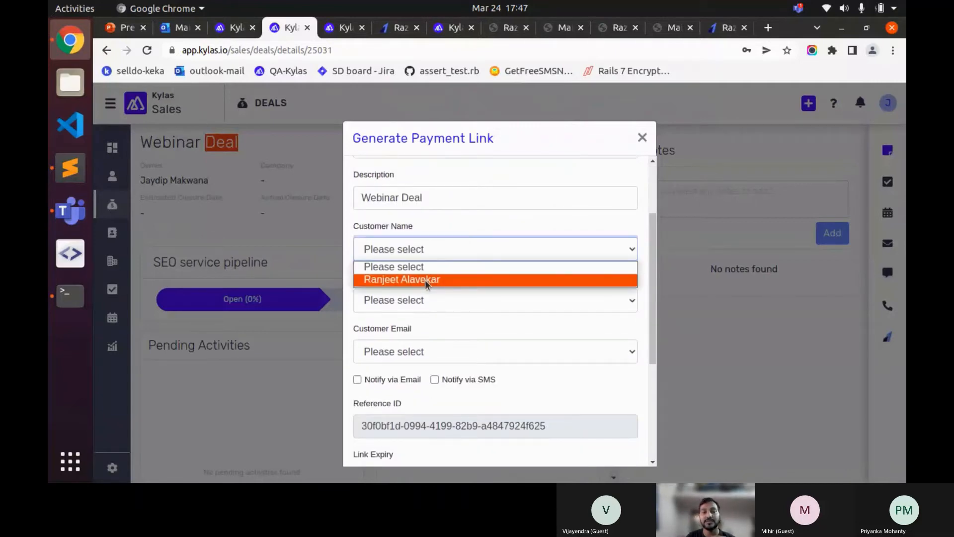
pyautogui.click(425, 279)
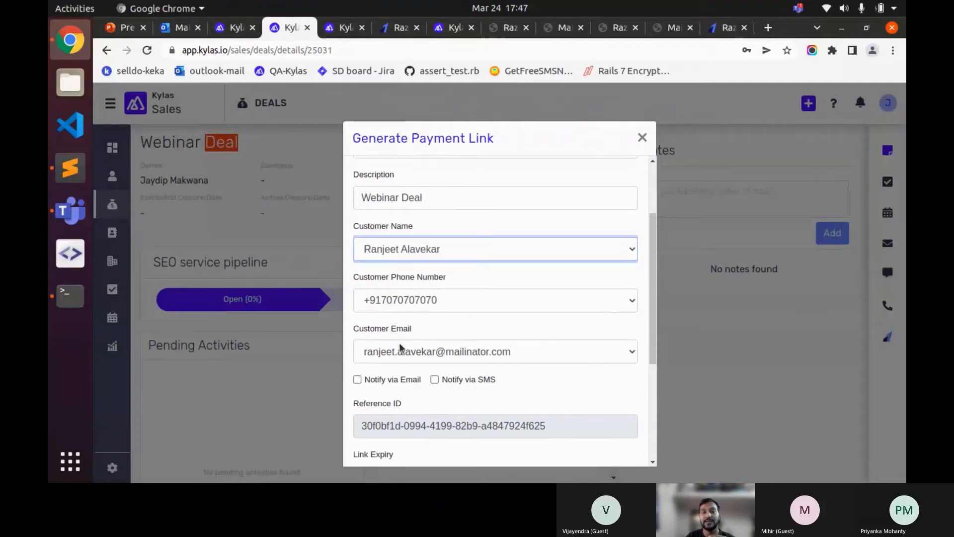
pyautogui.scroll(-1, 445, 322)
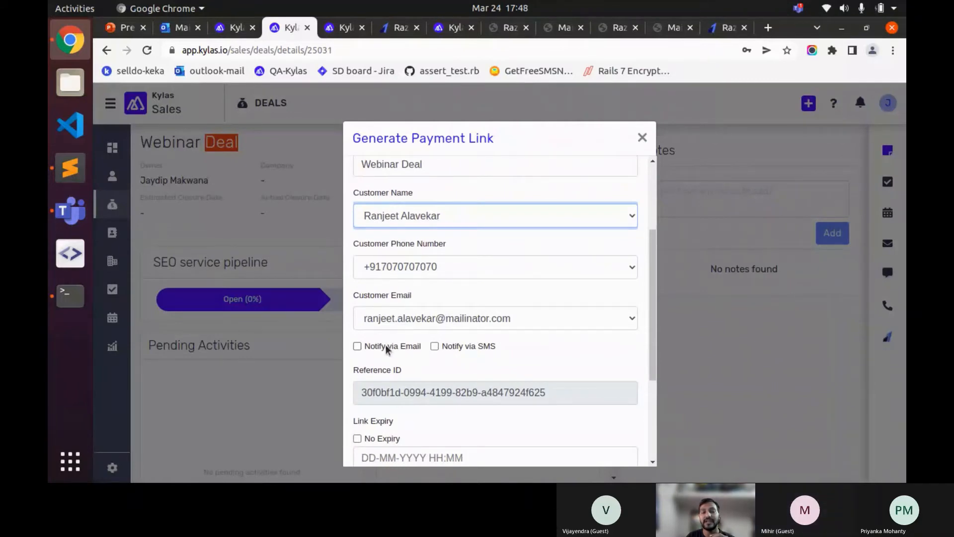
pyautogui.click(385, 344)
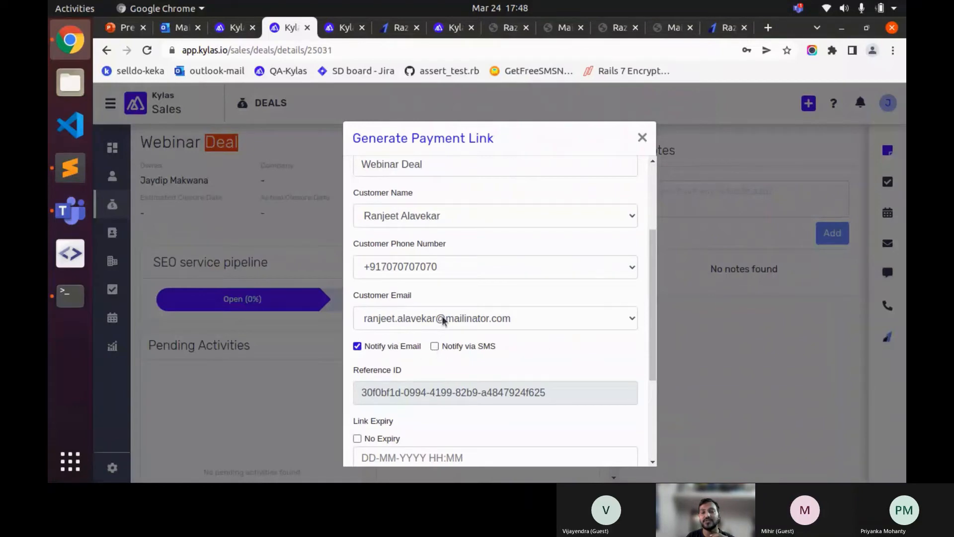
pyautogui.click(455, 347)
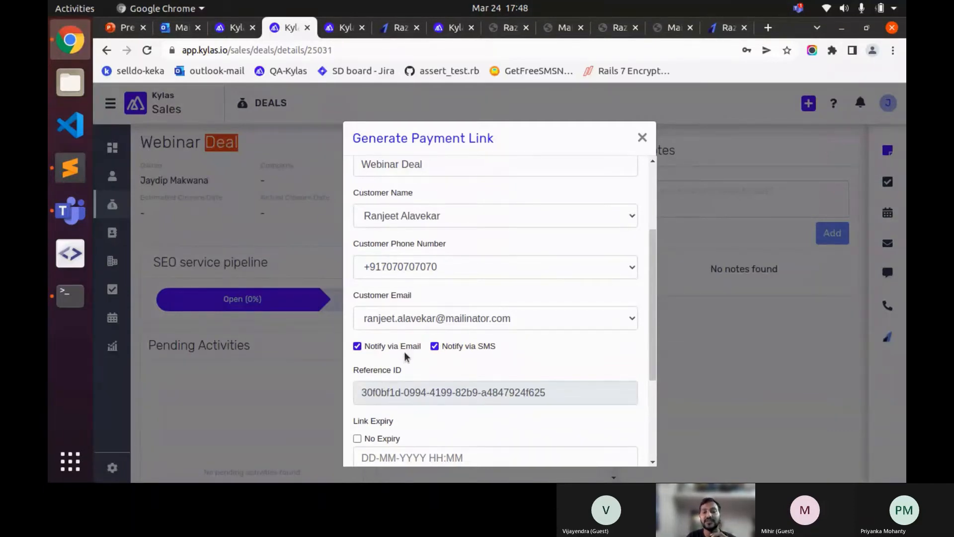
pyautogui.scroll(-3, 451, 339)
pyautogui.scroll(-3, 450, 339)
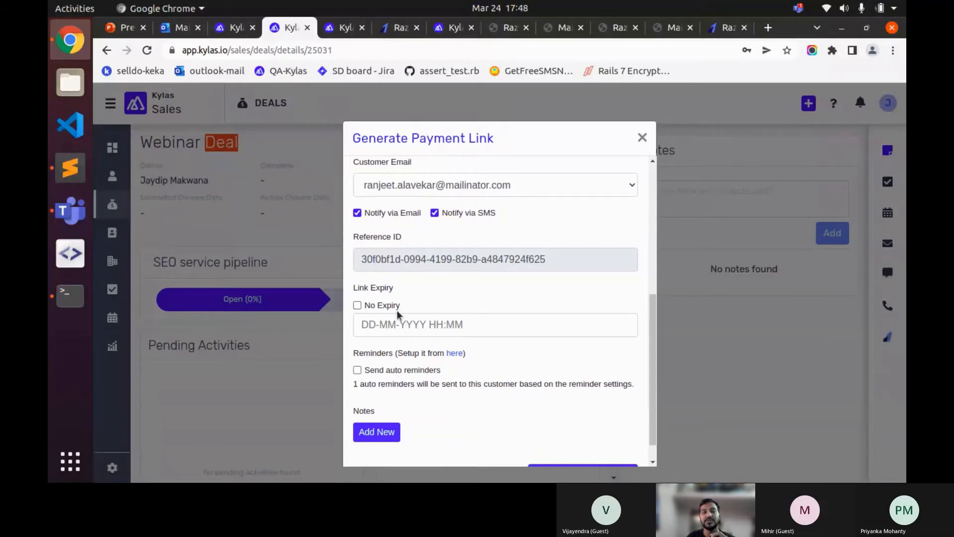
pyautogui.click(418, 325)
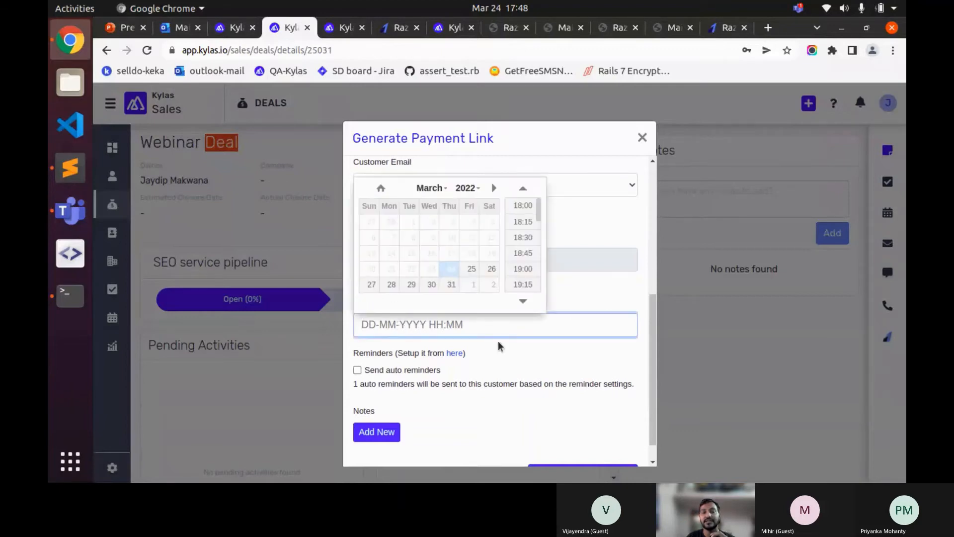
# - Set the payment link to No Expiry
pyautogui.click(498, 341)
pyautogui.click(378, 306)
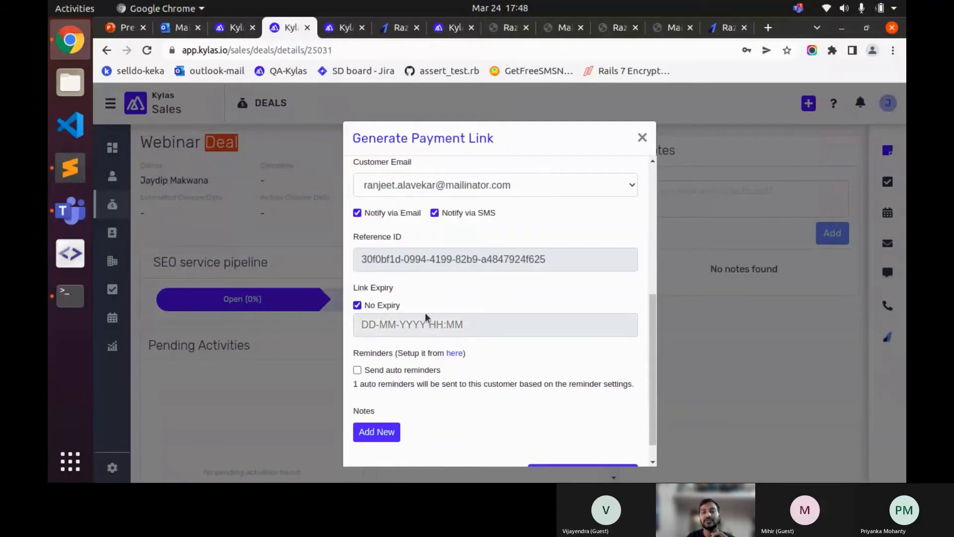
pyautogui.scroll(1, 410, 321)
pyautogui.scroll(1, 428, 338)
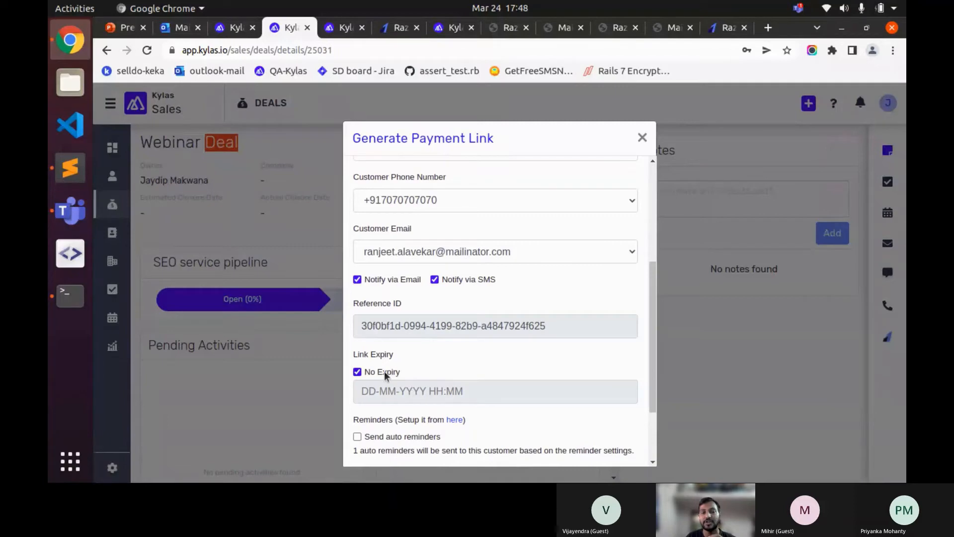
pyautogui.scroll(1, 422, 363)
pyautogui.scroll(-2, 423, 361)
pyautogui.scroll(-2, 425, 358)
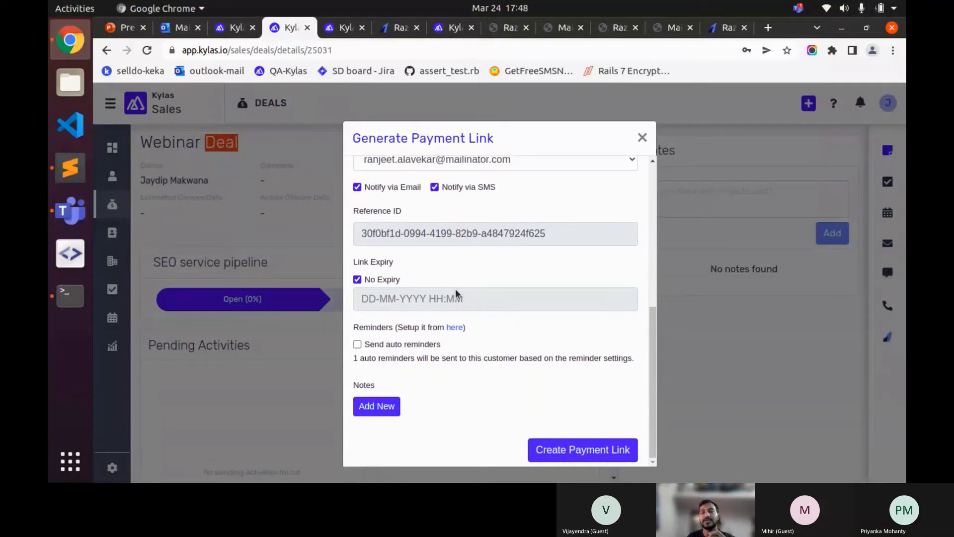
# - Add an empty note title and description pair, then open the reminder settings
pyautogui.scroll(1, 456, 293)
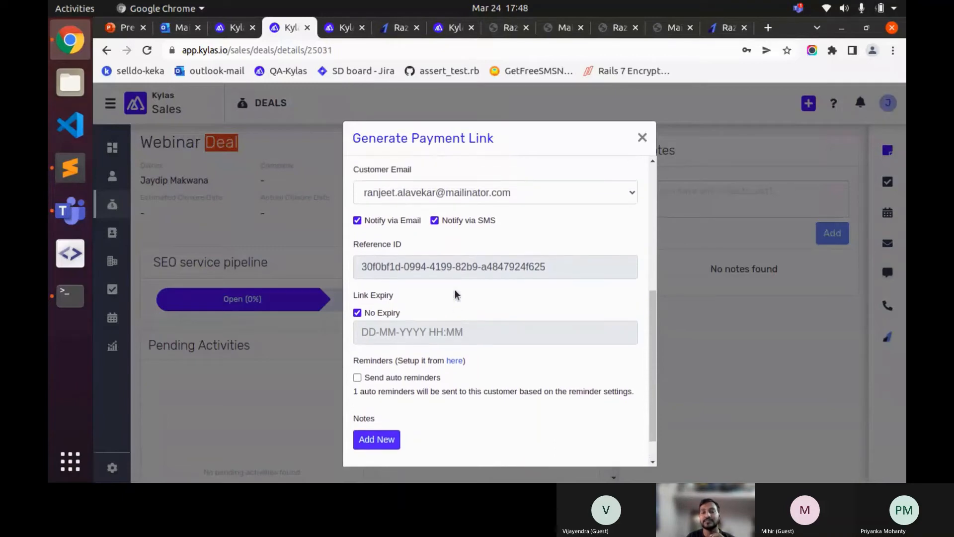
pyautogui.scroll(-1, 497, 296)
pyautogui.scroll(1, 529, 295)
pyautogui.scroll(-1, 528, 296)
pyautogui.scroll(3, 529, 296)
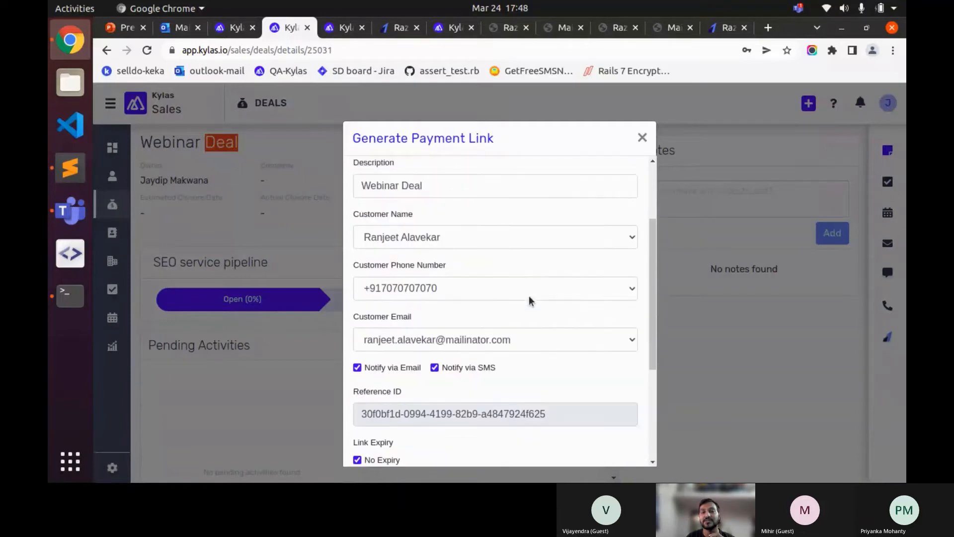
pyautogui.scroll(-2, 529, 296)
pyautogui.scroll(-2, 529, 296)
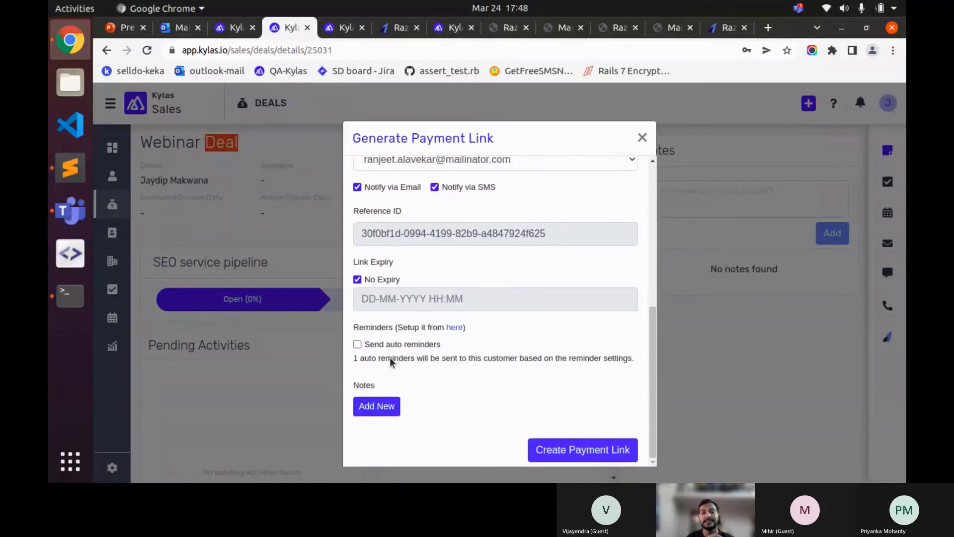
pyautogui.click(377, 407)
pyautogui.scroll(-1, 418, 376)
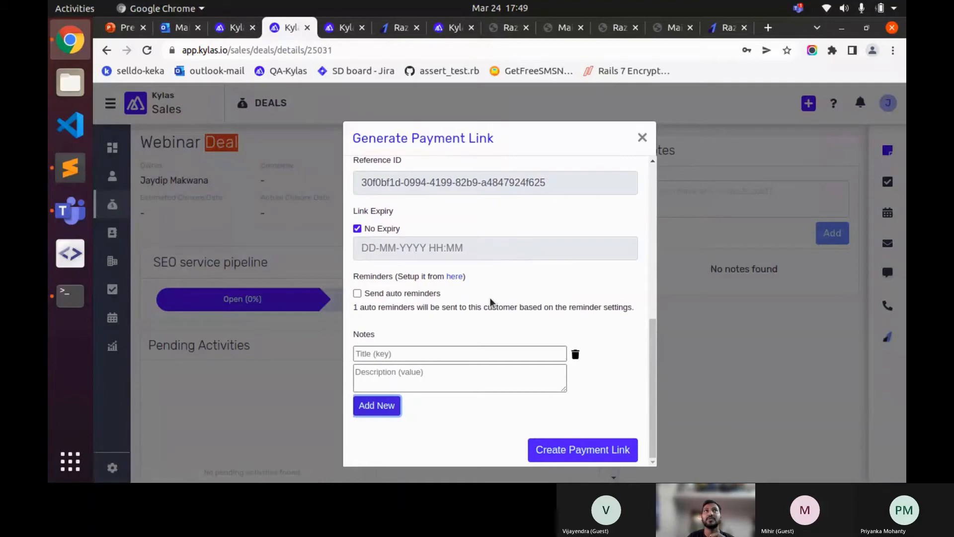
pyautogui.click(455, 278)
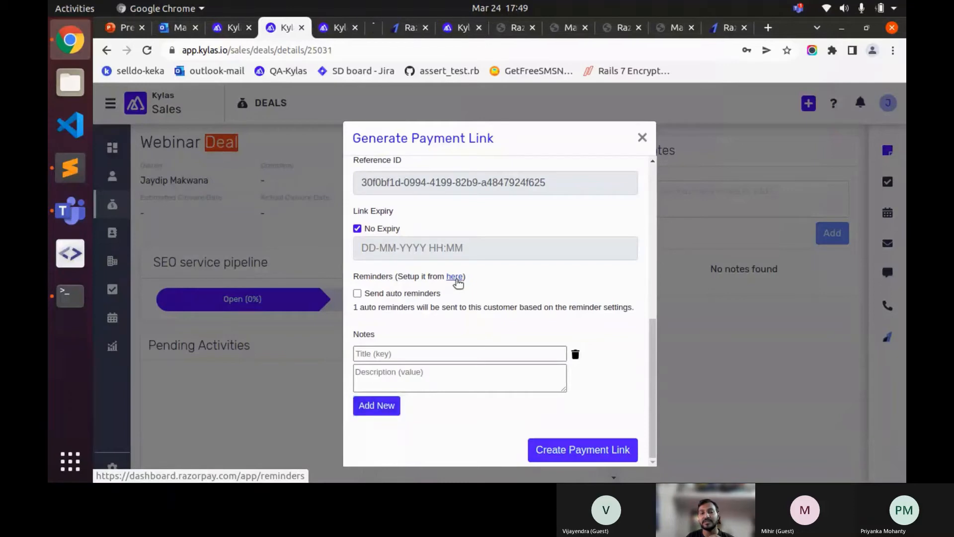
# - Turn on Payment Links reminders in the Razorpay Dashboard
pyautogui.click(375, 28)
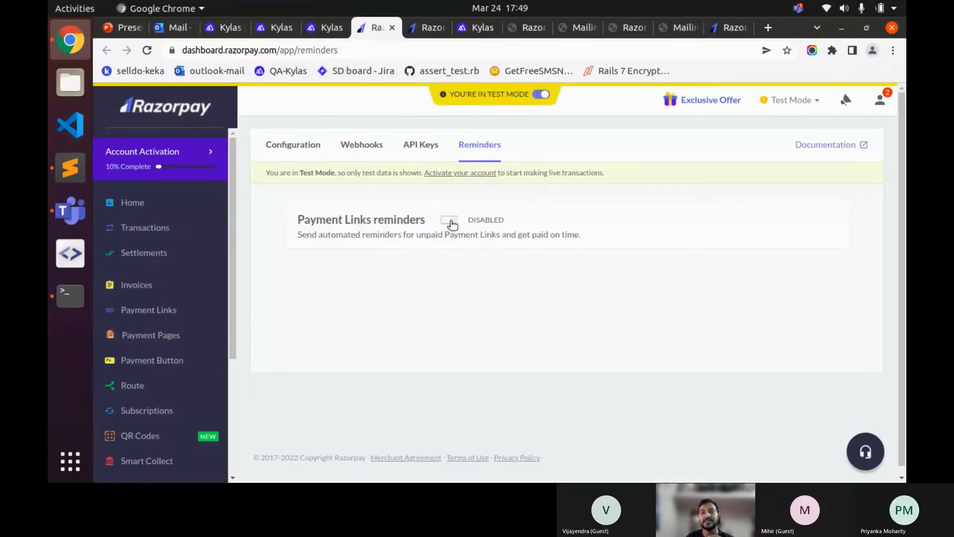
pyautogui.click(450, 222)
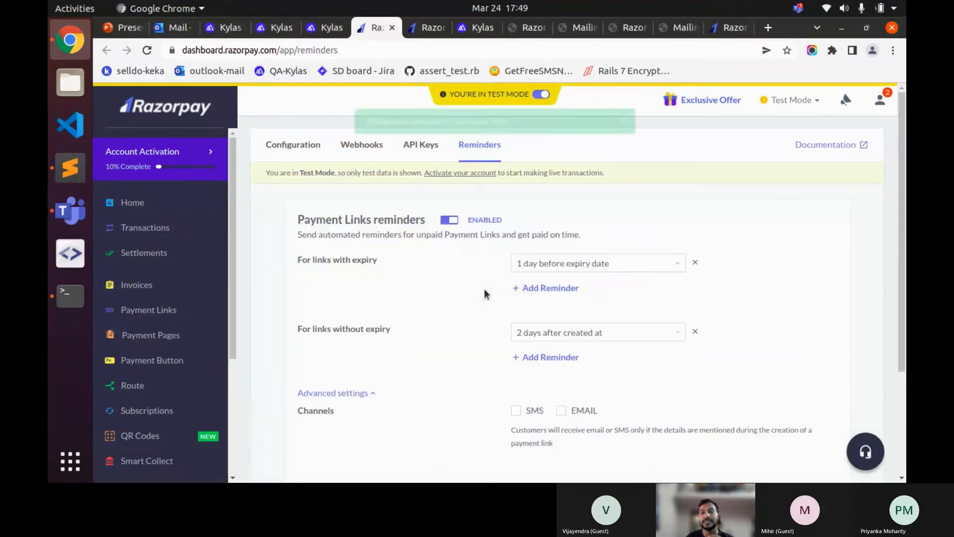
pyautogui.moveTo(317, 259); pyautogui.dragTo(388, 263)
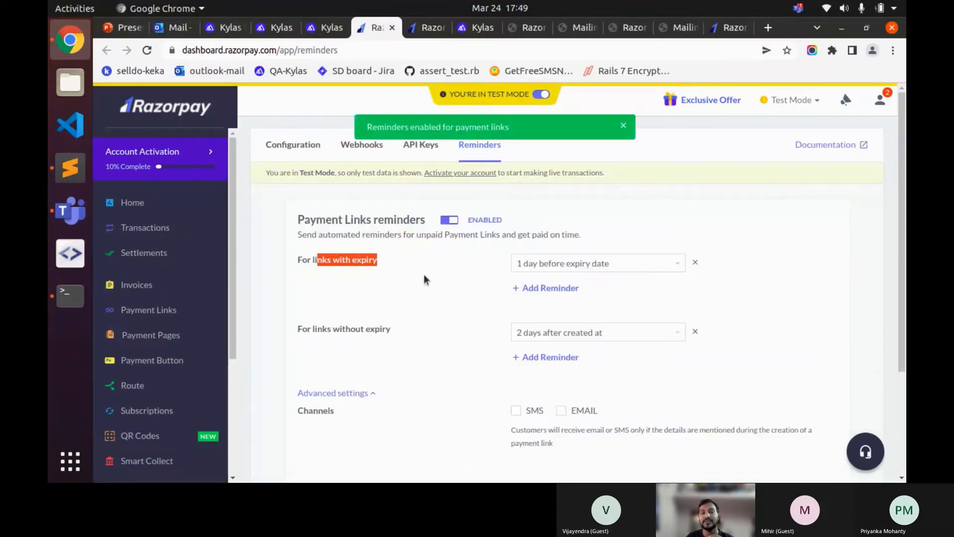
pyautogui.click(397, 281)
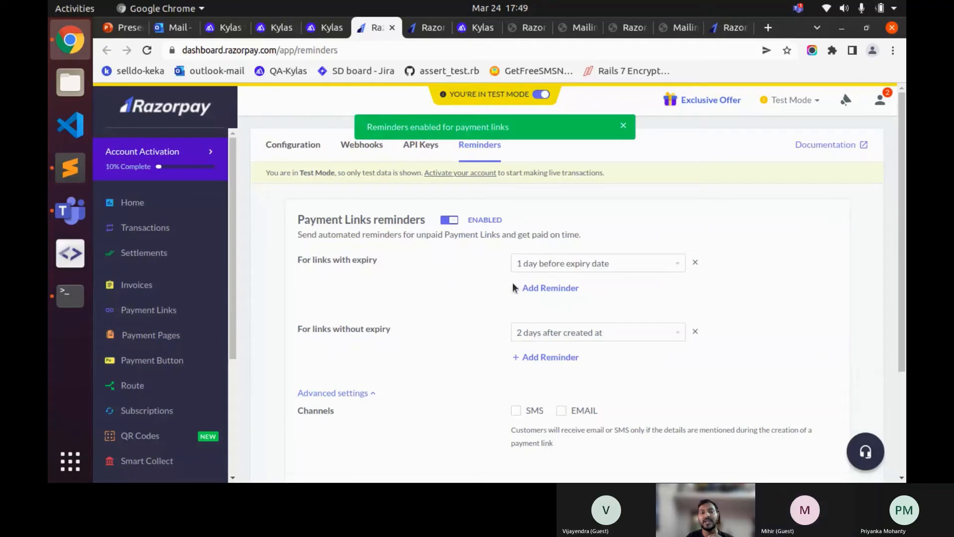
pyautogui.scroll(-2, 519, 318)
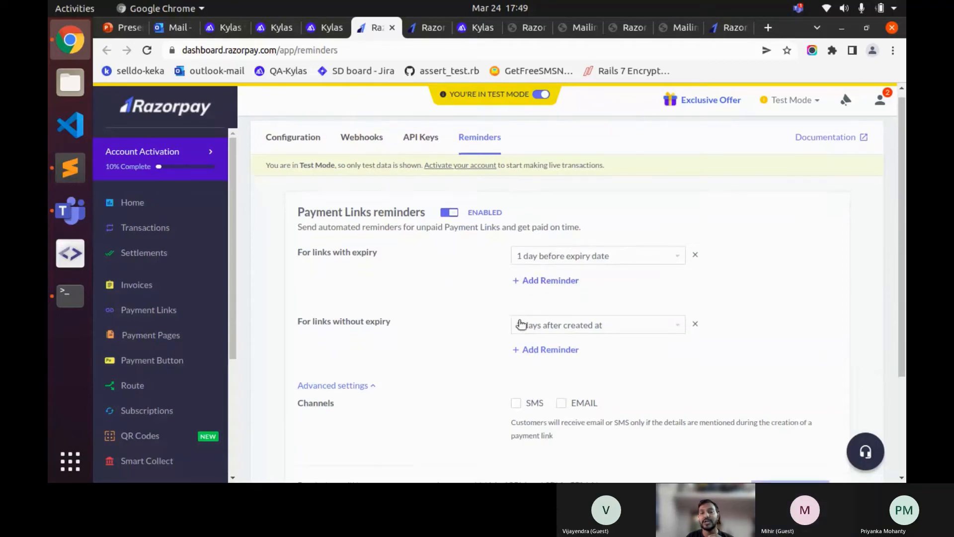
pyautogui.scroll(1, 497, 318)
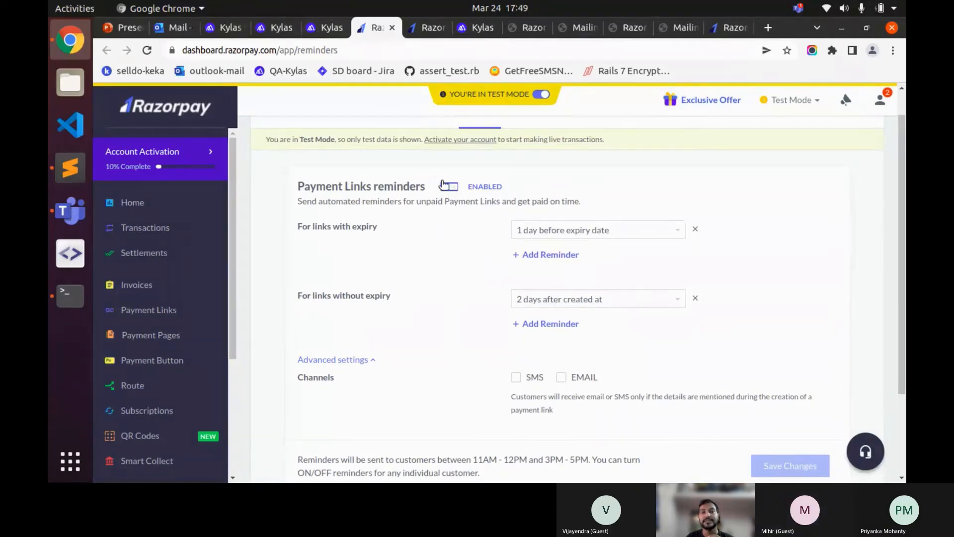
pyautogui.scroll(1, 420, 179)
# - Turn payment link reminders back off, confirm disabling, and return to the Kylas form
pyautogui.click(273, 30)
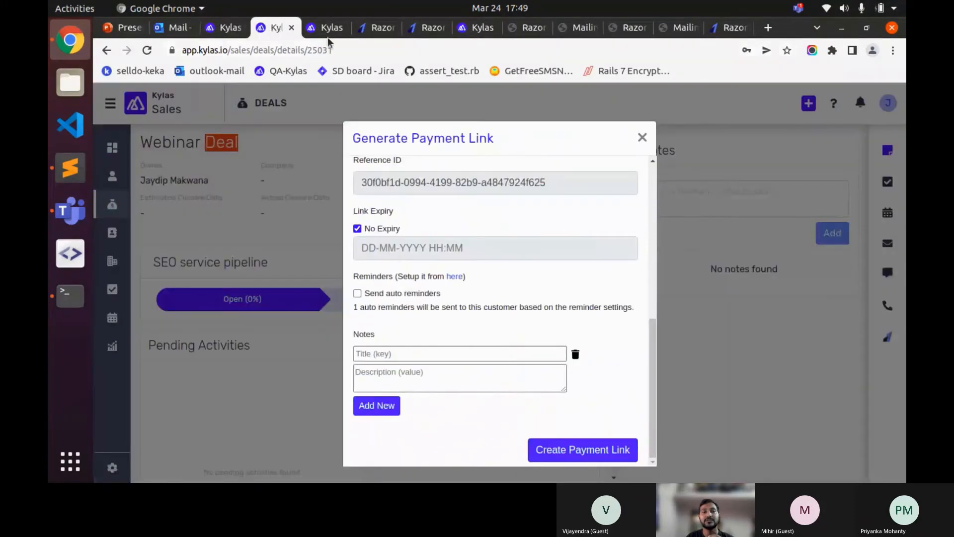
pyautogui.click(371, 32)
pyautogui.click(461, 221)
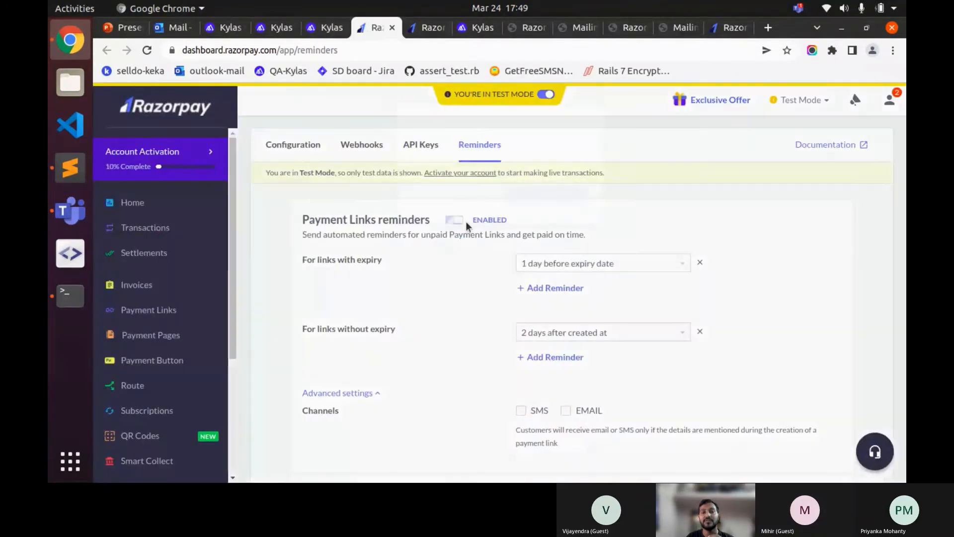
pyautogui.click(516, 214)
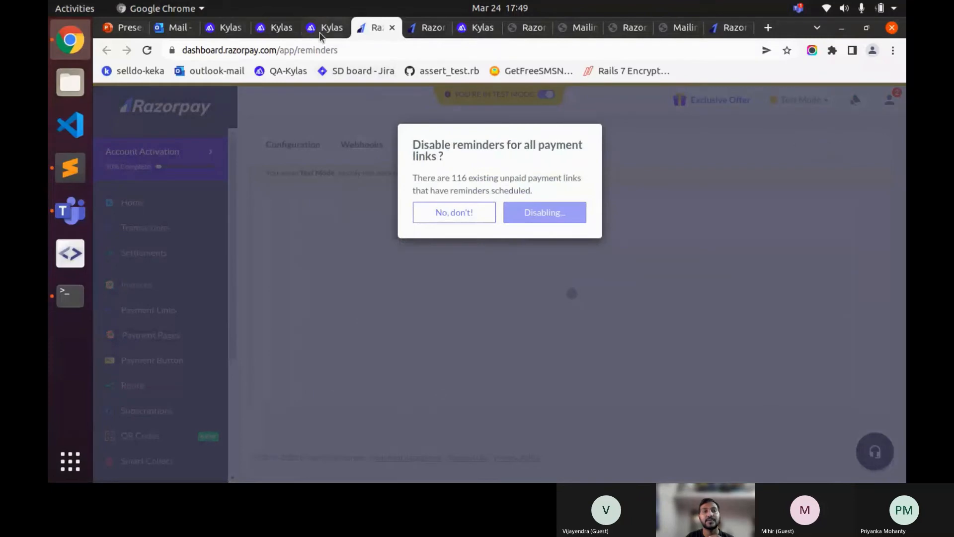
pyautogui.click(323, 28)
pyautogui.click(273, 28)
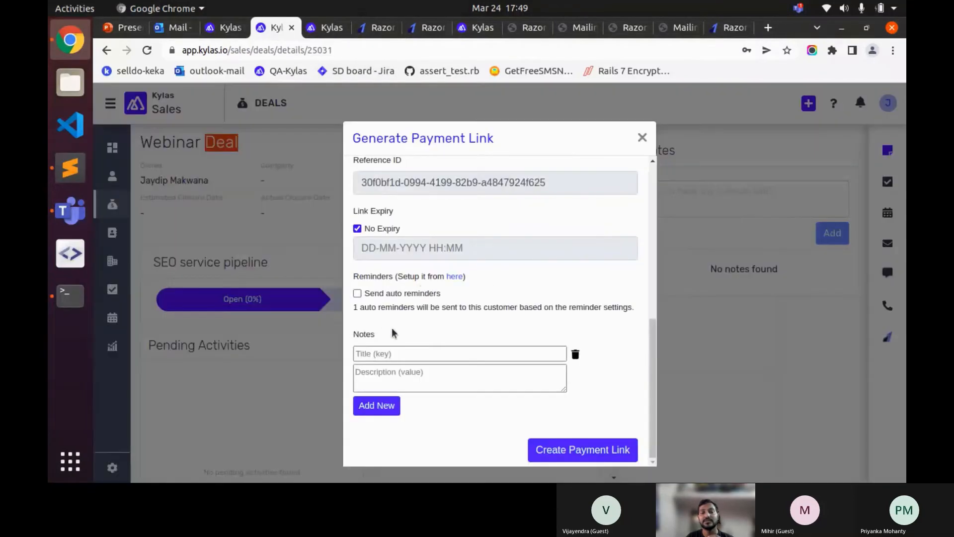
# - Enter note title 'Webhook' and description 'Webinar', then create the payment link
pyautogui.click(383, 354)
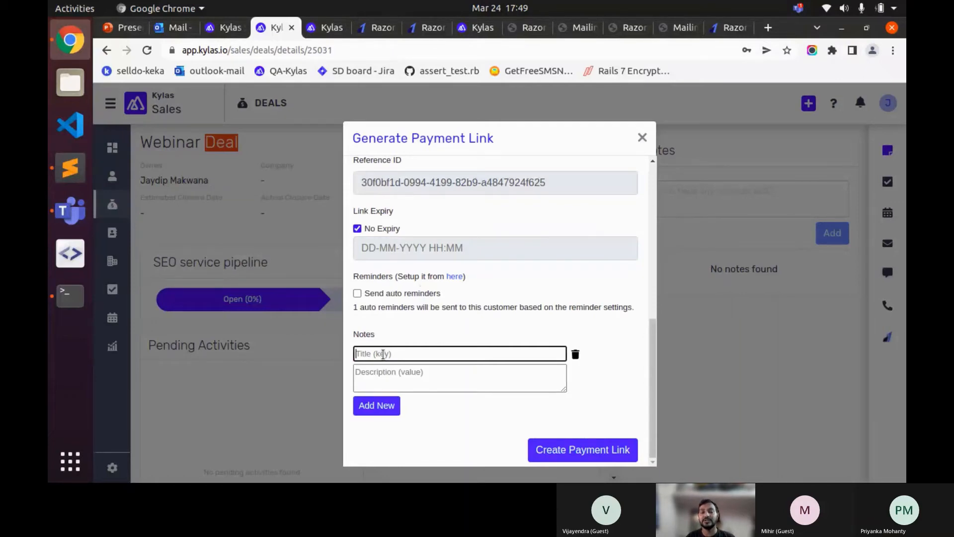
pyautogui.write('Web')
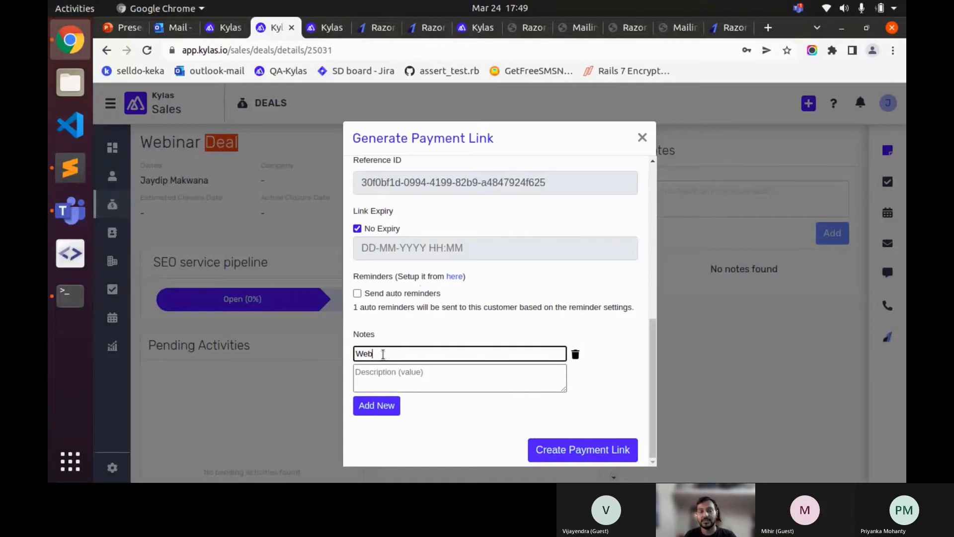
pyautogui.write('i')
pyautogui.write('ook')
pyautogui.click(471, 367)
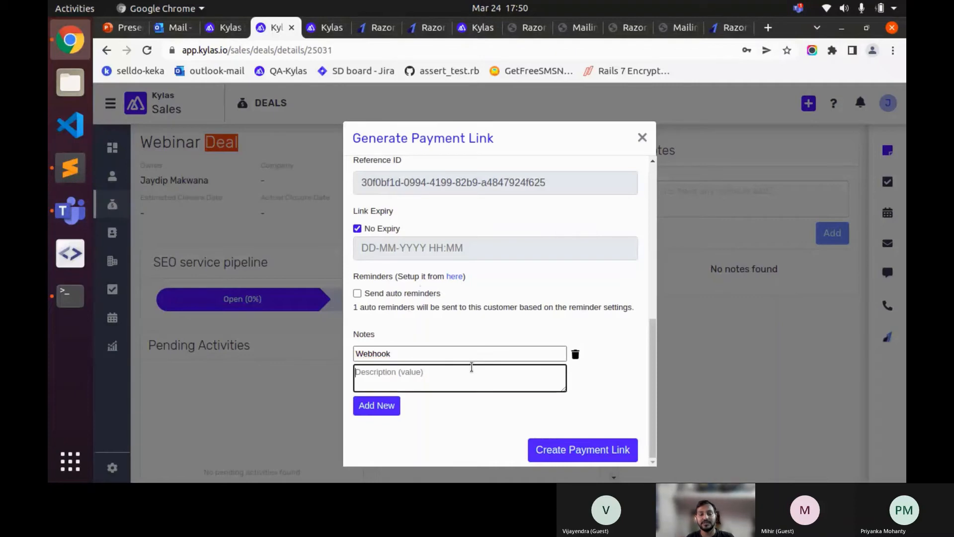
pyautogui.write('We')
pyautogui.press('BackSpace')
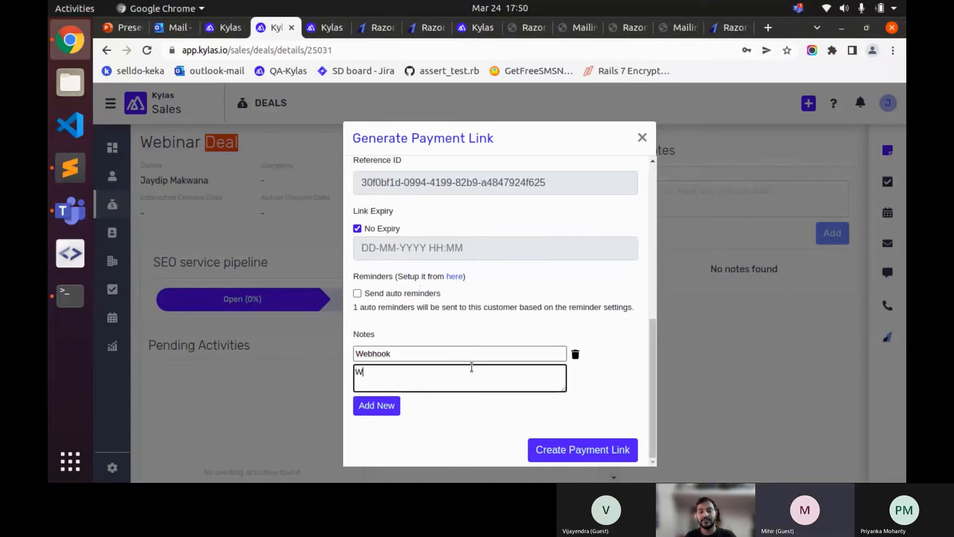
pyautogui.write('ebinar')
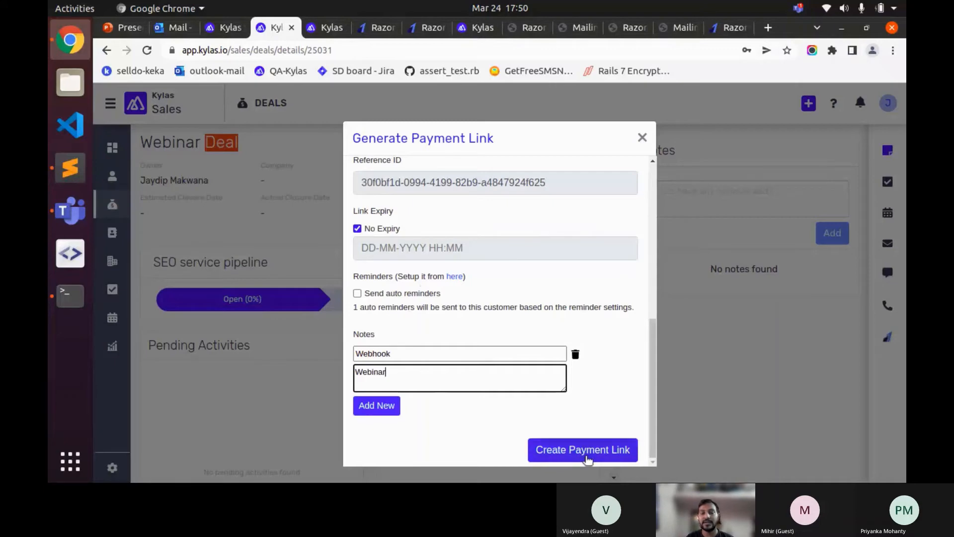
pyautogui.click(585, 455)
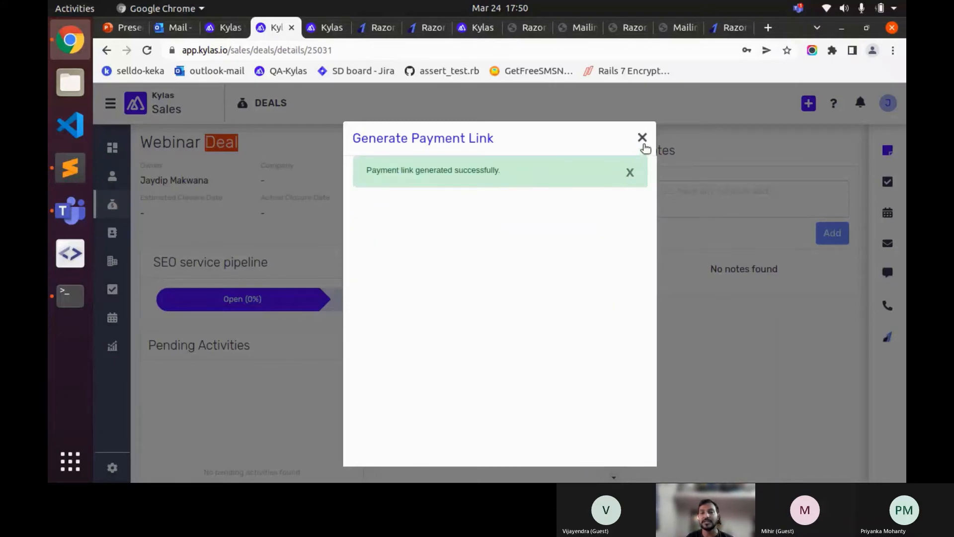
# - Close the payment link form and expand the new payment link note in Notes
pyautogui.click(642, 139)
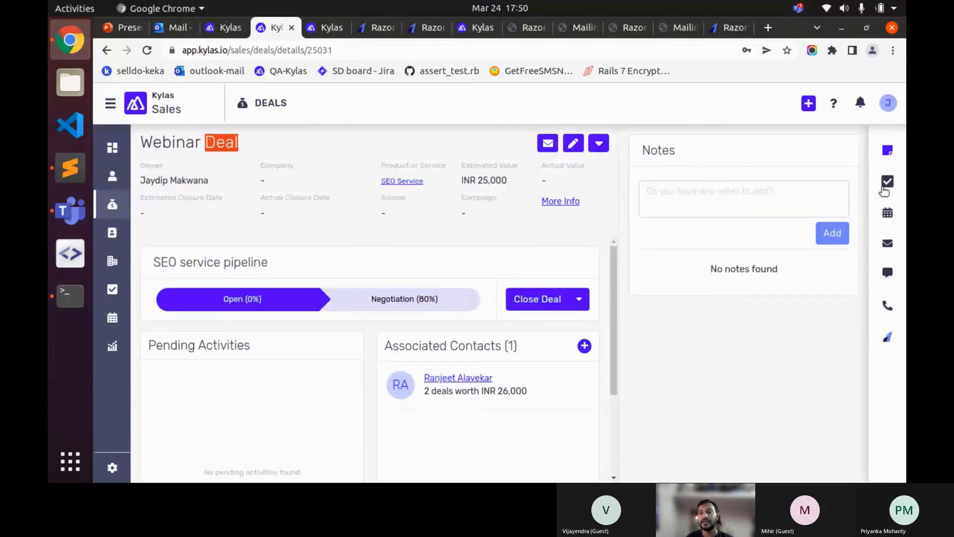
pyautogui.click(886, 183)
pyautogui.click(889, 154)
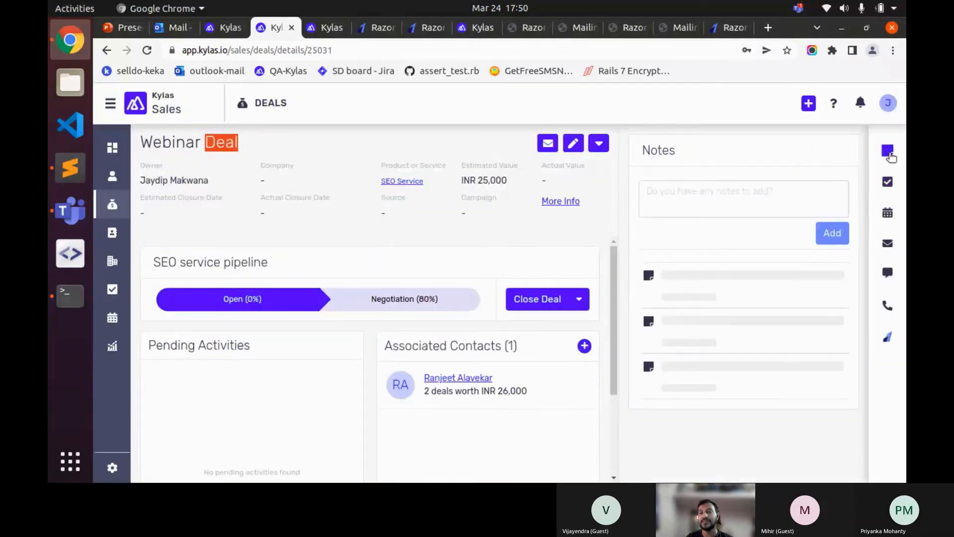
pyautogui.click(795, 318)
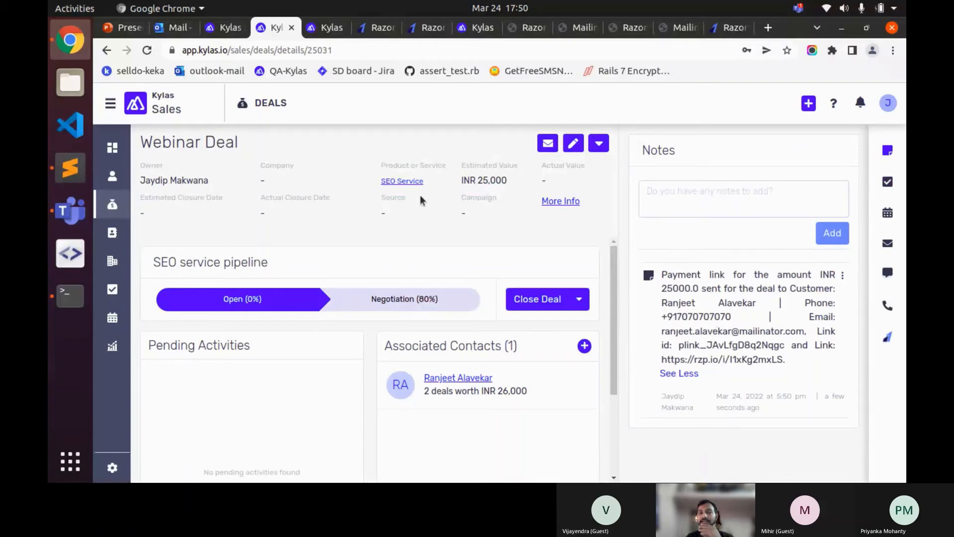
# - Highlight the note's amount 25000.0, the customer's name and email address
pyautogui.doubleClick(681, 287)
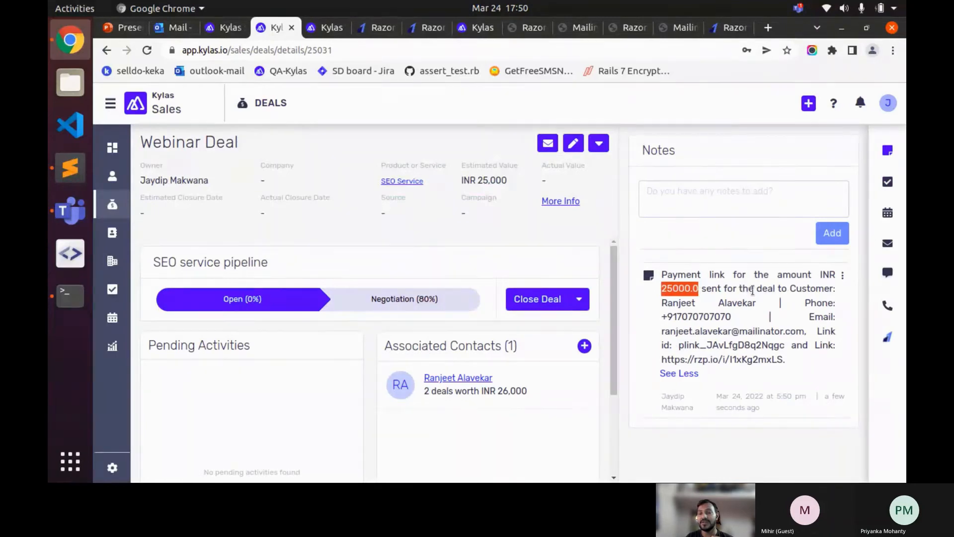
pyautogui.moveTo(718, 302); pyautogui.dragTo(737, 303)
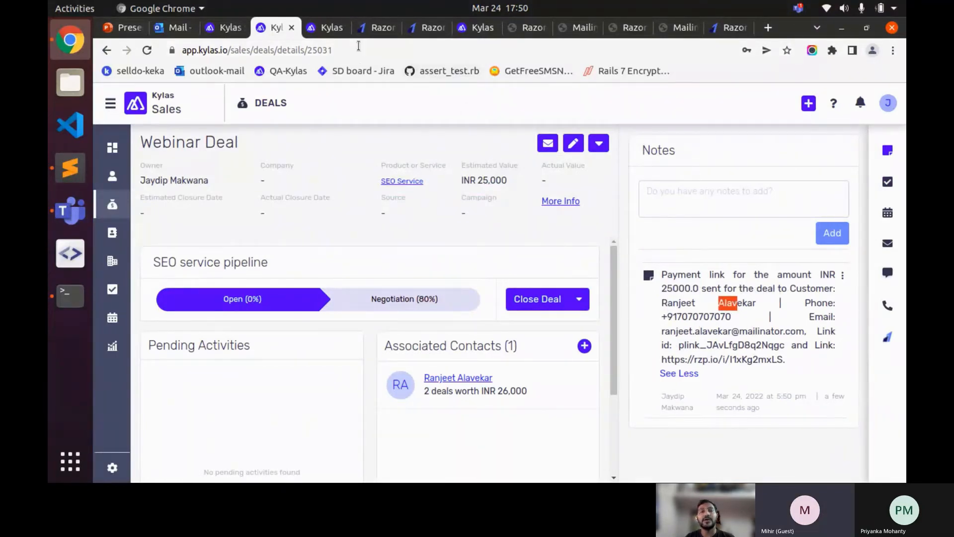
pyautogui.doubleClick(684, 331)
pyautogui.keyDown('shift'); pyautogui.click(785, 329); pyautogui.keyUp('shift')
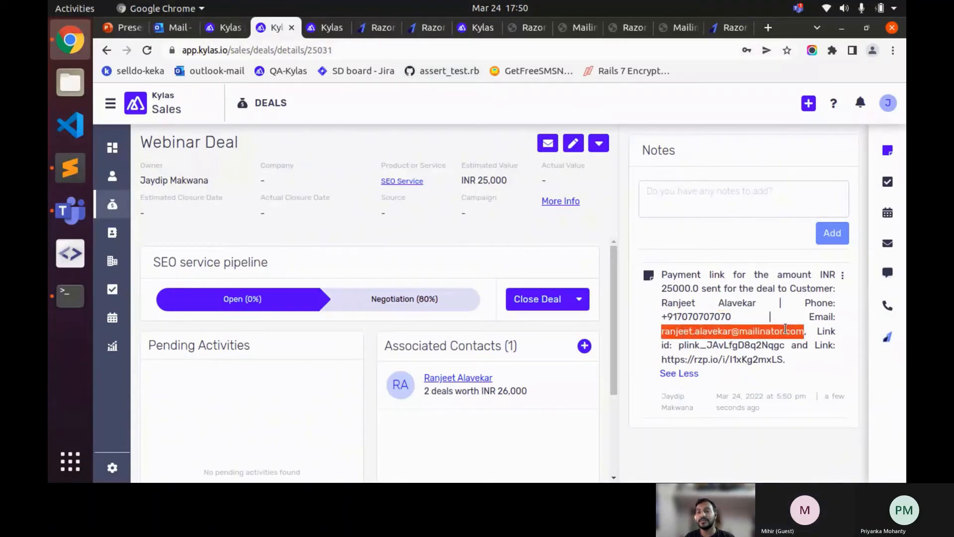
pyautogui.click(526, 29)
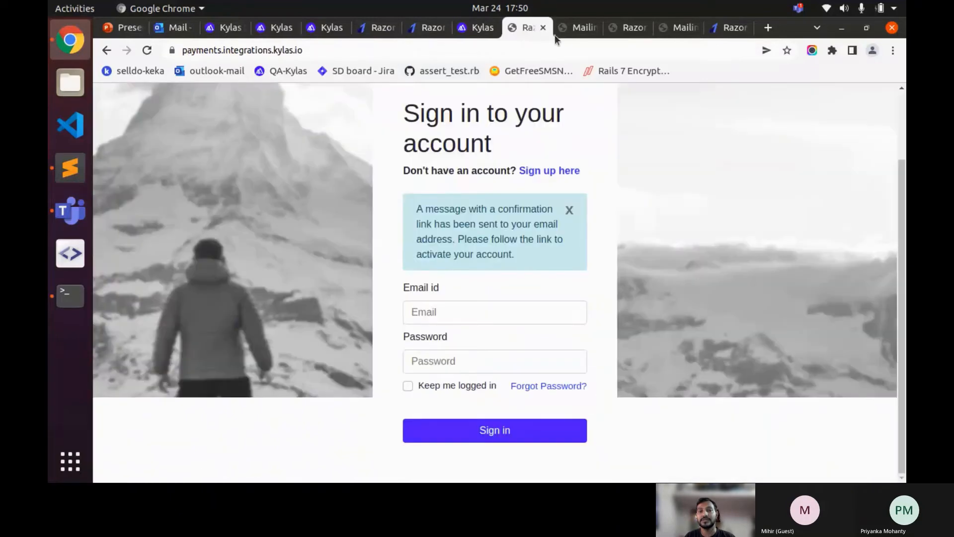
# - Check the Mailinator and Kylas integration tabs, then open the inbox holding the payment email
pyautogui.click(578, 29)
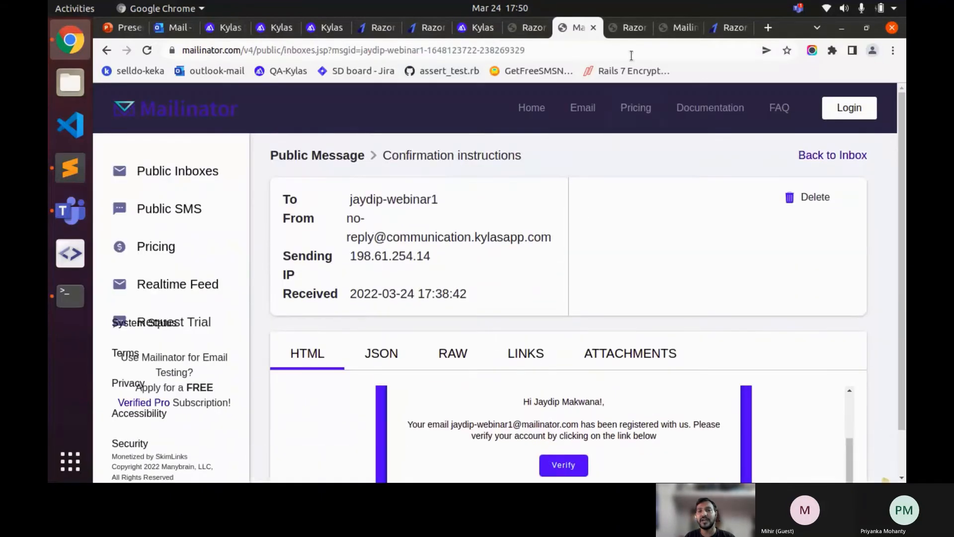
pyautogui.click(624, 30)
pyautogui.click(670, 34)
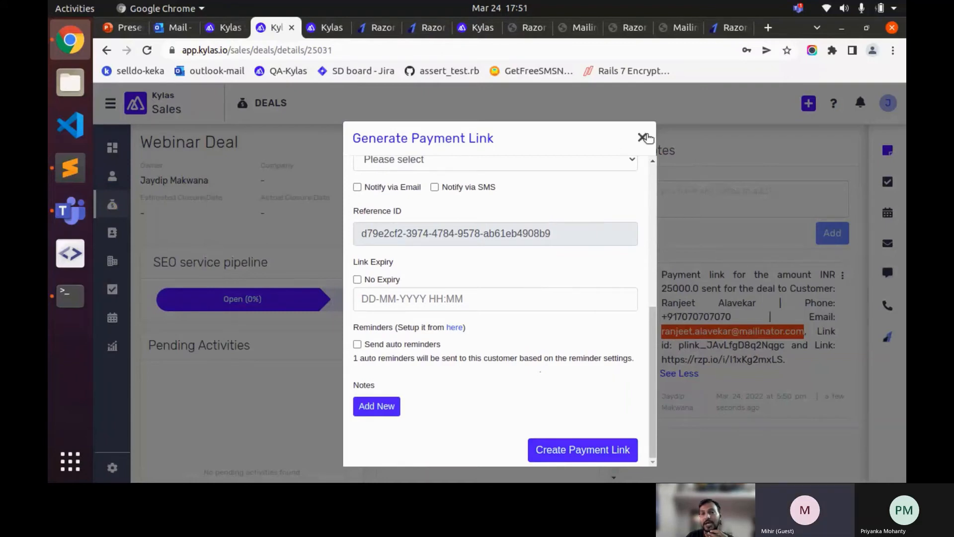
pyautogui.click(643, 137)
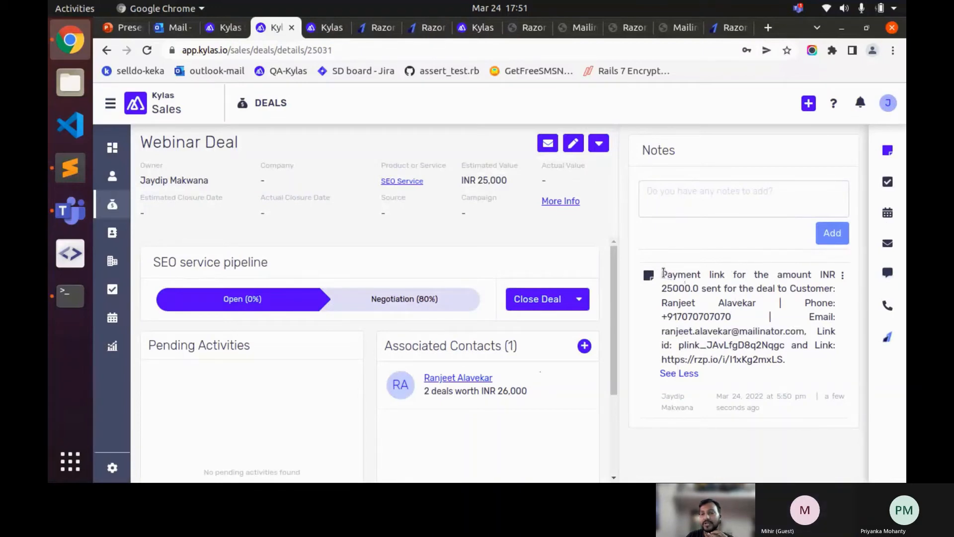
pyautogui.moveTo(663, 275); pyautogui.dragTo(729, 285)
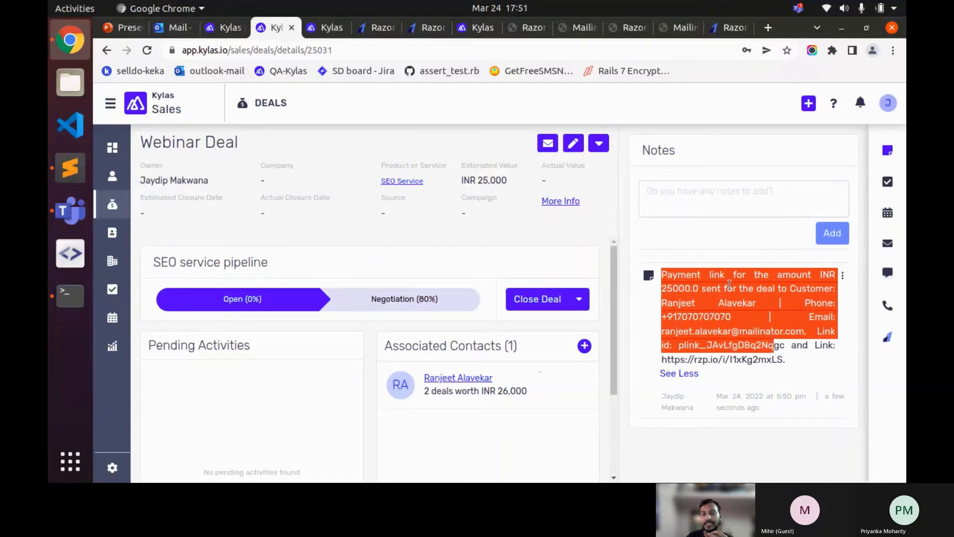
pyautogui.click(786, 359)
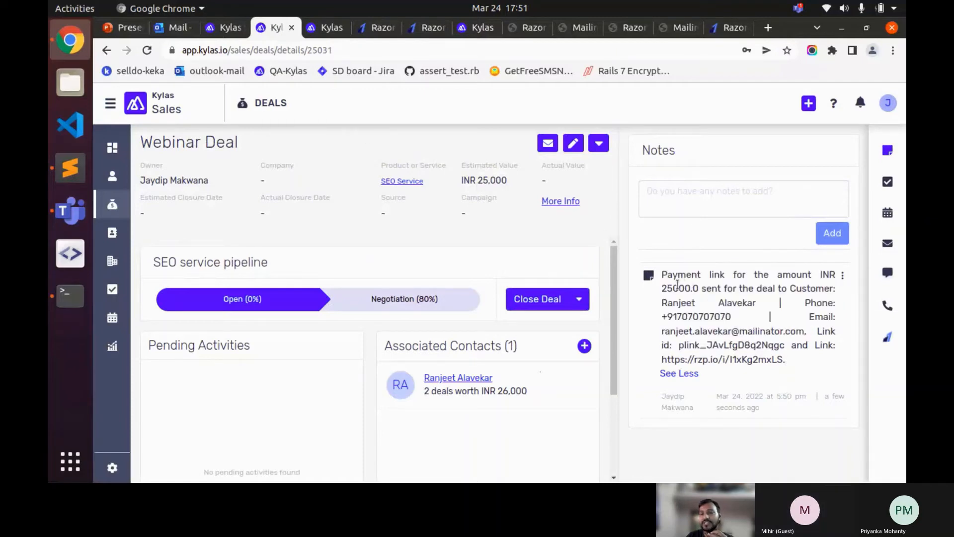
pyautogui.doubleClick(678, 288)
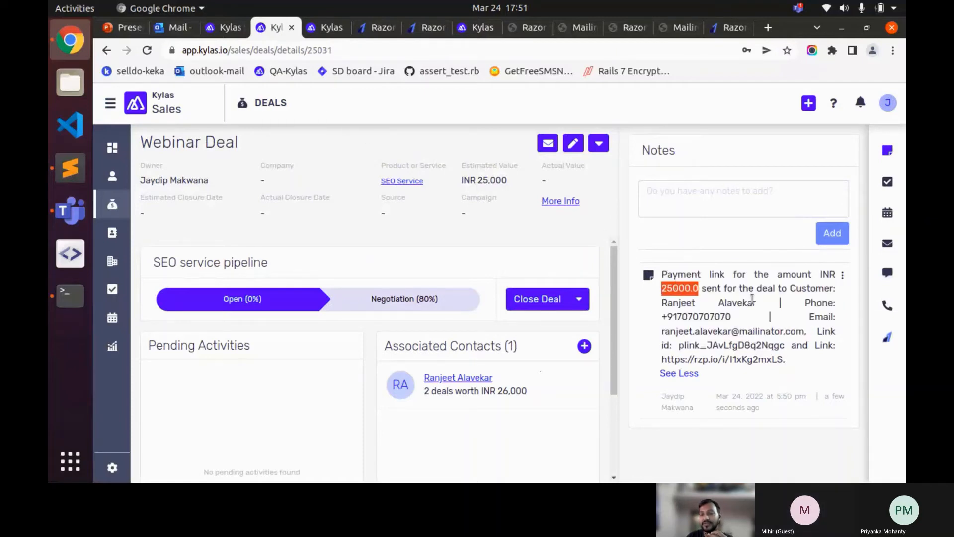
pyautogui.moveTo(789, 288); pyautogui.dragTo(810, 288)
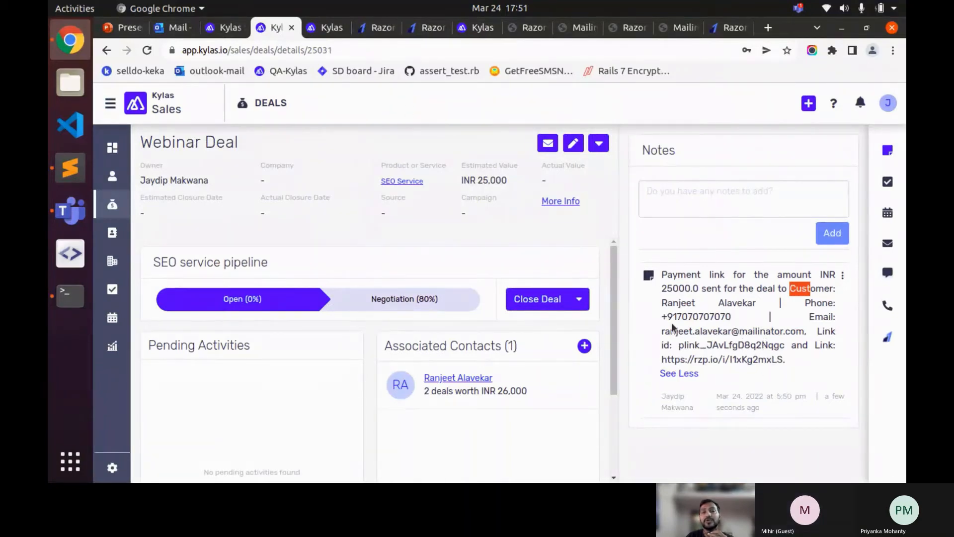
pyautogui.doubleClick(697, 333)
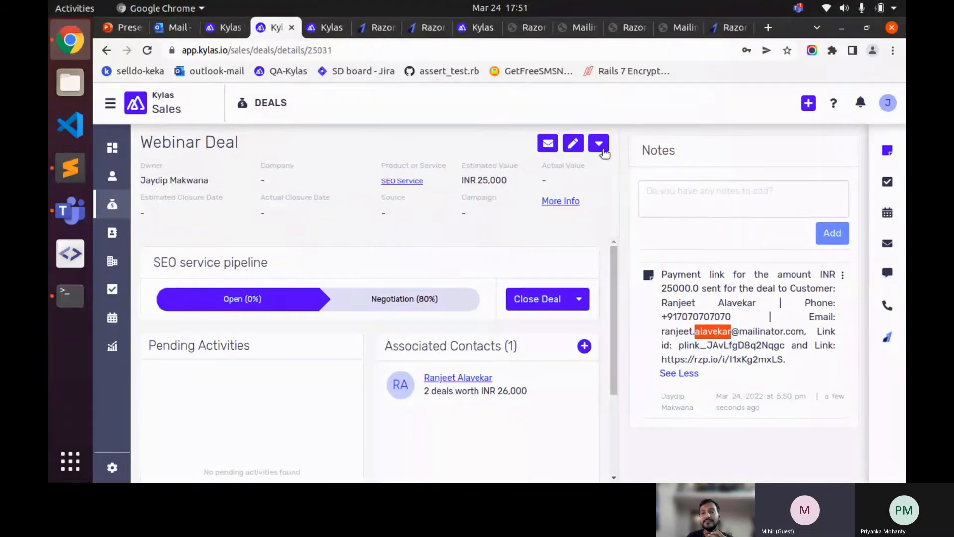
pyautogui.doubleClick(714, 316)
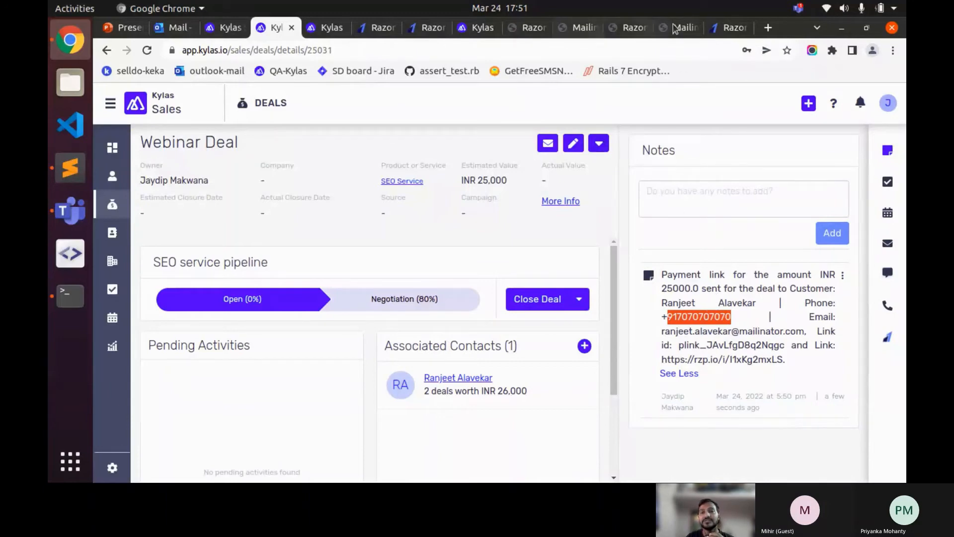
pyautogui.doubleClick(702, 329)
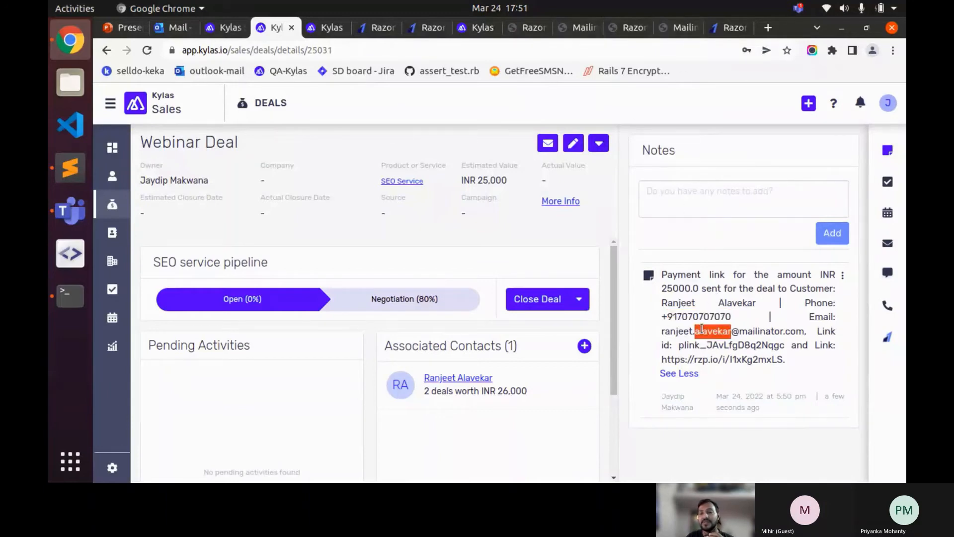
pyautogui.click(672, 27)
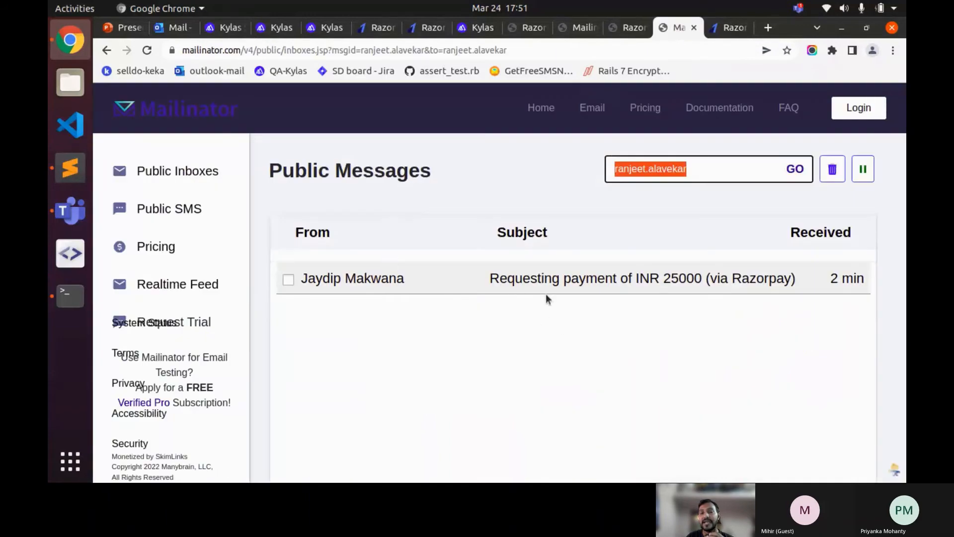
# - Open the Razorpay INR 25000 payment request email and check its sender
pyautogui.click(528, 285)
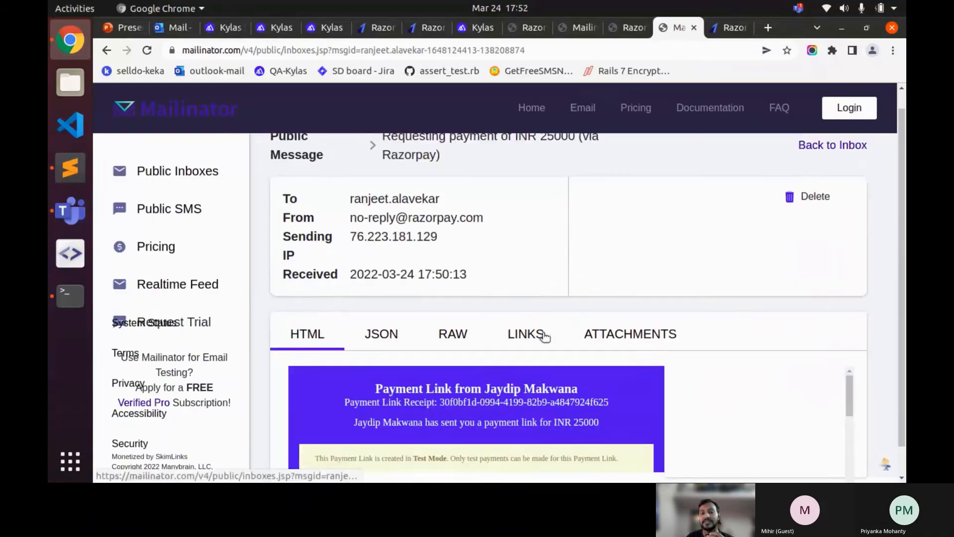
pyautogui.scroll(-5, 658, 385)
pyautogui.scroll(2, 658, 377)
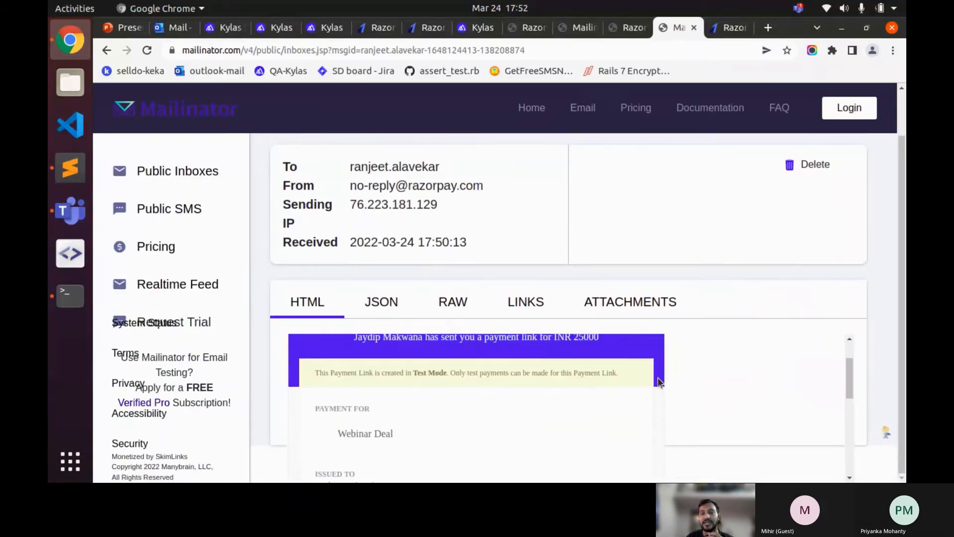
pyautogui.scroll(2, 657, 377)
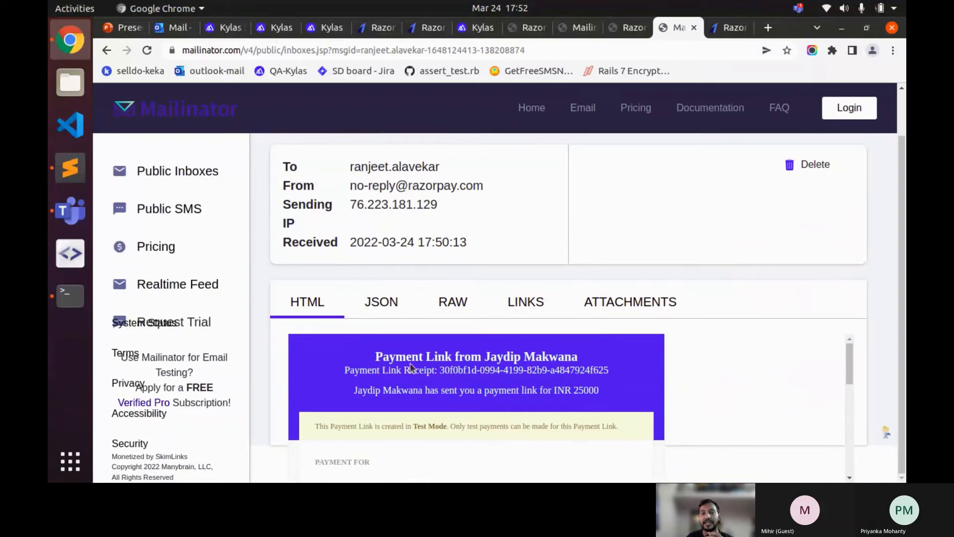
pyautogui.doubleClick(488, 356)
pyautogui.click(487, 381)
# - Read through the email body and follow PROCEED TO PAY to the payment page
pyautogui.scroll(-1, 590, 370)
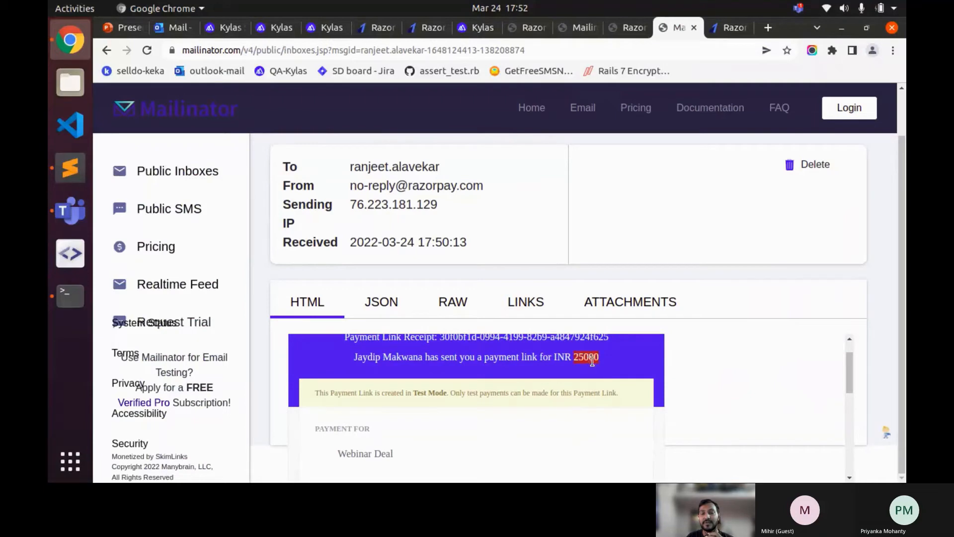
pyautogui.scroll(-2, 591, 361)
pyautogui.scroll(-1, 571, 368)
pyautogui.scroll(-1, 361, 378)
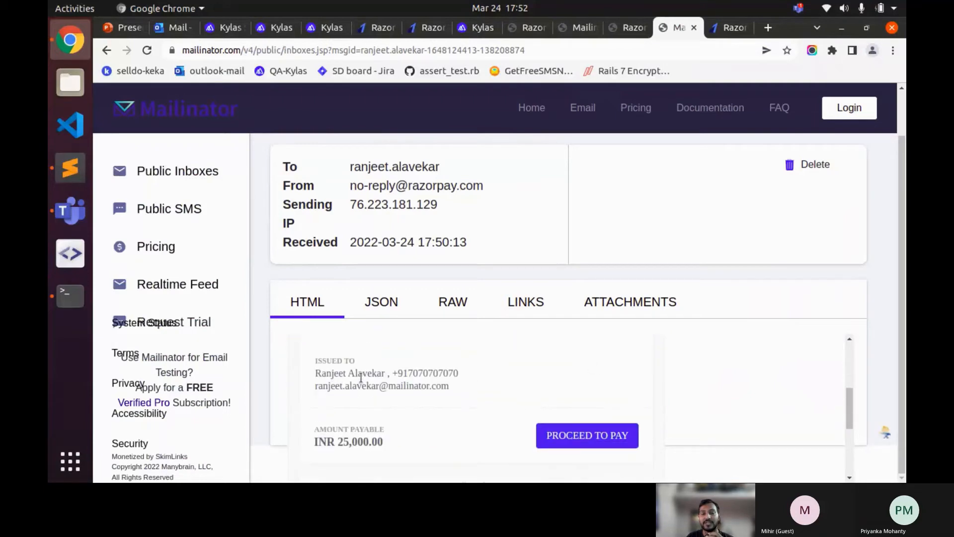
pyautogui.scroll(1, 333, 376)
pyautogui.scroll(1, 358, 397)
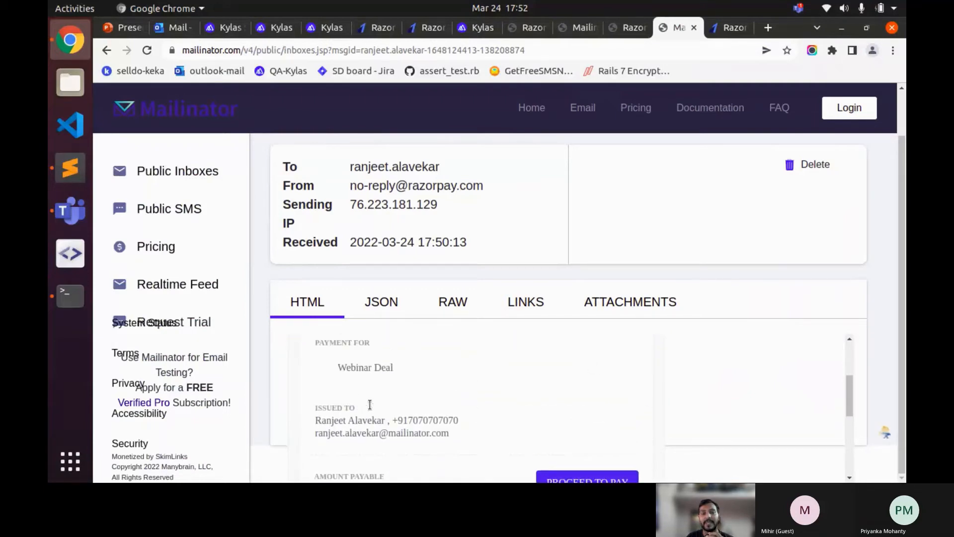
pyautogui.scroll(-2, 412, 385)
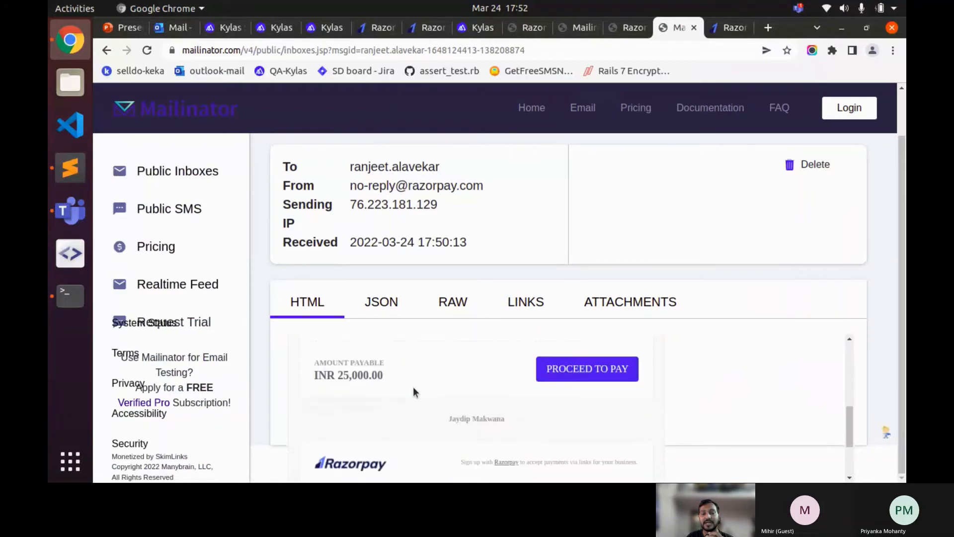
pyautogui.scroll(-1, 413, 391)
pyautogui.scroll(1, 465, 398)
pyautogui.scroll(1, 428, 390)
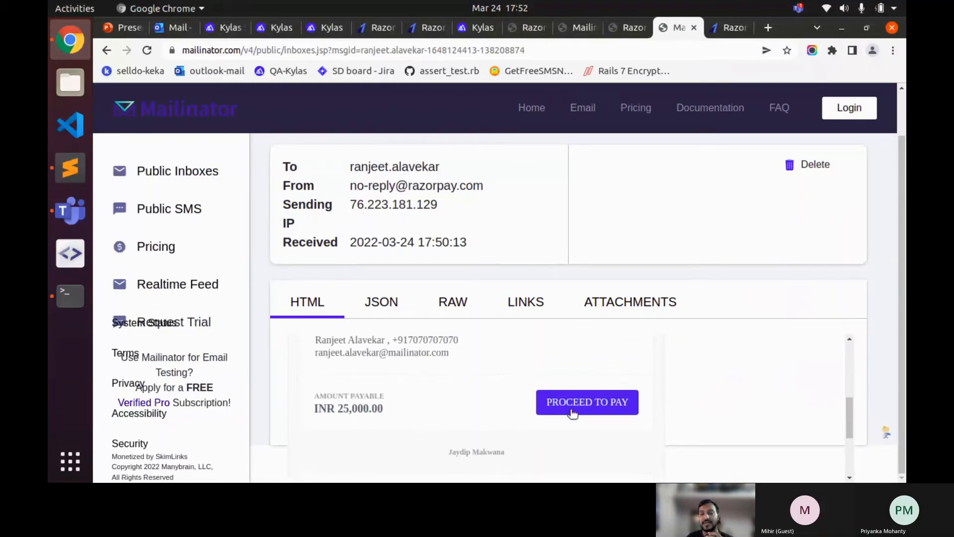
pyautogui.click(603, 408)
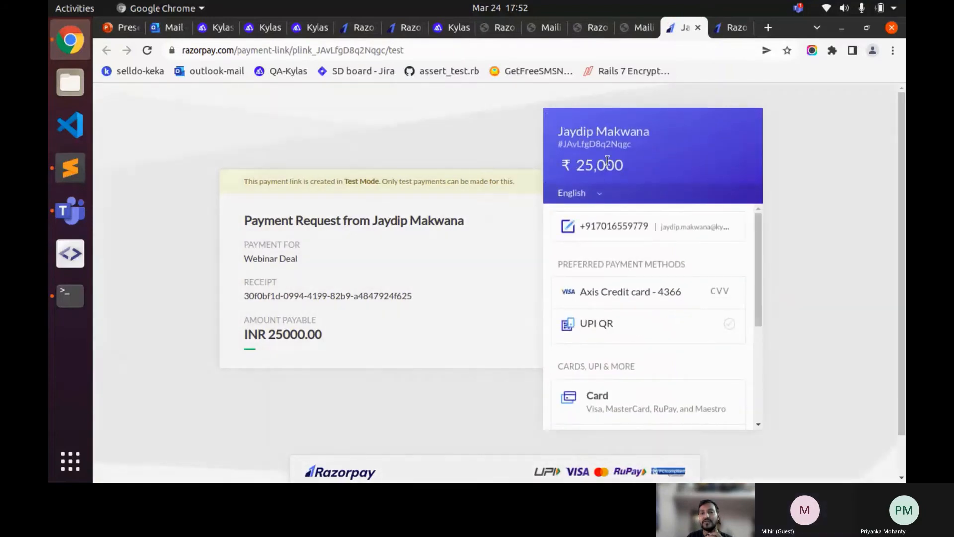
# - Pay ₹25,000 with the saved Axis credit card, entering its CVV and the OTP
pyautogui.scroll(-3, 664, 305)
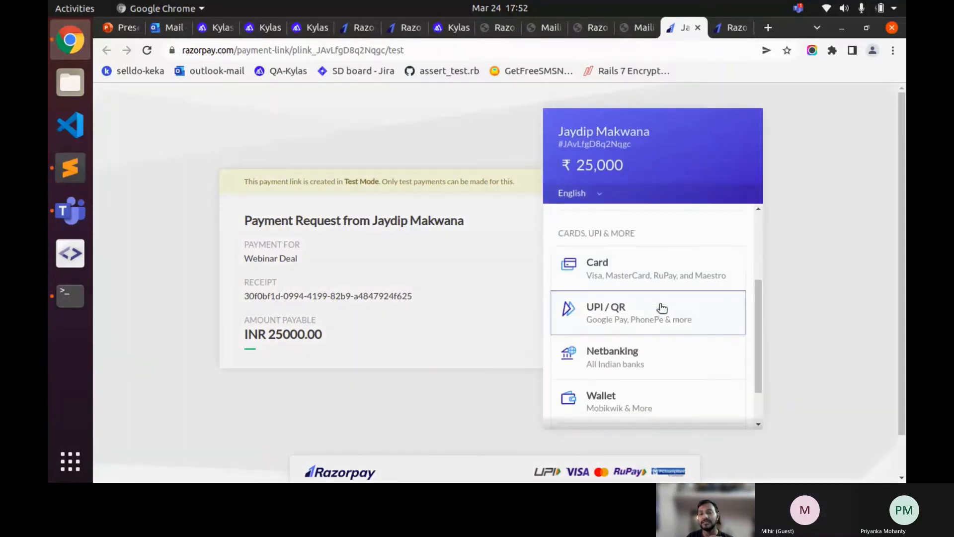
pyautogui.scroll(-1, 661, 309)
pyautogui.scroll(3, 660, 309)
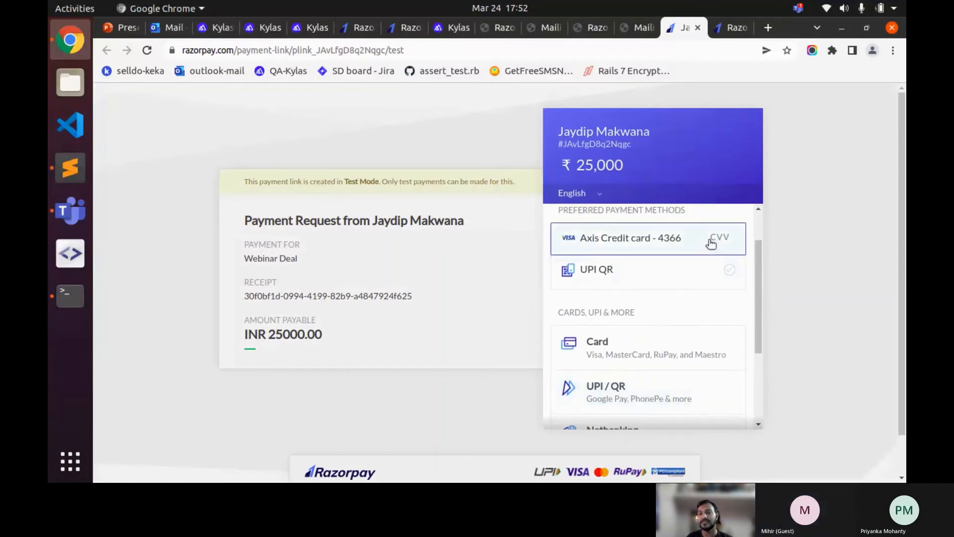
pyautogui.click(712, 243)
pyautogui.write('123')
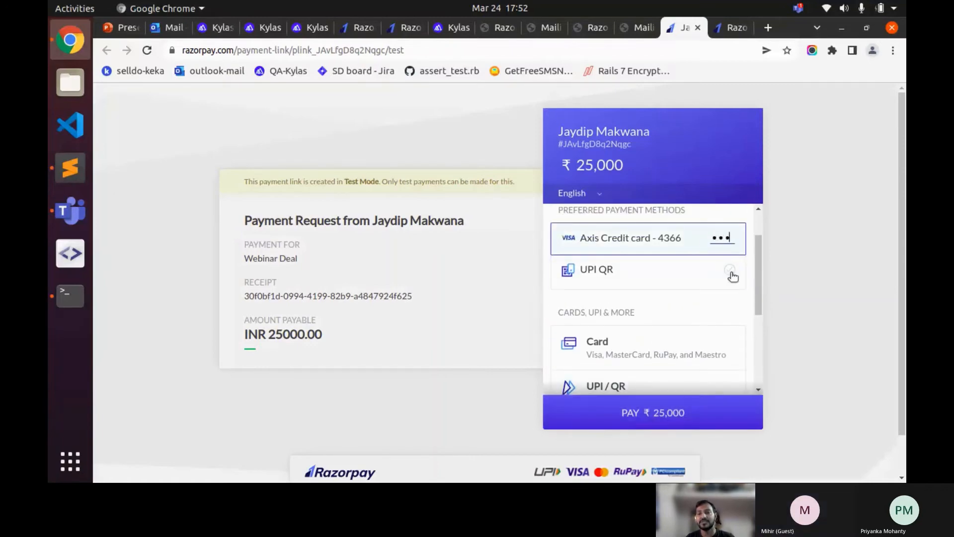
pyautogui.click(719, 404)
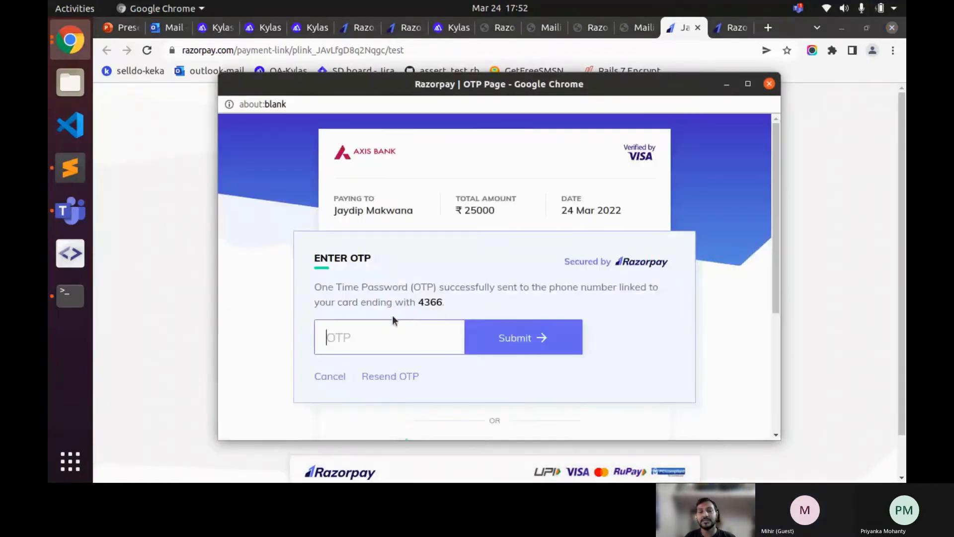
pyautogui.write('123123')
pyautogui.click(499, 339)
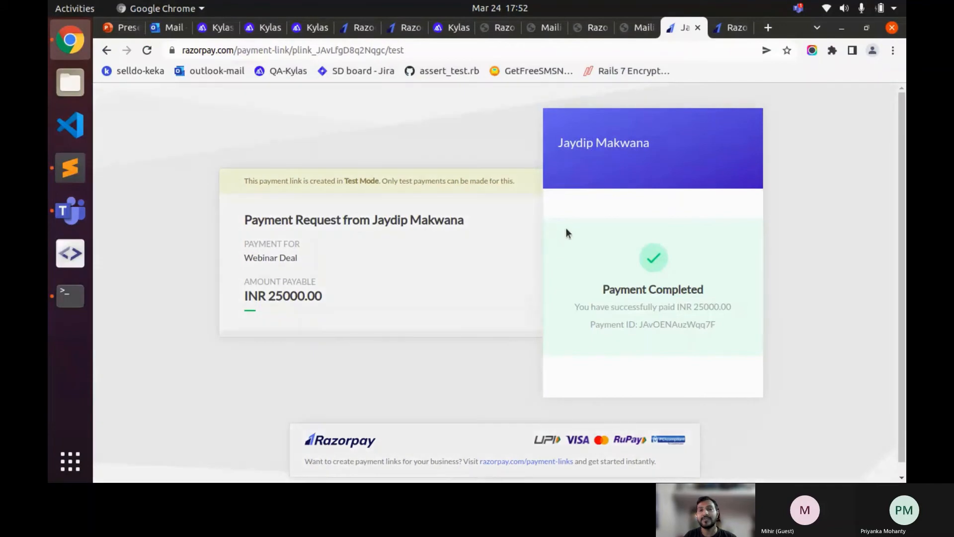
pyautogui.click(264, 28)
# - Expand the new payment-successful note and reload the Webinar Deal
pyautogui.click(887, 181)
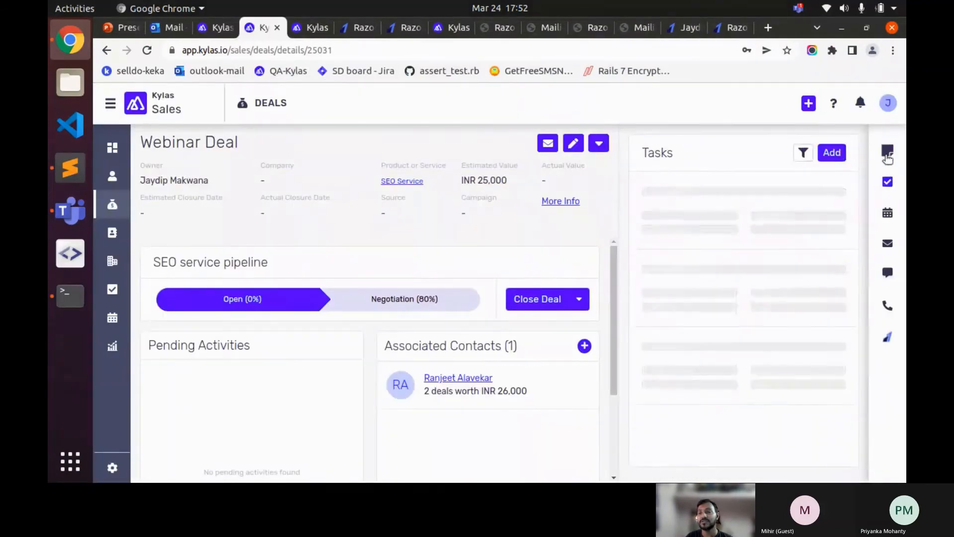
pyautogui.click(887, 157)
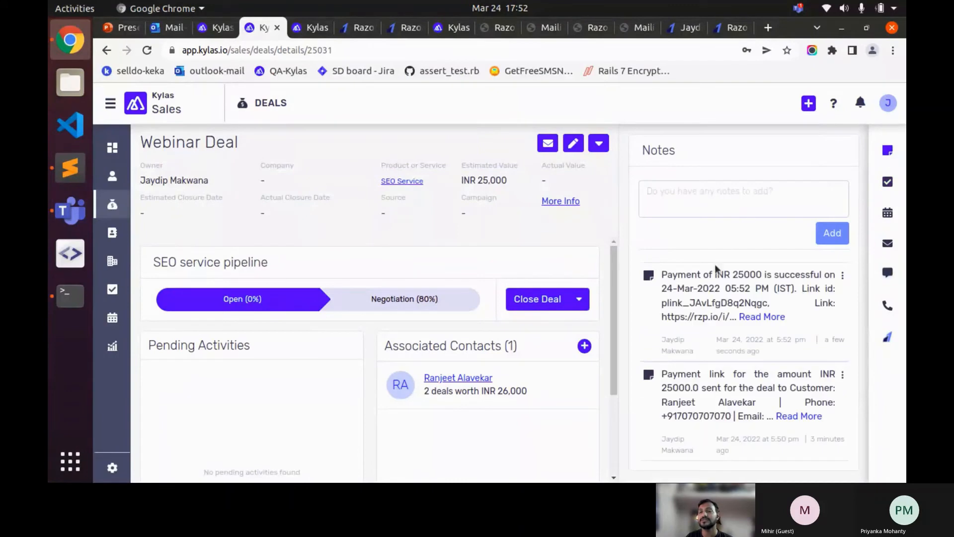
pyautogui.click(748, 316)
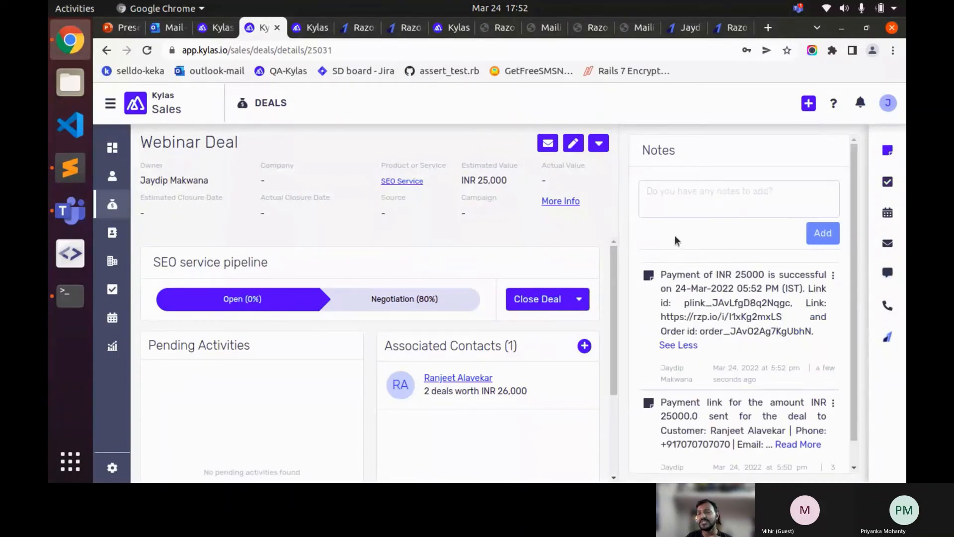
pyautogui.click(148, 51)
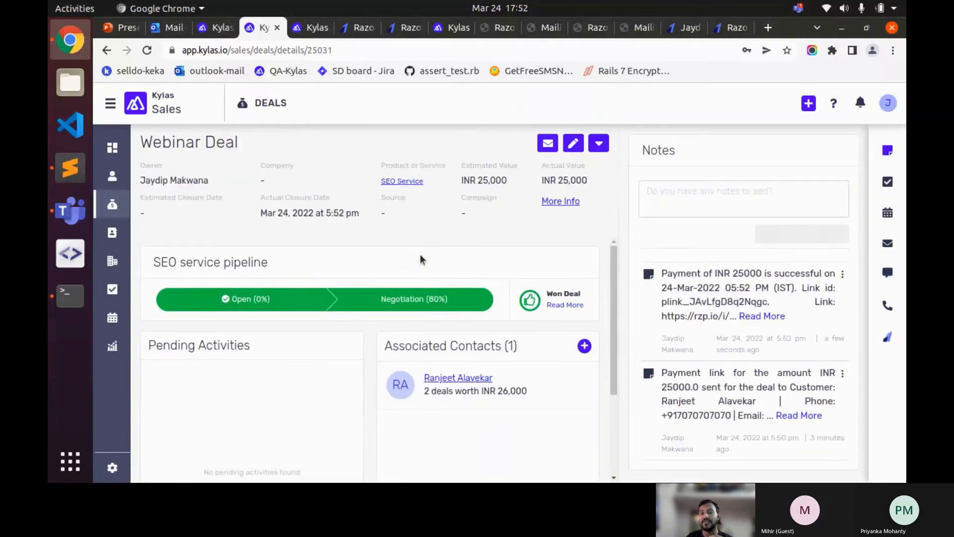
pyautogui.doubleClick(191, 259)
pyautogui.doubleClick(232, 260)
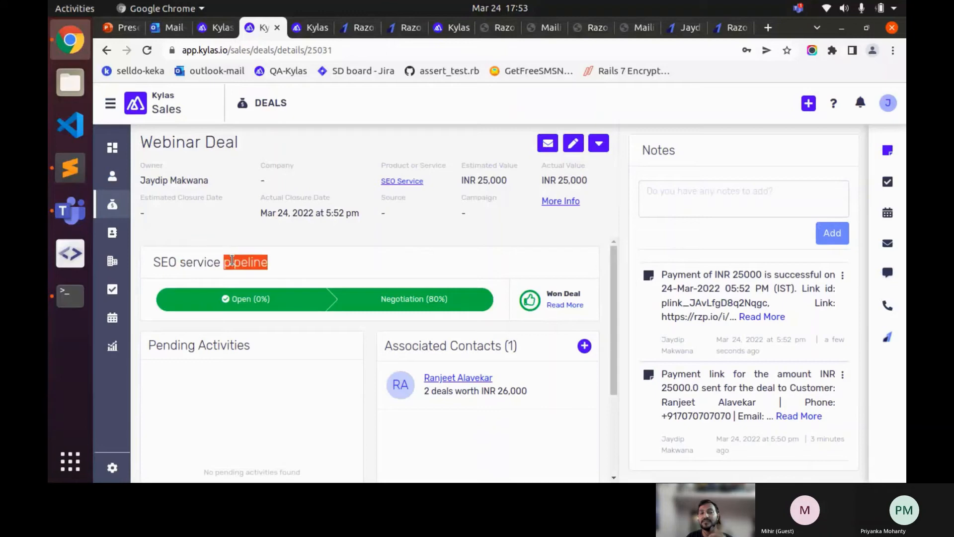
pyautogui.tripleClick(213, 261)
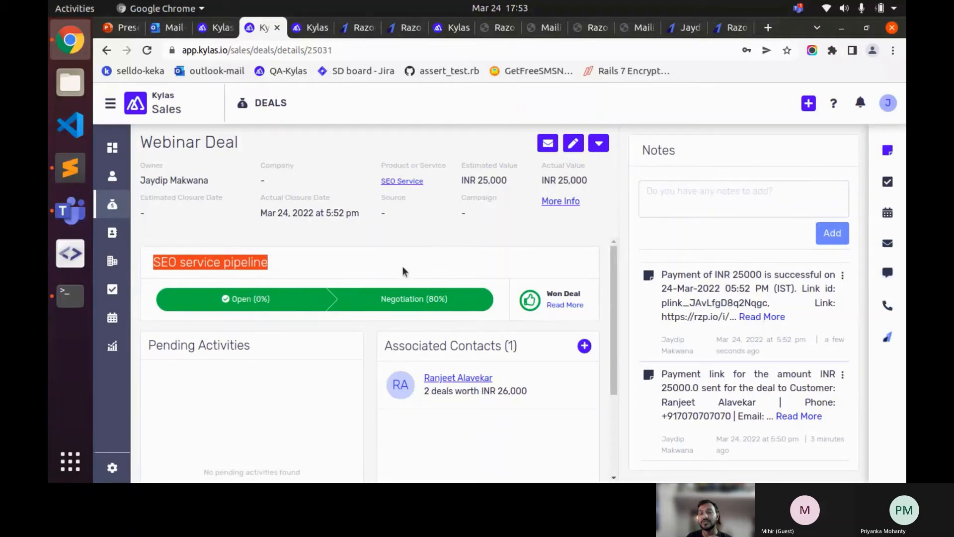
pyautogui.click(558, 306)
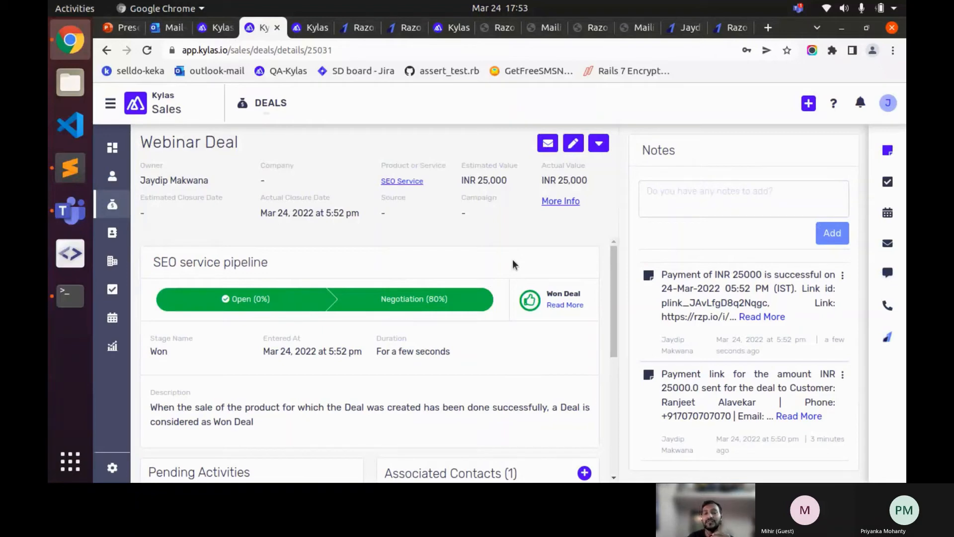
pyautogui.doubleClick(229, 257)
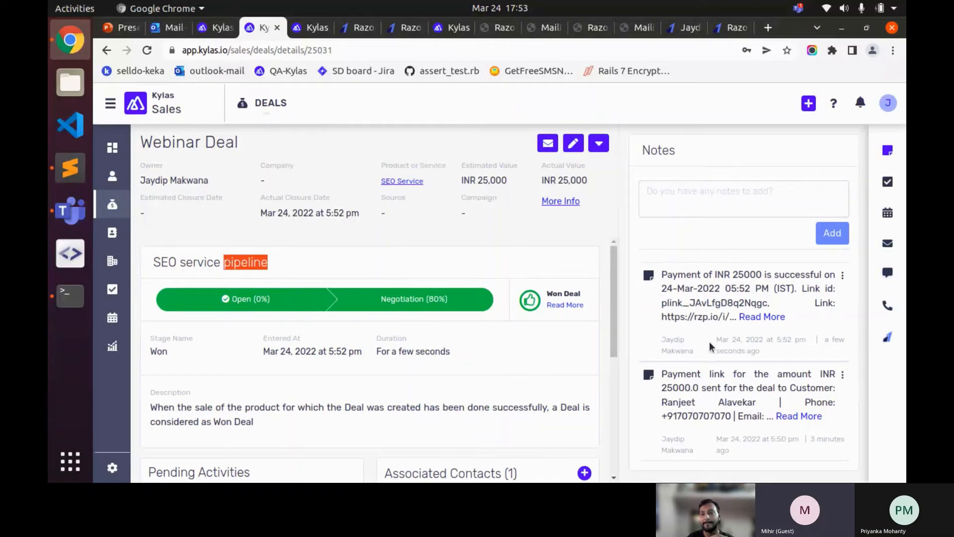
pyautogui.click(744, 318)
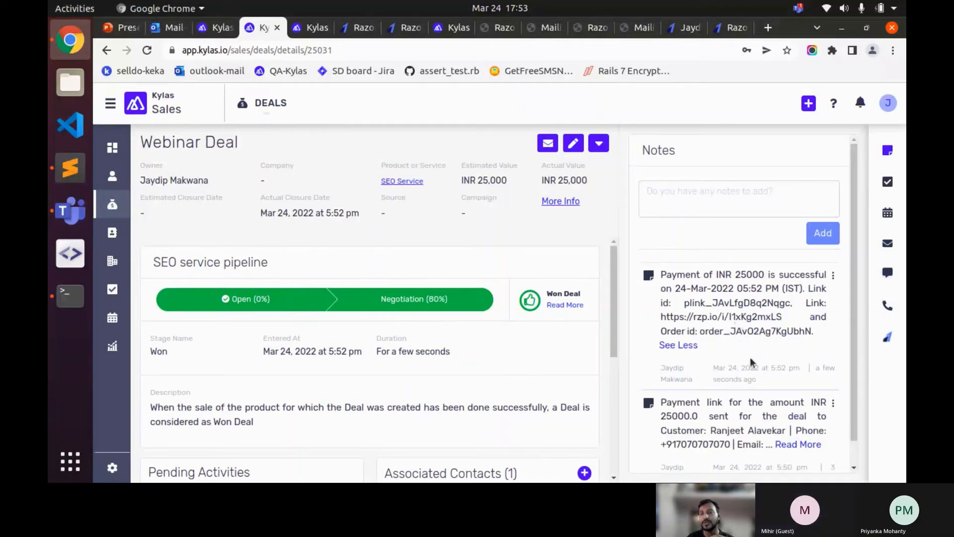
pyautogui.doubleClick(750, 274)
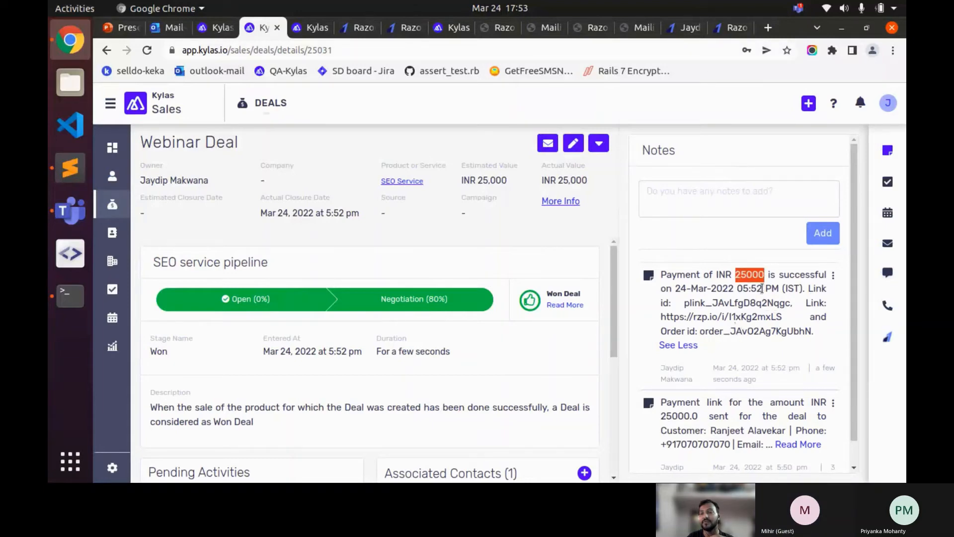
pyautogui.click(750, 275)
pyautogui.doubleClick(750, 275)
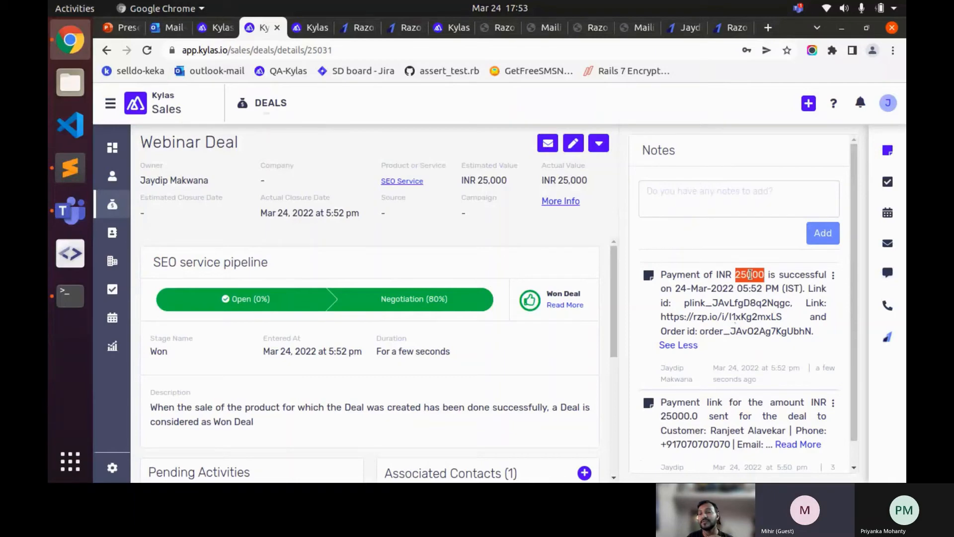
pyautogui.click(750, 275)
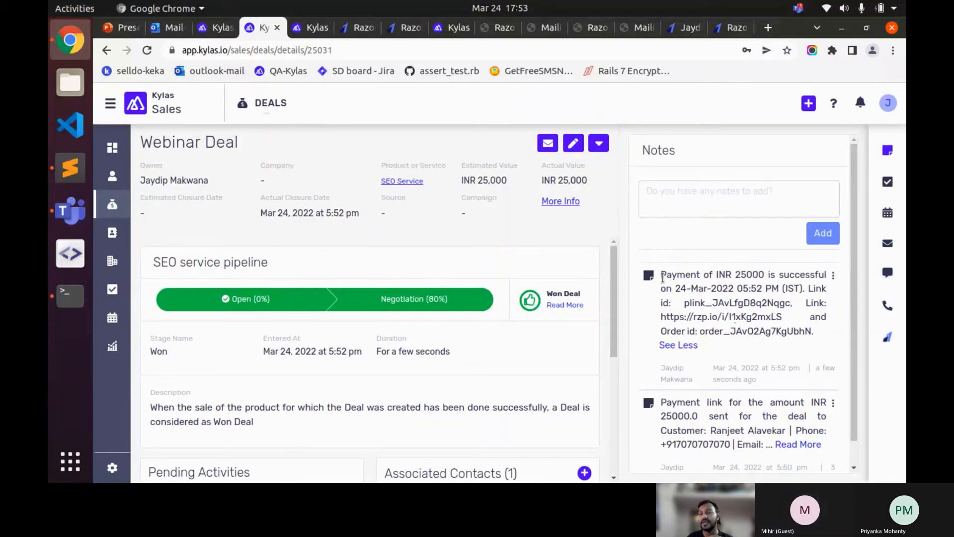
pyautogui.moveTo(662, 277); pyautogui.dragTo(815, 337)
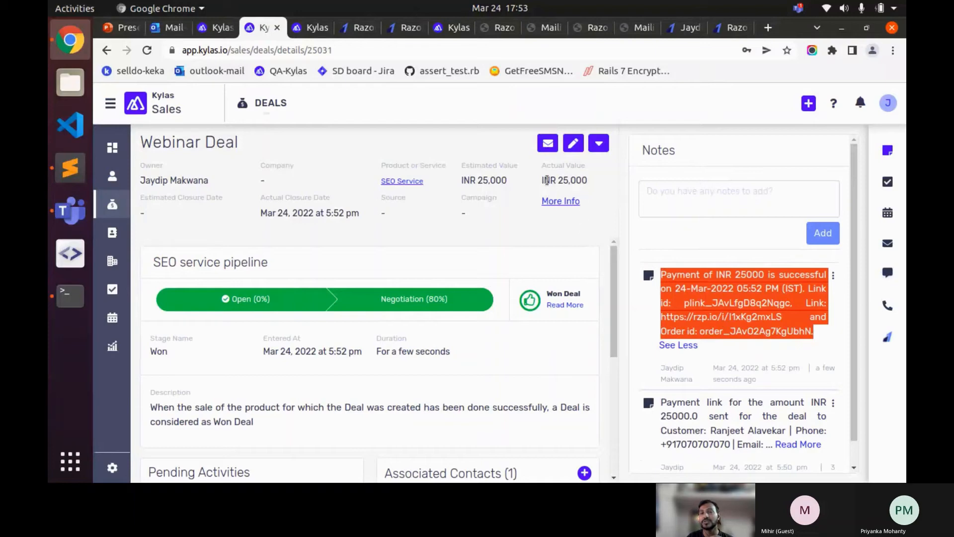
pyautogui.moveTo(542, 180); pyautogui.dragTo(586, 180)
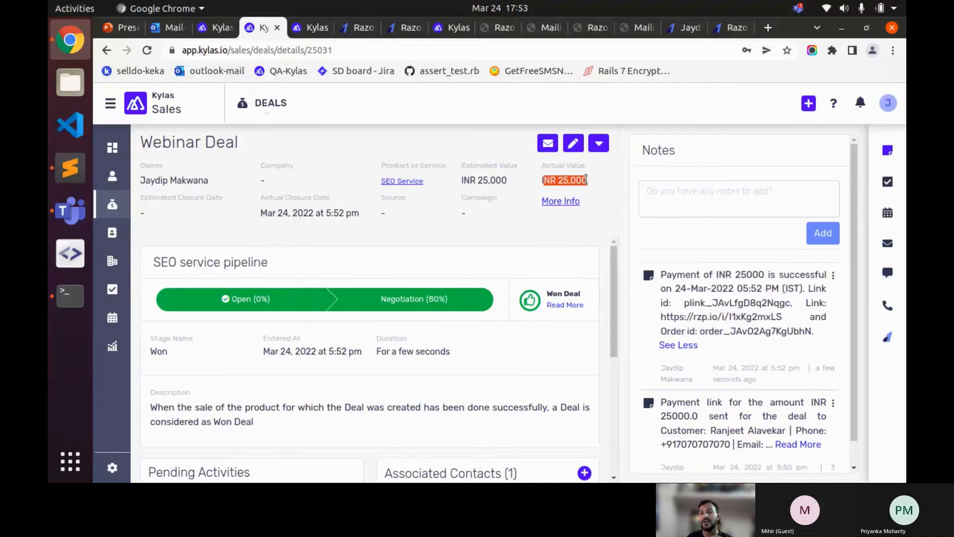
pyautogui.click(539, 183)
pyautogui.moveTo(541, 181); pyautogui.dragTo(581, 181)
pyautogui.moveTo(268, 262); pyautogui.dragTo(152, 262)
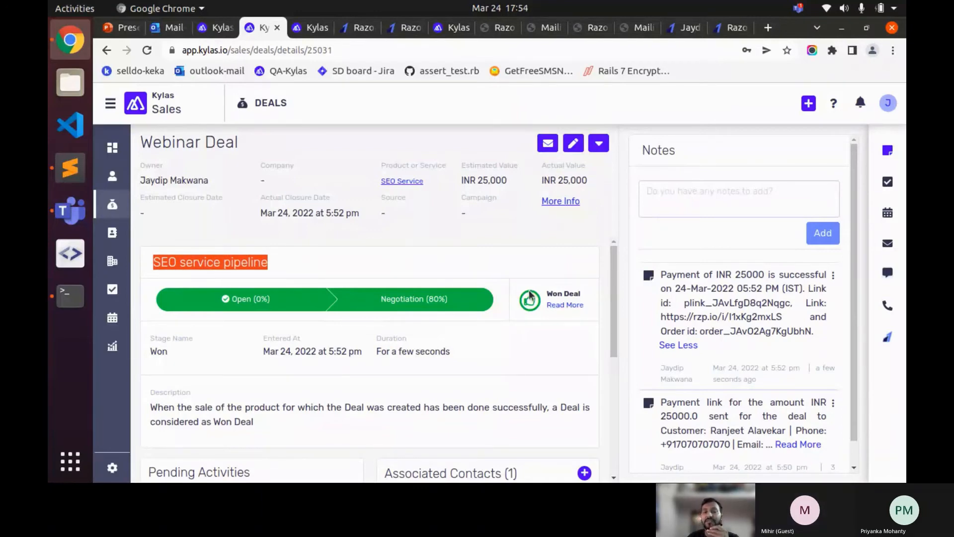
# - Move to the pipeline settings tab and switch from Kylas Sales to Kylas Marketplace
pyautogui.click(204, 29)
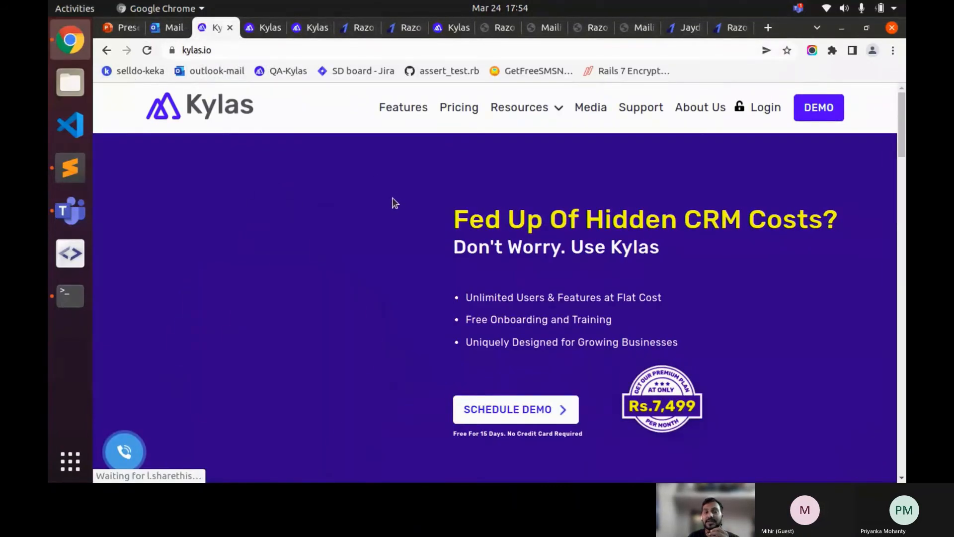
pyautogui.click(304, 33)
pyautogui.click(114, 105)
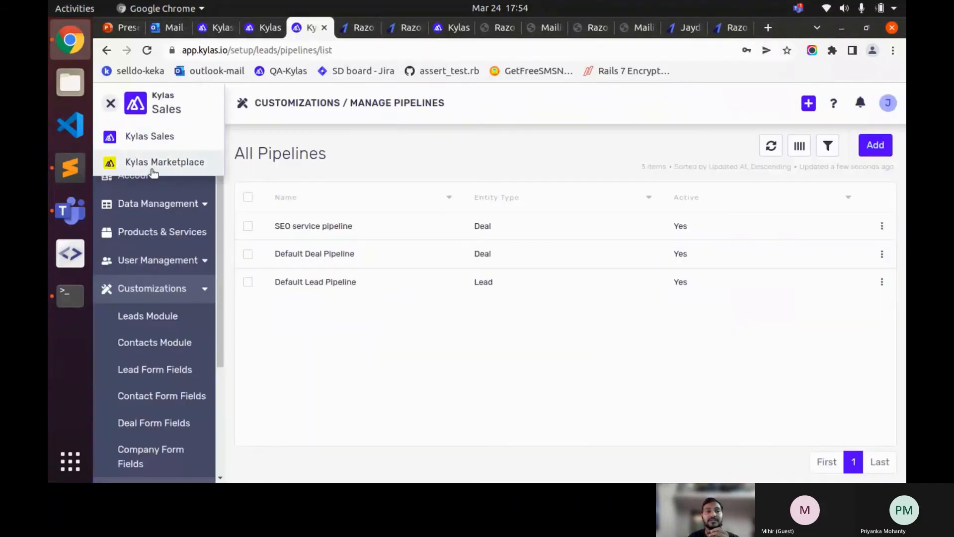
pyautogui.click(159, 160)
# - Open the After Payment Actions for the Razorpay app's connected account from Installed Apps
pyautogui.click(160, 176)
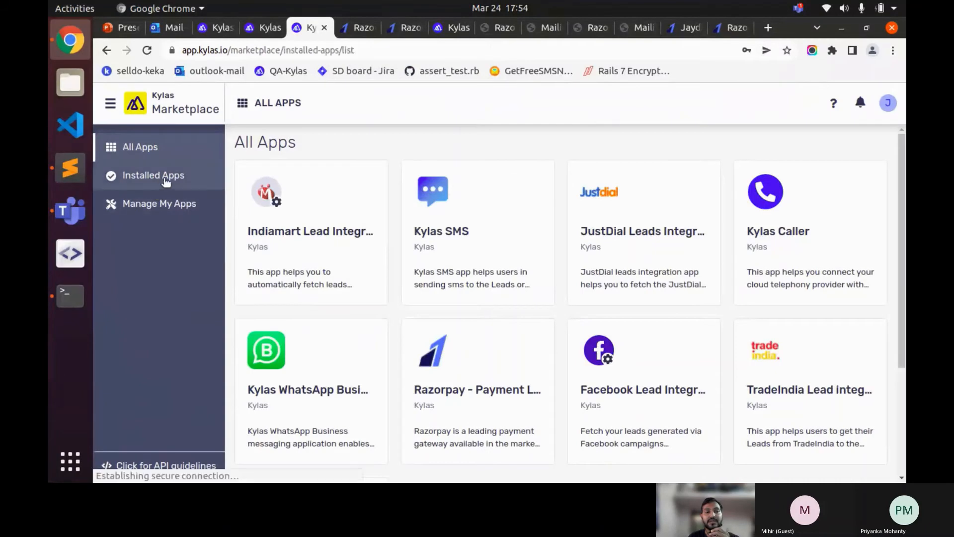
pyautogui.click(840, 188)
pyautogui.click(428, 222)
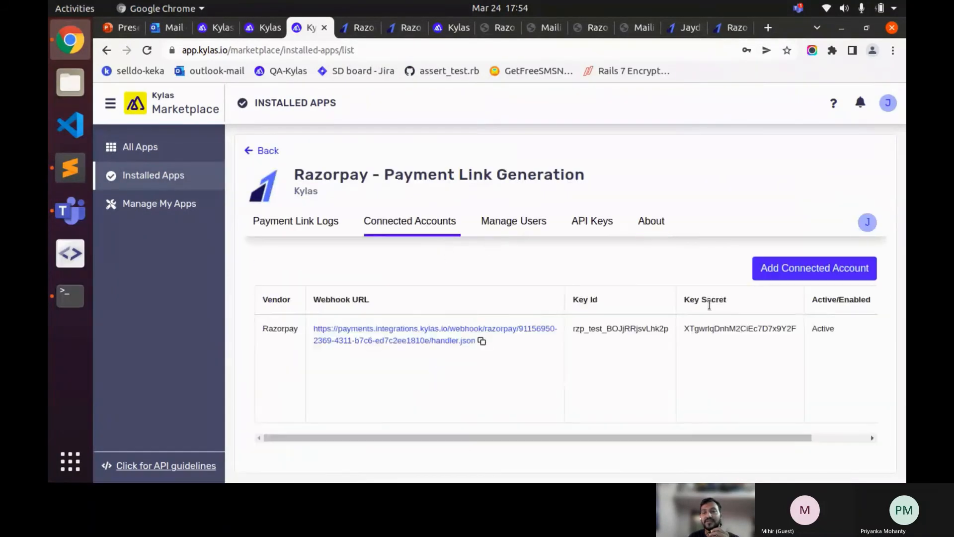
pyautogui.hscroll(2, 798, 346)
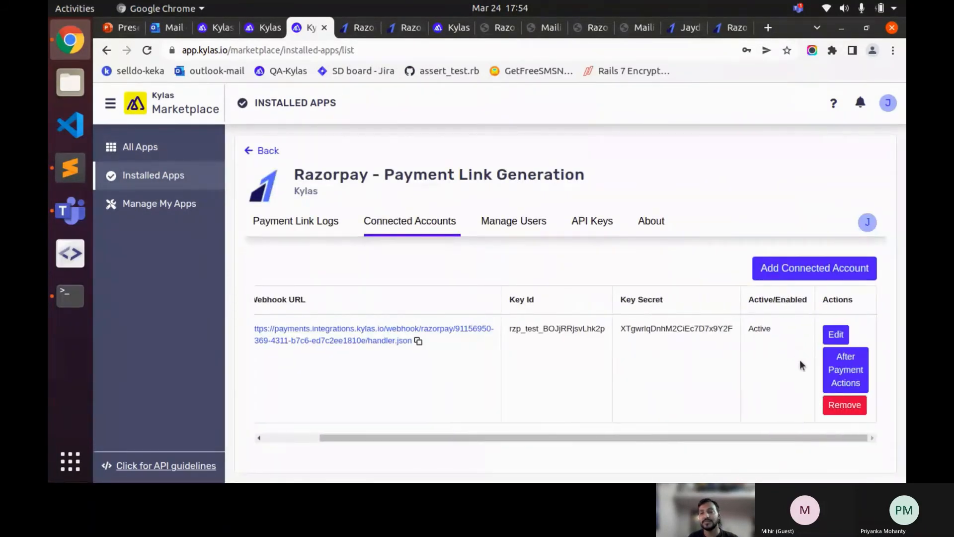
pyautogui.click(840, 369)
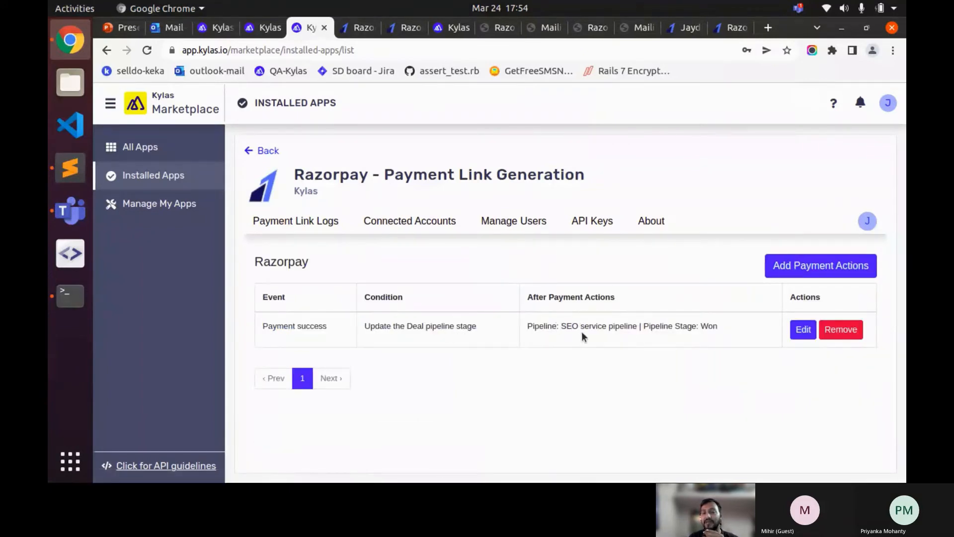
# - Highlight the SEO service pipeline and Won stage in the Payment success rule
pyautogui.moveTo(559, 326); pyautogui.dragTo(629, 325)
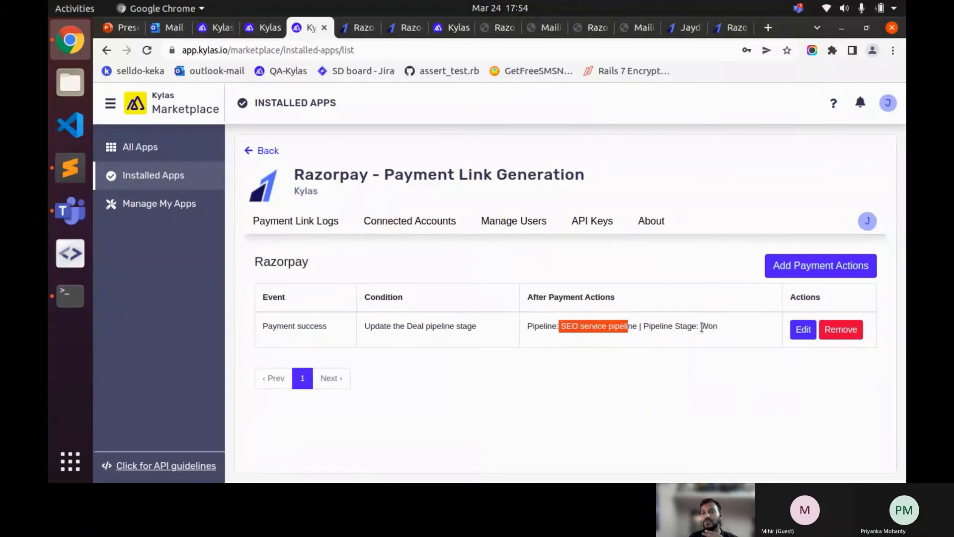
pyautogui.moveTo(701, 326); pyautogui.dragTo(717, 328)
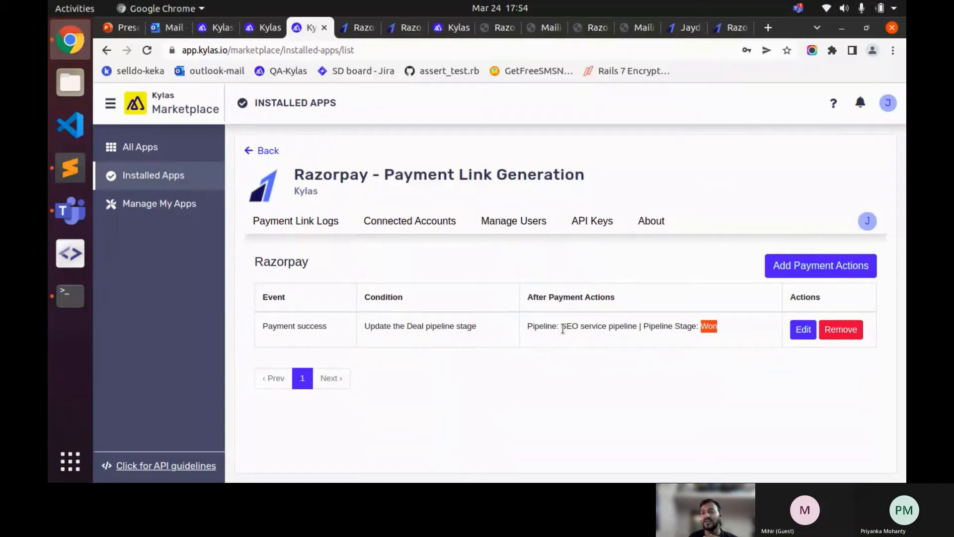
pyautogui.moveTo(562, 329); pyautogui.dragTo(631, 329)
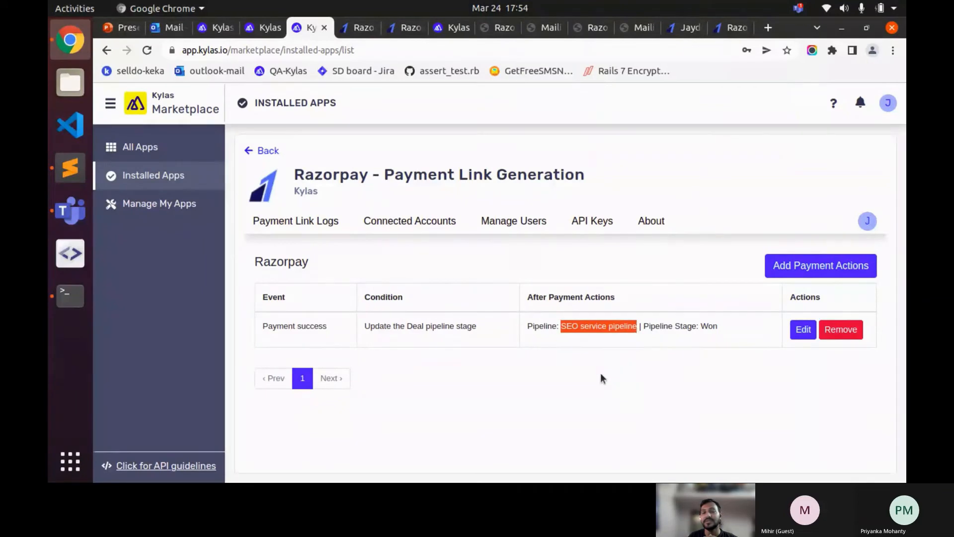
# - Review Razorpay's Webhooks and Reminders pages, then go back to Kylas Installed Apps
pyautogui.click(264, 35)
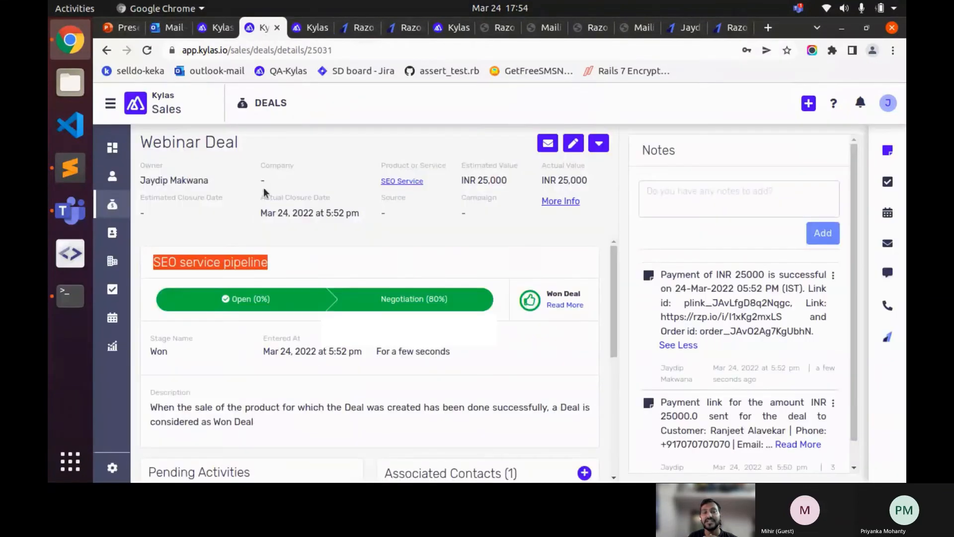
pyautogui.click(329, 256)
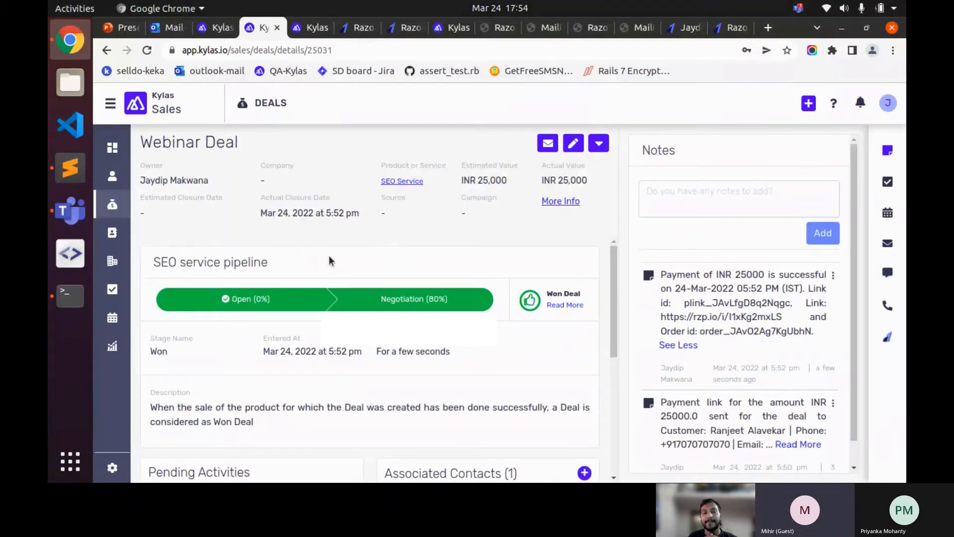
pyautogui.click(407, 30)
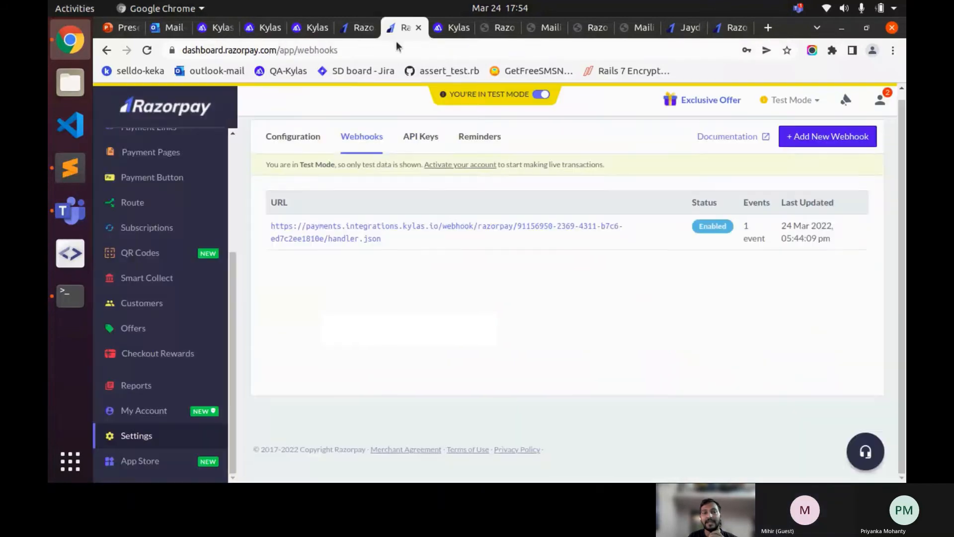
pyautogui.click(351, 28)
pyautogui.click(298, 32)
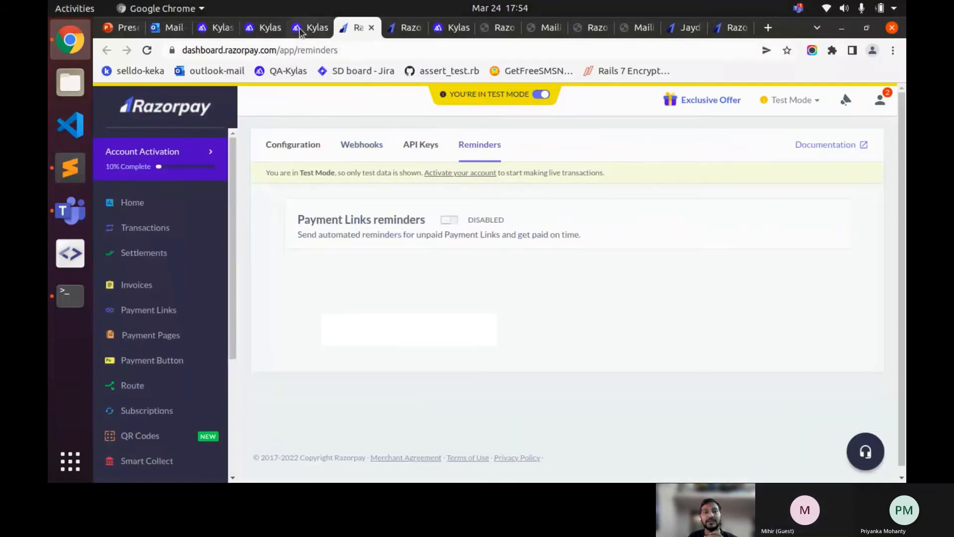
pyautogui.click(183, 175)
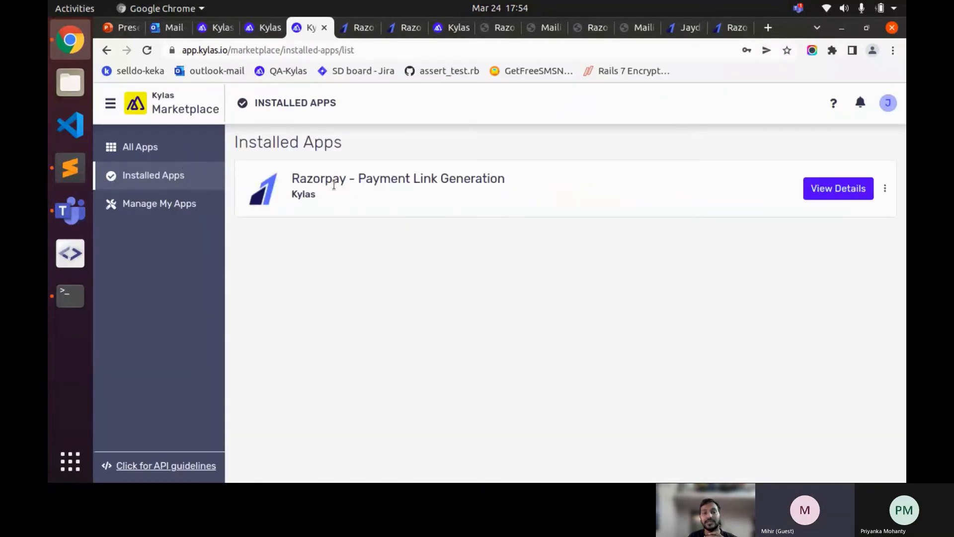
# - Dismiss the Outlook notification and reopen Razorpay's After Payment Actions showing SEO service pipeline, Won
pyautogui.click(831, 188)
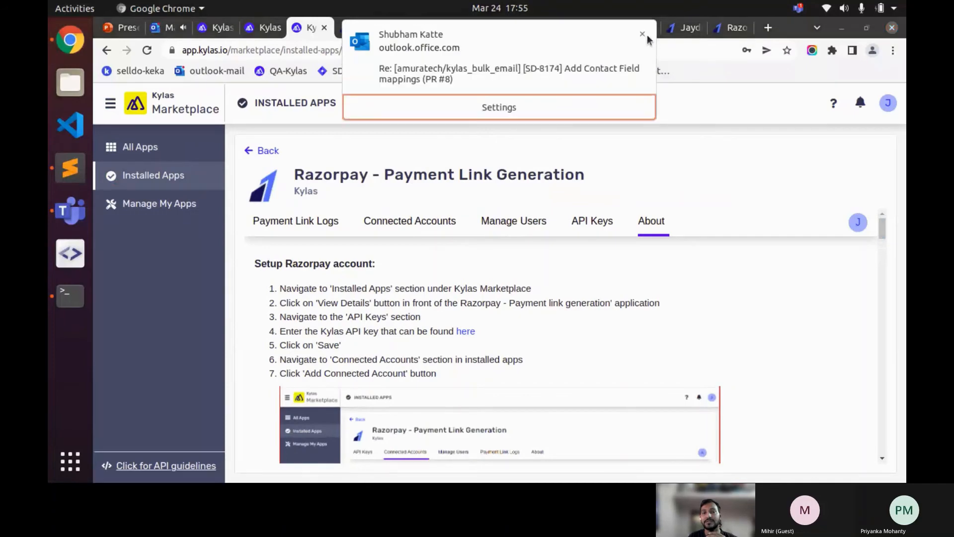
pyautogui.click(645, 32)
pyautogui.click(426, 226)
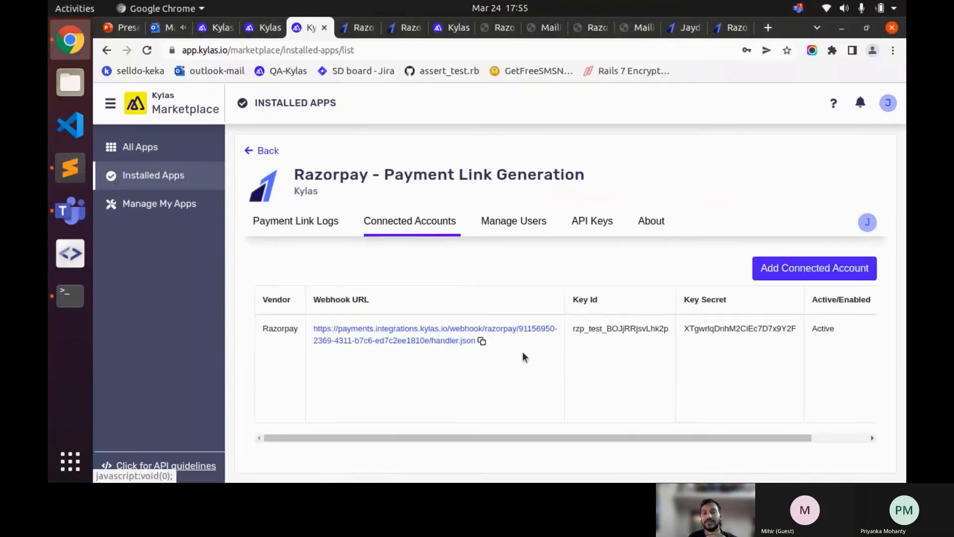
pyautogui.hscroll(1, 569, 434)
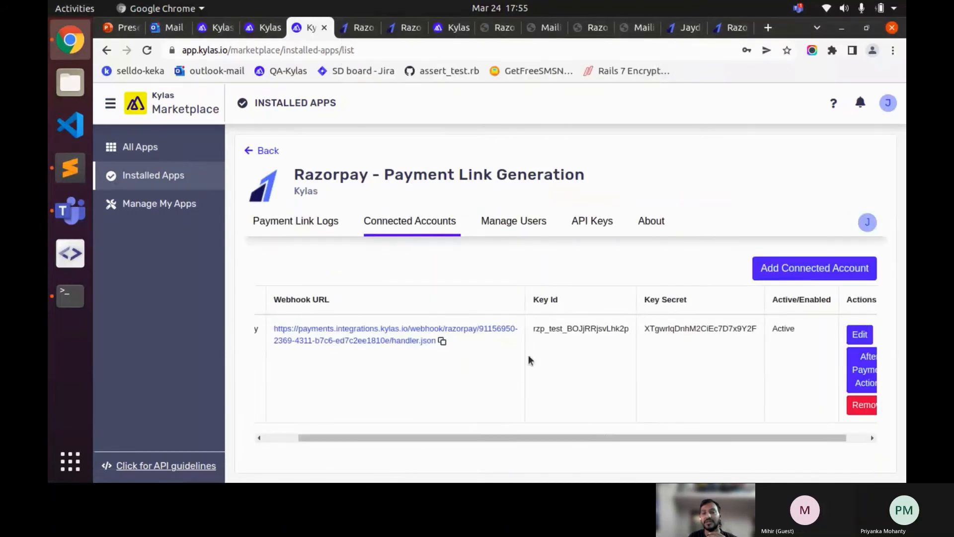
pyautogui.moveTo(714, 435); pyautogui.dragTo(758, 438)
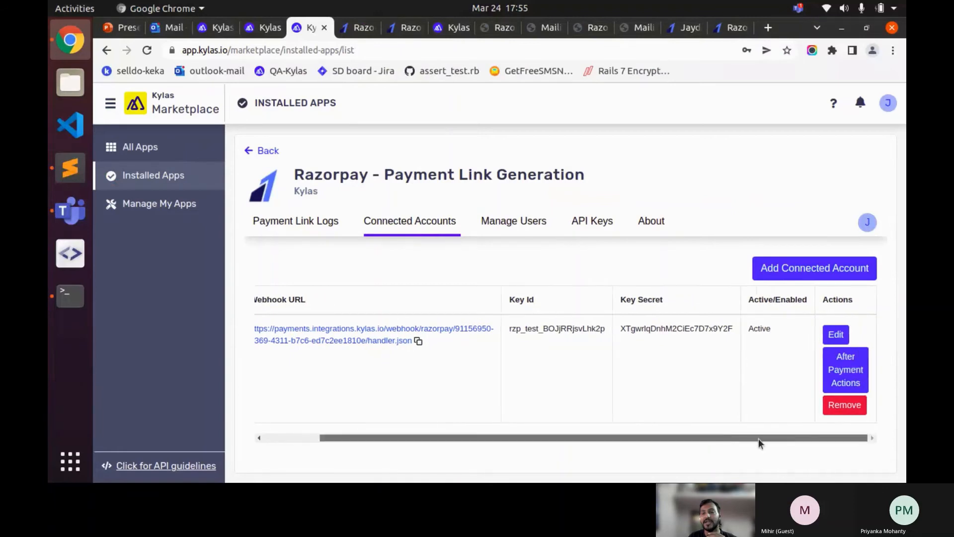
pyautogui.click(847, 371)
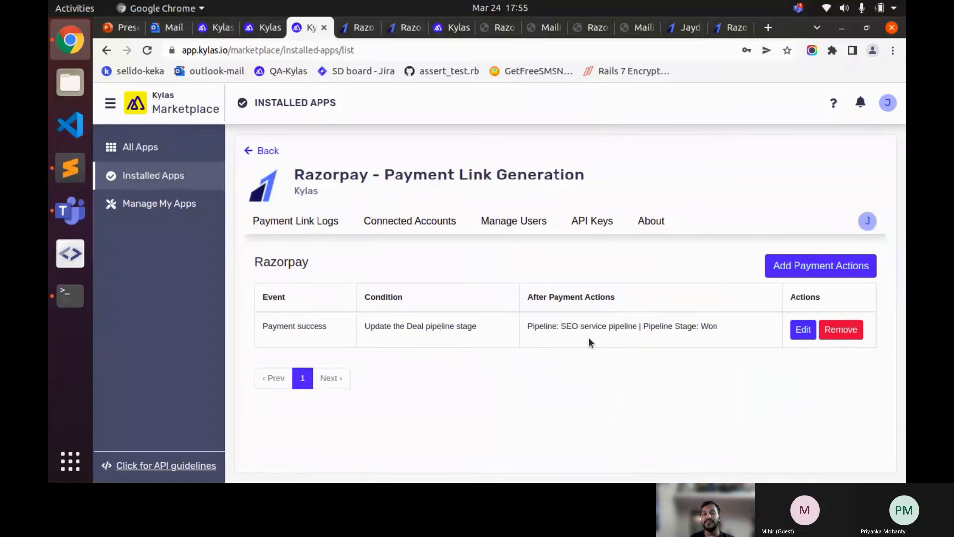
pyautogui.doubleClick(466, 325)
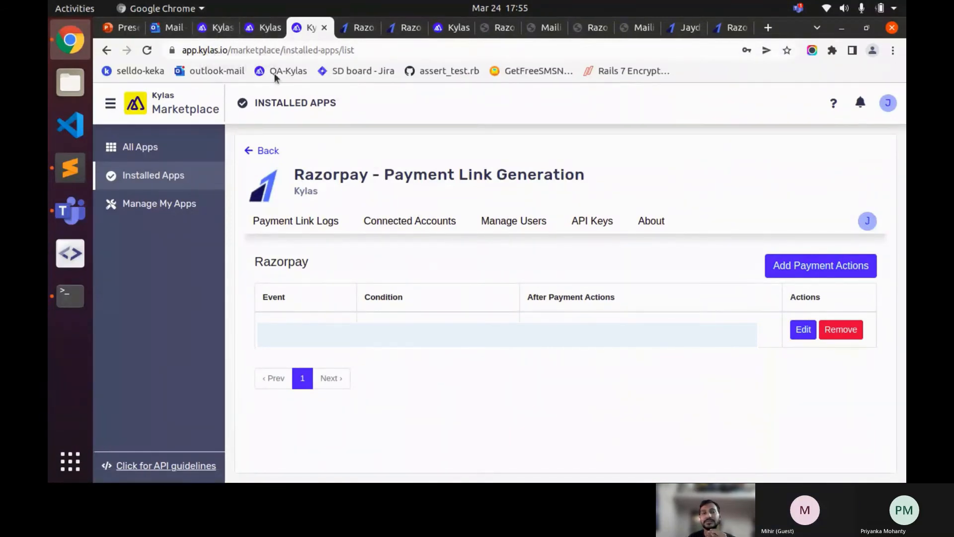
pyautogui.click(217, 33)
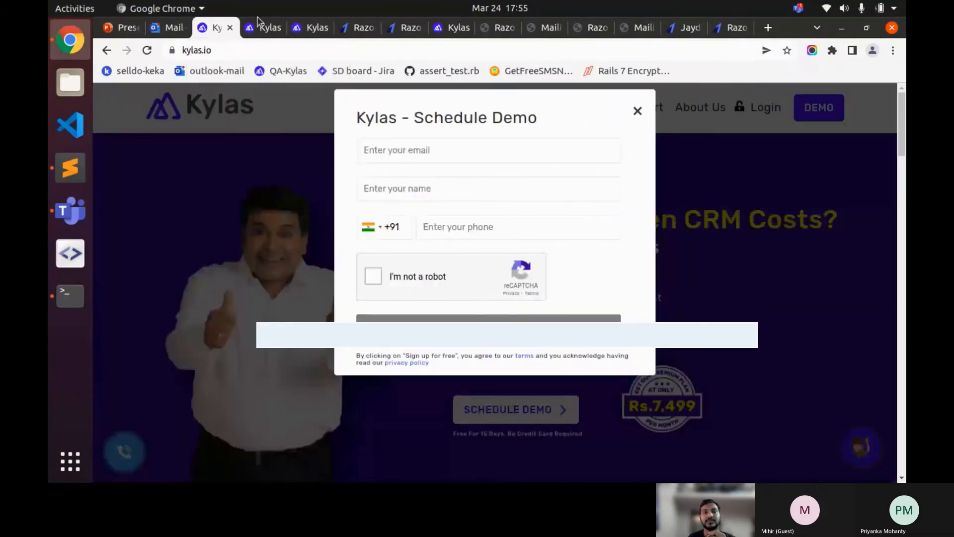
pyautogui.click(257, 22)
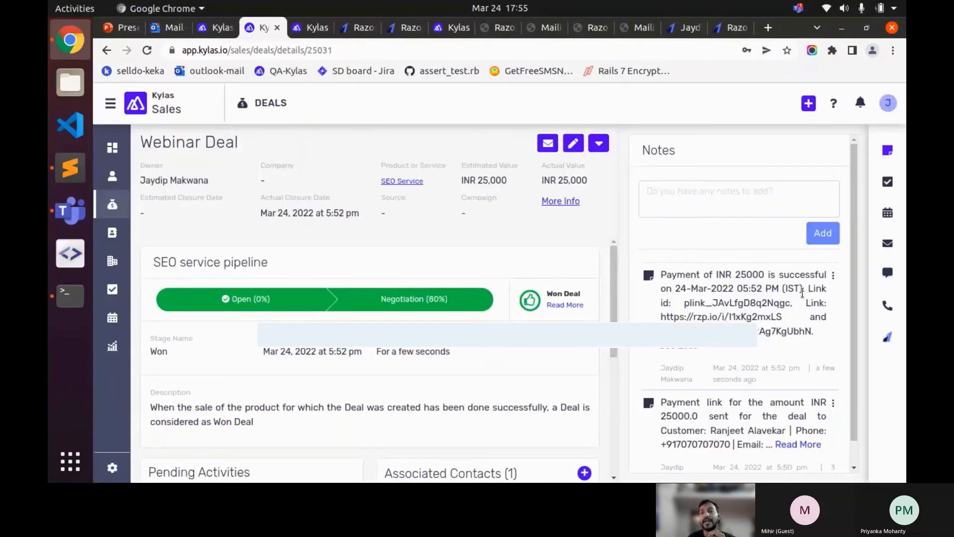
pyautogui.click(887, 338)
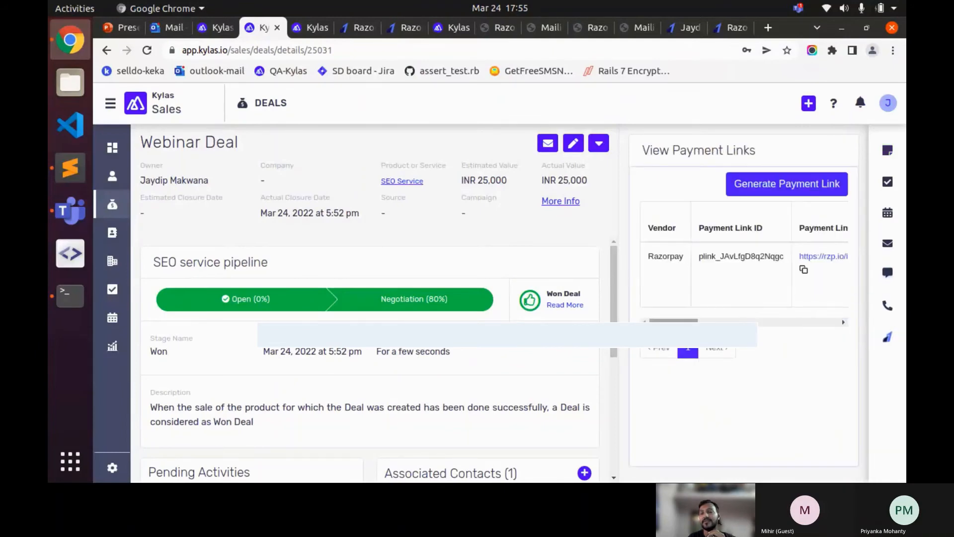
pyautogui.moveTo(673, 322); pyautogui.dragTo(720, 325)
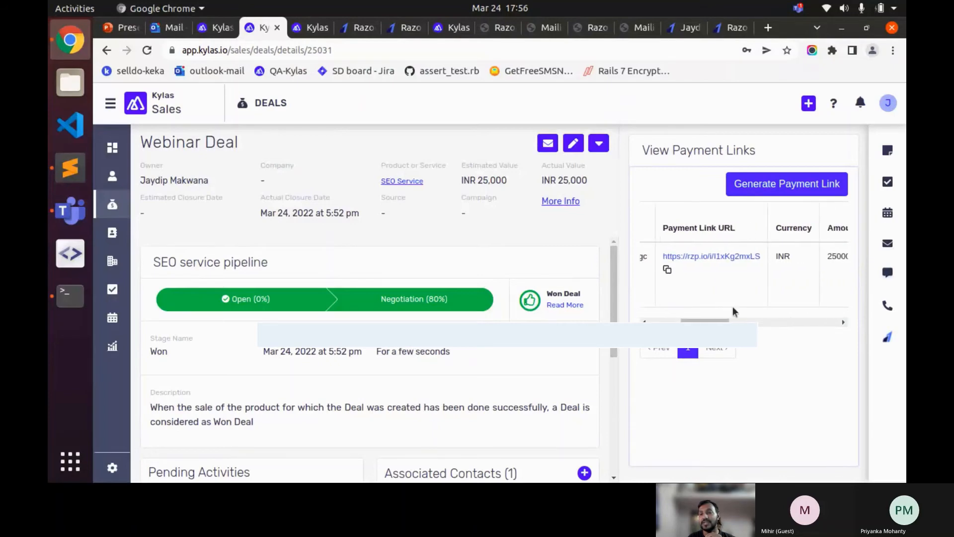
pyautogui.hscroll(5, 760, 291)
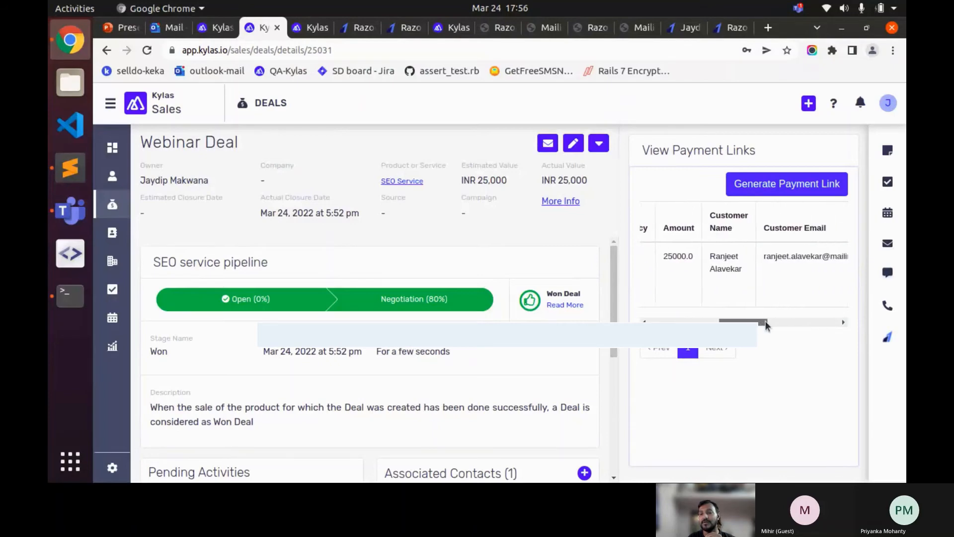
pyautogui.moveTo(762, 322); pyautogui.dragTo(813, 323)
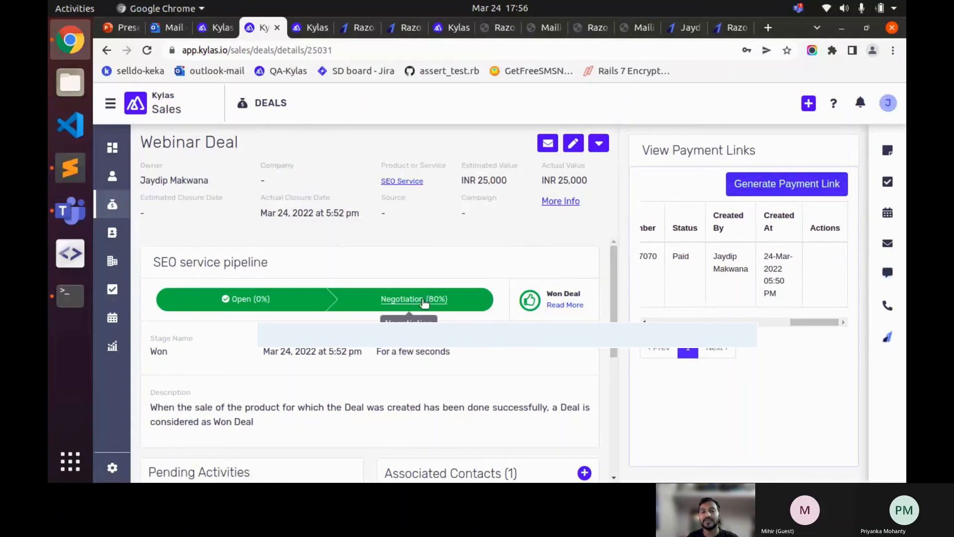
# - Move the Webinar Deal back to Negotiation and start a new payment link for 25000
pyautogui.click(424, 304)
pyautogui.click(550, 351)
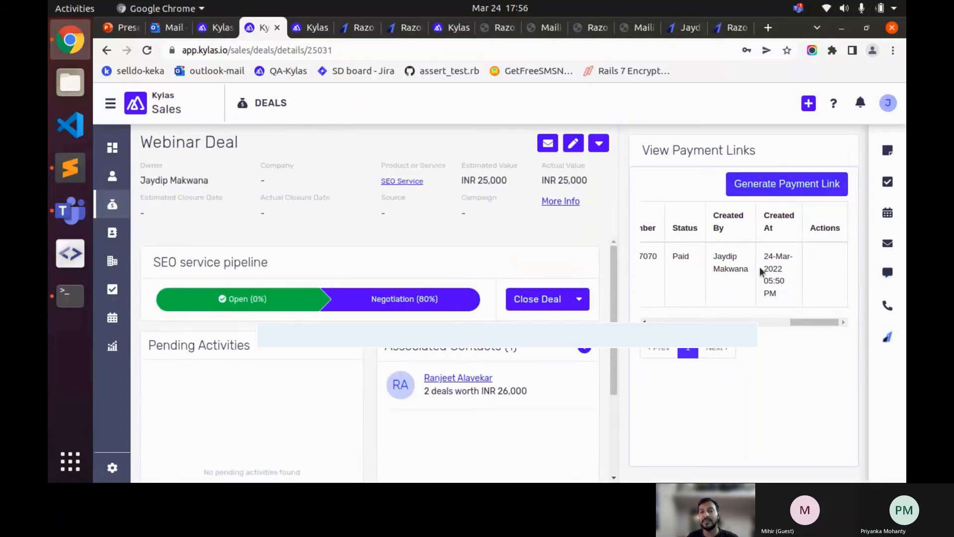
pyautogui.click(795, 185)
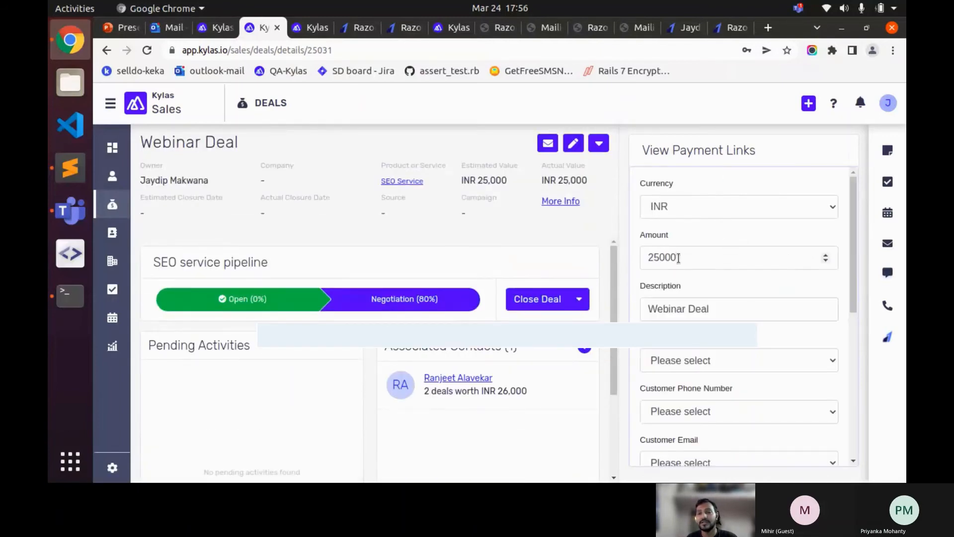
pyautogui.doubleClick(678, 257)
pyautogui.click(700, 258)
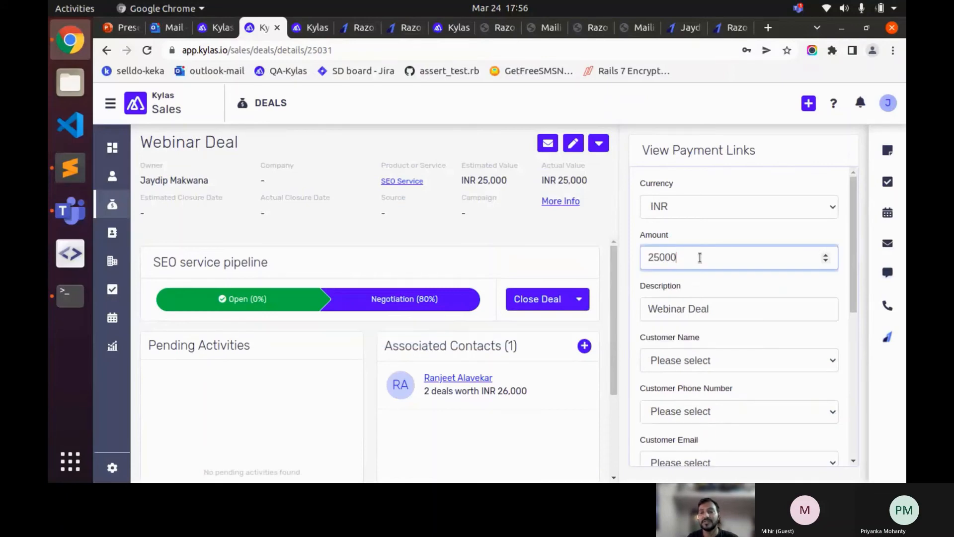
pyautogui.doubleClick(700, 257)
pyautogui.click(700, 257)
pyautogui.scroll(-2, 770, 247)
pyautogui.scroll(-2, 720, 271)
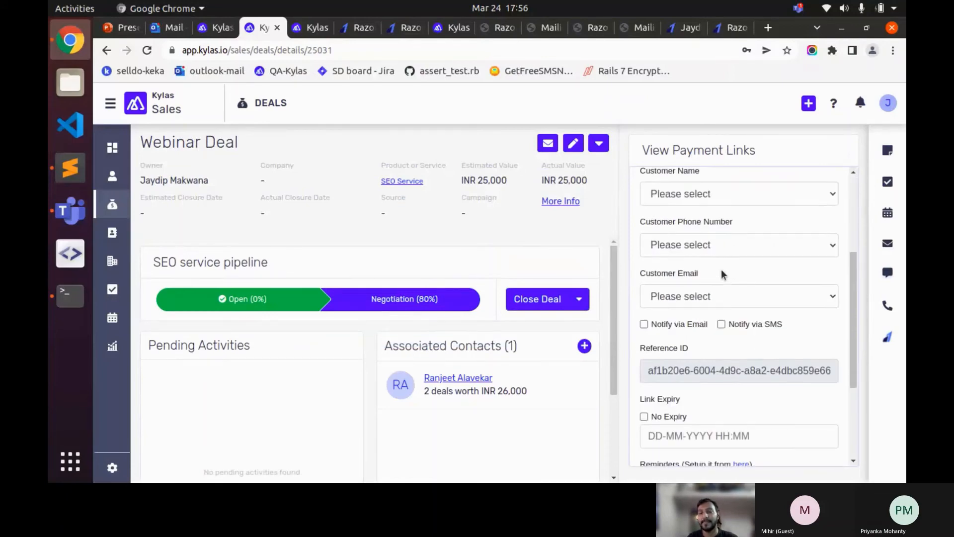
# - Choose the deal's contact as customer and enable Notify via Email and No Expiry
pyautogui.click(709, 199)
pyautogui.click(701, 223)
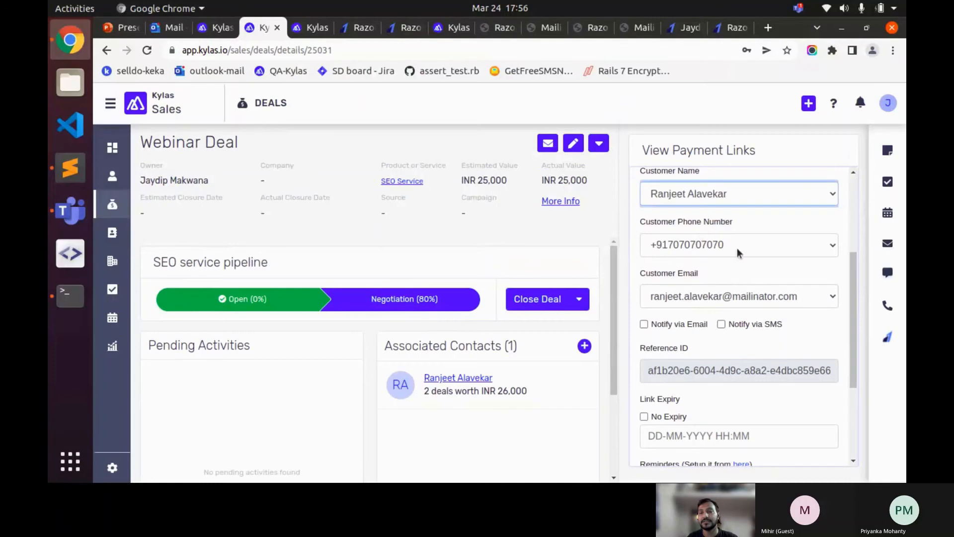
pyautogui.click(678, 325)
pyautogui.scroll(-1, 753, 343)
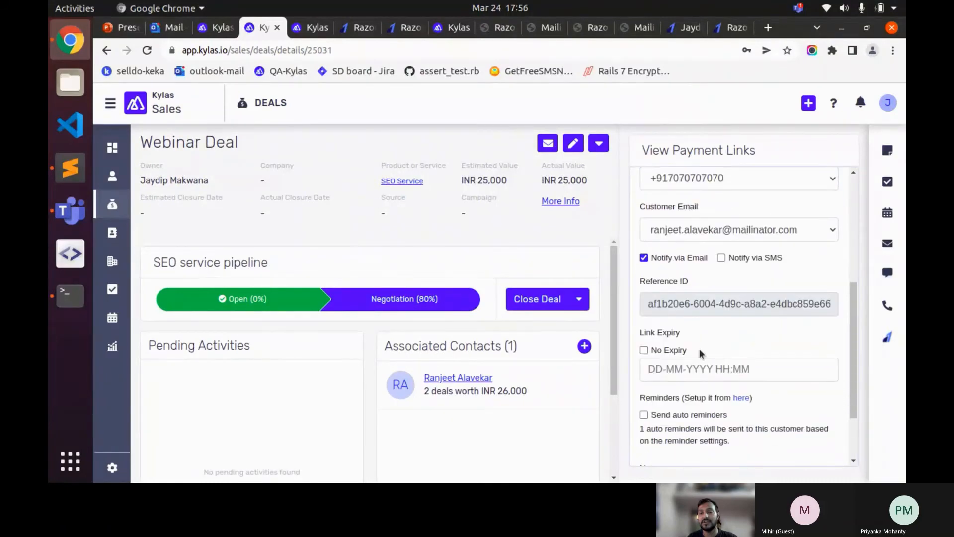
pyautogui.click(667, 349)
pyautogui.scroll(-1, 741, 334)
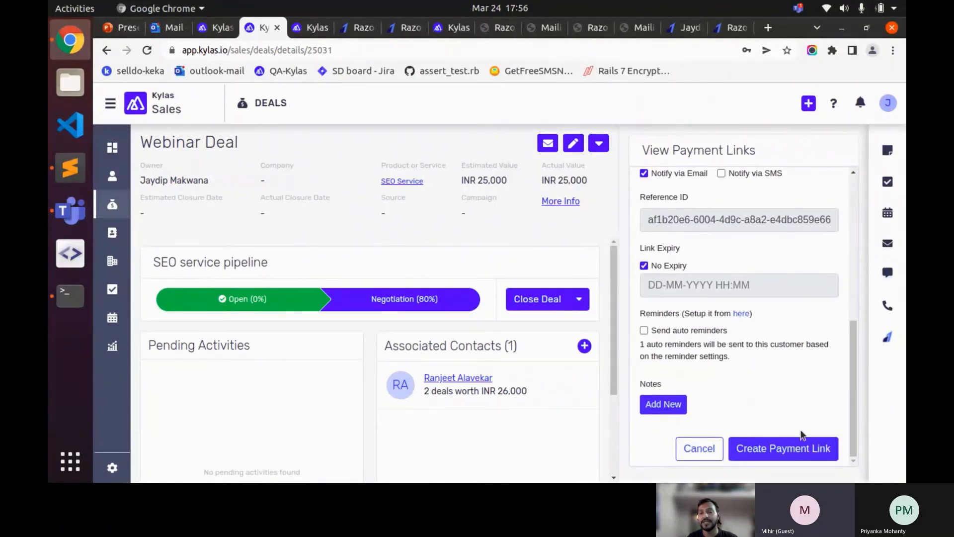
pyautogui.scroll(4, 771, 371)
pyautogui.scroll(2, 769, 365)
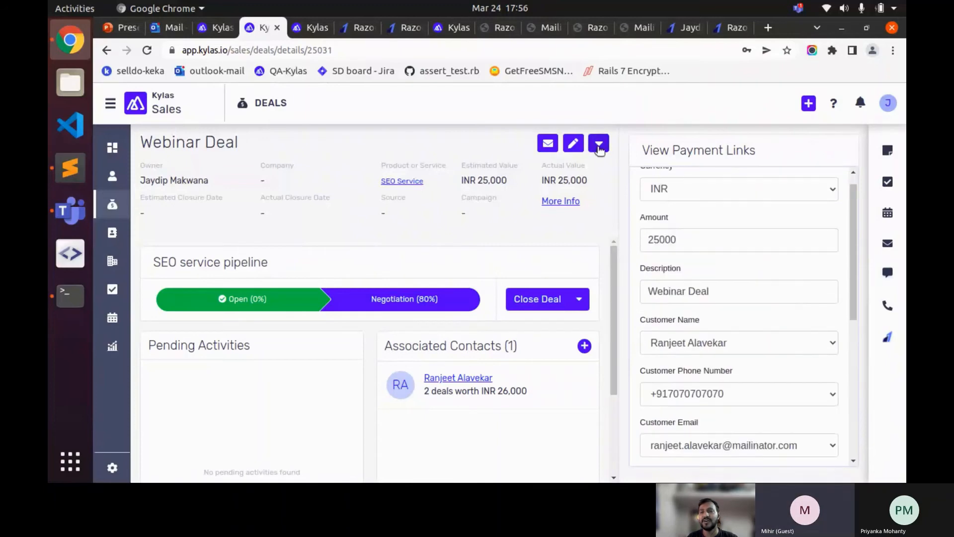
# - Close the duplicate payment link form and cancel, leaving the payment links unchanged
pyautogui.click(599, 143)
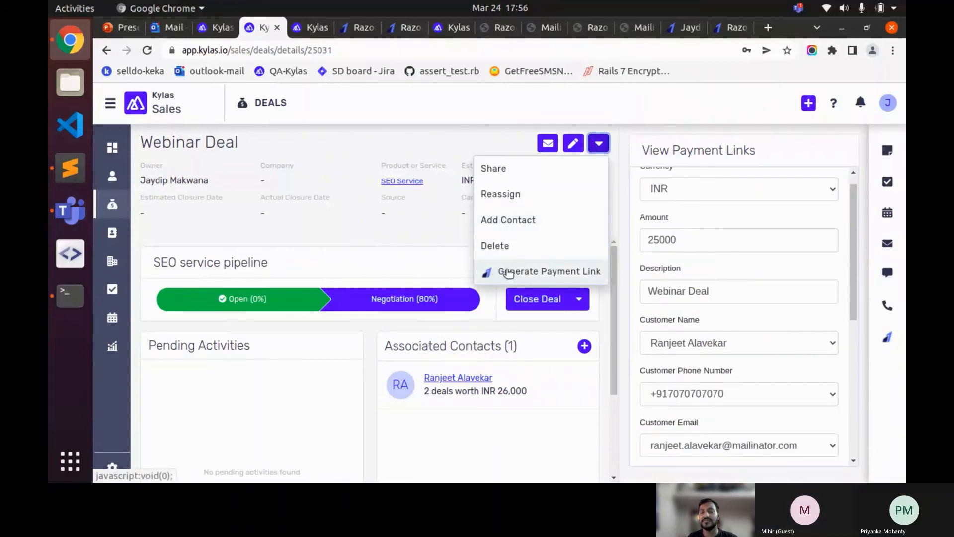
pyautogui.click(508, 273)
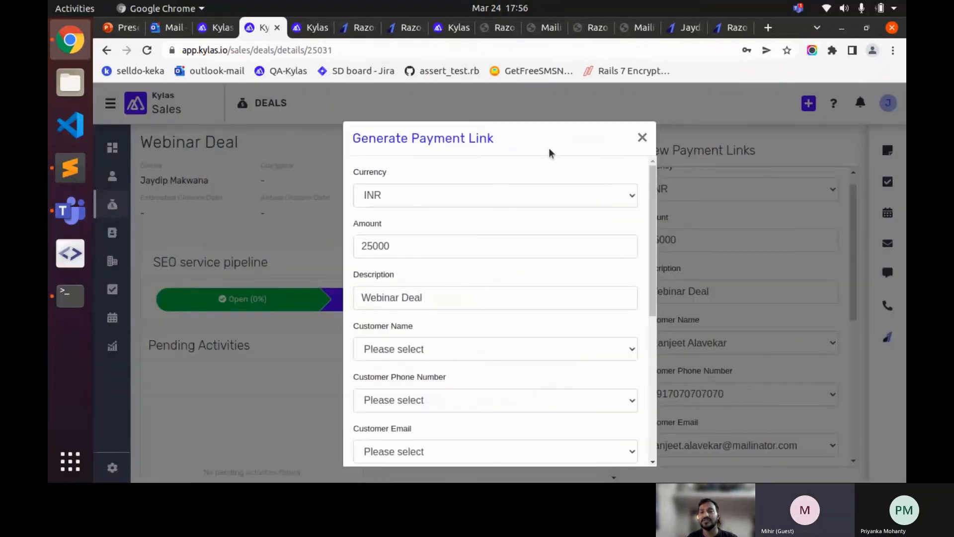
pyautogui.click(642, 138)
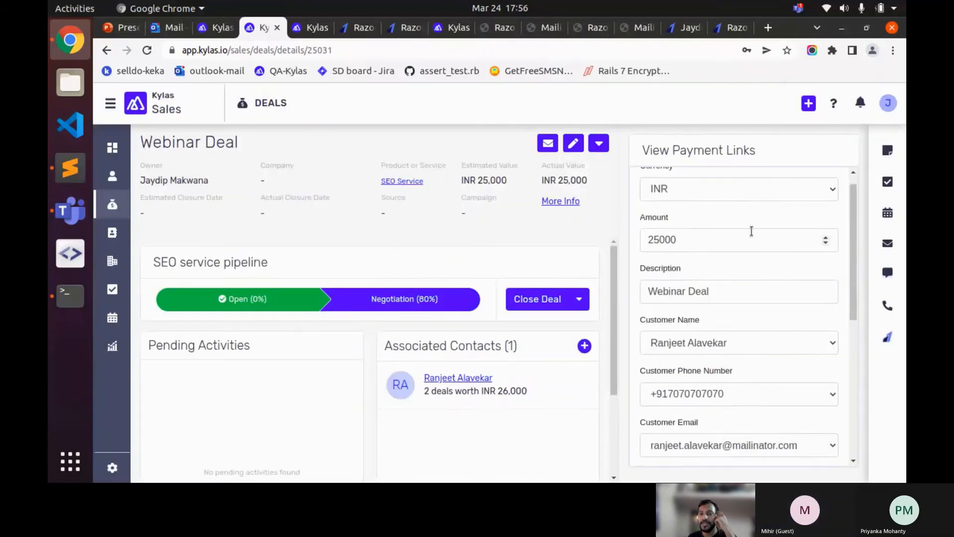
pyautogui.scroll(1, 748, 231)
pyautogui.scroll(-1, 745, 231)
pyautogui.scroll(-5, 745, 230)
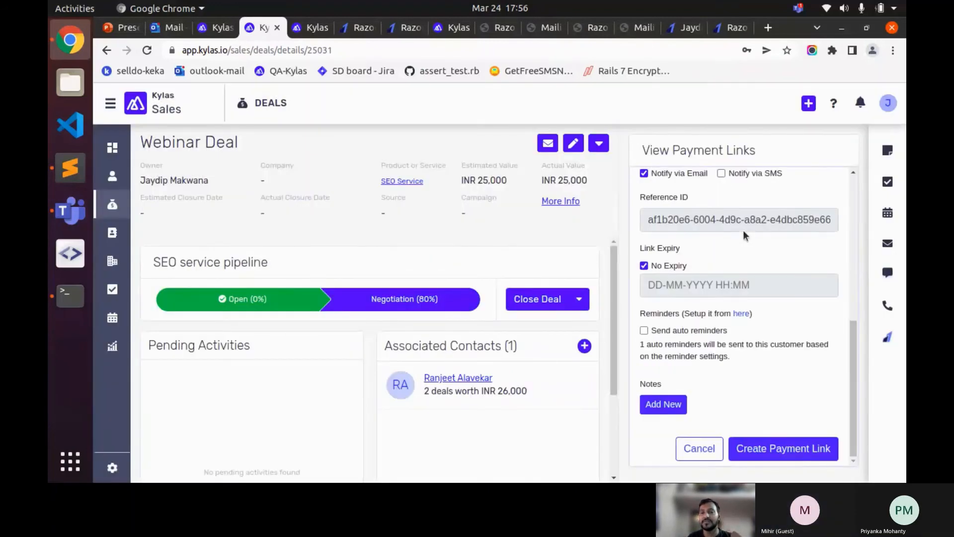
pyautogui.scroll(3, 743, 231)
pyautogui.scroll(3, 743, 230)
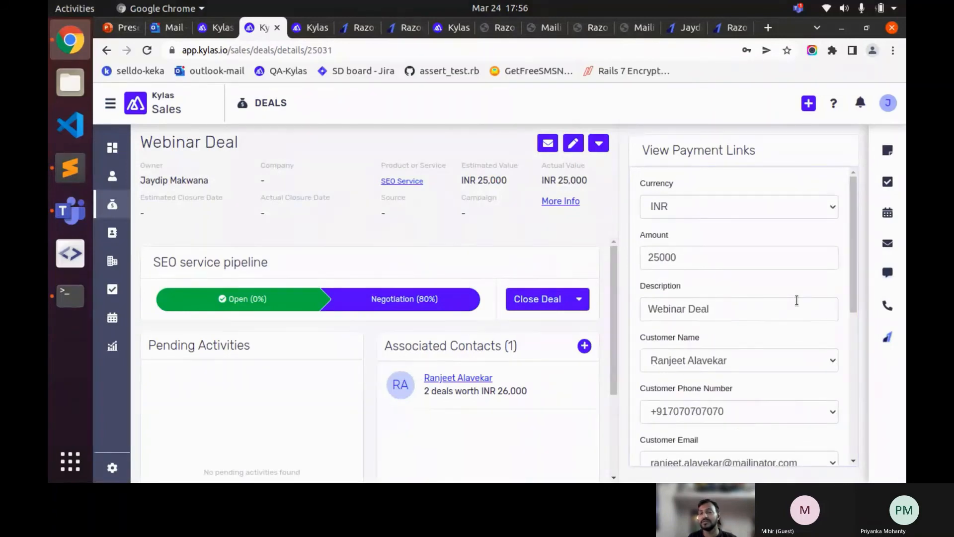
pyautogui.scroll(-5, 794, 304)
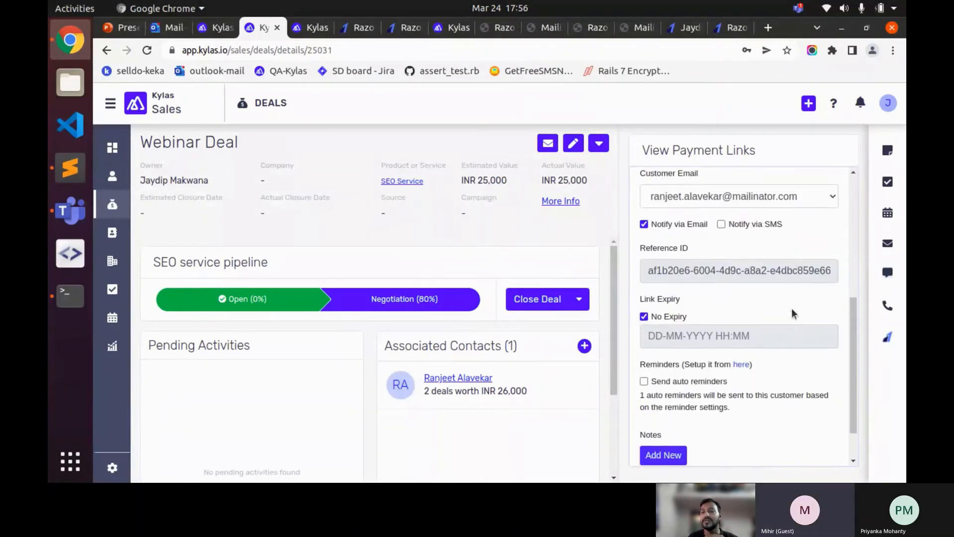
pyautogui.click(700, 449)
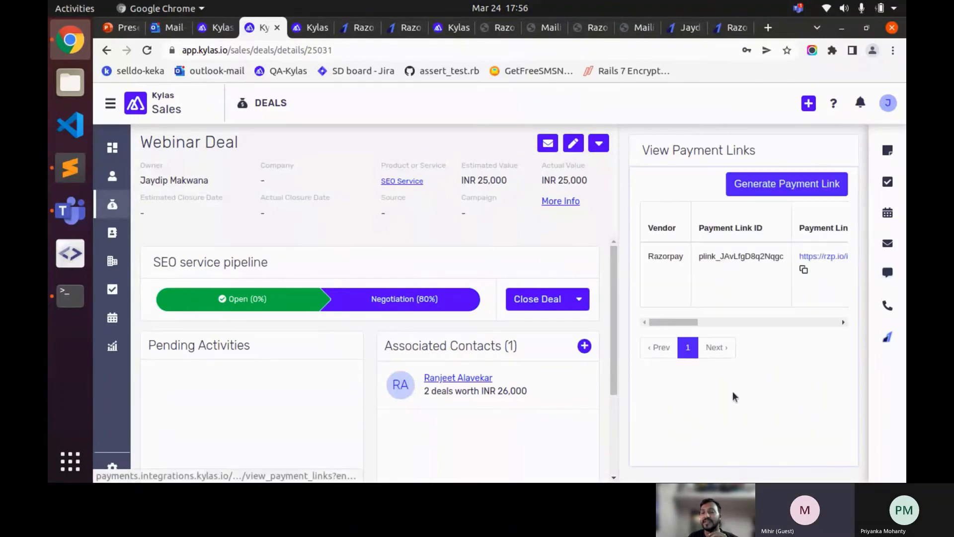
# - Copy the rzp.io Payment Link URL from the Webinar Deal's payment links table
pyautogui.moveTo(687, 324); pyautogui.dragTo(658, 324)
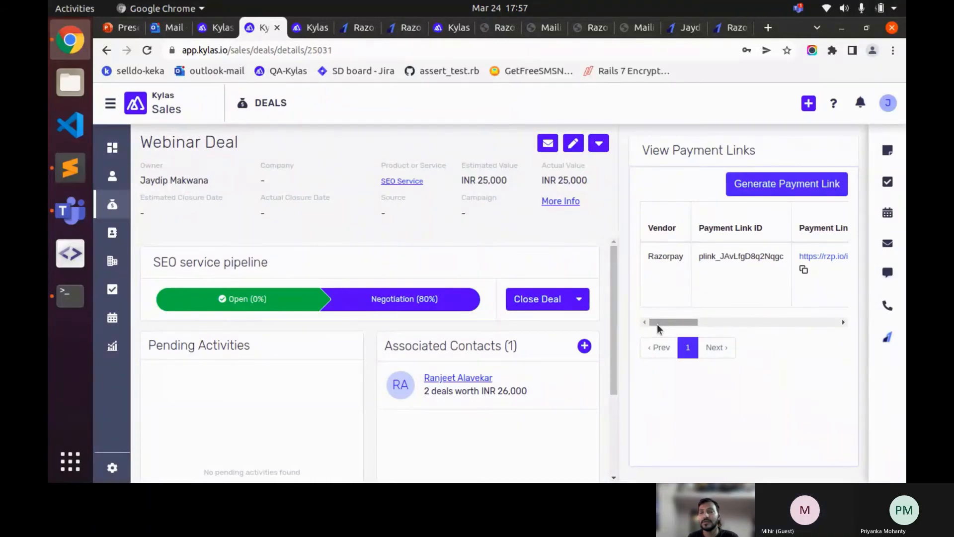
pyautogui.moveTo(665, 324)
pyautogui.mouseDown()
pyautogui.moveTo(745, 326)
pyautogui.moveTo(666, 331)
pyautogui.moveTo(691, 328)
pyautogui.moveTo(682, 324)
pyautogui.mouseUp()
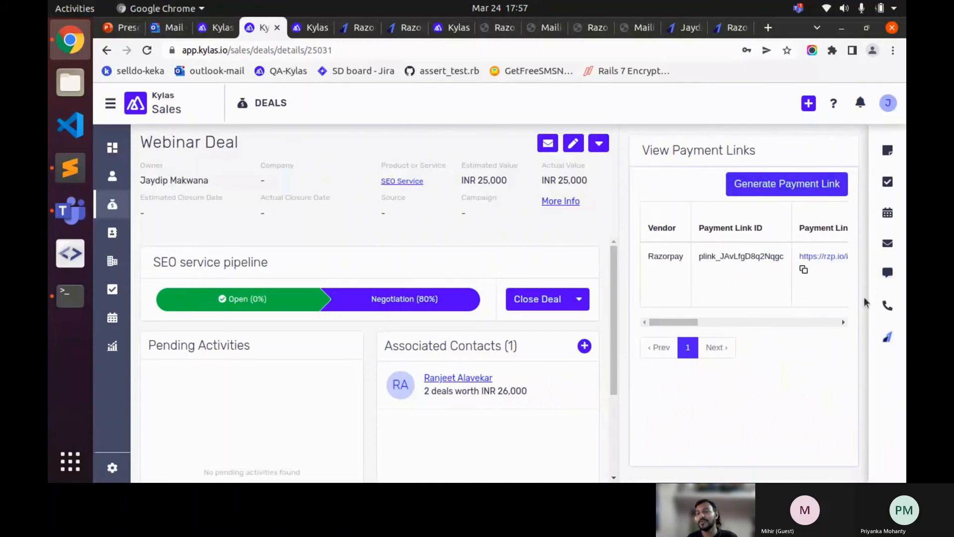
pyautogui.click(803, 270)
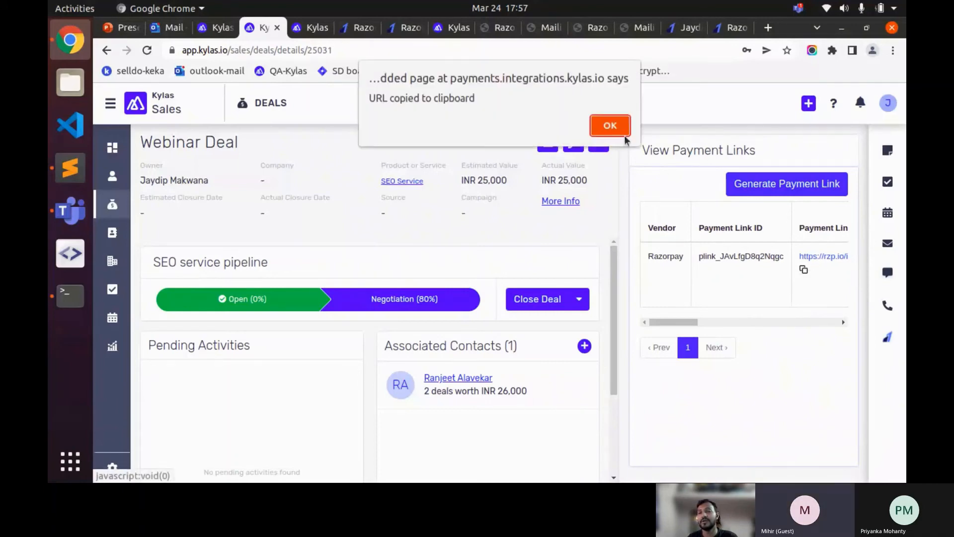
pyautogui.click(612, 125)
pyautogui.moveTo(673, 322)
pyautogui.mouseDown()
pyautogui.moveTo(695, 323)
pyautogui.moveTo(668, 319)
pyautogui.moveTo(691, 320)
pyautogui.moveTo(678, 319)
pyautogui.mouseUp()
pyautogui.click(774, 270)
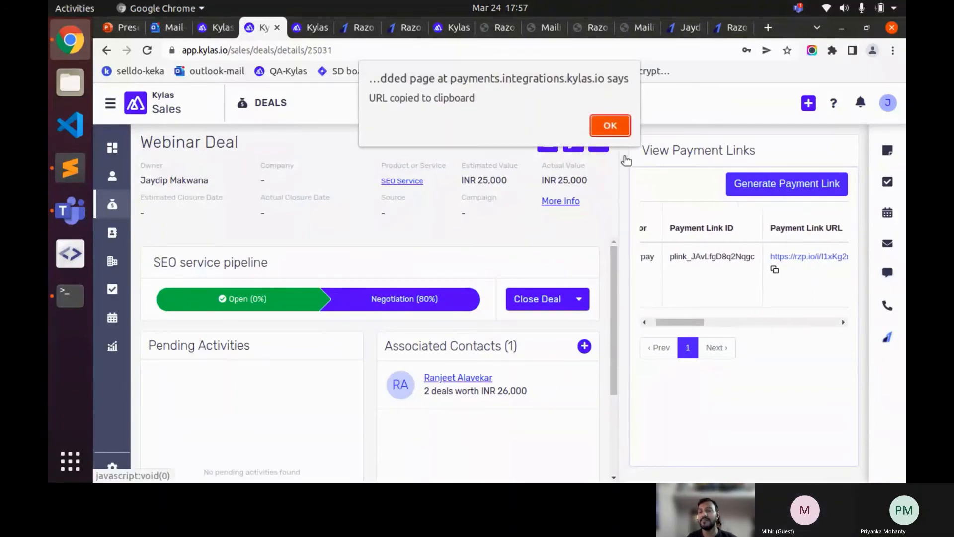
# - Load the copied rzp.io link in a new tab, showing the INR 25000.00 payment completed
pyautogui.click(610, 122)
pyautogui.hotkey('ctrl', 't')
pyautogui.hotkey('ctrl', 'v')
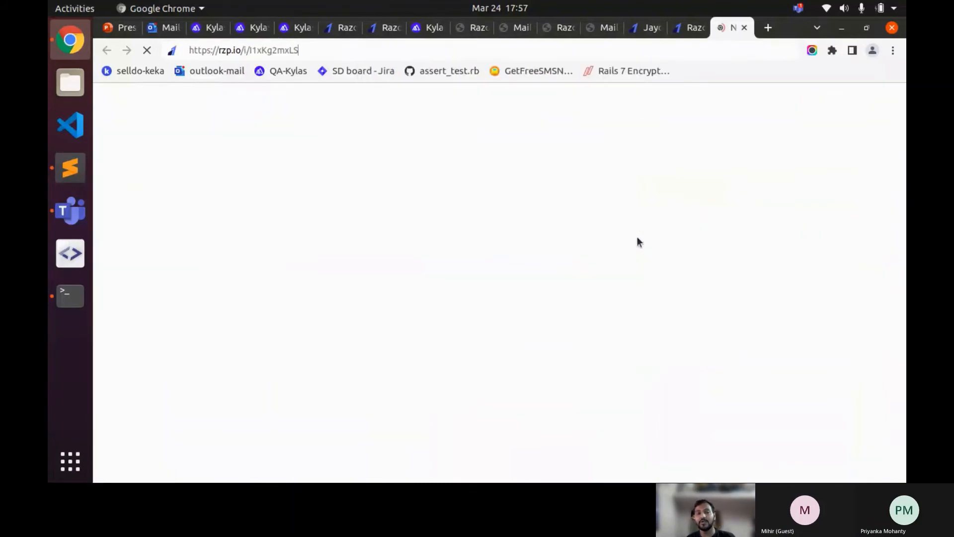
pyautogui.press('Return')
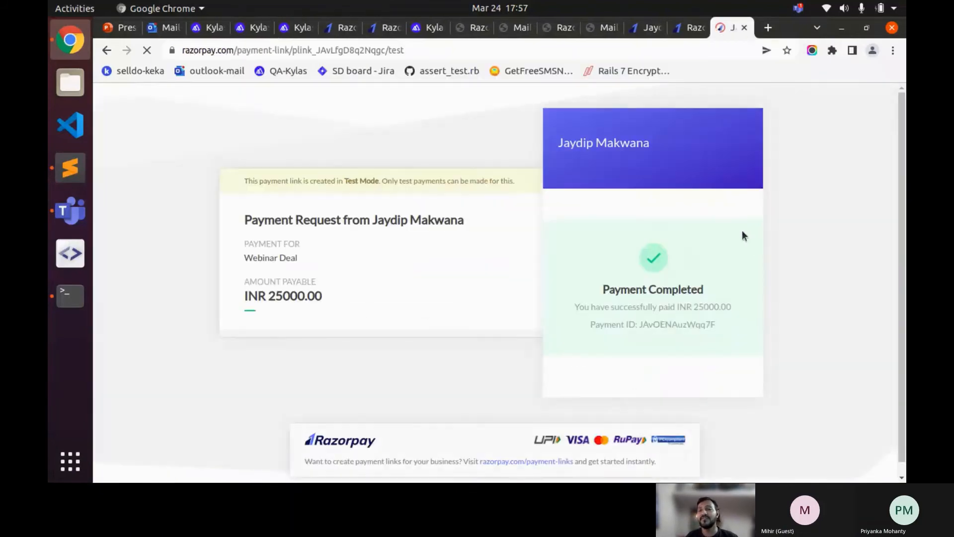
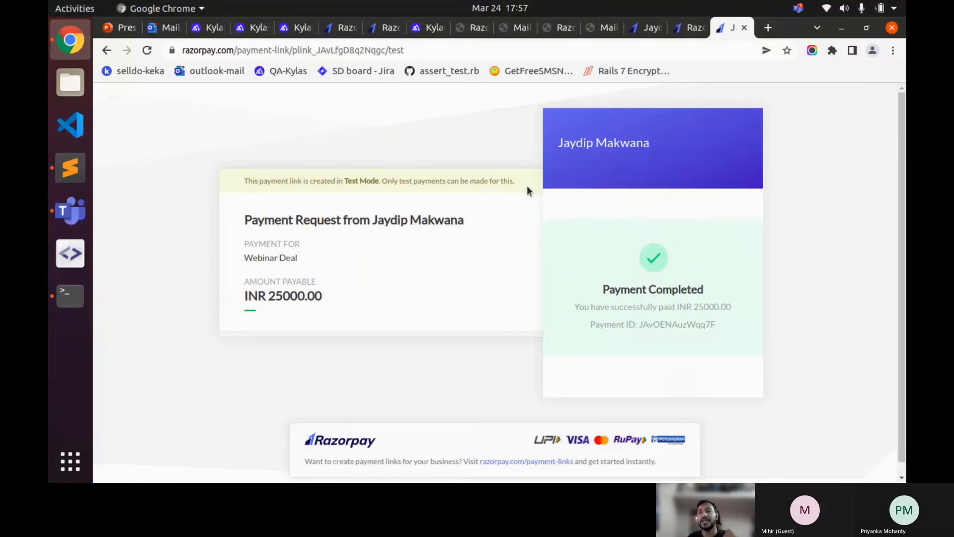
# - Close the completed Razorpay payment tab and scroll the Webinar Deal's payment links table
pyautogui.click(743, 27)
pyautogui.moveTo(702, 322)
pyautogui.mouseDown()
pyautogui.moveTo(839, 324)
pyautogui.moveTo(705, 322)
pyautogui.mouseUp()
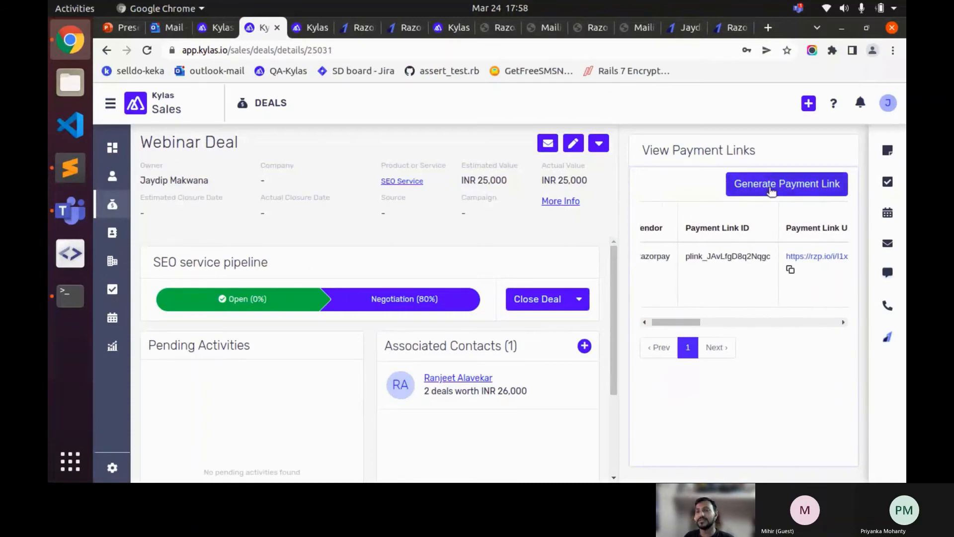
# - Start a new payment link for the deal's contact, notified by email with no expiry
pyautogui.click(808, 186)
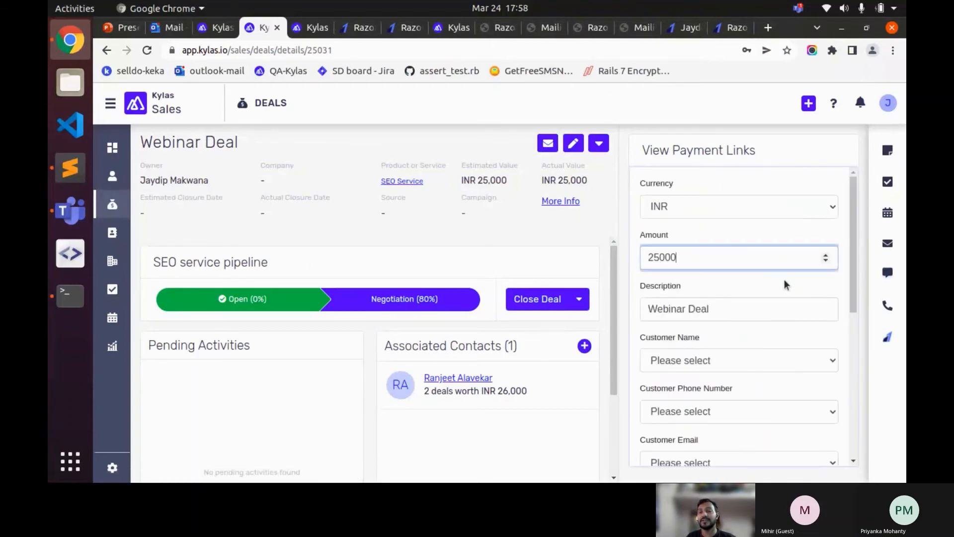
pyautogui.scroll(-5, 784, 281)
pyautogui.click(696, 257)
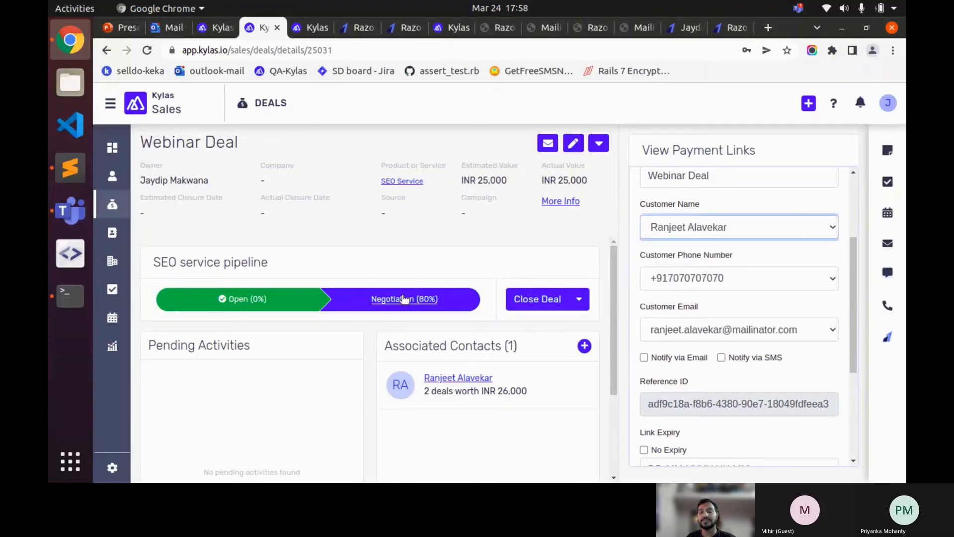
pyautogui.scroll(-2, 751, 300)
pyautogui.click(646, 293)
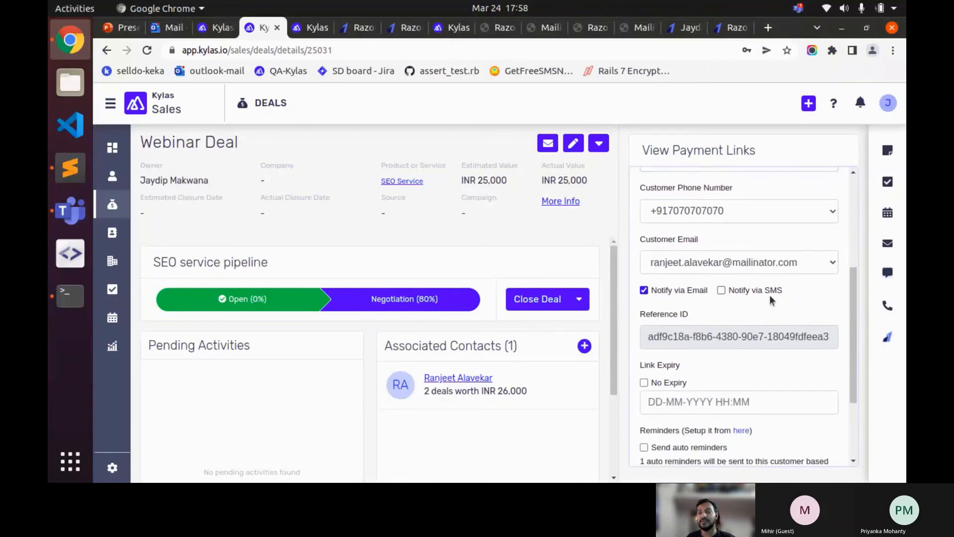
pyautogui.scroll(-3, 770, 294)
pyautogui.click(666, 266)
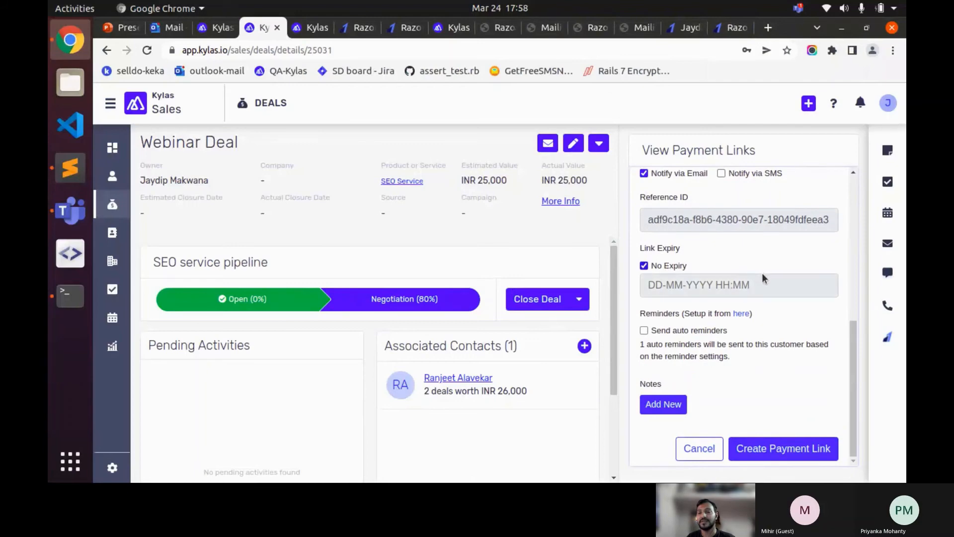
# - Check the customer phone choices and create the INR 25000 payment link
pyautogui.scroll(1, 690, 260)
pyautogui.click(599, 144)
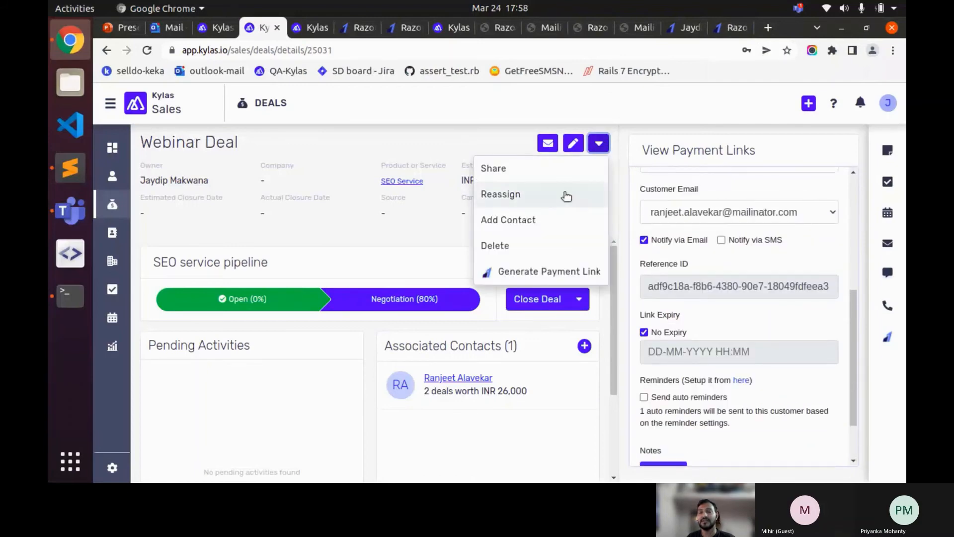
pyautogui.scroll(2, 763, 260)
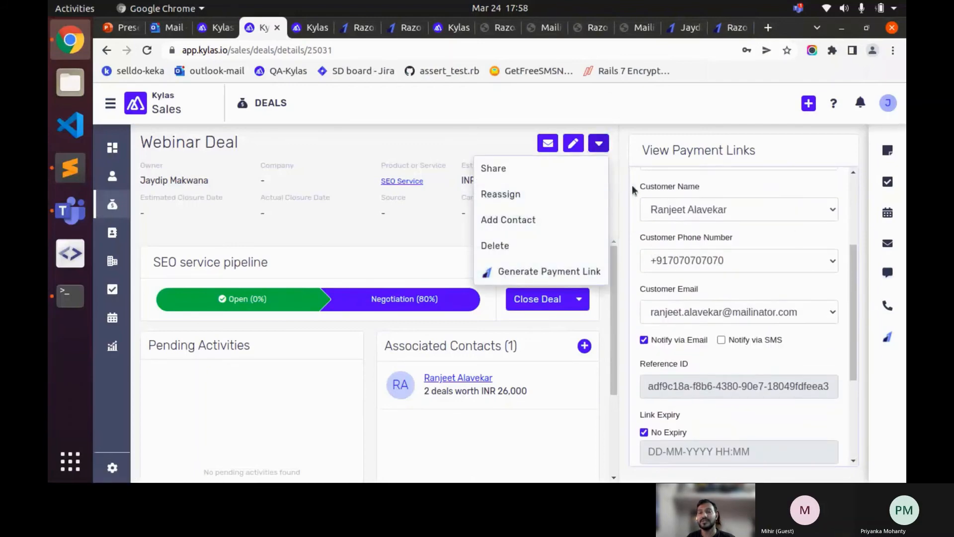
pyautogui.click(813, 261)
pyautogui.scroll(-3, 790, 343)
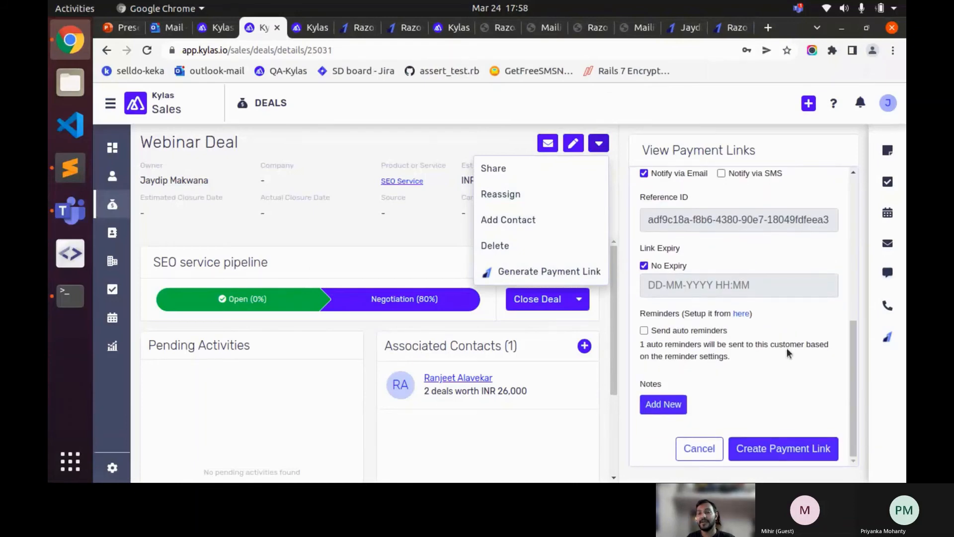
pyautogui.click(424, 217)
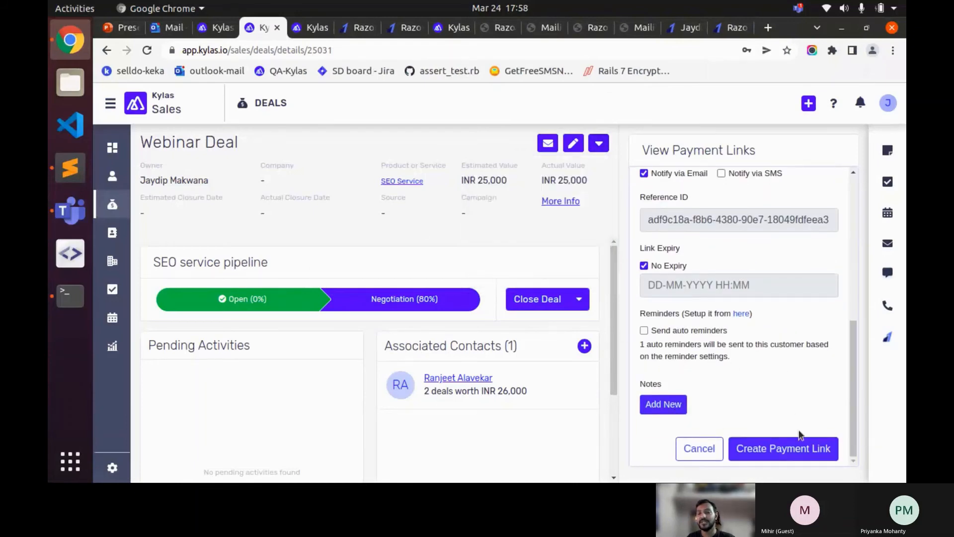
pyautogui.click(797, 447)
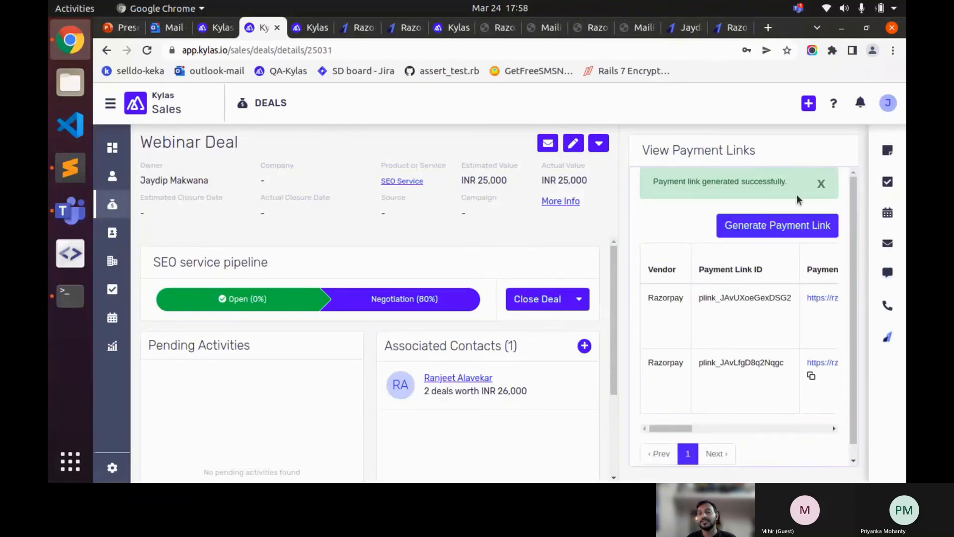
# - Dismiss the link-generated notice and check the deal's extra actions list
pyautogui.click(821, 185)
pyautogui.hscroll(6, 747, 305)
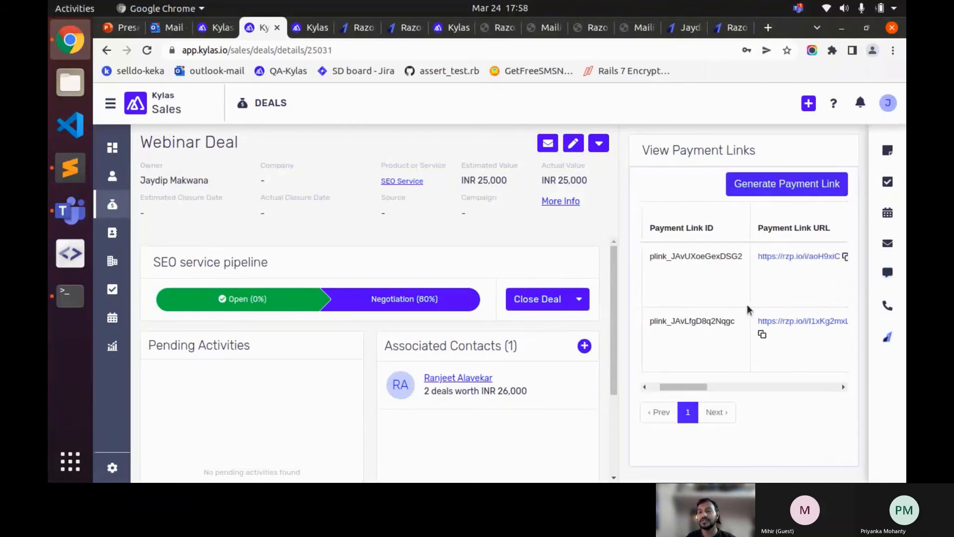
pyautogui.hscroll(1, 747, 305)
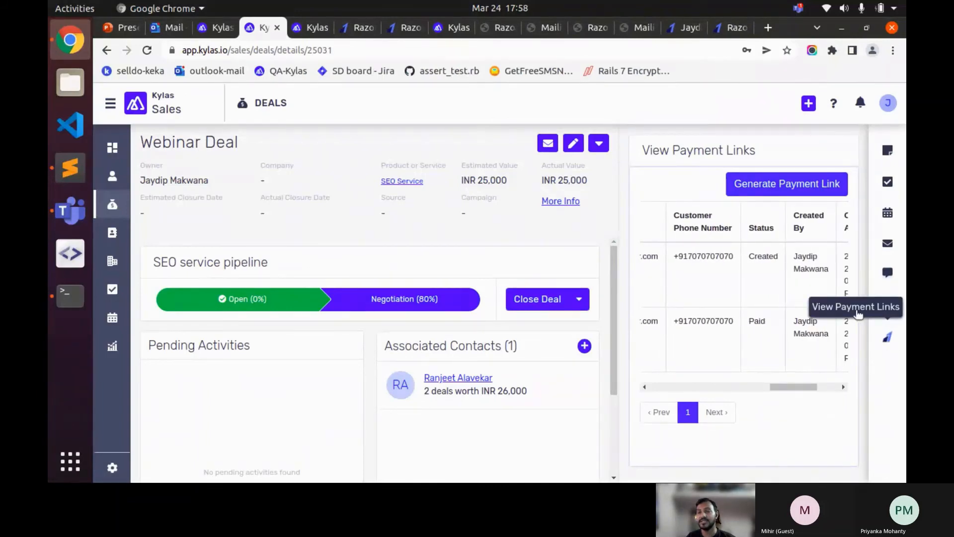
pyautogui.click(598, 143)
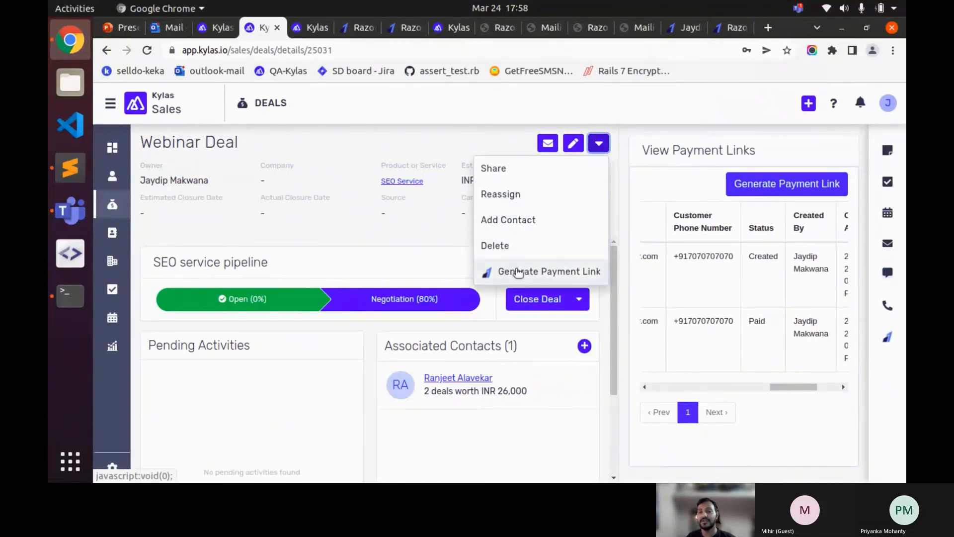
pyautogui.click(436, 227)
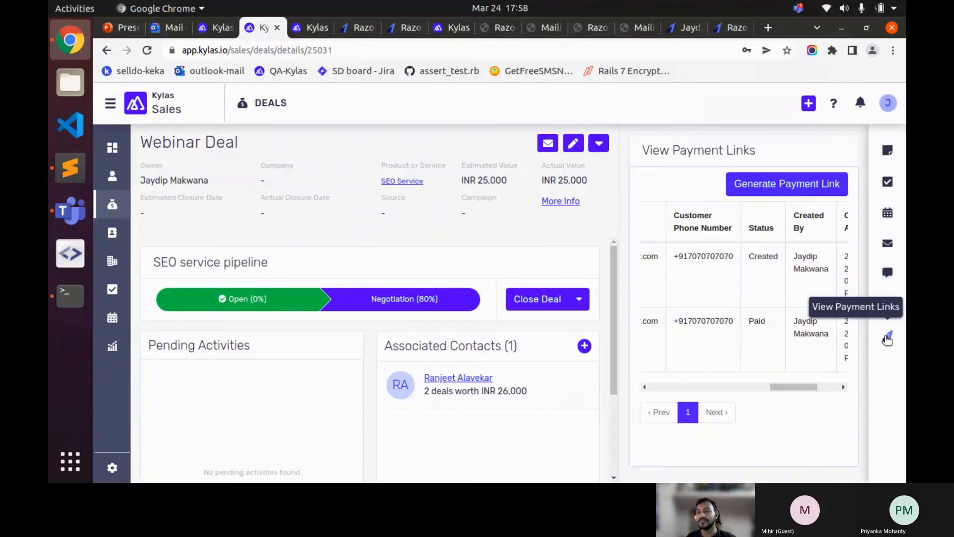
# - Scroll the payment links table to show the new link Created and the earlier one Paid
pyautogui.moveTo(799, 387); pyautogui.dragTo(840, 382)
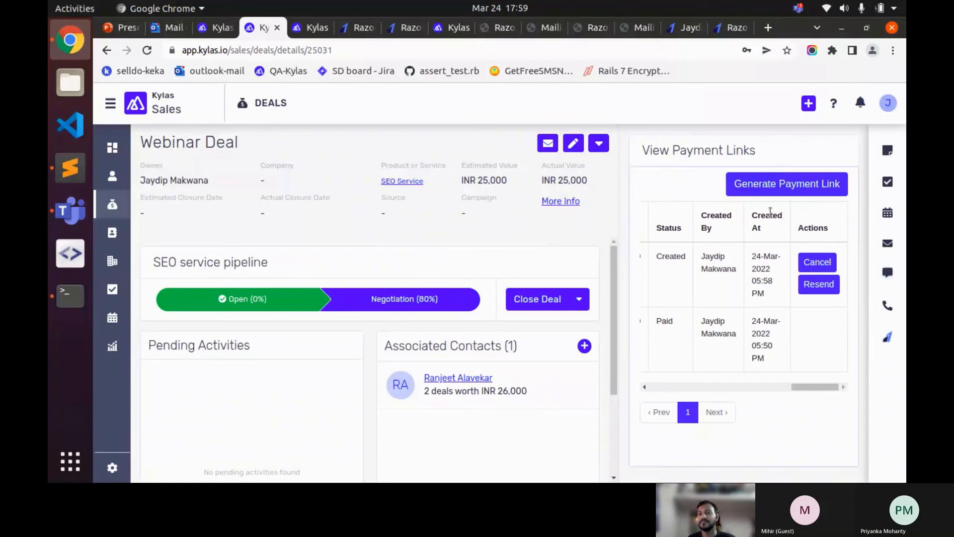
pyautogui.moveTo(814, 385)
pyautogui.mouseDown()
pyautogui.moveTo(795, 385)
pyautogui.moveTo(817, 384)
pyautogui.mouseUp()
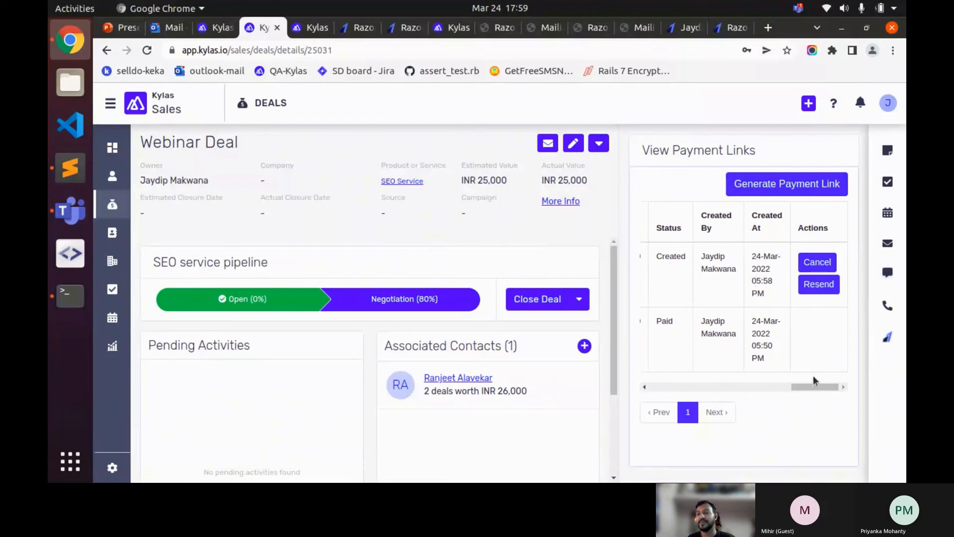
pyautogui.moveTo(813, 387)
pyautogui.mouseDown()
pyautogui.moveTo(749, 388)
pyautogui.moveTo(808, 391)
pyautogui.mouseUp()
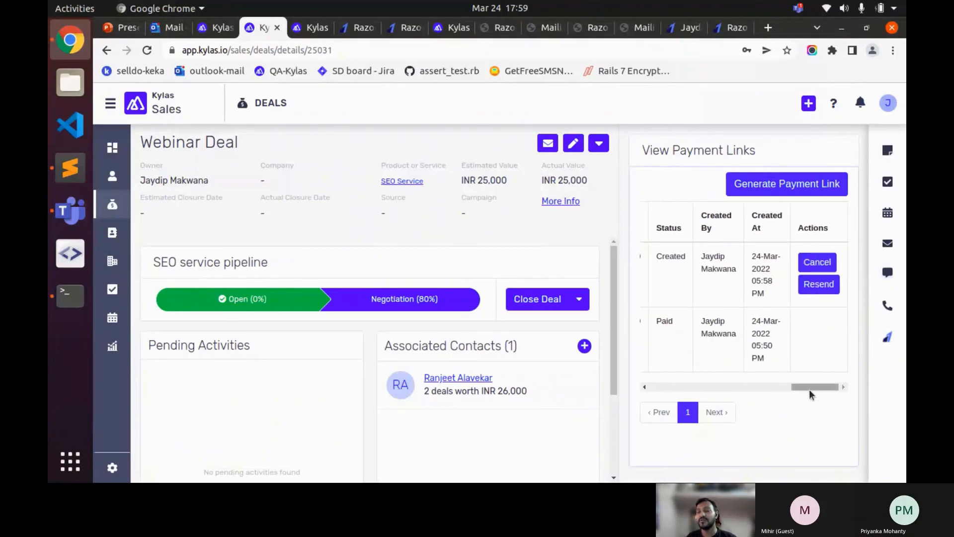
pyautogui.moveTo(809, 390)
pyautogui.mouseDown()
pyautogui.moveTo(783, 391)
pyautogui.moveTo(815, 392)
pyautogui.mouseUp()
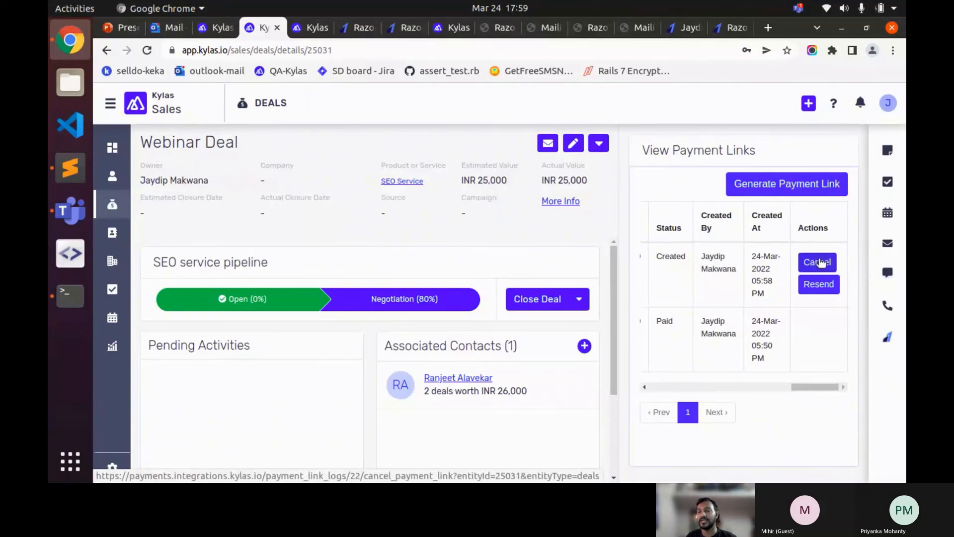
pyautogui.moveTo(815, 386); pyautogui.dragTo(702, 386)
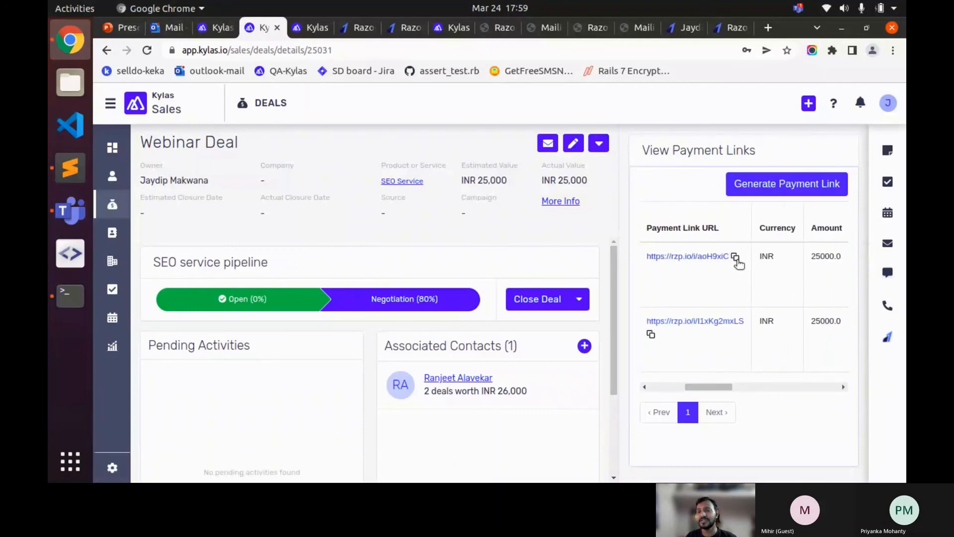
# - Copy the new payment link's URL and cancel that link
pyautogui.click(736, 257)
pyautogui.press('Return')
pyautogui.moveTo(705, 386); pyautogui.dragTo(829, 386)
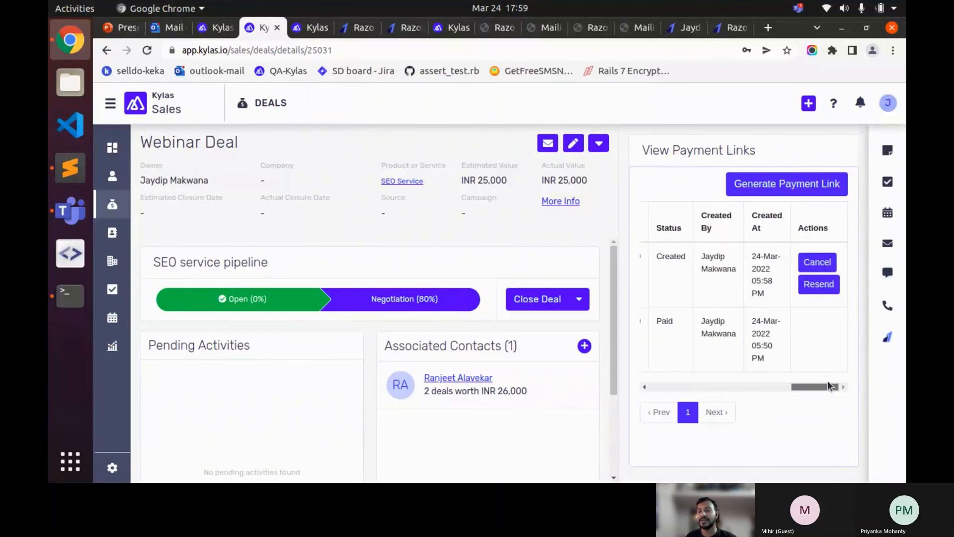
pyautogui.click(823, 266)
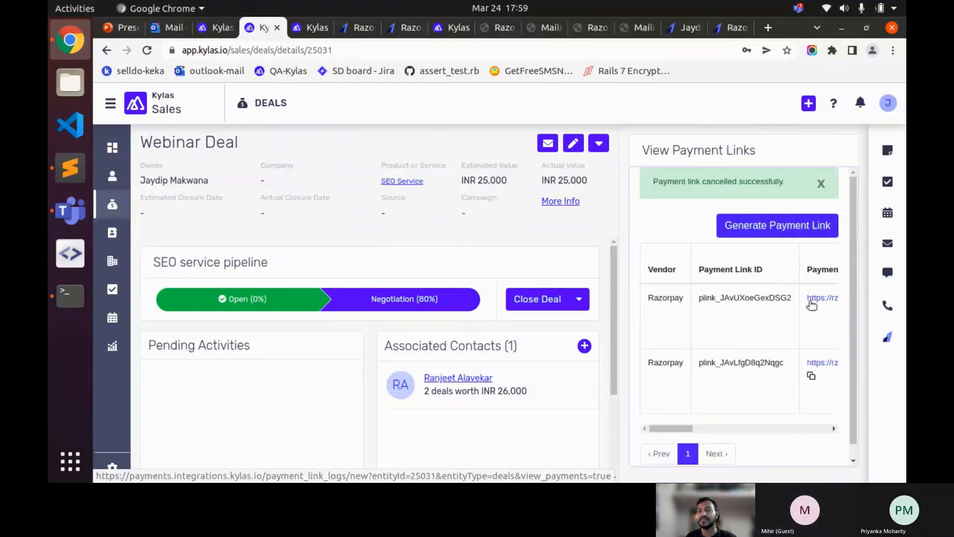
# - Open the cancelled link's URL in a new tab, showing the link was cancelled
pyautogui.moveTo(686, 427); pyautogui.dragTo(738, 428)
pyautogui.click(686, 298)
pyautogui.click(625, 132)
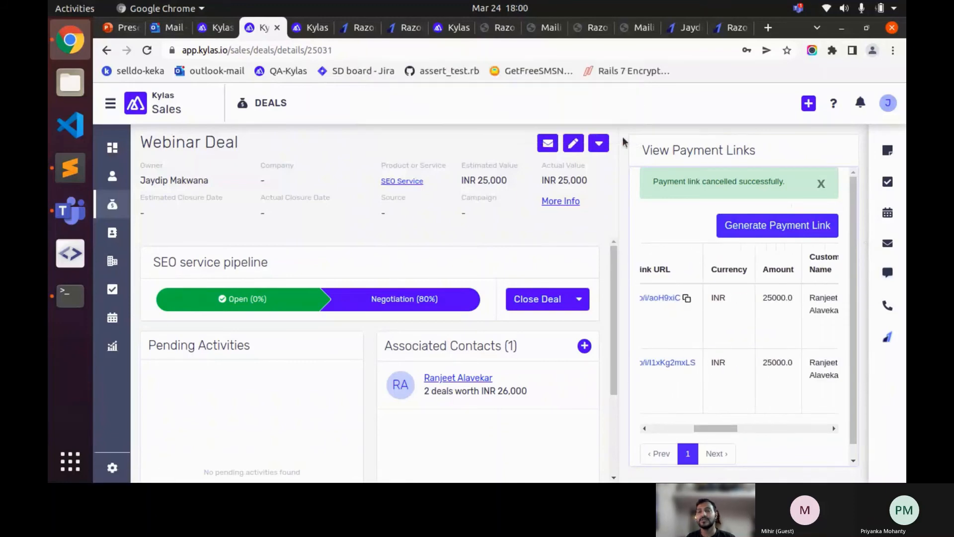
pyautogui.hotkey('ctrl', 't')
pyautogui.hotkey('ctrl', 'v')
pyautogui.press('Return')
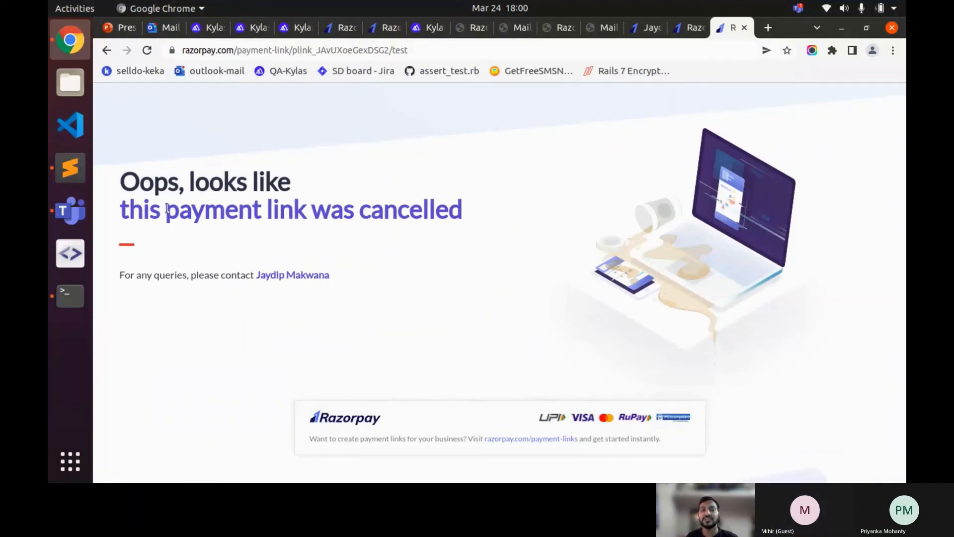
pyautogui.moveTo(167, 208); pyautogui.dragTo(458, 217)
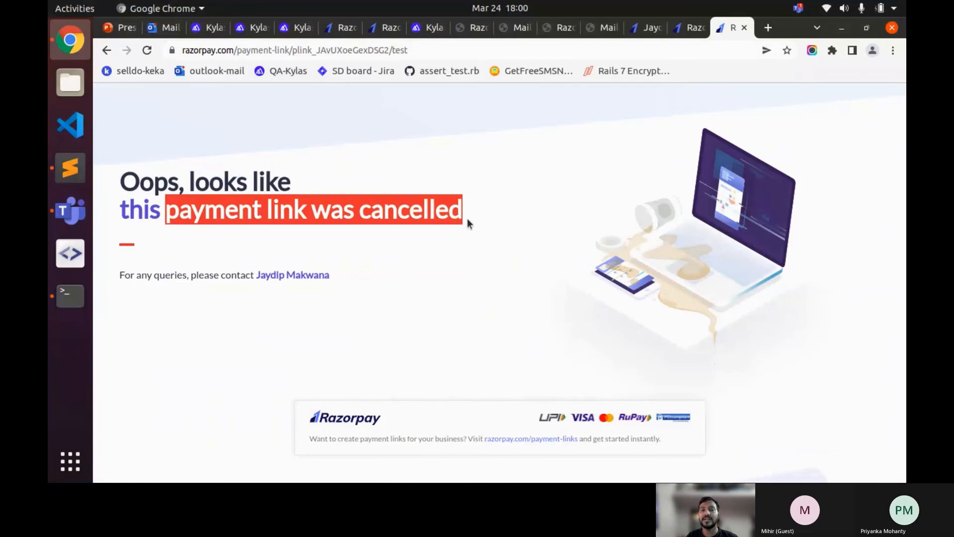
pyautogui.click(470, 217)
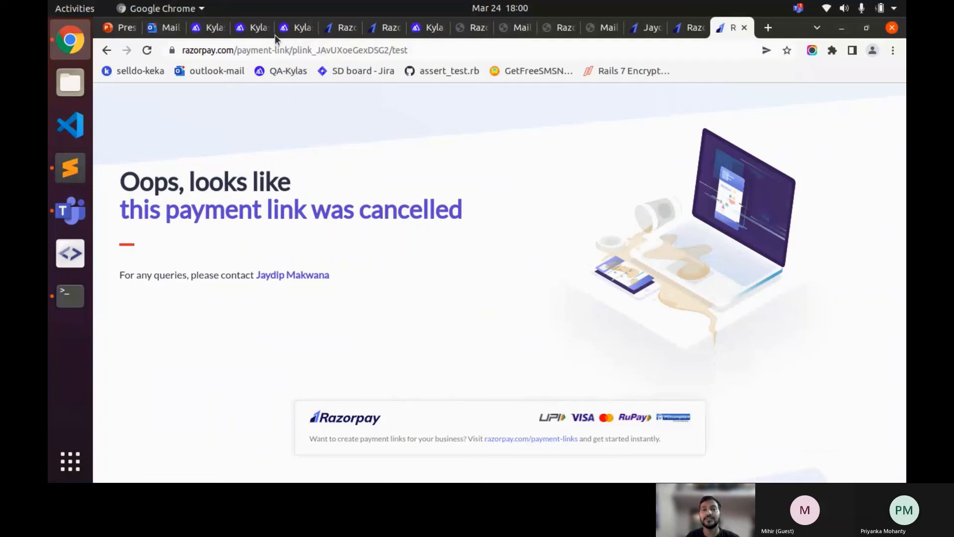
# - Return to the Kylas Webinar Deal and dismiss the link-cancelled notice
pyautogui.click(261, 31)
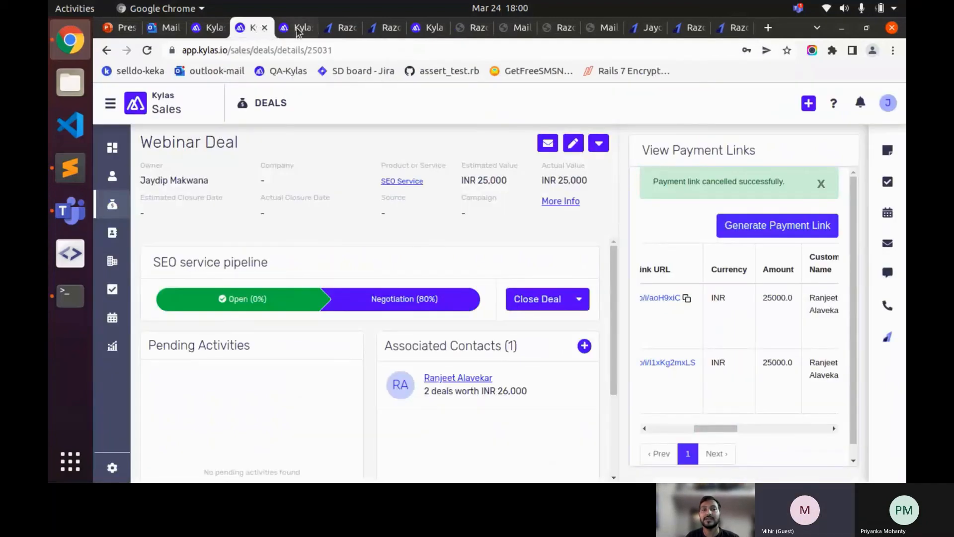
pyautogui.moveTo(721, 429); pyautogui.dragTo(847, 382)
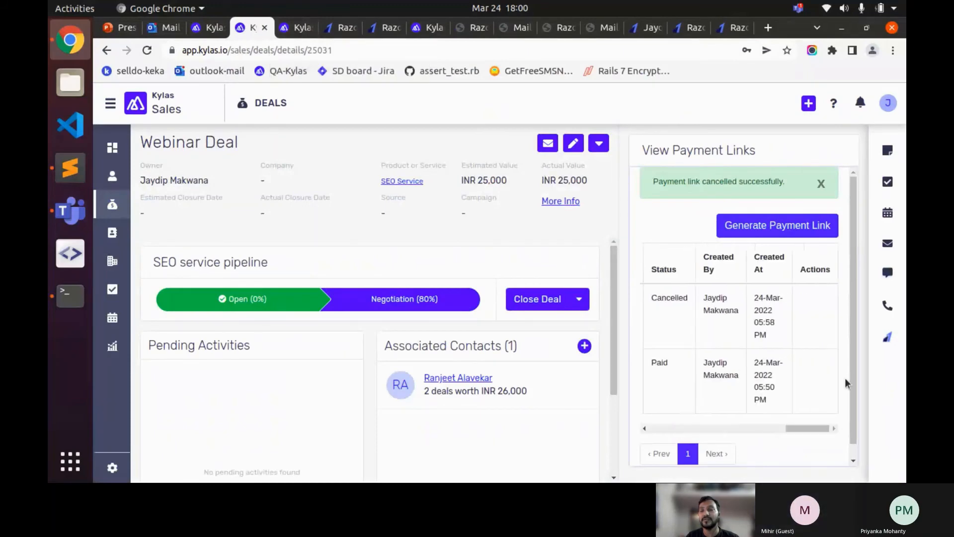
pyautogui.click(820, 183)
pyautogui.moveTo(819, 384); pyautogui.dragTo(664, 377)
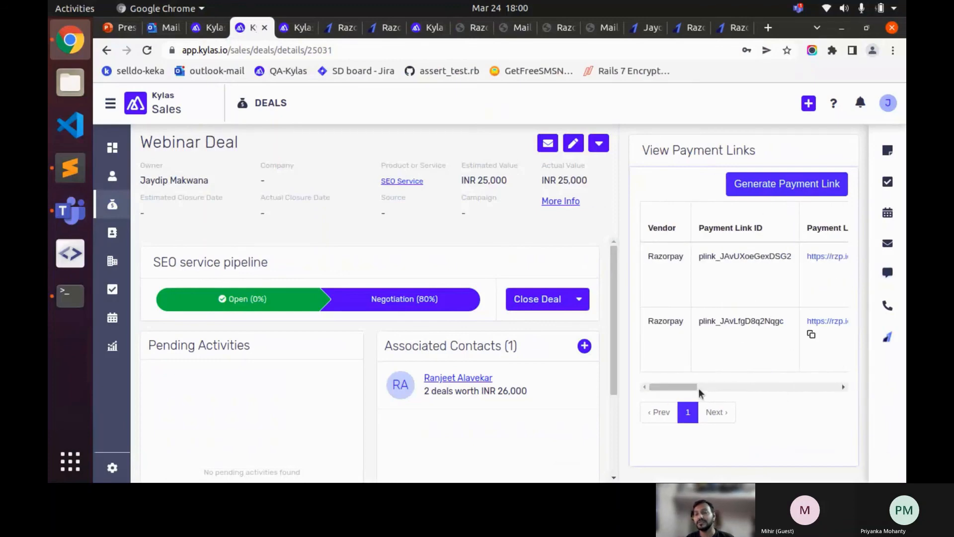
# - Highlight the newer link's Cancelled status and the earlier link's Paid status
pyautogui.hscroll(10, 698, 387)
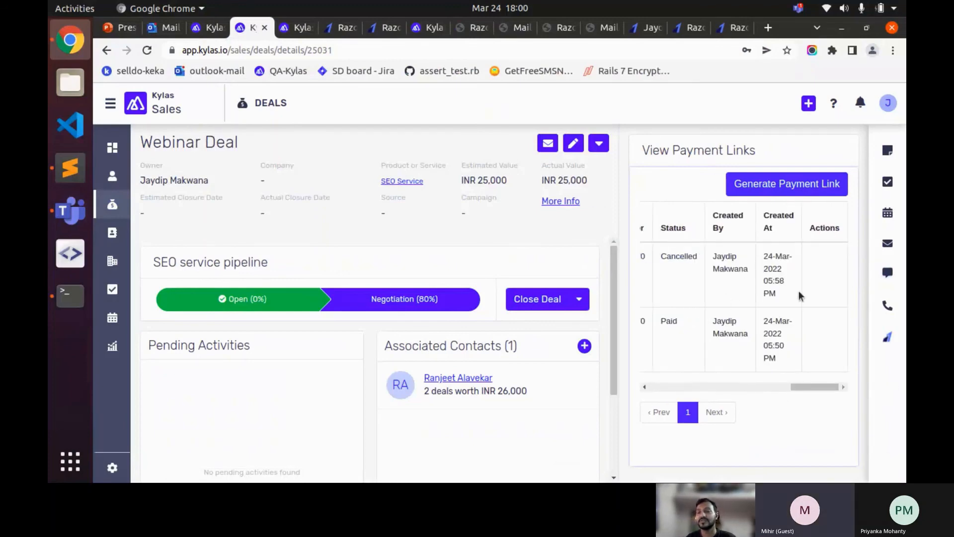
pyautogui.doubleClick(677, 254)
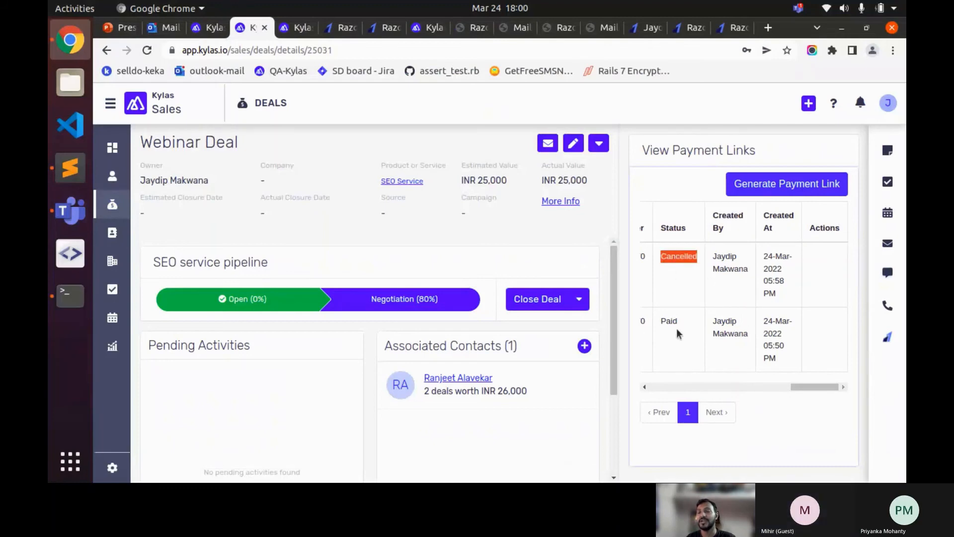
pyautogui.click(667, 325)
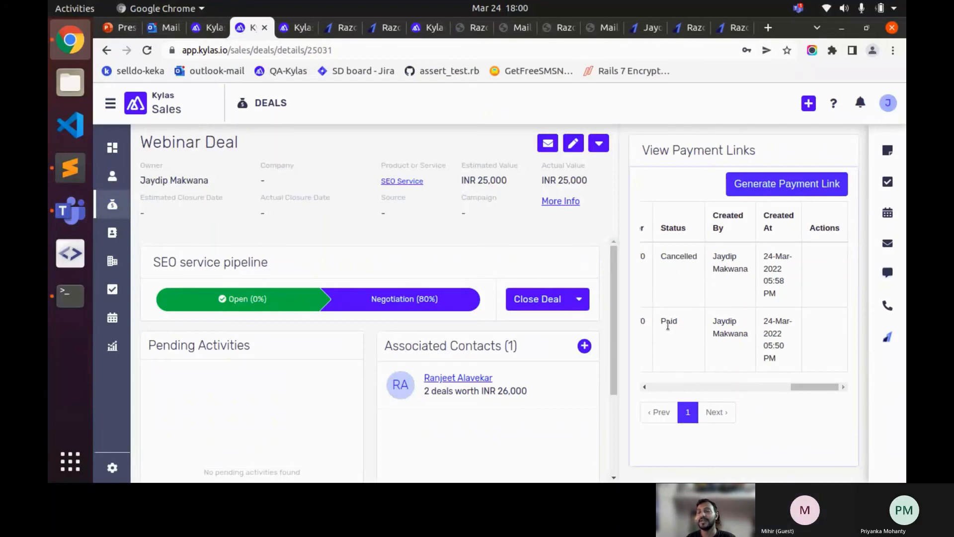
pyautogui.doubleClick(679, 257)
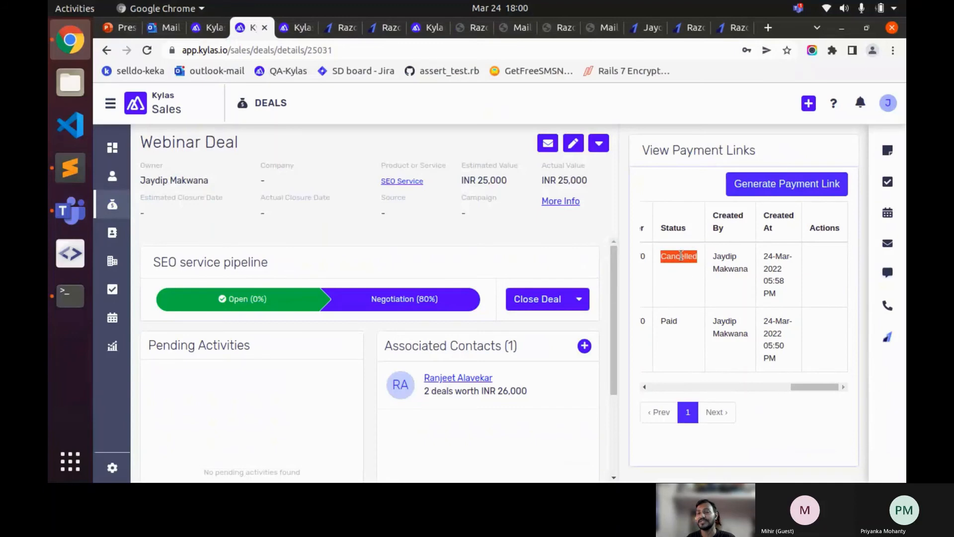
pyautogui.doubleClick(669, 322)
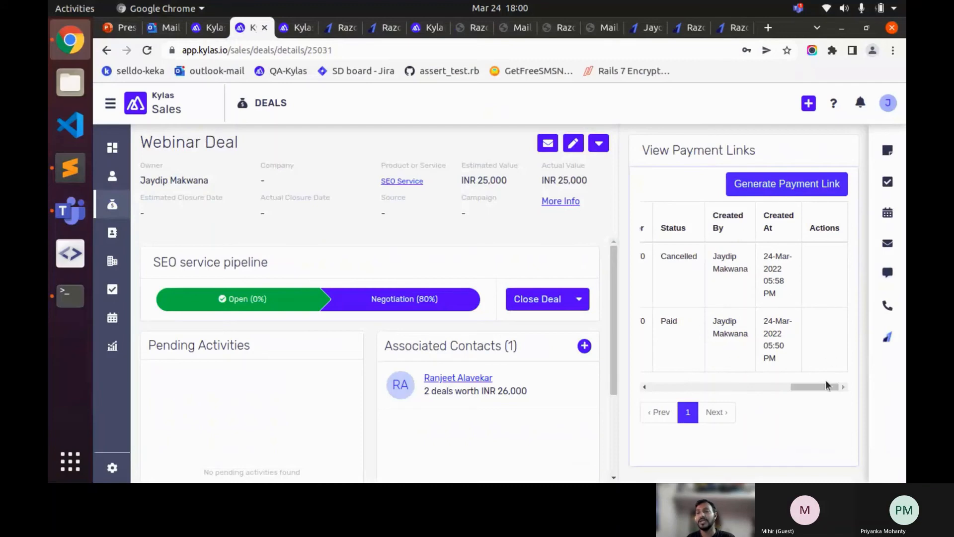
pyautogui.moveTo(815, 389); pyautogui.dragTo(660, 372)
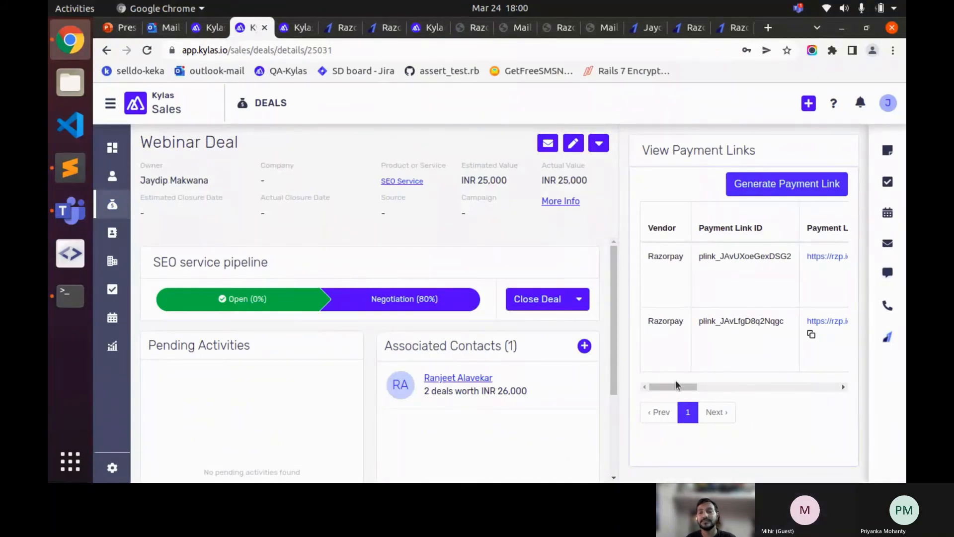
pyautogui.moveTo(675, 386)
pyautogui.mouseDown()
pyautogui.moveTo(830, 386)
pyautogui.moveTo(671, 398)
pyautogui.mouseUp()
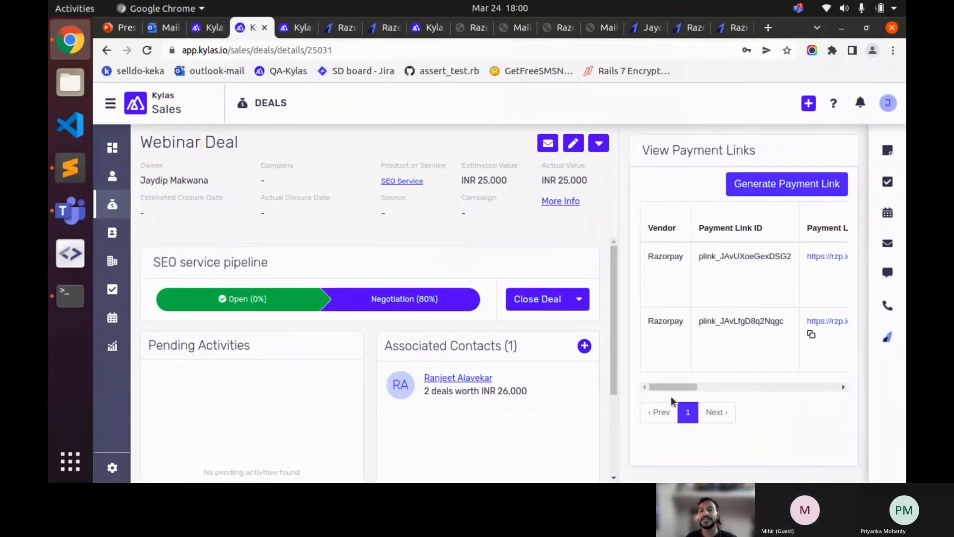
# - Load razorpay.com in a new tab beside the cancelled payment link page
pyautogui.click(728, 30)
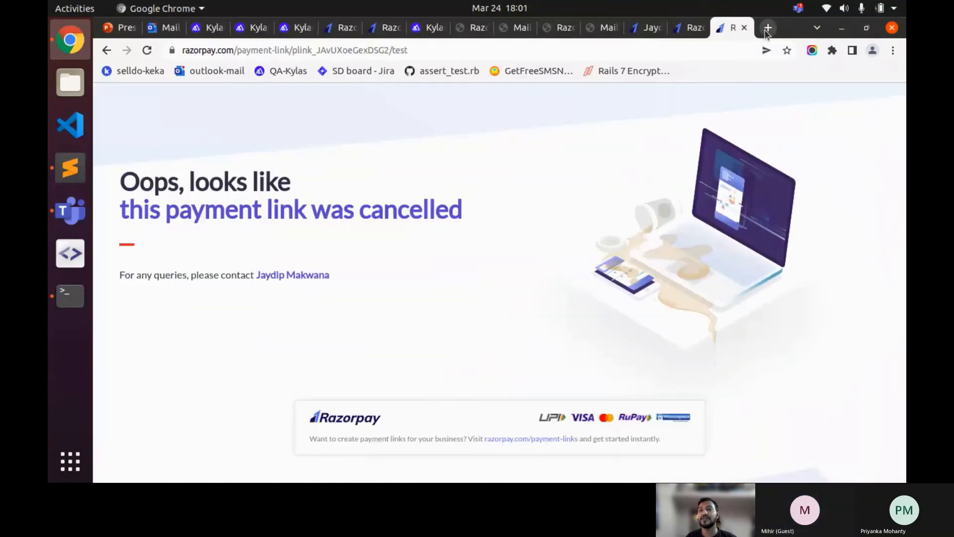
pyautogui.click(767, 28)
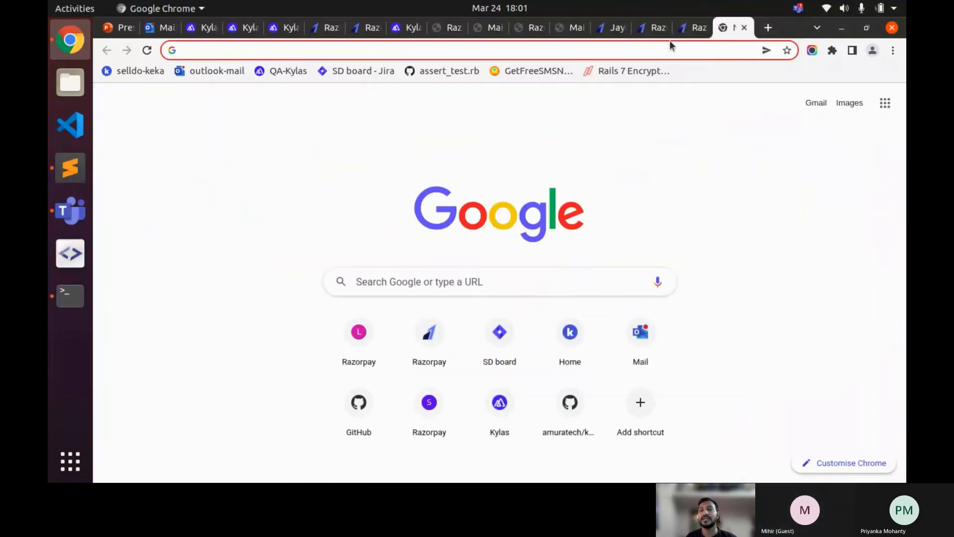
pyautogui.write('razorpay.com')
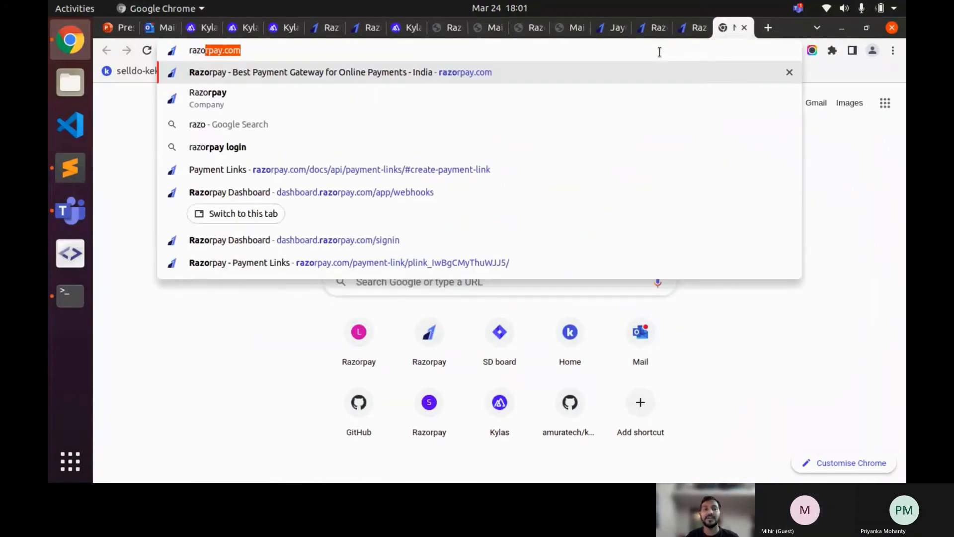
pyautogui.press('Return')
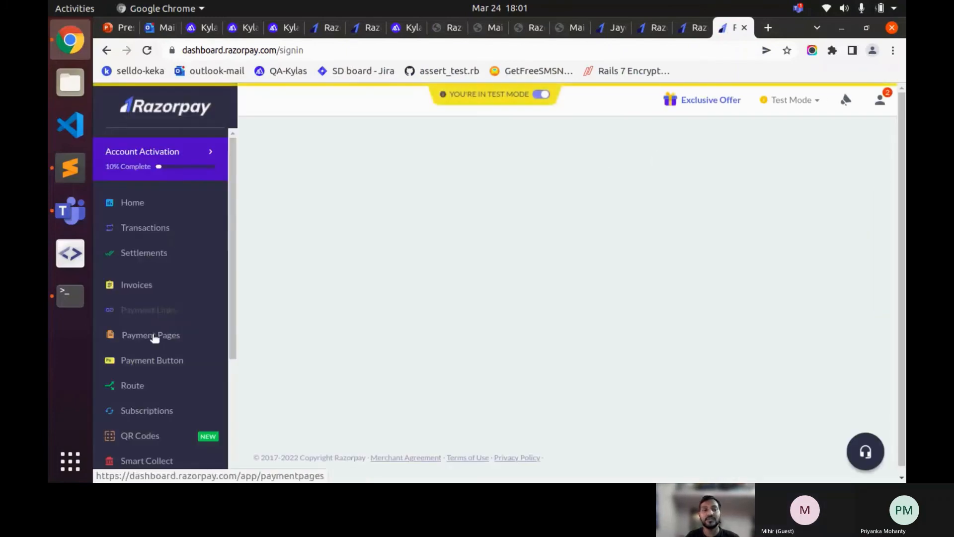
# - Open Settings > API Keys, showing the Feb 3rd, 2022 test key with expiry Never
pyautogui.scroll(-5, 162, 377)
pyautogui.click(159, 435)
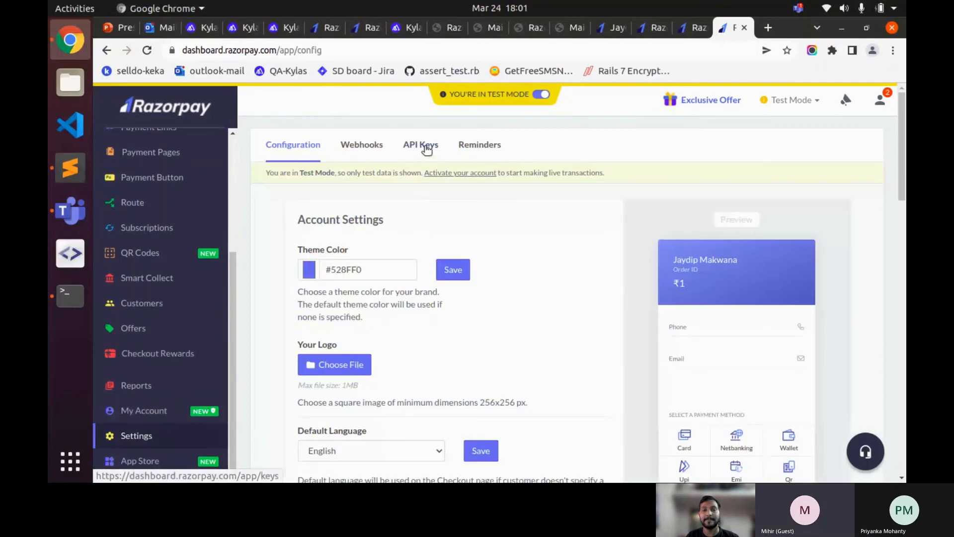
pyautogui.click(426, 149)
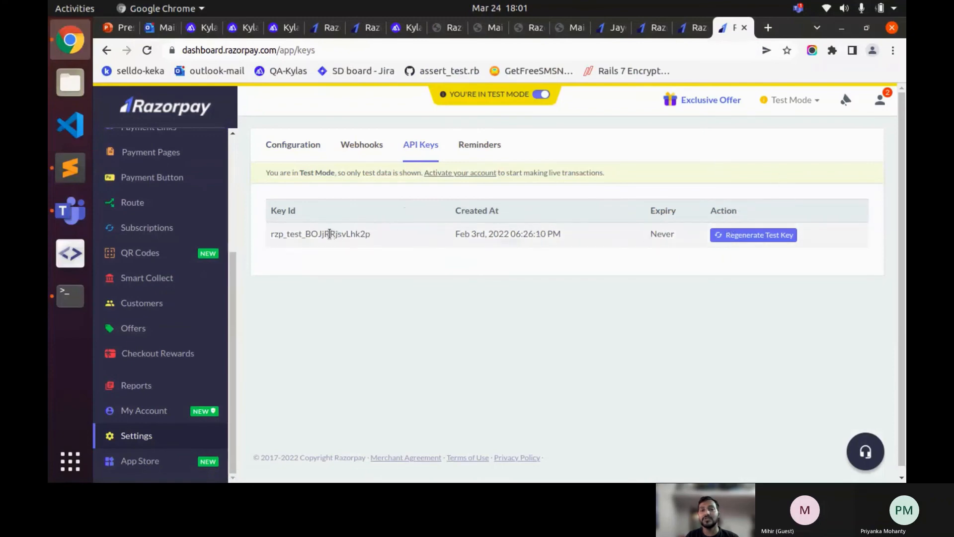
# - Regenerate the test key (created Mar 24th, 2022 06:01:44 PM) and download rzp.csv
pyautogui.click(732, 234)
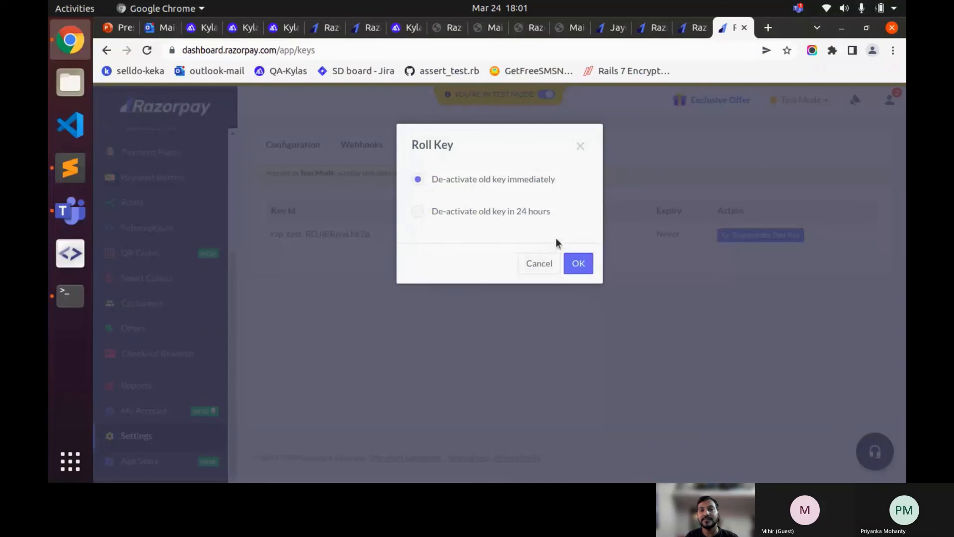
pyautogui.click(578, 264)
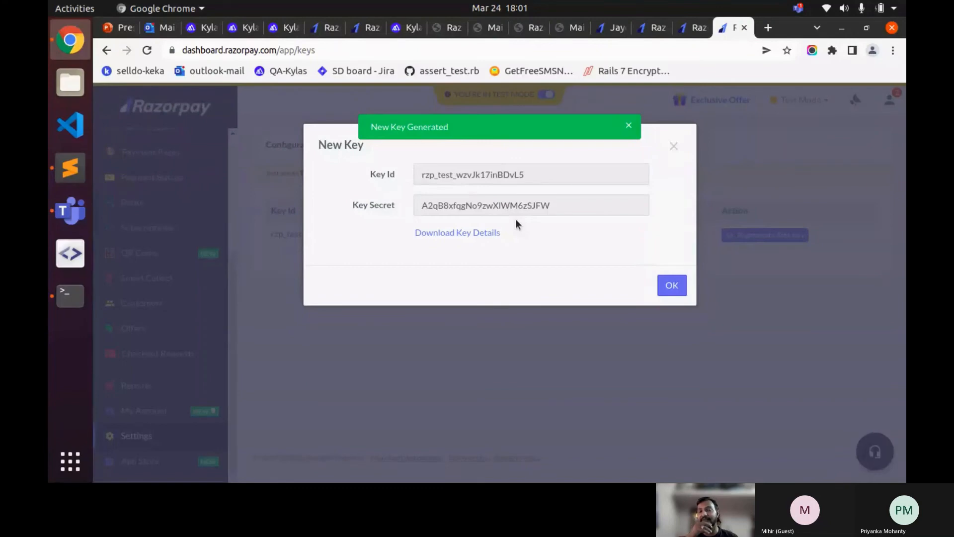
pyautogui.doubleClick(515, 179)
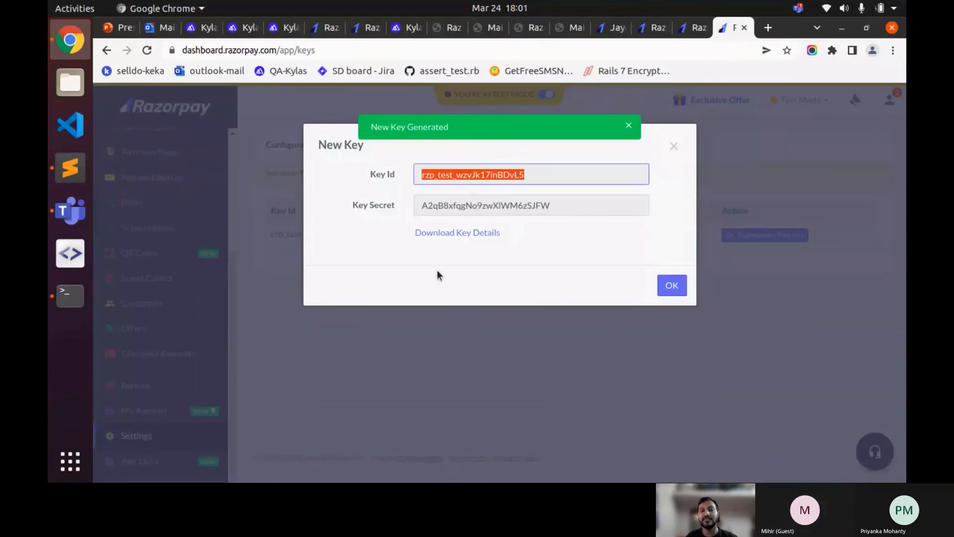
pyautogui.click(459, 237)
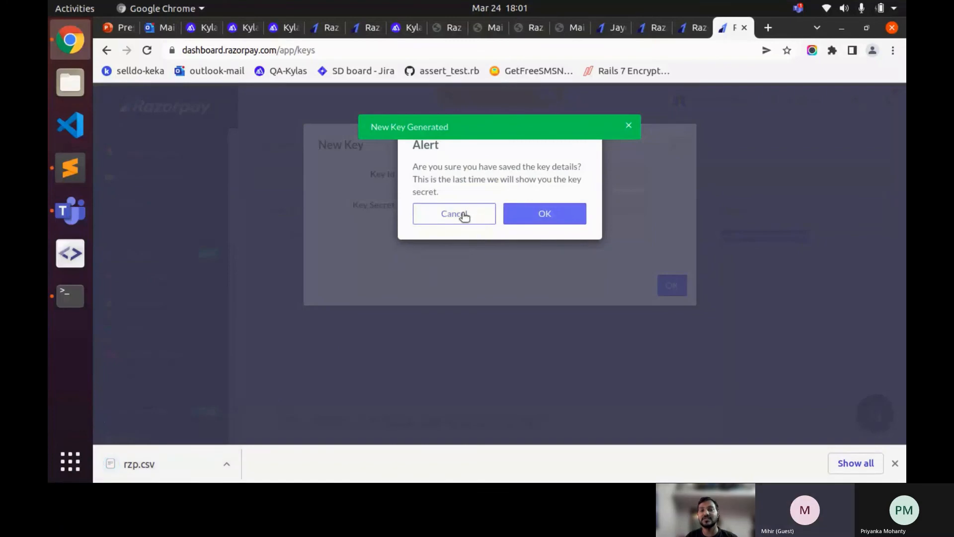
pyautogui.click(544, 213)
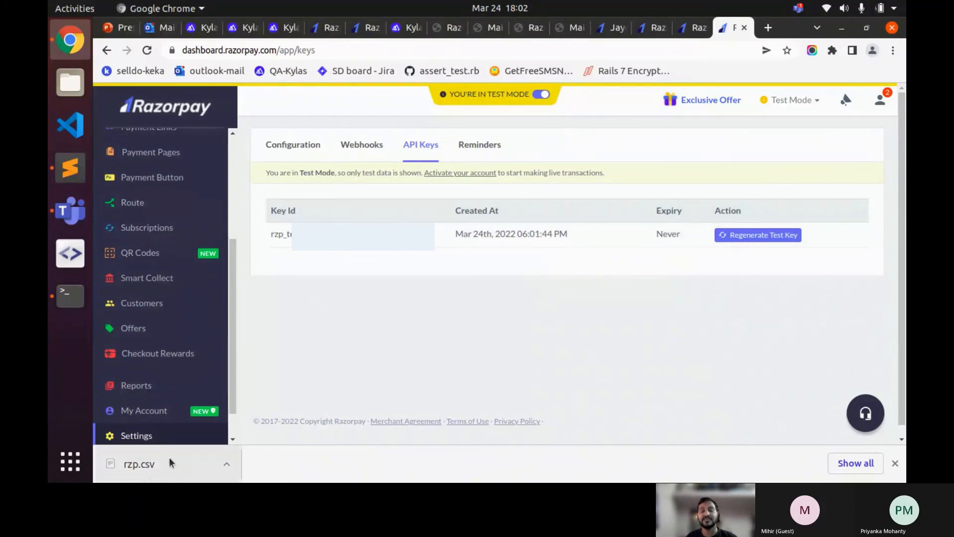
pyautogui.click(180, 471)
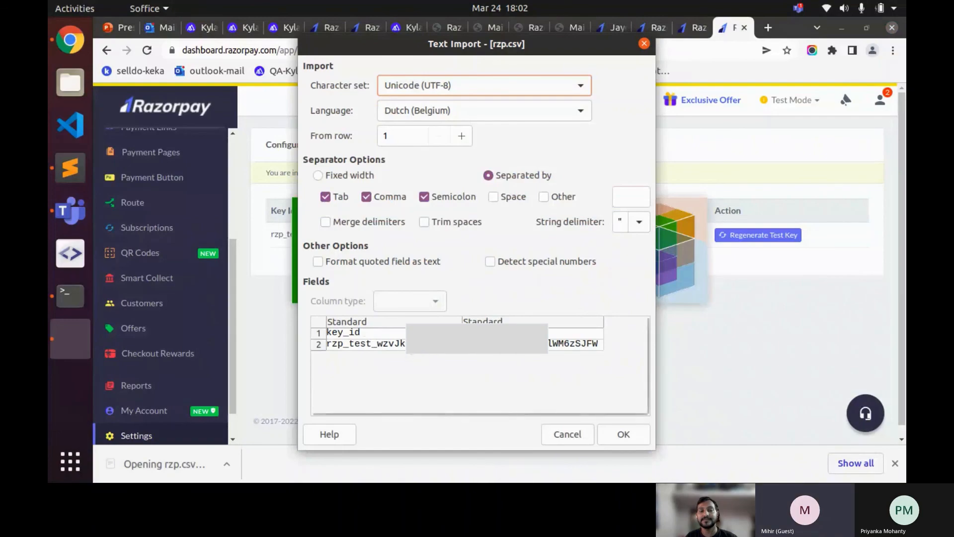
pyautogui.click(637, 434)
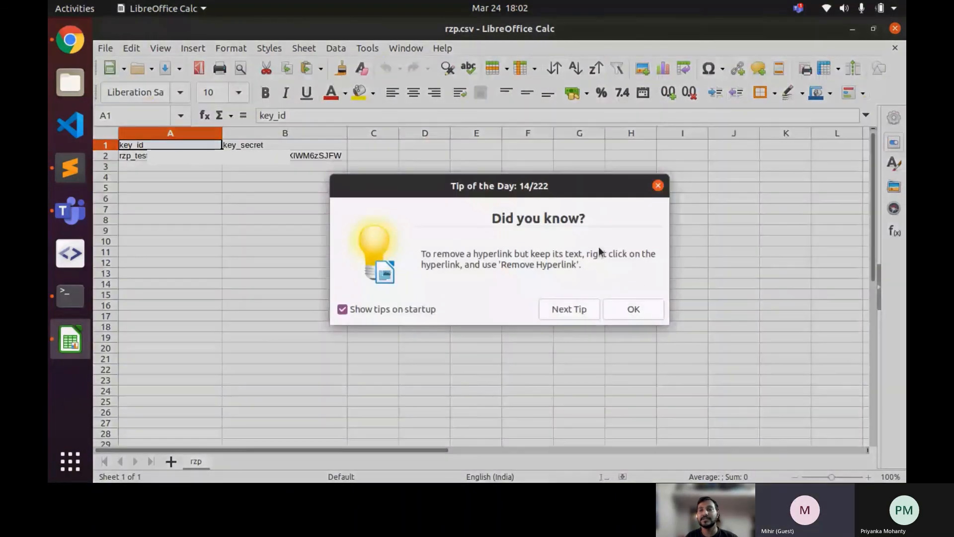
pyautogui.click(641, 307)
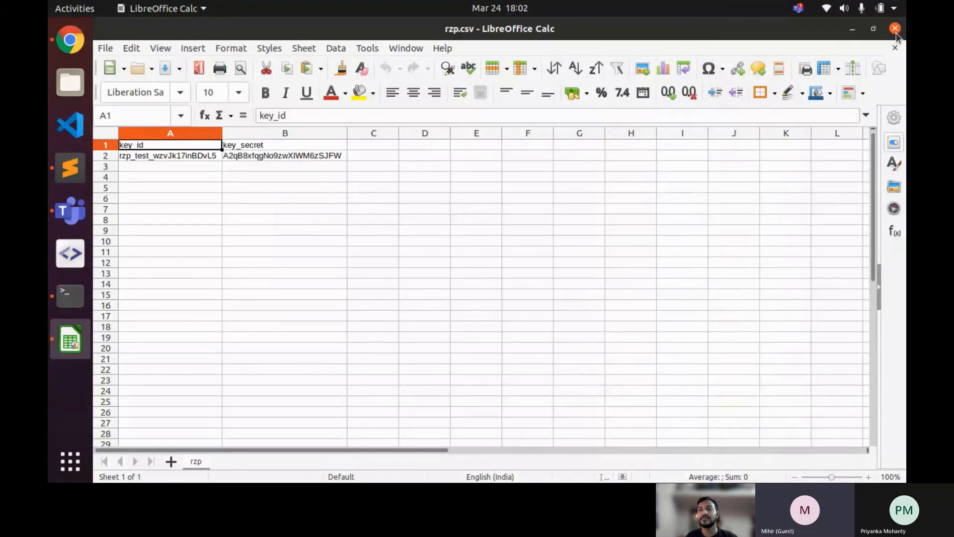
pyautogui.click(895, 31)
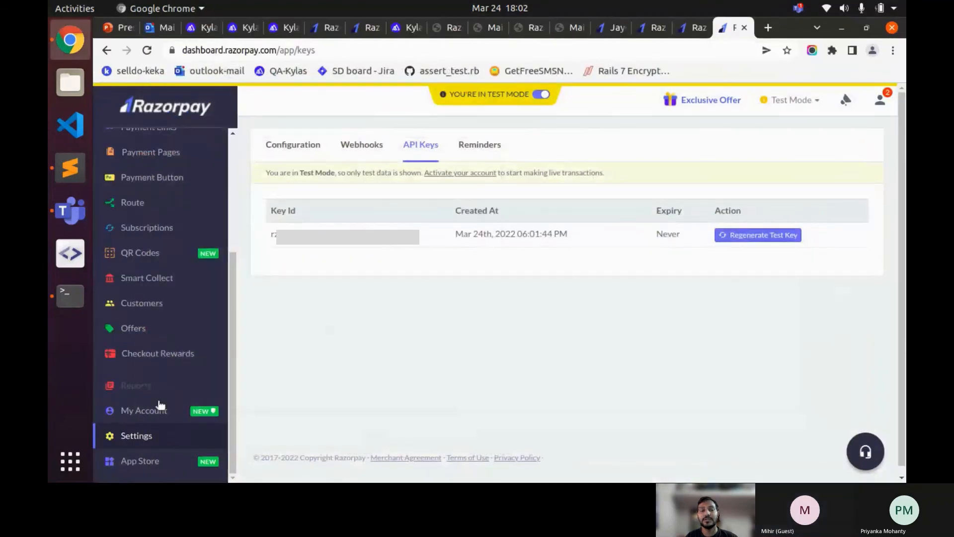
# - Reload the API keys, where the old test key expires Mar 25th, 2022, then return to Kylas
pyautogui.click(144, 438)
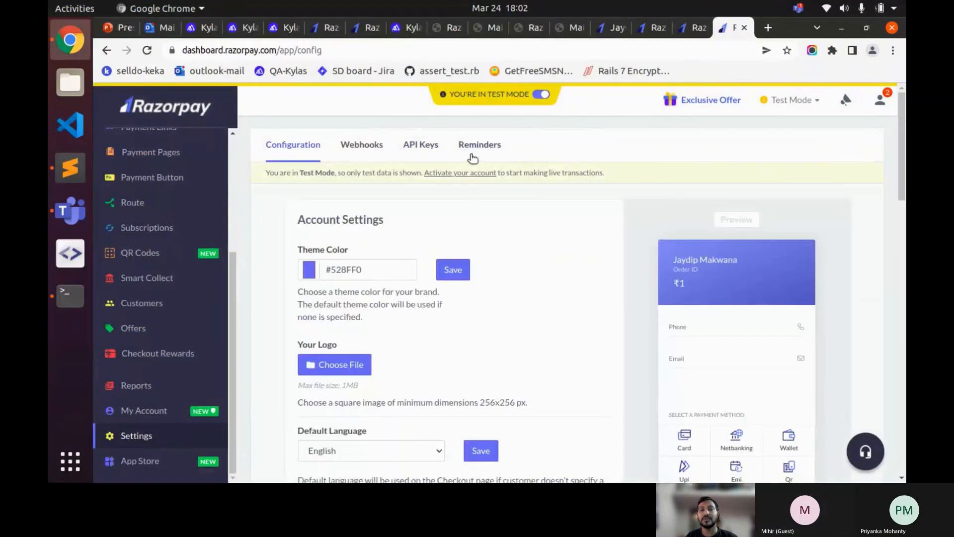
pyautogui.click(419, 148)
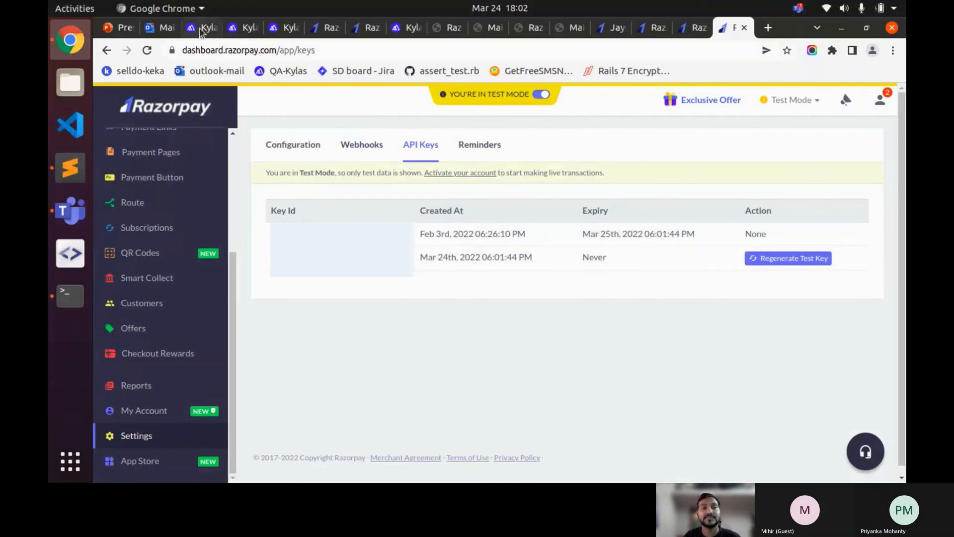
pyautogui.click(235, 31)
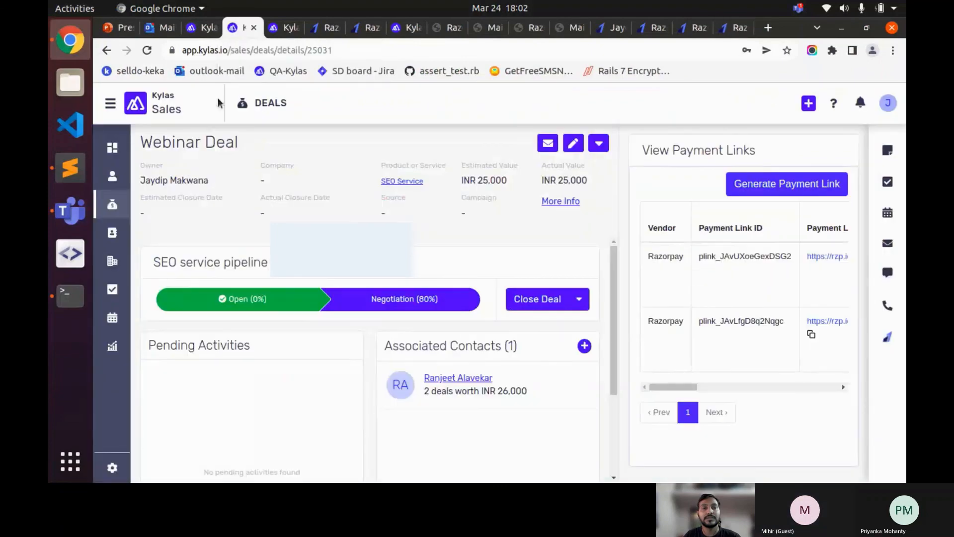
# - Refresh the deal's payment links and open the Razorpay app from Marketplace Installed Apps
pyautogui.click(889, 340)
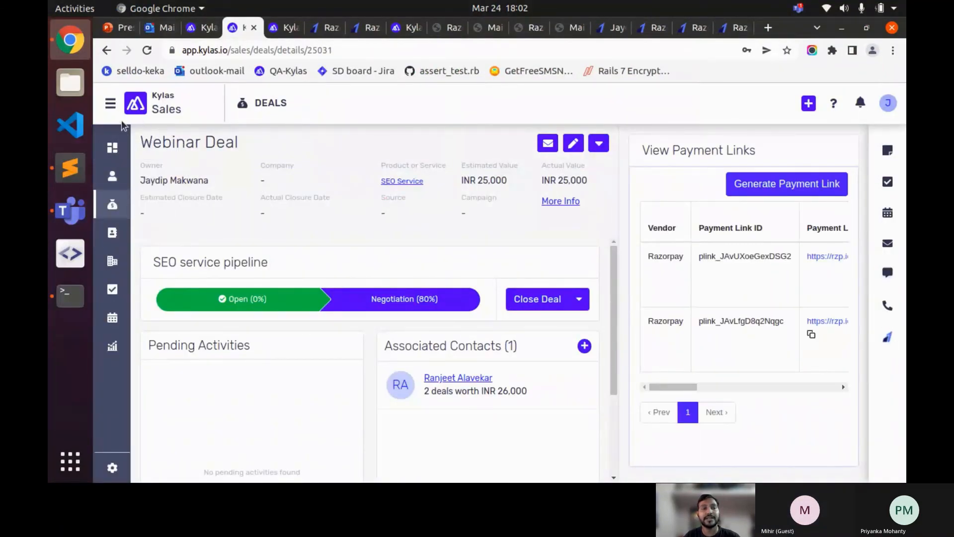
pyautogui.click(111, 103)
pyautogui.click(147, 164)
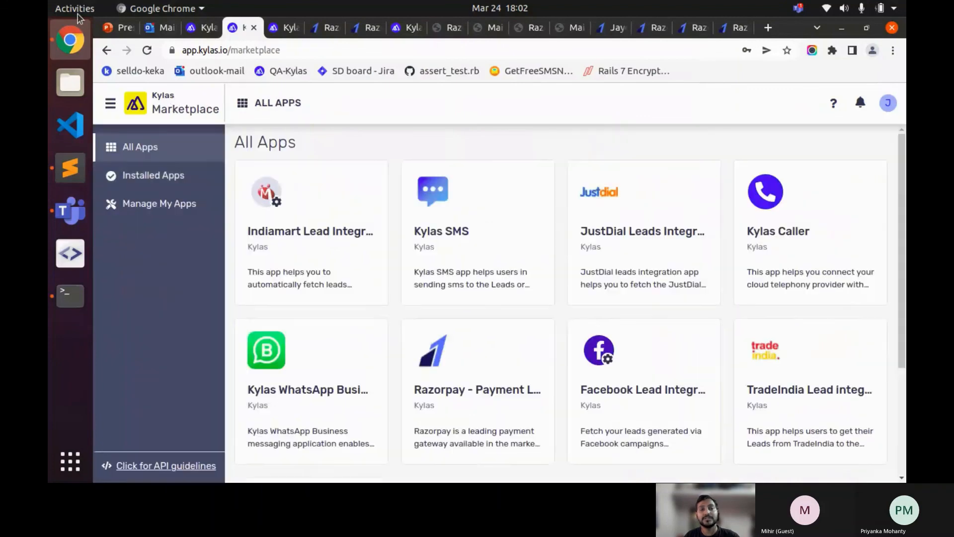
pyautogui.click(184, 185)
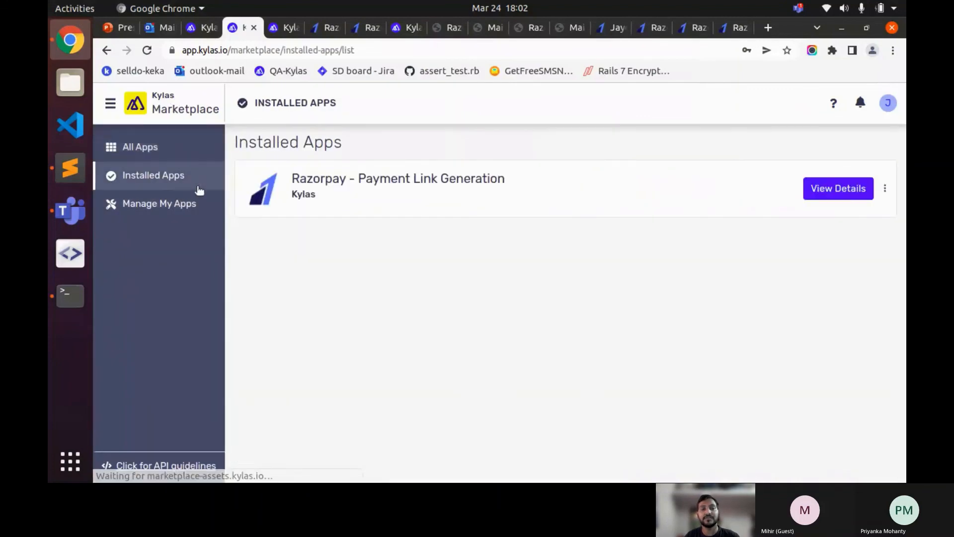
pyautogui.click(843, 188)
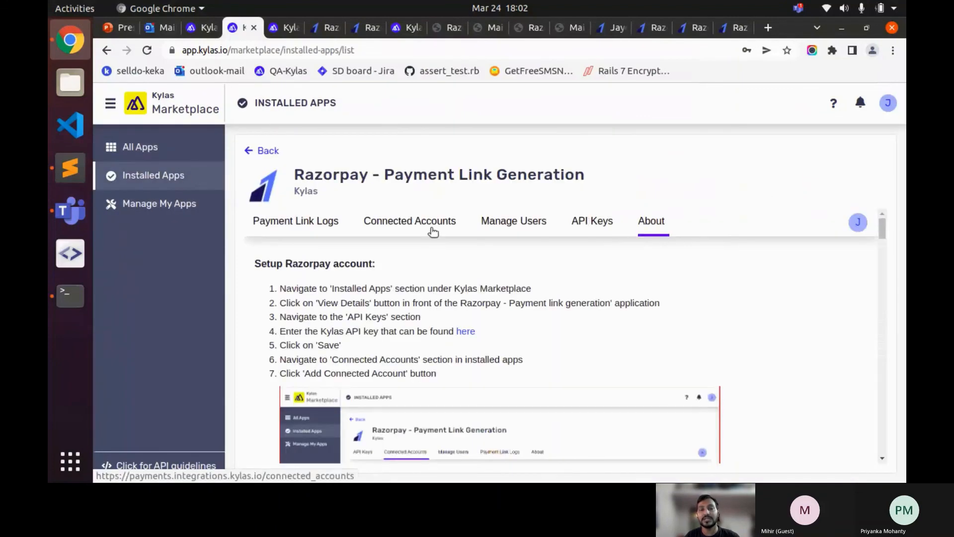
# - Review the app's user management, connected Razorpay account and payment link logs
pyautogui.click(504, 222)
pyautogui.click(444, 229)
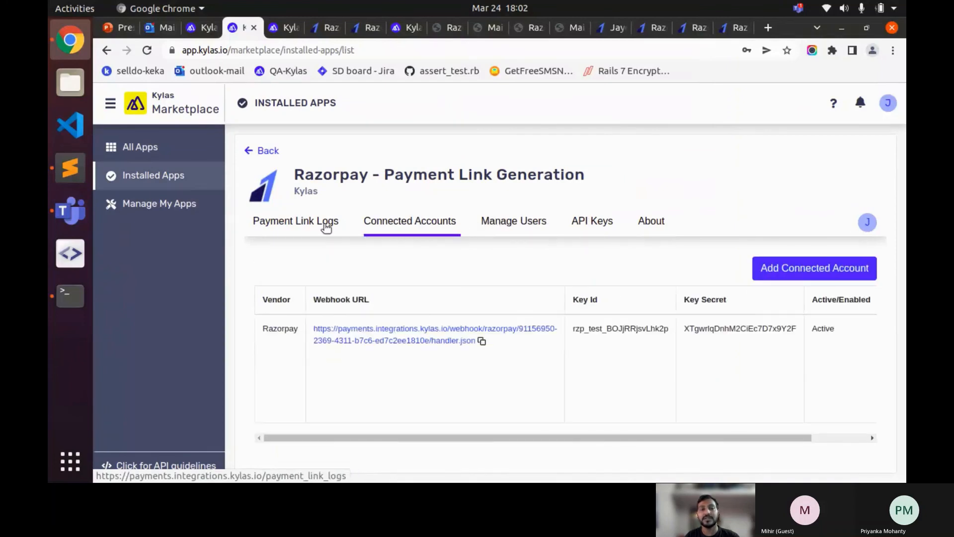
pyautogui.click(312, 223)
pyautogui.scroll(-1, 432, 282)
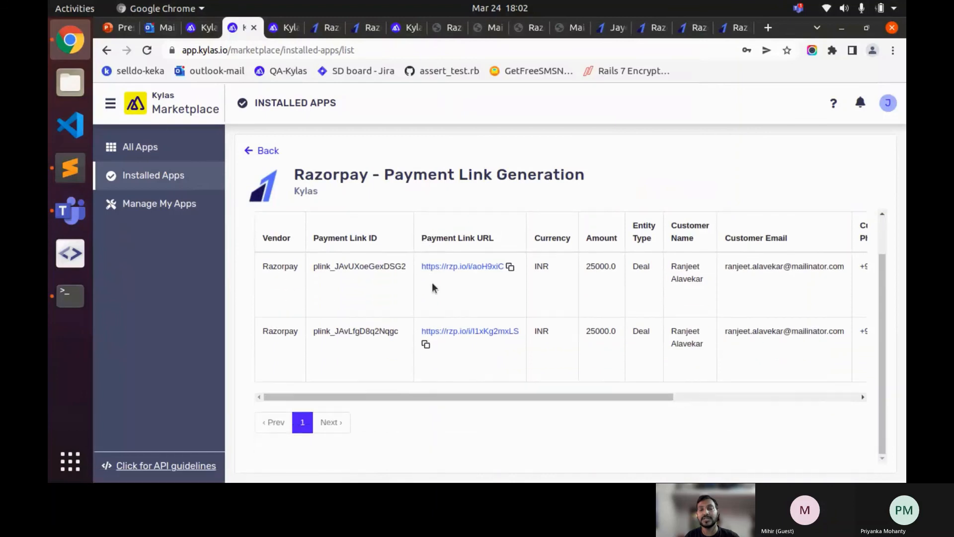
pyautogui.scroll(1, 435, 282)
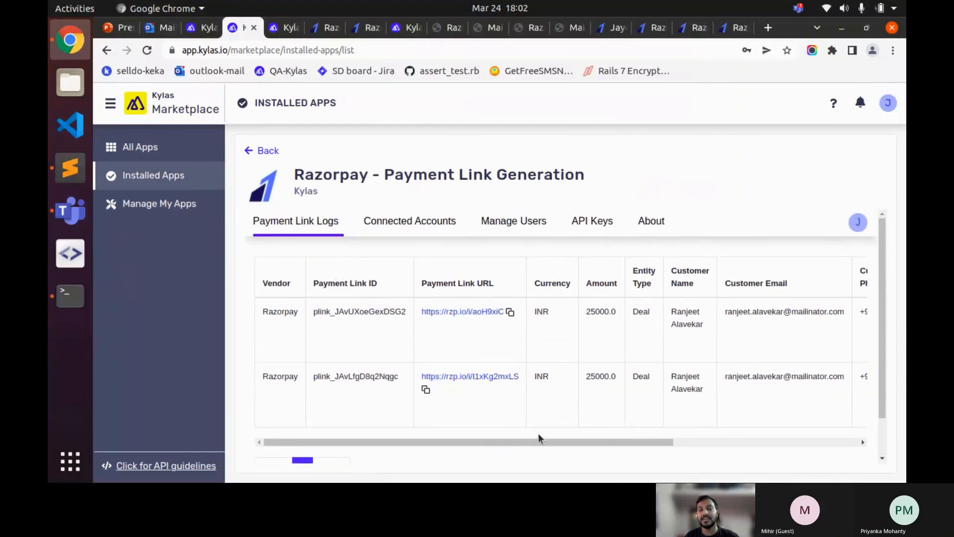
pyautogui.moveTo(547, 440); pyautogui.dragTo(583, 422)
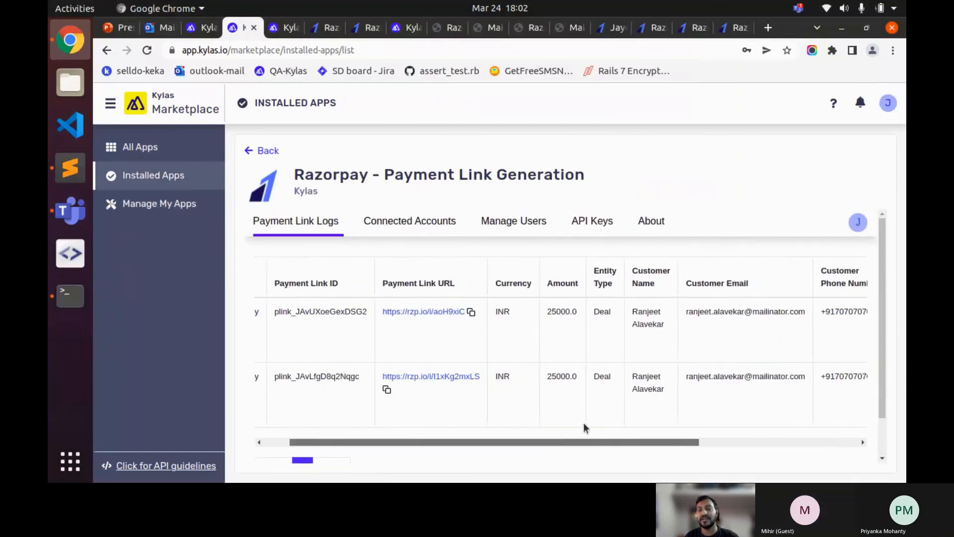
pyautogui.hscroll(5, 583, 422)
pyautogui.hscroll(-6, 547, 427)
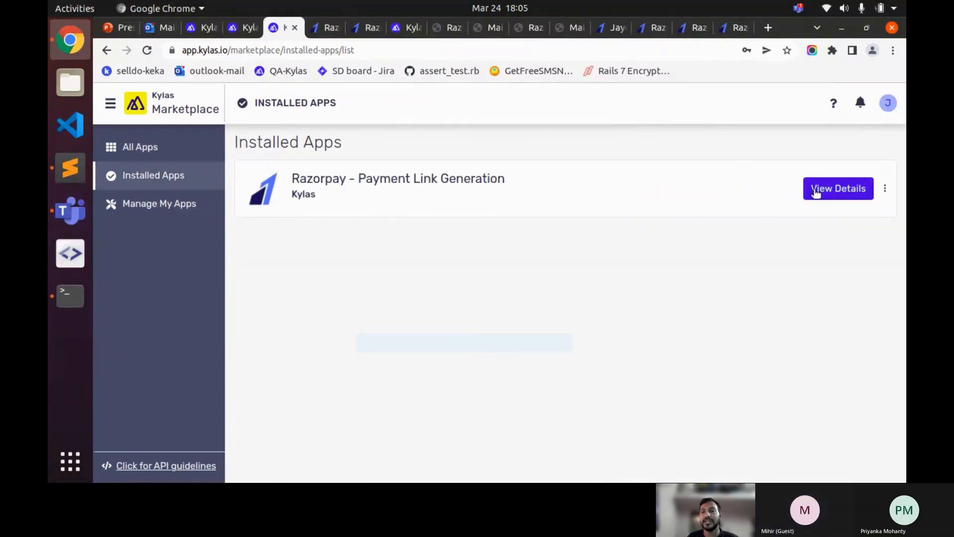
pyautogui.click(815, 193)
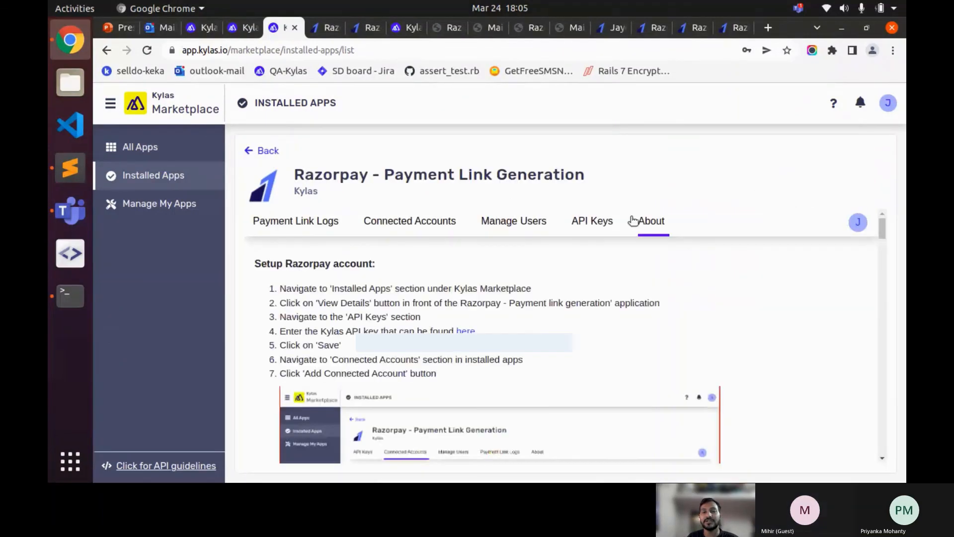
pyautogui.click(307, 222)
pyautogui.scroll(-2, 631, 380)
pyautogui.moveTo(649, 396); pyautogui.dragTo(836, 396)
pyautogui.scroll(2, 402, 287)
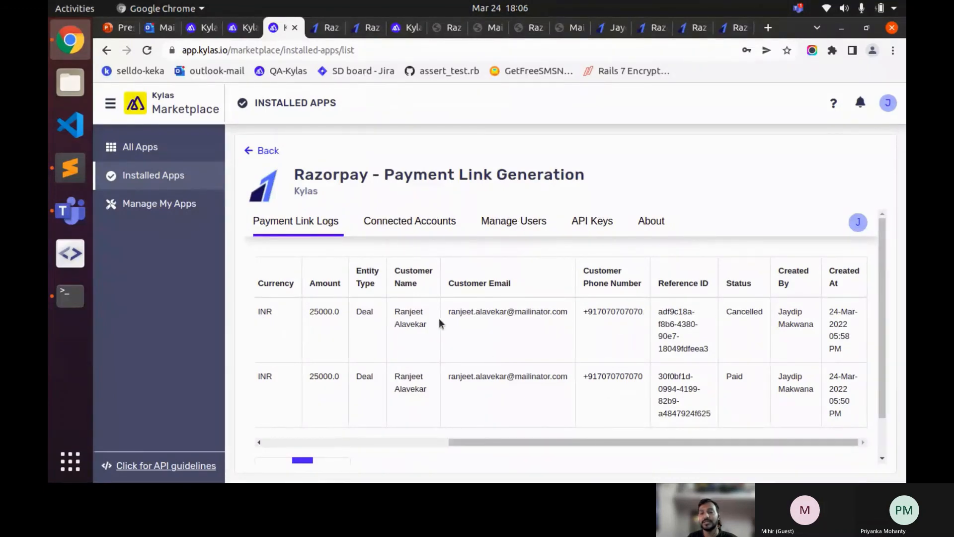
pyautogui.moveTo(532, 441); pyautogui.dragTo(452, 425)
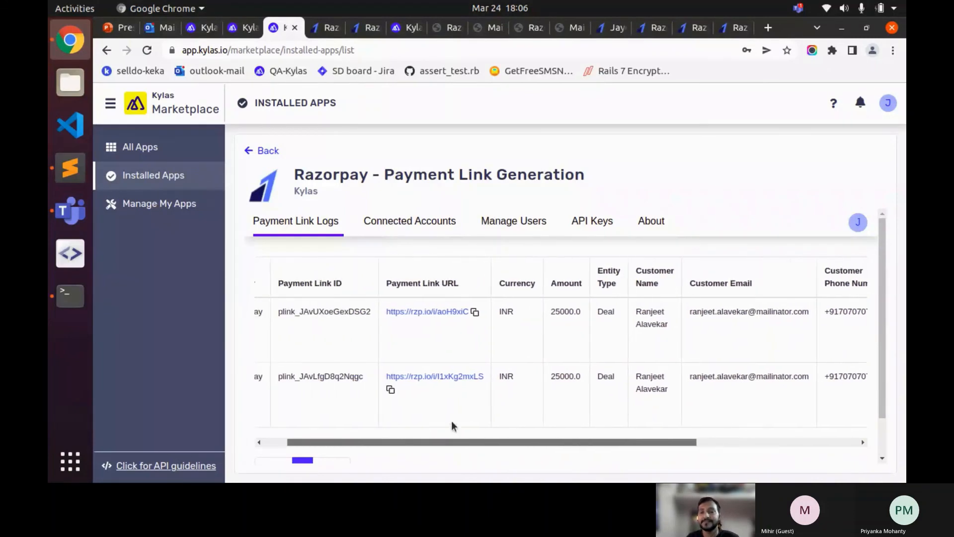
pyautogui.click(660, 227)
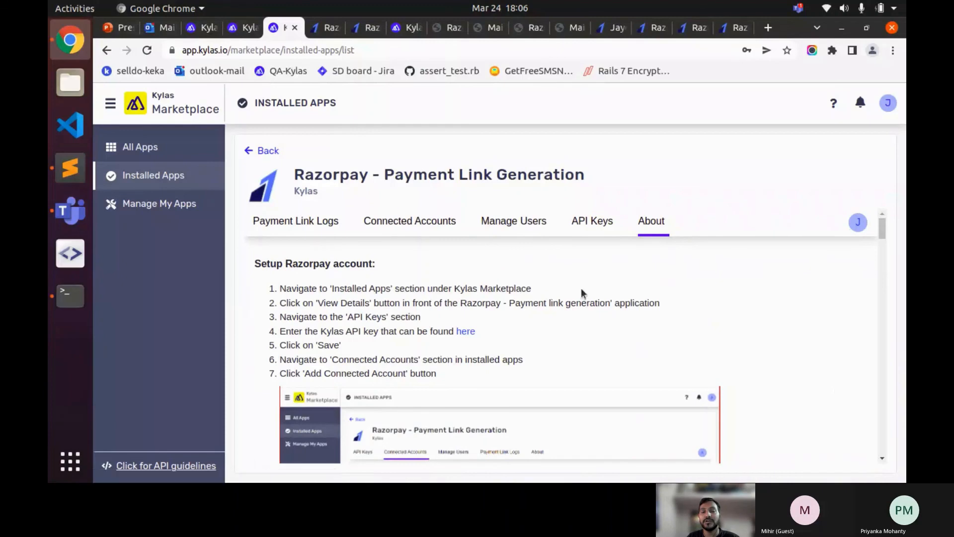
# - Read through the Razorpay app's setup guide on the About tab
pyautogui.scroll(-1, 601, 283)
pyautogui.scroll(1, 621, 269)
pyautogui.scroll(-1, 516, 299)
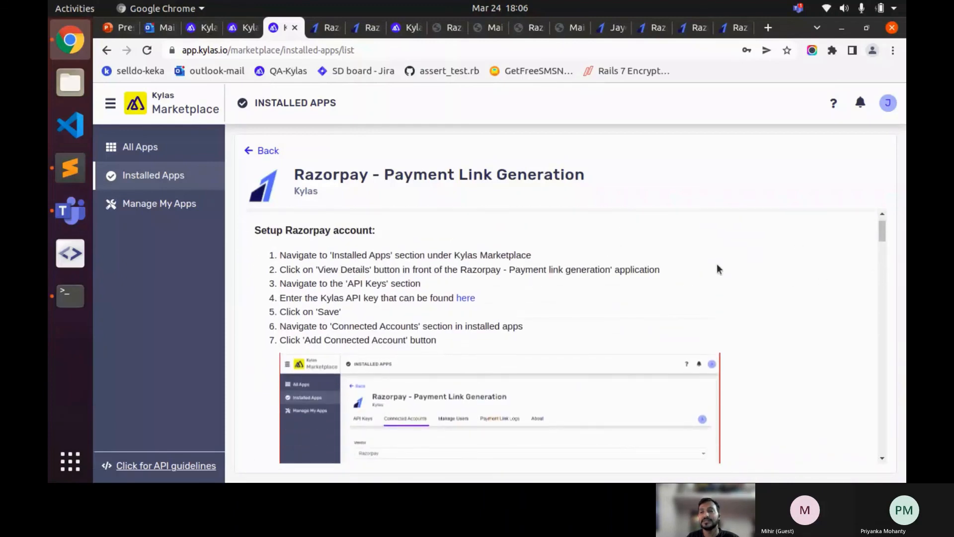
pyautogui.scroll(-10, 717, 269)
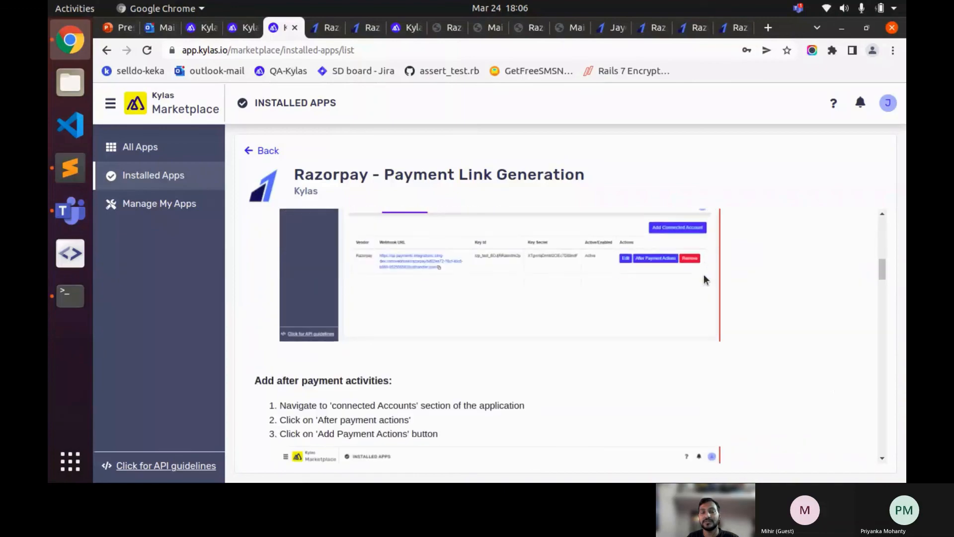
pyautogui.scroll(-15, 705, 280)
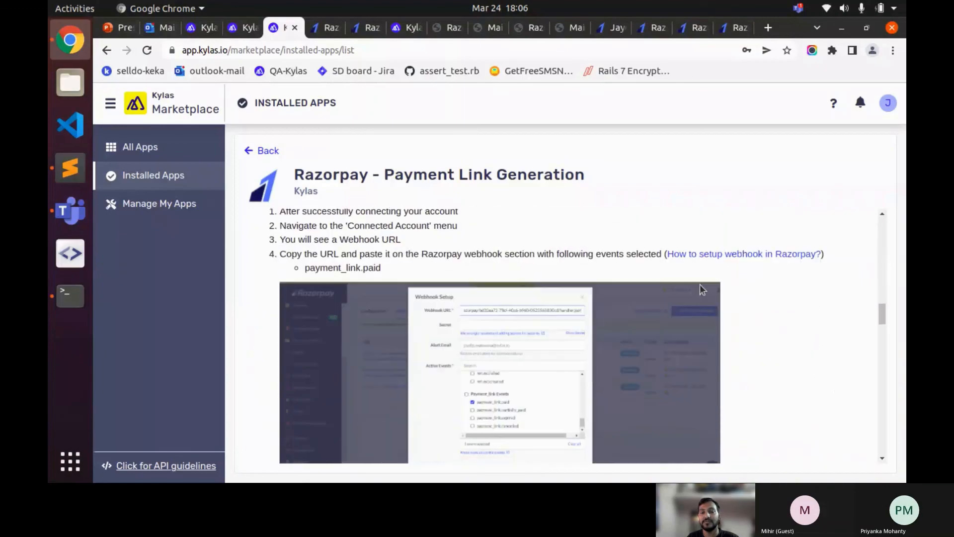
pyautogui.scroll(-10, 701, 289)
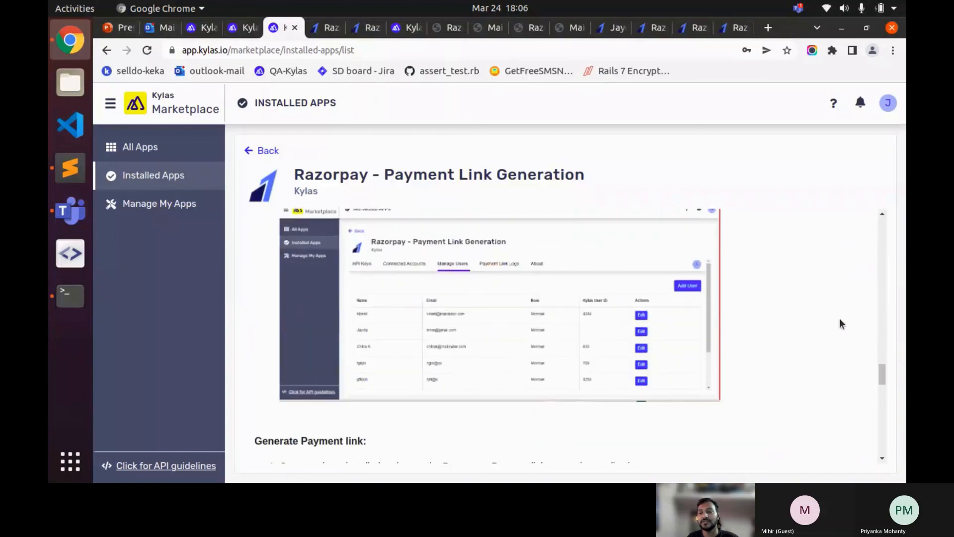
pyautogui.scroll(-15, 840, 324)
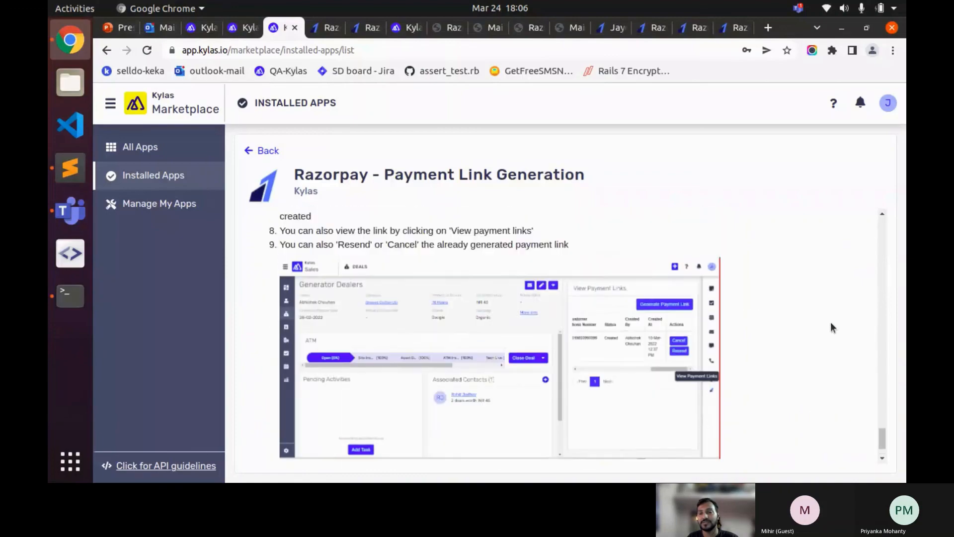
pyautogui.scroll(10, 830, 321)
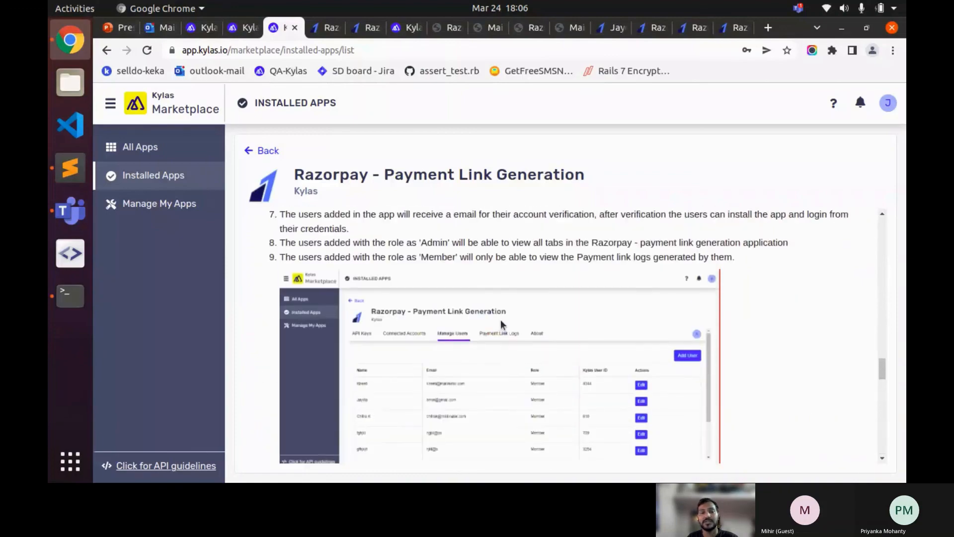
pyautogui.scroll(10, 500, 320)
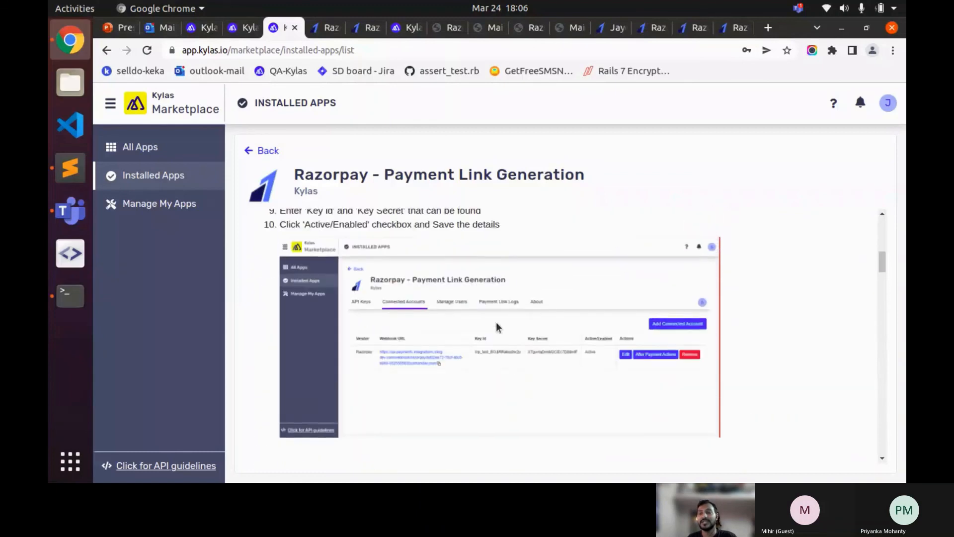
pyautogui.scroll(5, 496, 322)
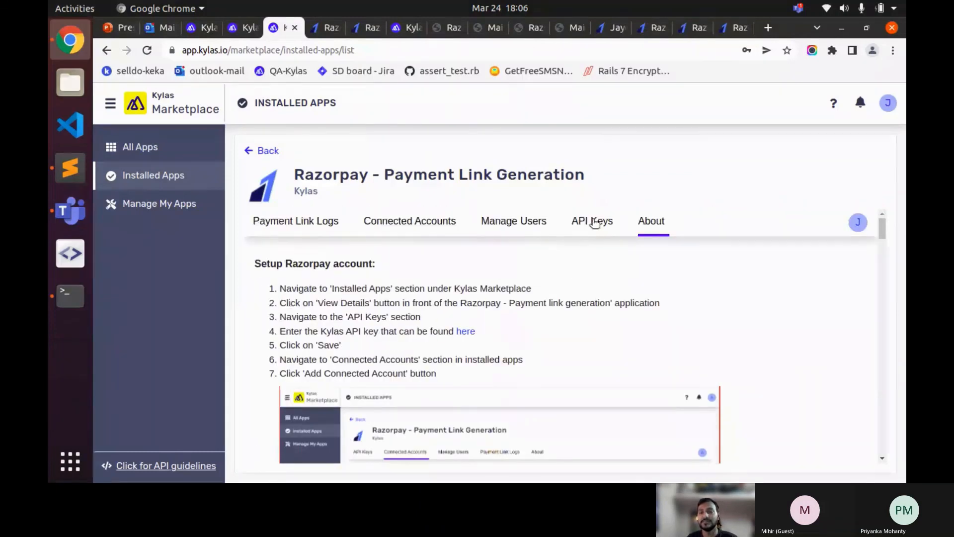
# - Check the app's API Keys and Connected Accounts, then go back to the Webinar Deal
pyautogui.click(604, 222)
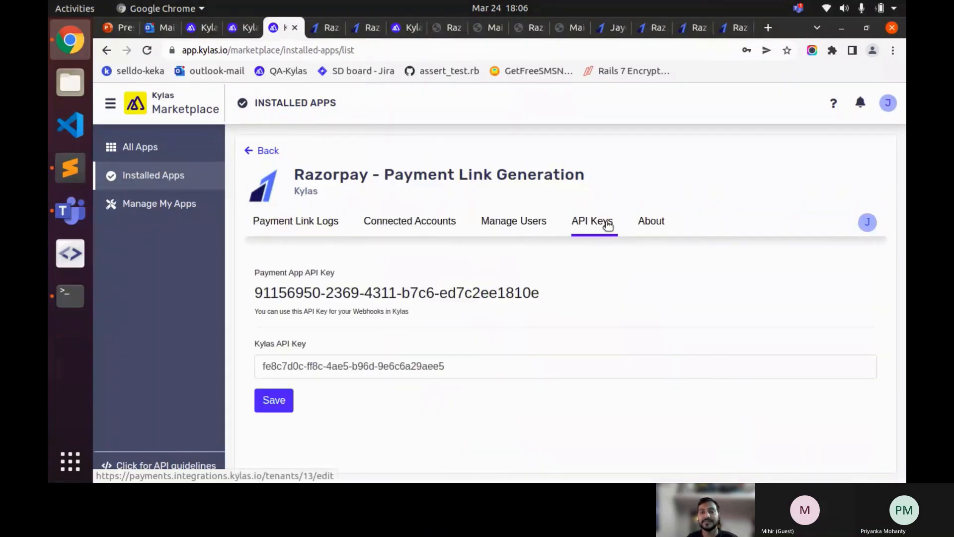
pyautogui.click(438, 221)
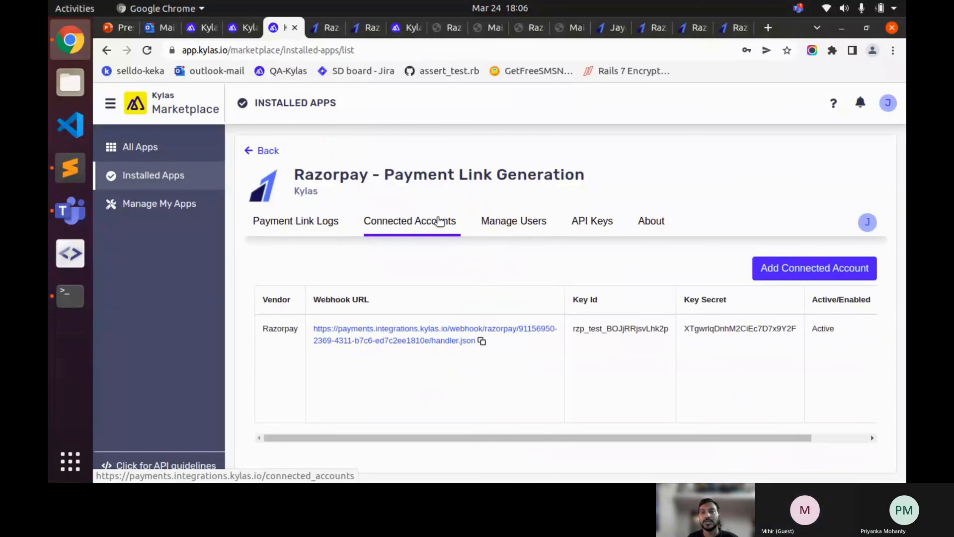
pyautogui.hotkey('ctrl', 'pageup')
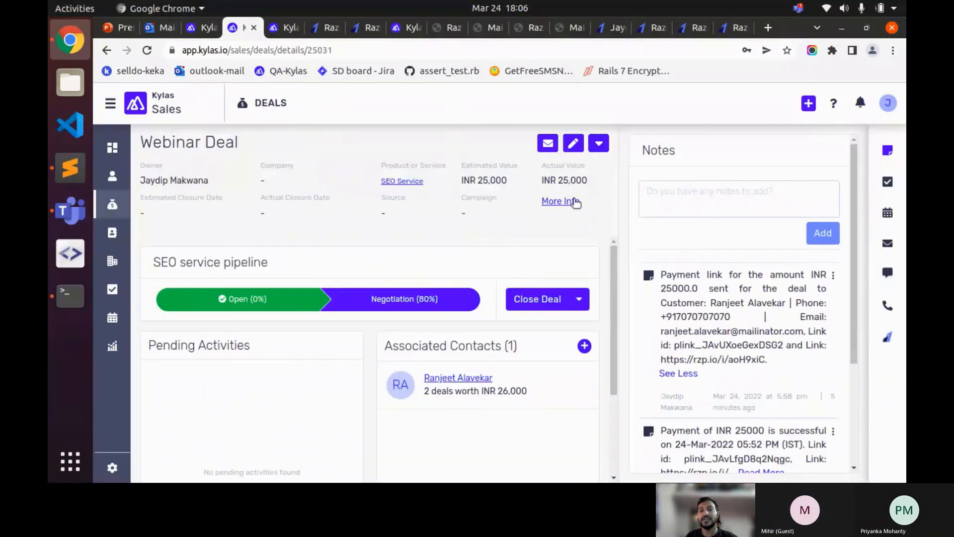
# - Generate an INR 25000 payment link for the deal's contact, emailed and with no expiry
pyautogui.click(599, 144)
pyautogui.click(511, 271)
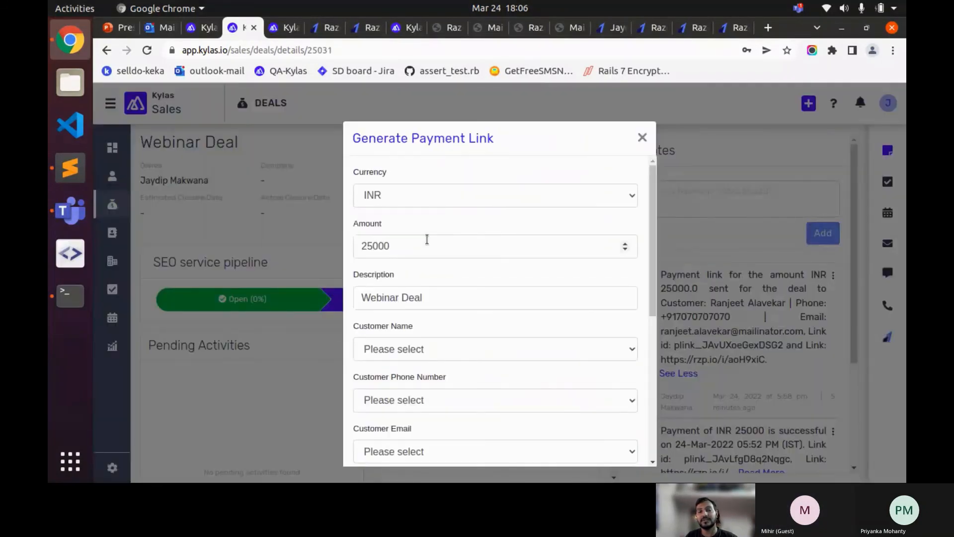
pyautogui.scroll(-5, 502, 286)
pyautogui.scroll(4, 430, 282)
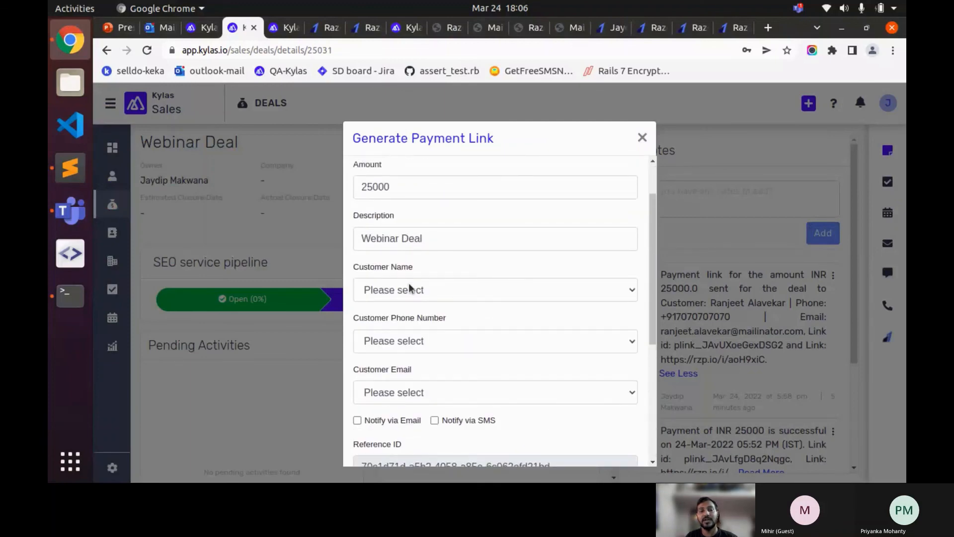
pyautogui.click(410, 288)
pyautogui.click(398, 321)
pyautogui.scroll(-3, 396, 323)
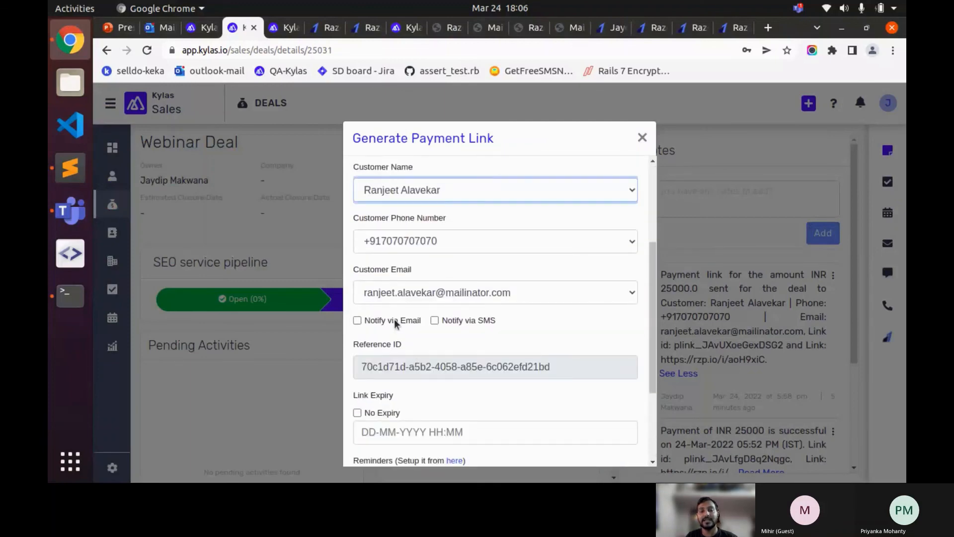
pyautogui.click(396, 323)
pyautogui.scroll(-3, 452, 350)
pyautogui.click(390, 281)
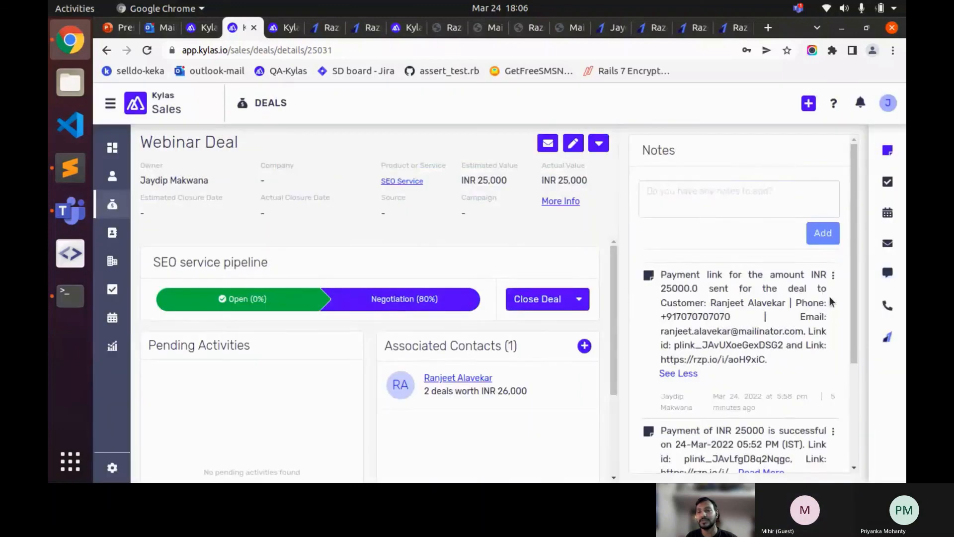
pyautogui.click(888, 336)
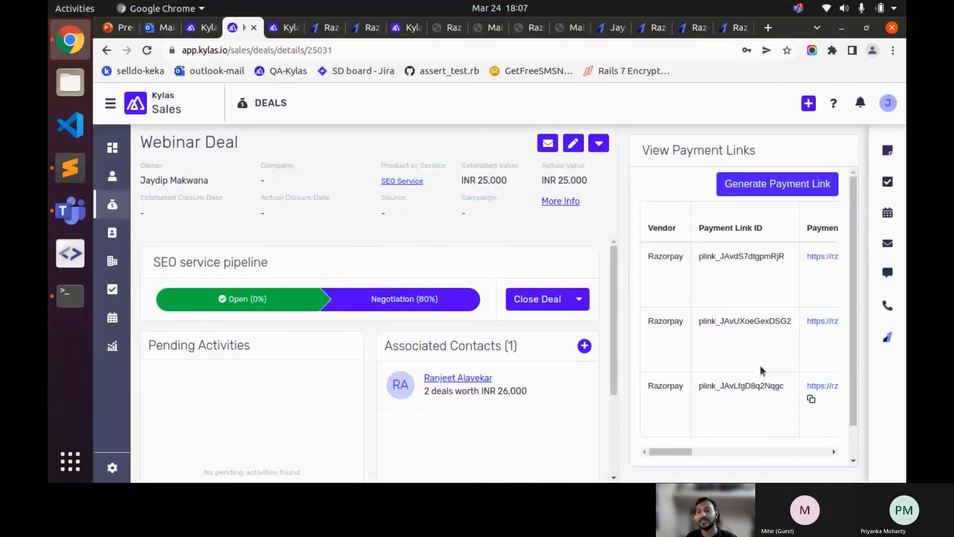
pyautogui.moveTo(684, 451); pyautogui.dragTo(869, 447)
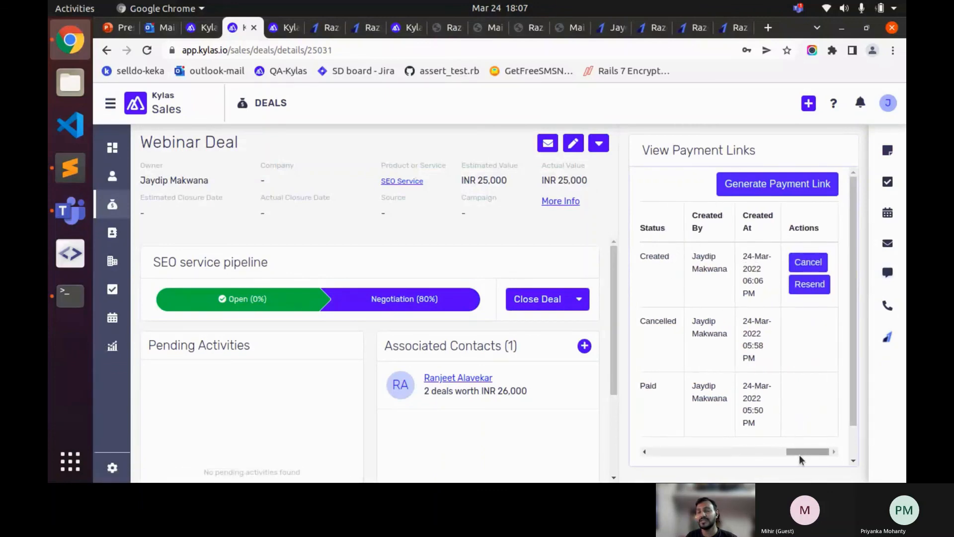
pyautogui.moveTo(799, 454)
pyautogui.mouseDown()
pyautogui.moveTo(774, 452)
pyautogui.moveTo(801, 450)
pyautogui.mouseUp()
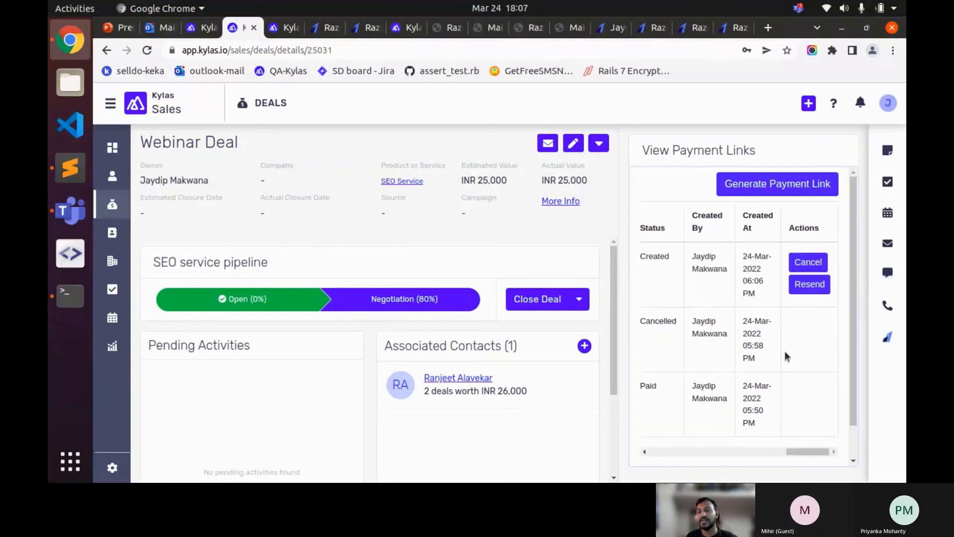
pyautogui.click(808, 287)
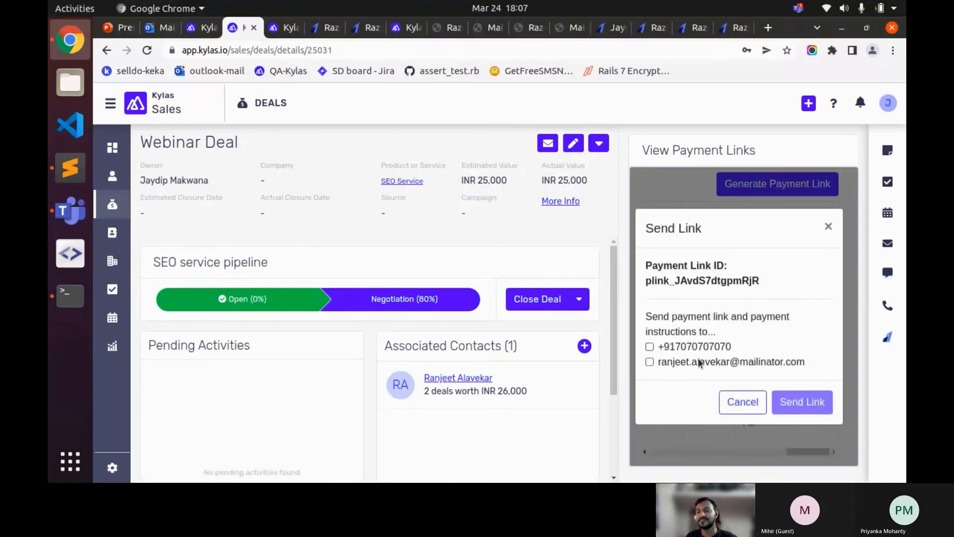
pyautogui.click(700, 359)
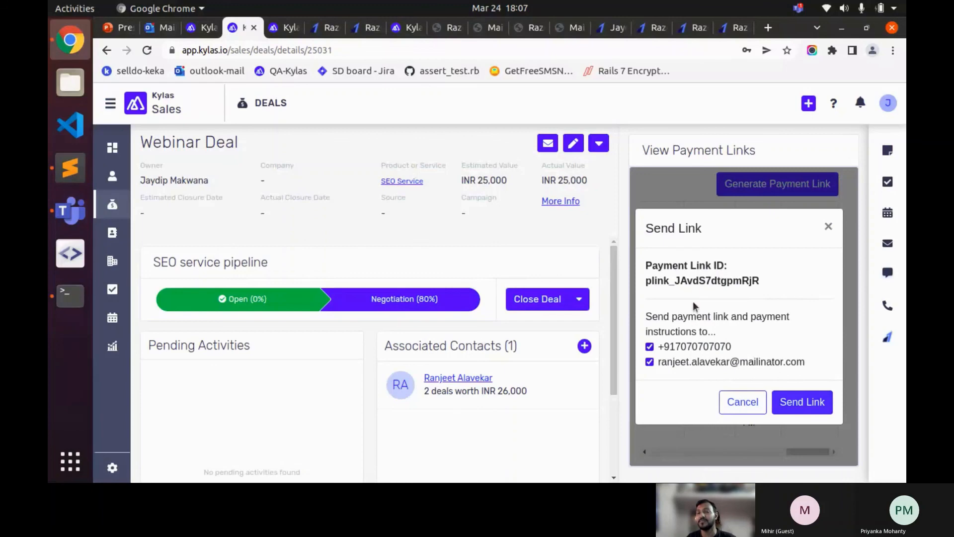
pyautogui.doubleClick(696, 281)
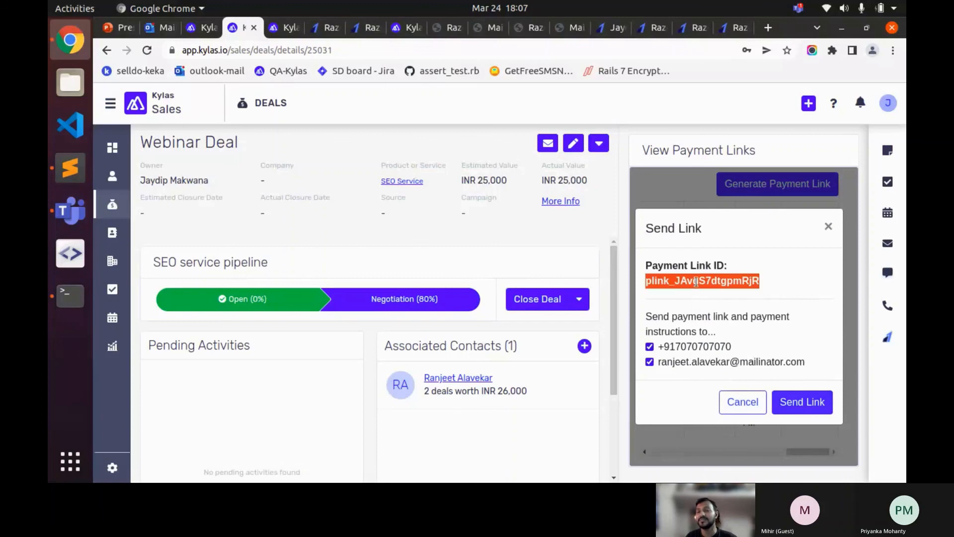
pyautogui.click(743, 402)
pyautogui.moveTo(806, 448); pyautogui.dragTo(792, 324)
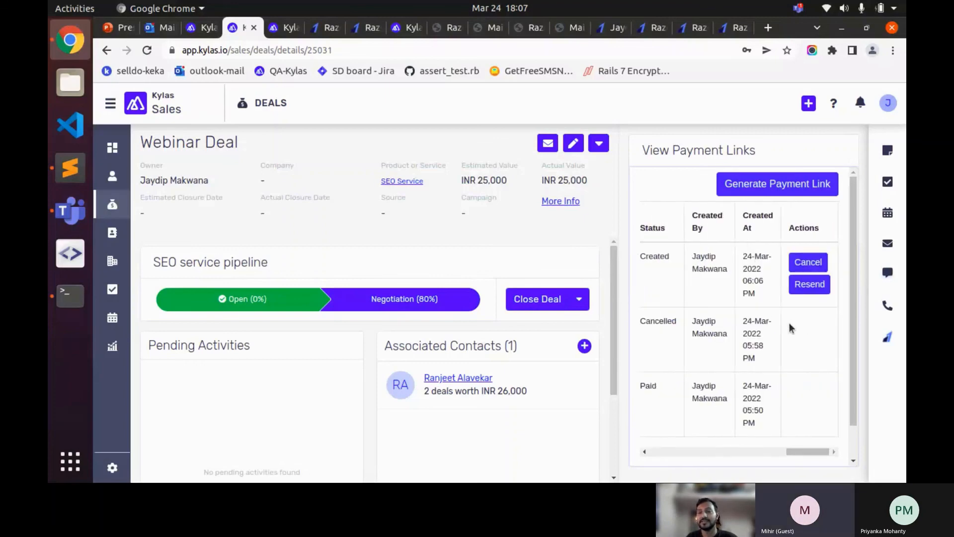
pyautogui.scroll(-1, 788, 325)
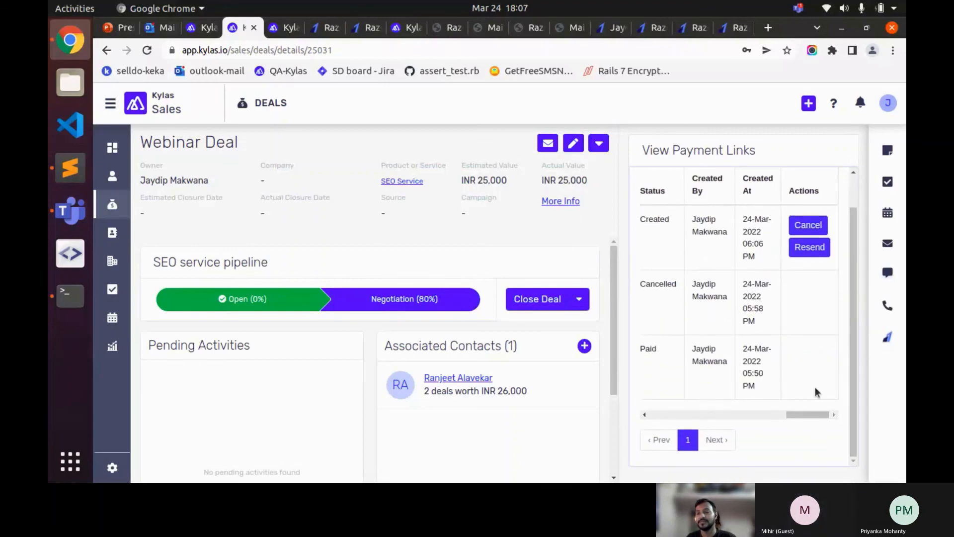
# - Cycle through the Razorpay and Kylas browser tabs, then bring up Sublime Text and the Teams meeting
pyautogui.moveTo(793, 416); pyautogui.dragTo(628, 403)
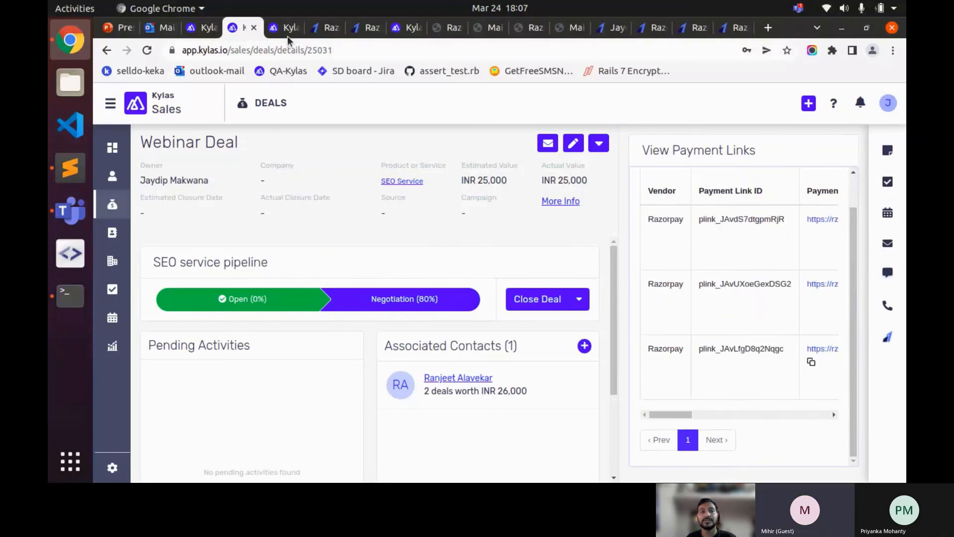
pyautogui.click(322, 31)
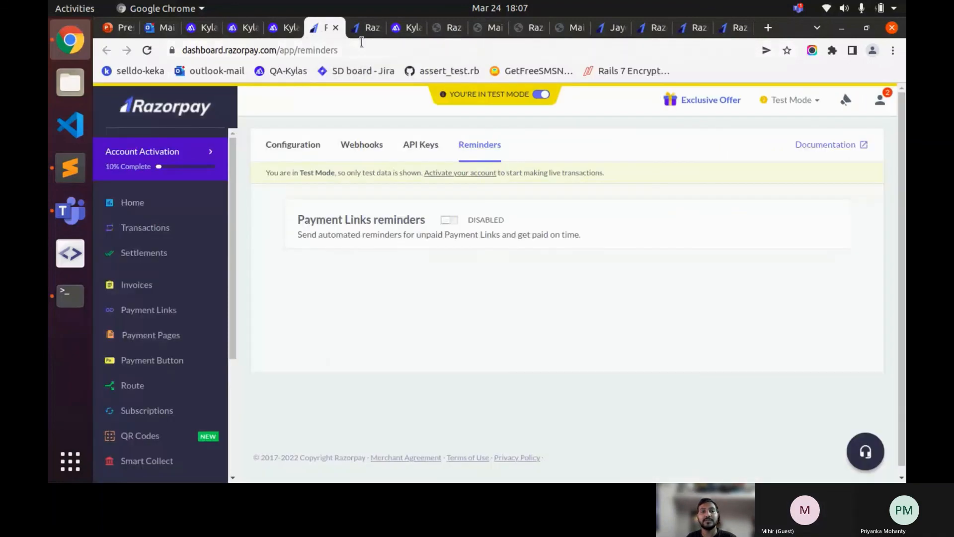
pyautogui.click(367, 29)
pyautogui.click(398, 28)
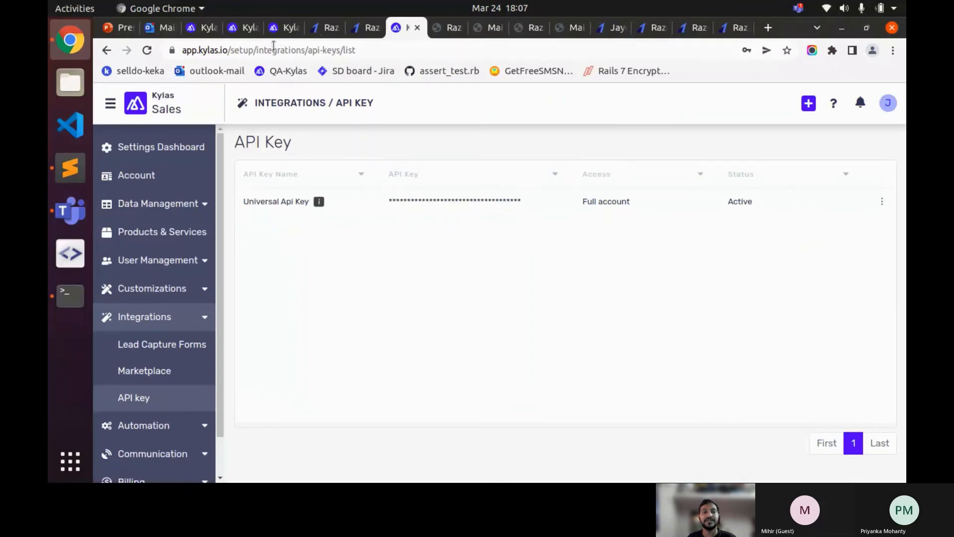
pyautogui.click(243, 28)
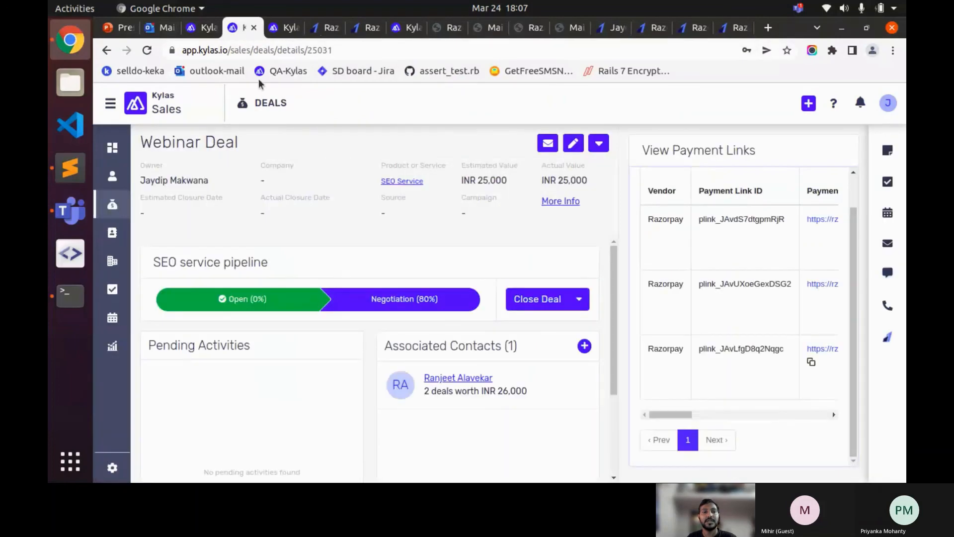
pyautogui.click(284, 28)
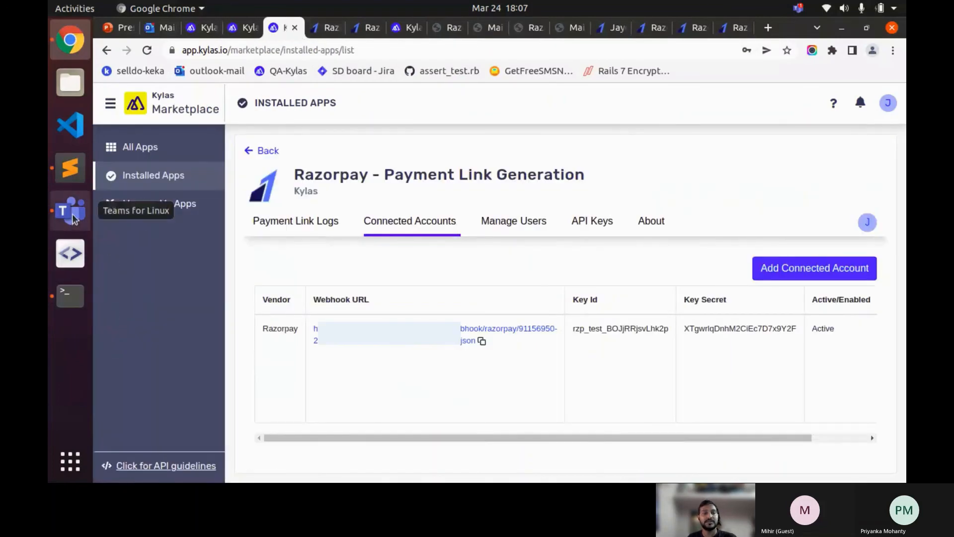
pyautogui.click(70, 168)
pyautogui.hotkey('alt', 'Tab')
pyautogui.hotkey('alt', 'Tab')
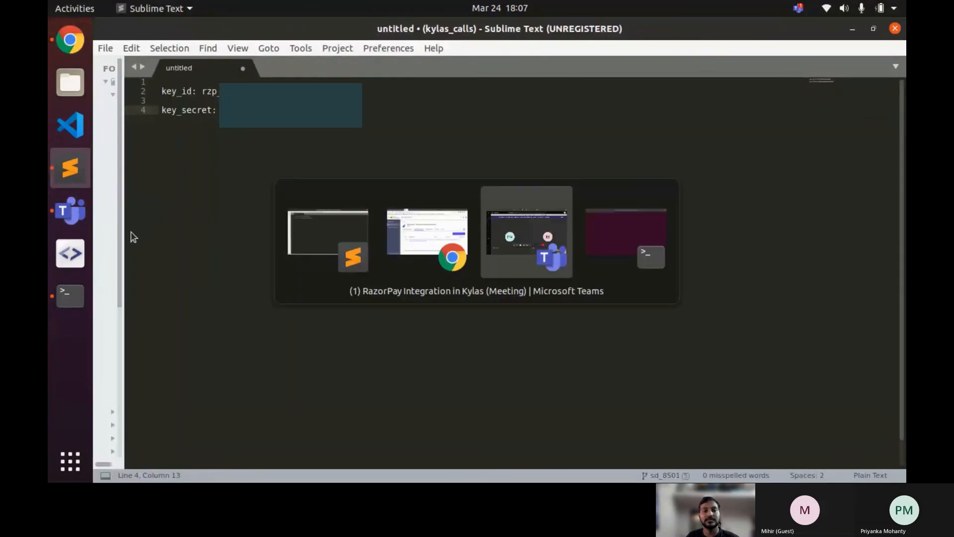